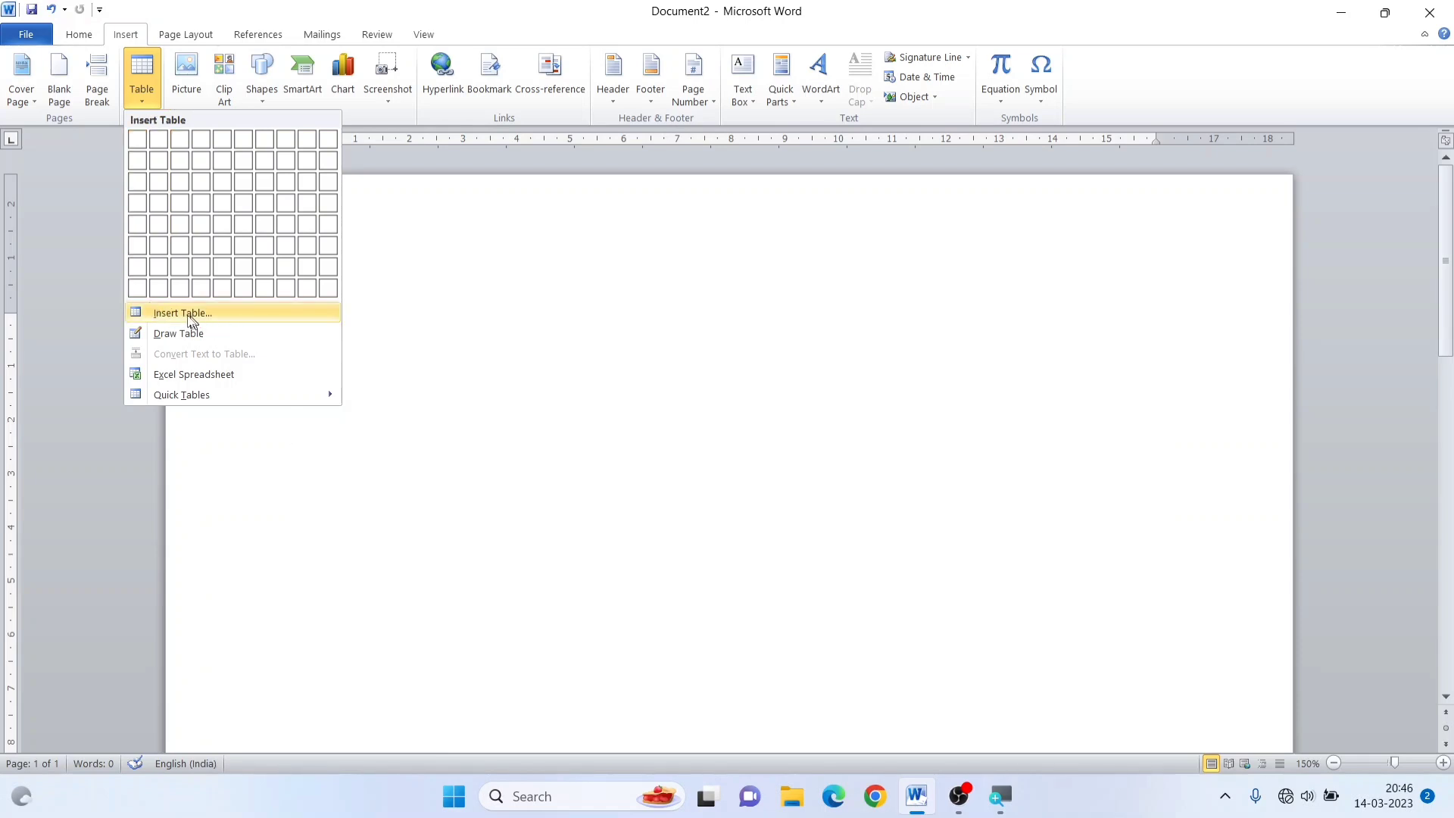
Insert a table with 5 columns and 2 rows, using a fixed column width of about 1.5 cm
{"action": "left_click", "coordinate": [182, 313]}
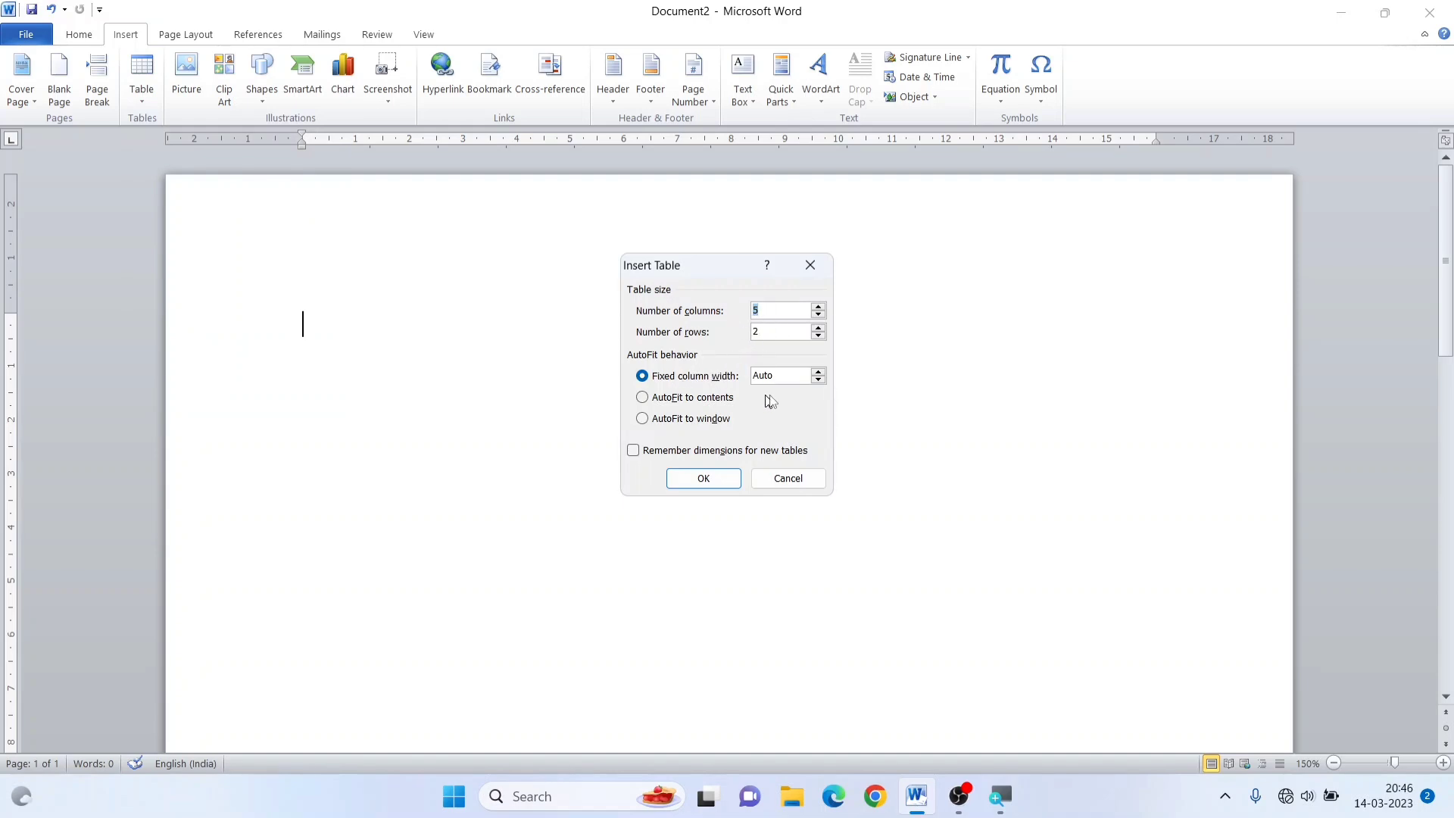
{"action": "left_click", "coordinate": [820, 371]}
{"action": "left_click", "coordinate": [821, 371]}
{"action": "left_click", "coordinate": [820, 372]}
{"action": "left_click", "coordinate": [820, 371]}
{"action": "left_click", "coordinate": [821, 371]}
{"action": "left_click", "coordinate": [700, 477]}
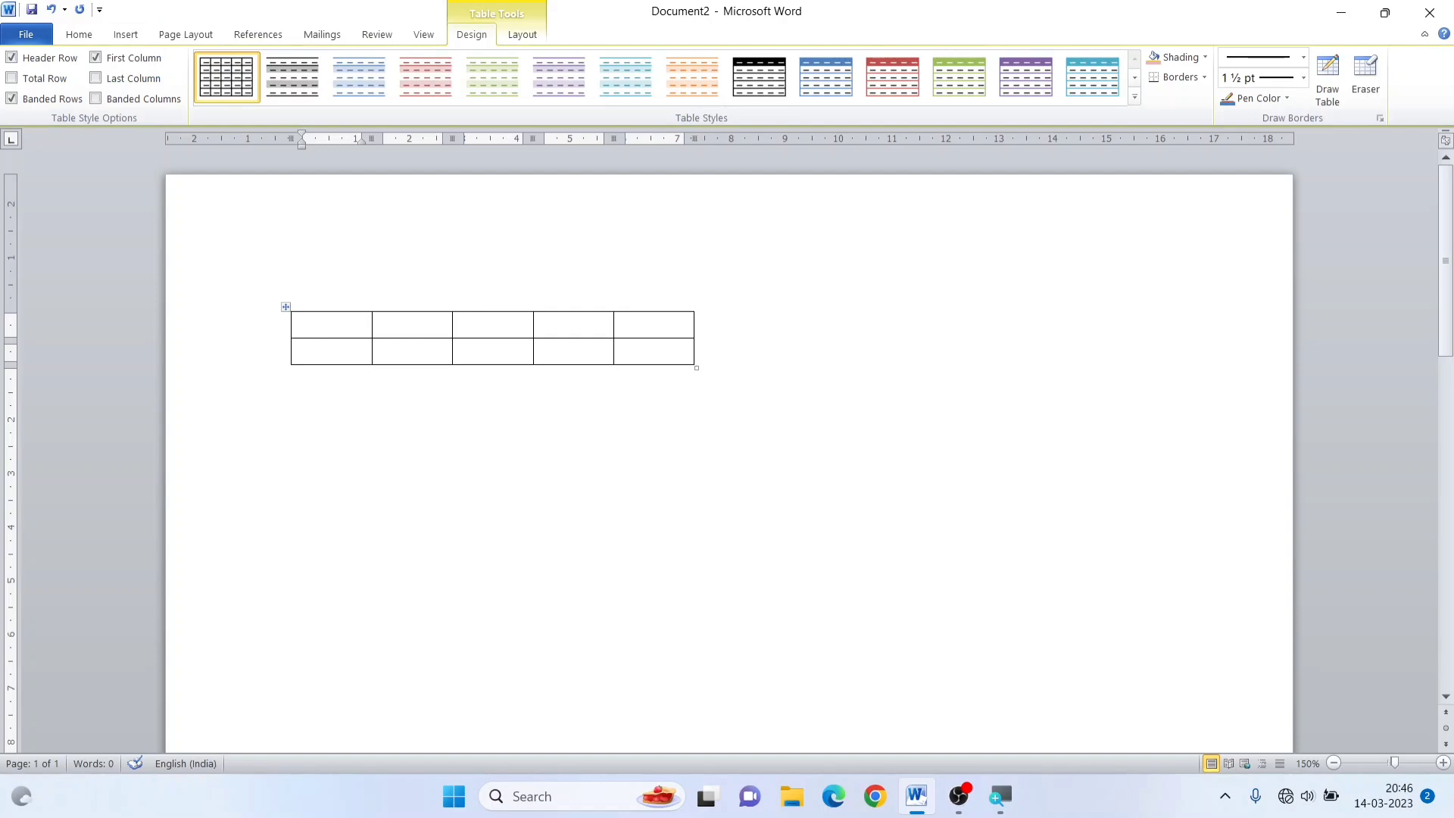
Insert a second table with 5 columns and 2 rows below the first, with the fixed column width left at Auto
{"action": "left_click", "coordinate": [362, 443]}
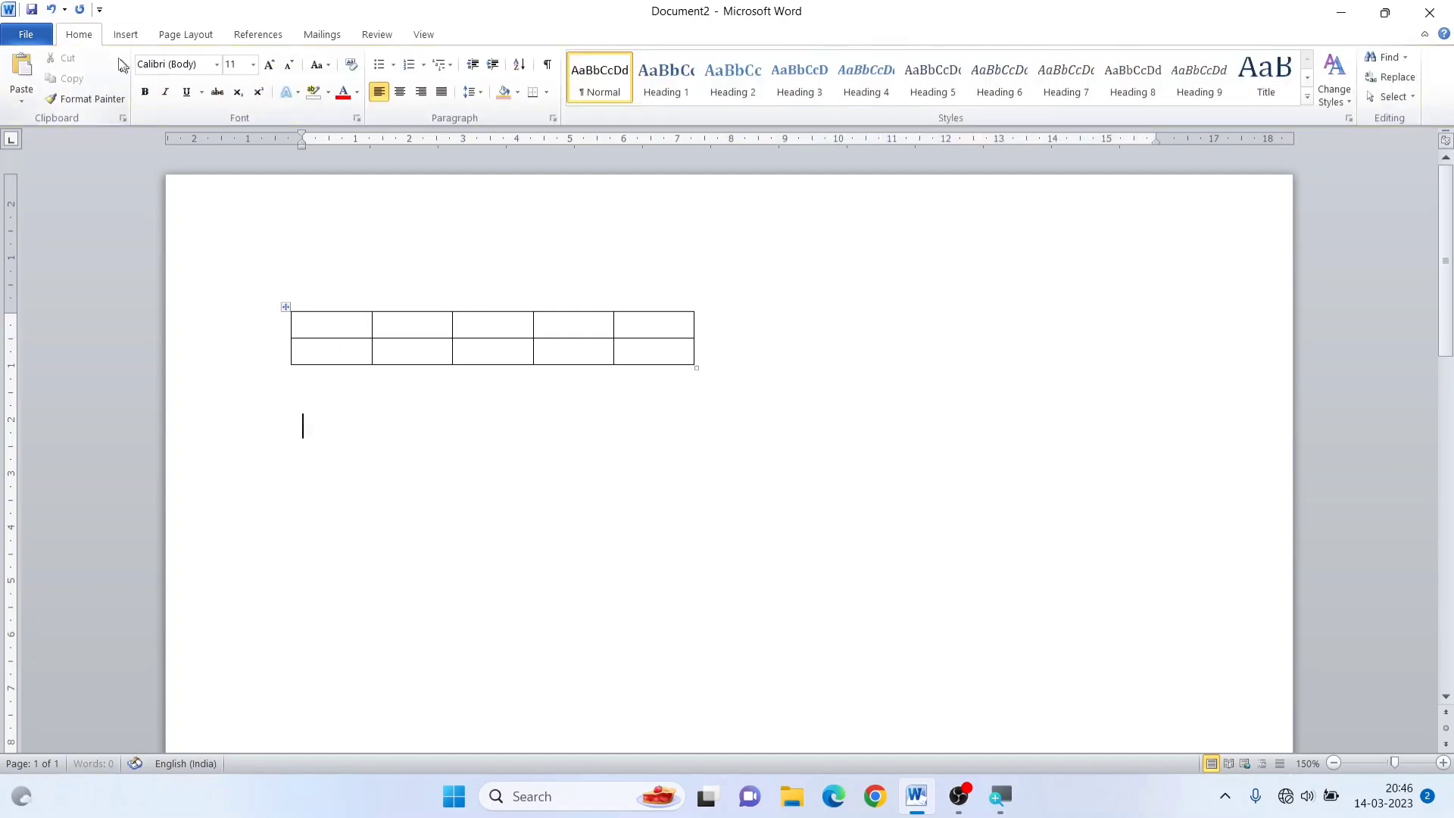
{"action": "left_click", "coordinate": [121, 35]}
{"action": "left_click", "coordinate": [142, 83]}
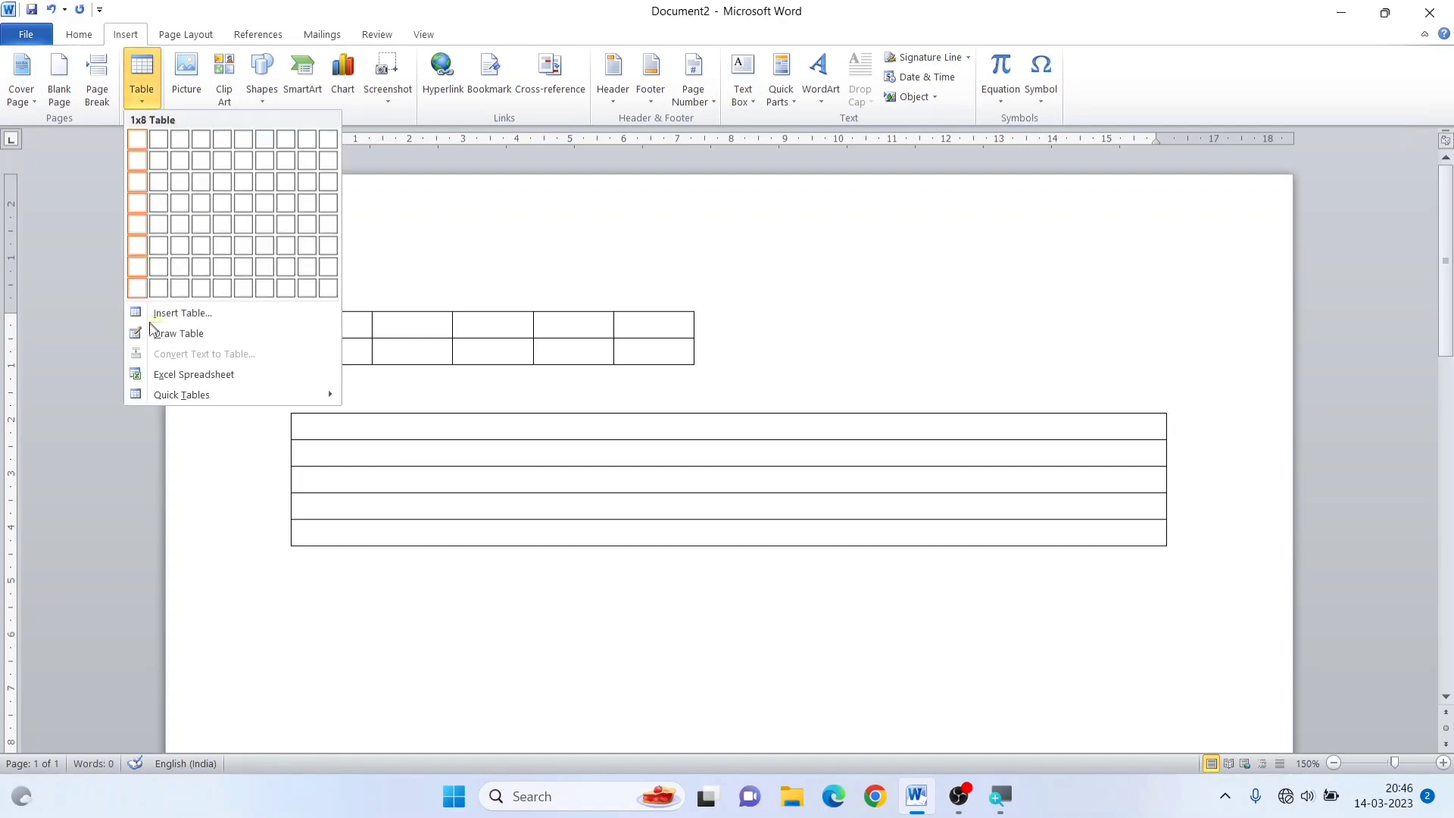
{"action": "left_click", "coordinate": [171, 315]}
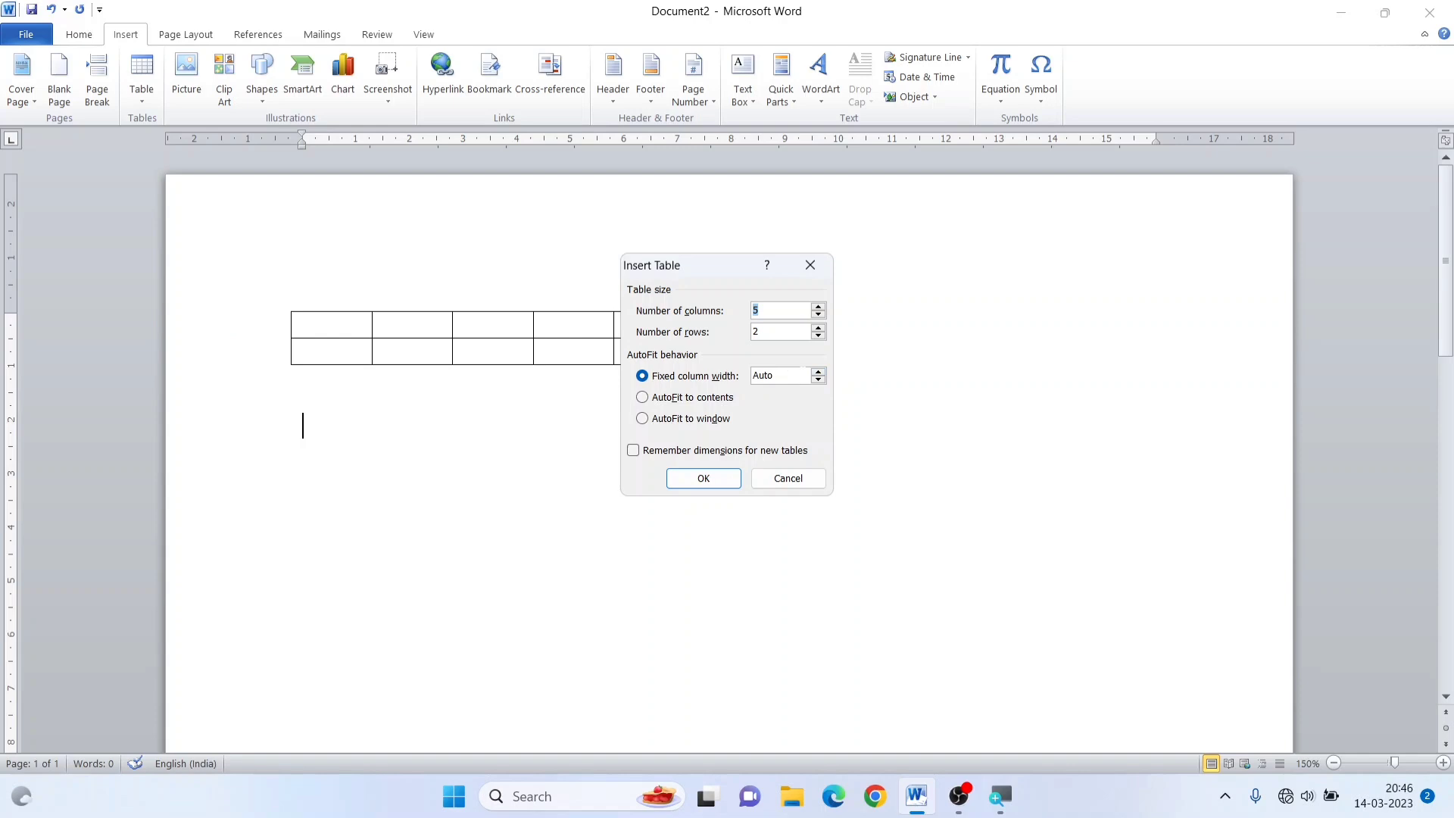
{"action": "left_click", "coordinate": [716, 479]}
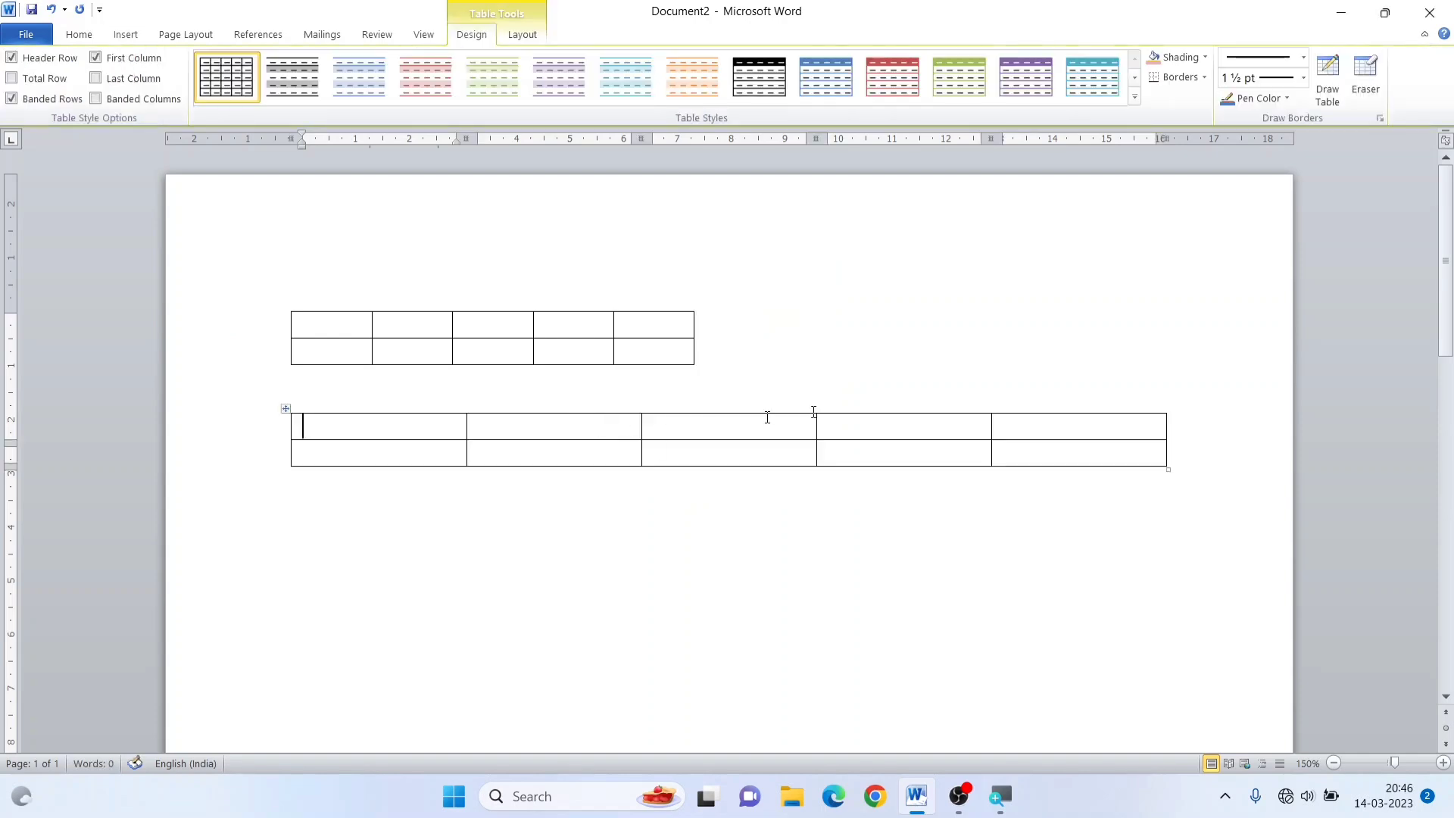
Insert a third table with 5 columns and 2 rows below the second, using AutoFit to contents
{"action": "left_click", "coordinate": [465, 517]}
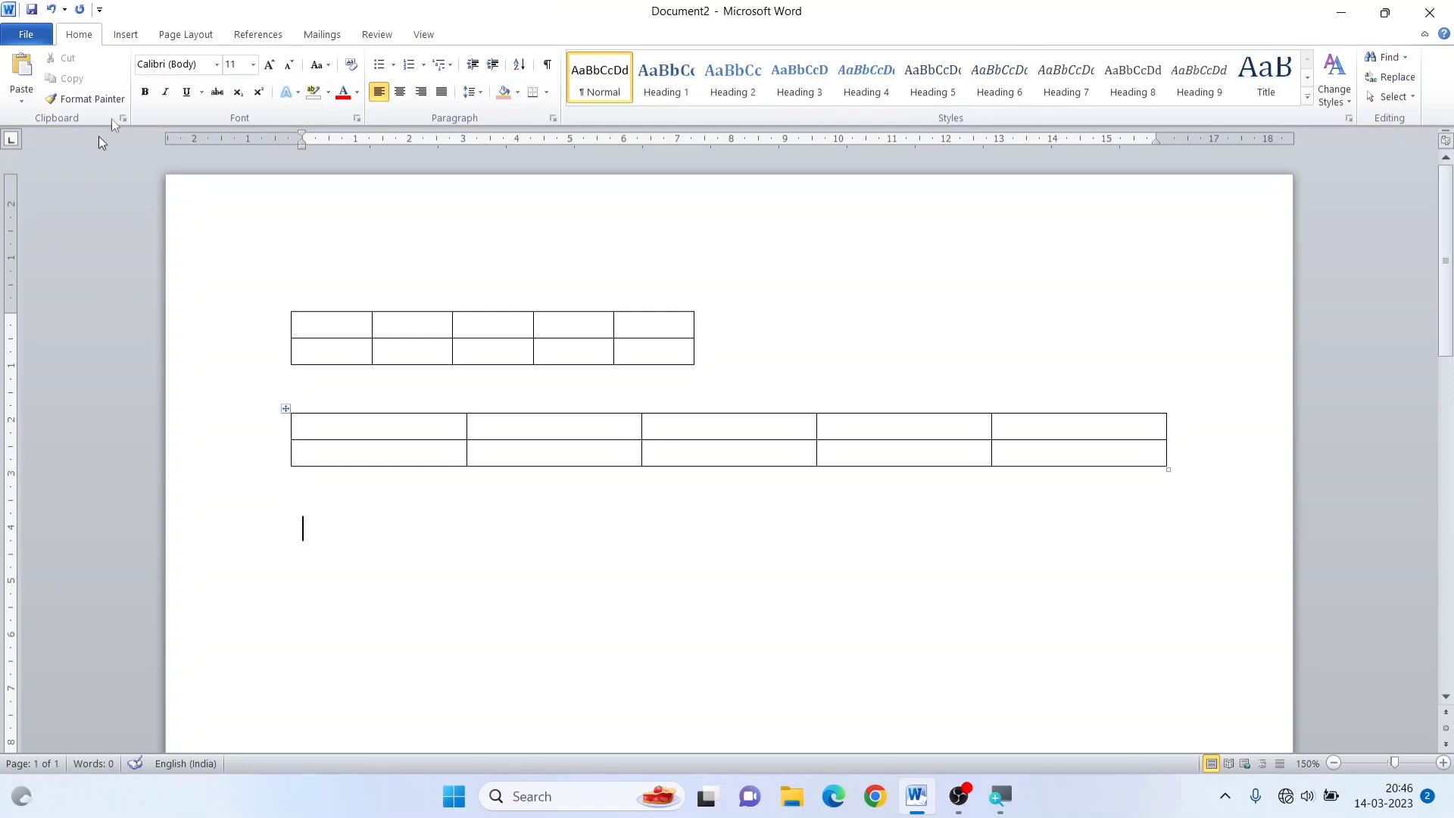
{"action": "left_click", "coordinate": [126, 34]}
{"action": "left_click", "coordinate": [140, 97]}
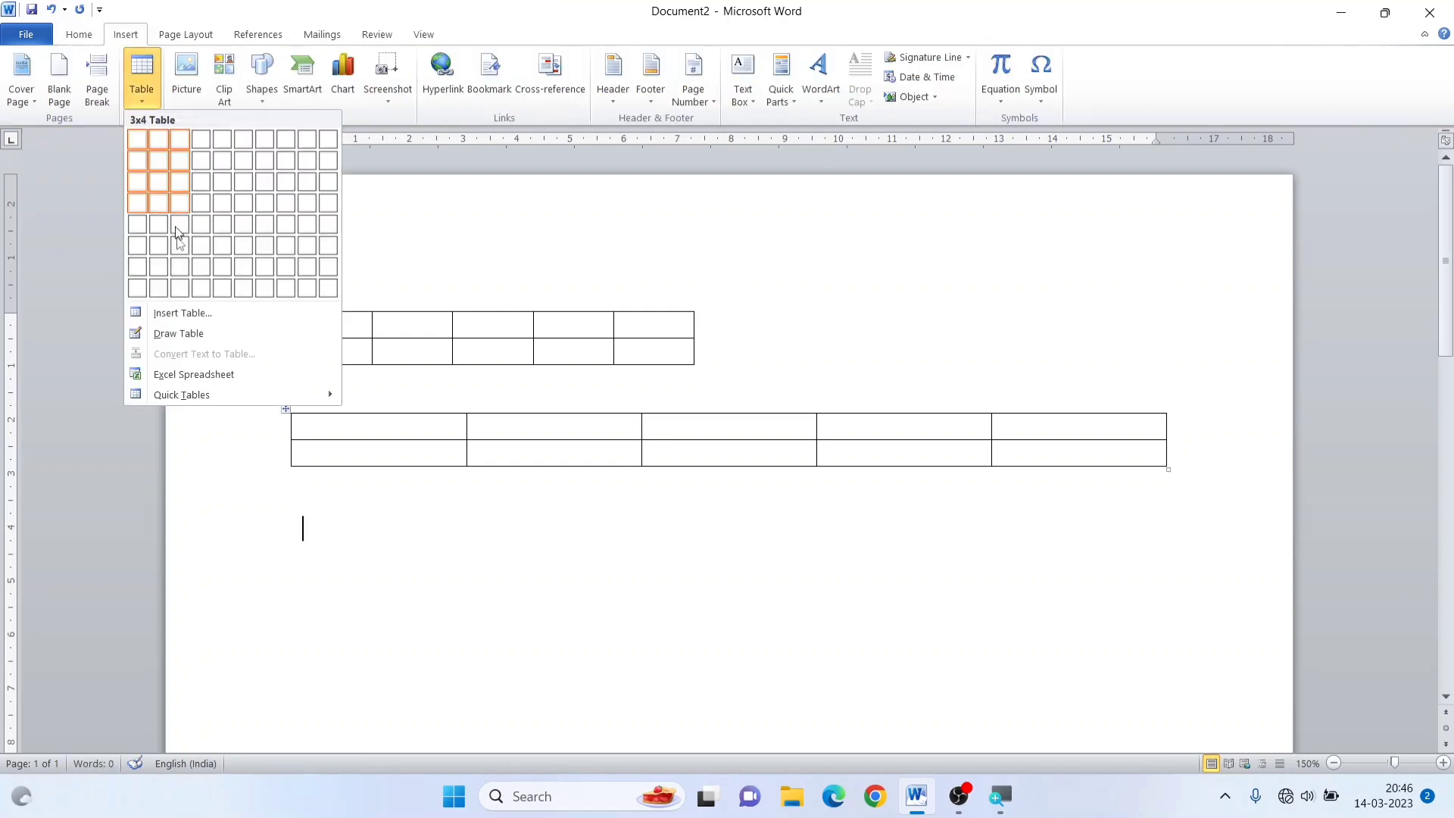
{"action": "left_click", "coordinate": [183, 315]}
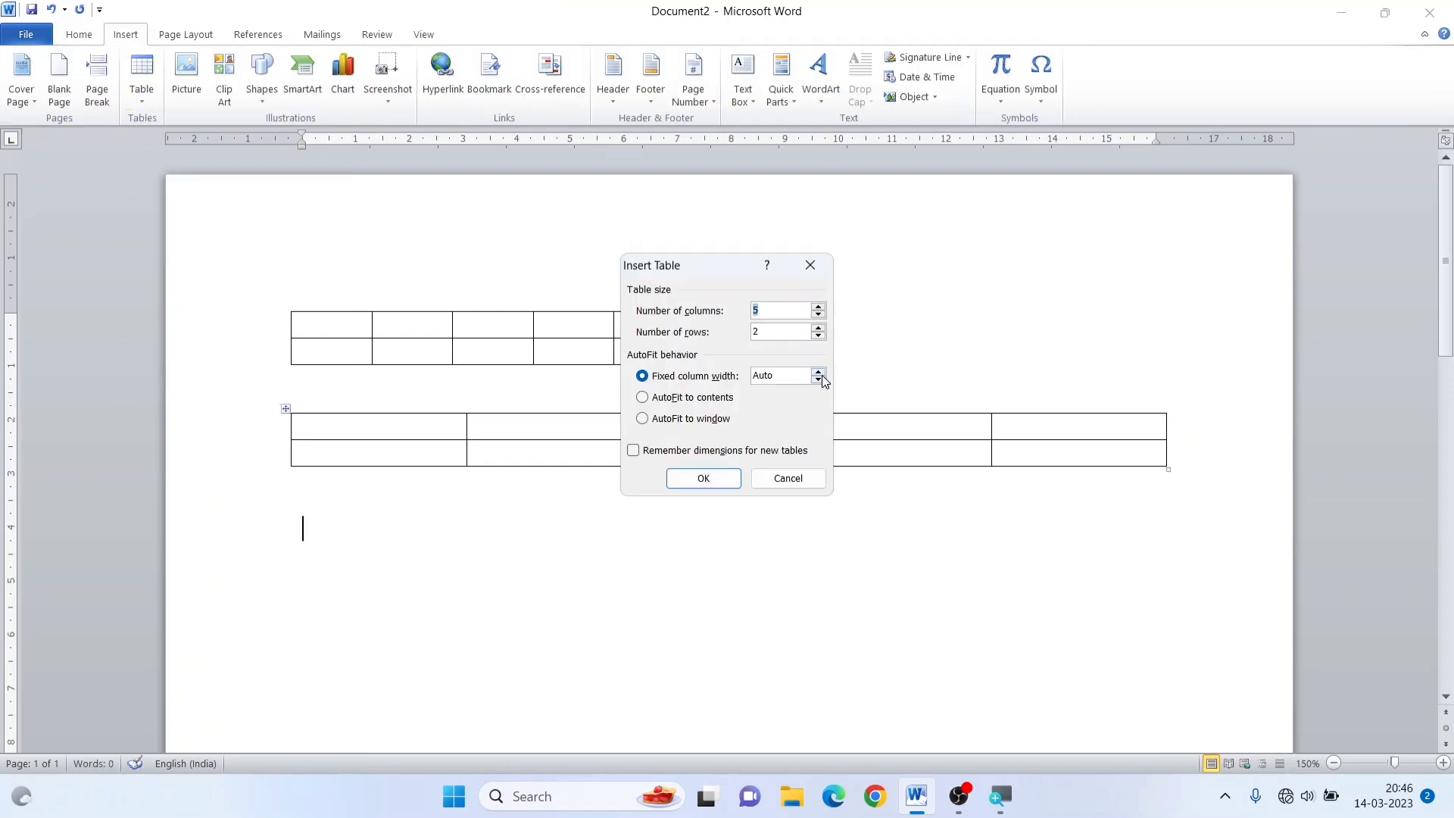
{"action": "left_click", "coordinate": [643, 401]}
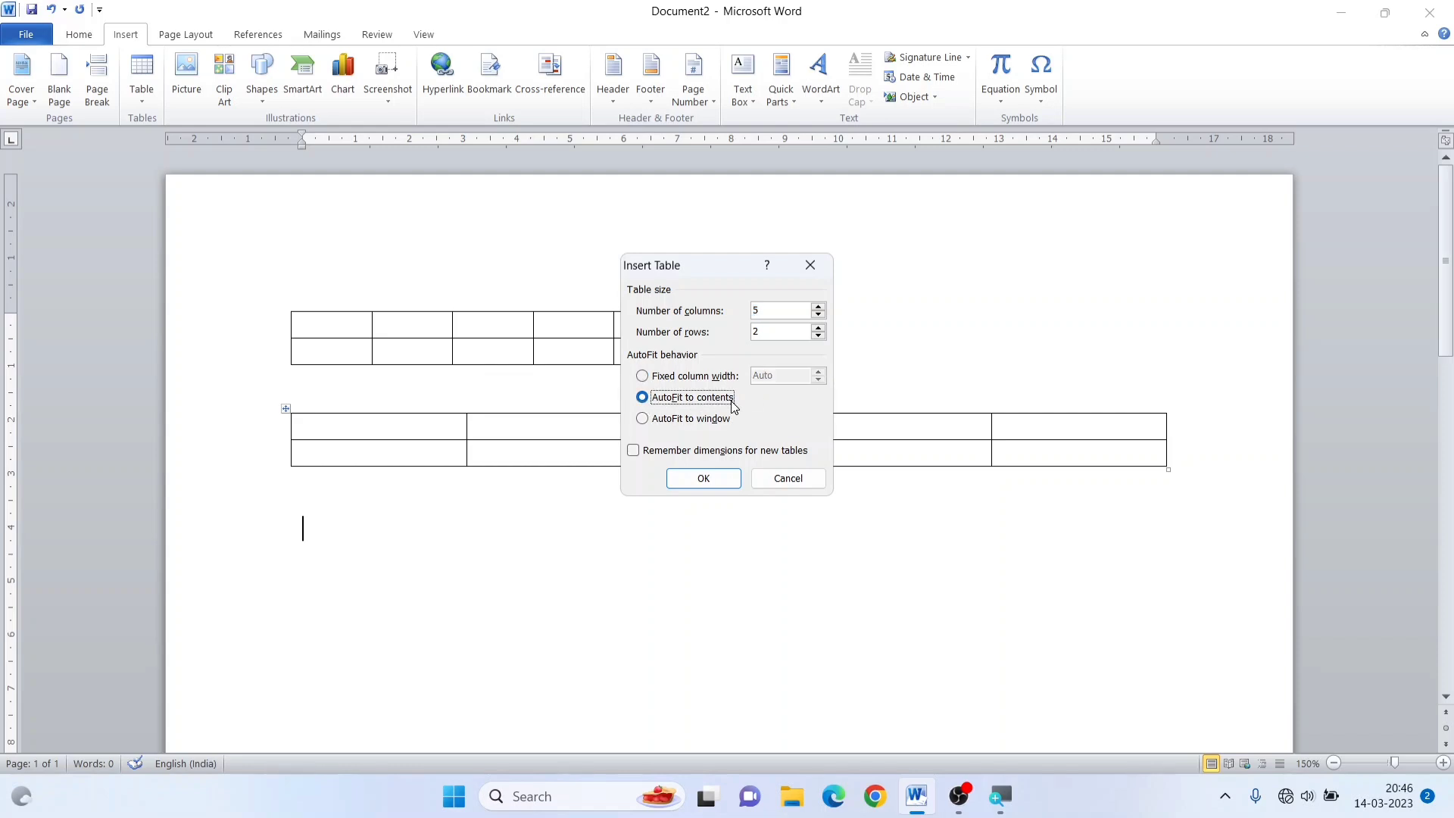
{"action": "left_click", "coordinate": [703, 480]}
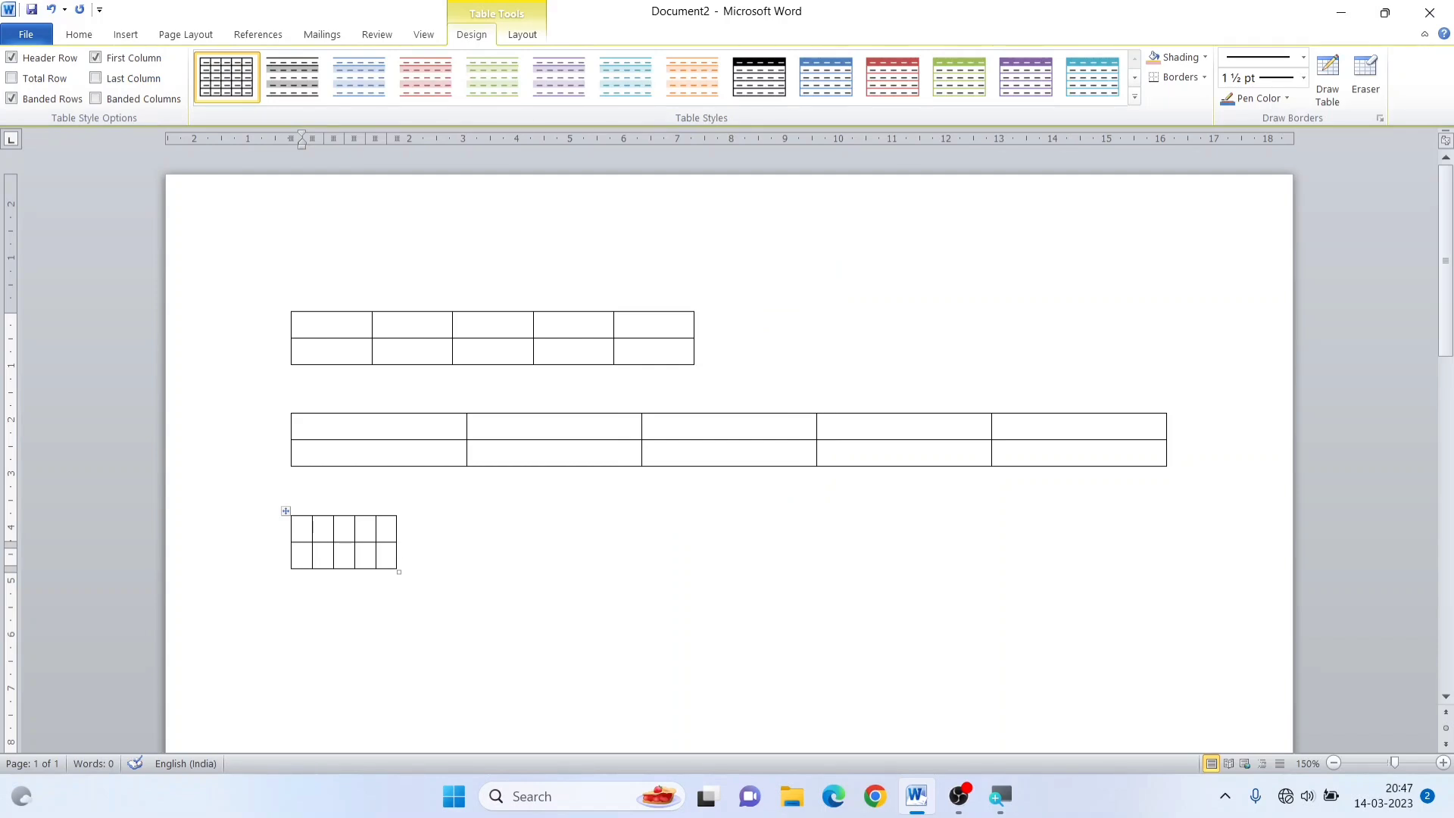
Fill the third table's first row with the headings S. No., Name, Address, Contact No and Email ID
{"action": "type", "text": "S. No."}
{"action": "key", "text": "Tab"}
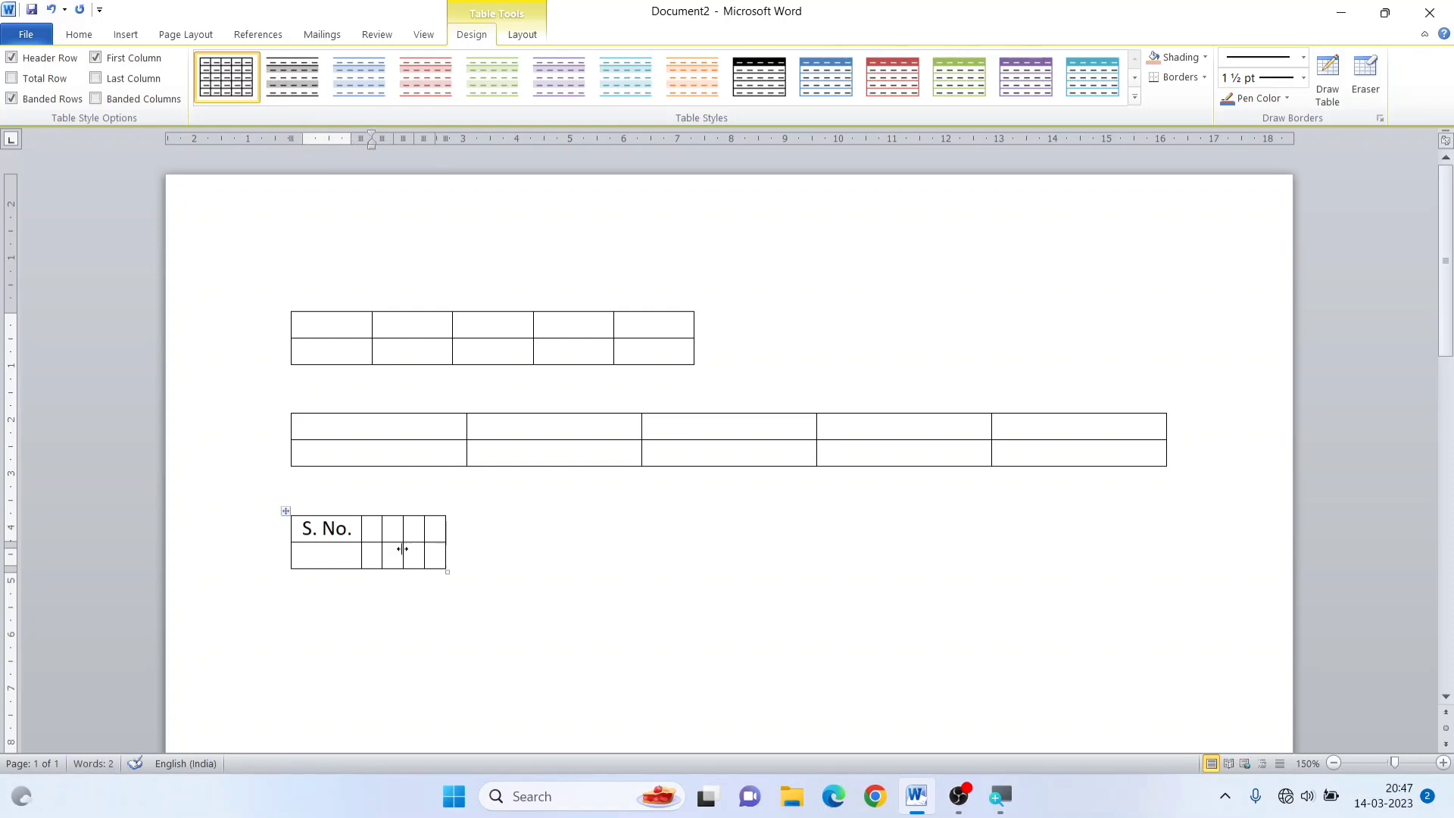
{"action": "type", "text": "Name"}
{"action": "key", "text": "Tab"}
{"action": "type", "text": "A"}
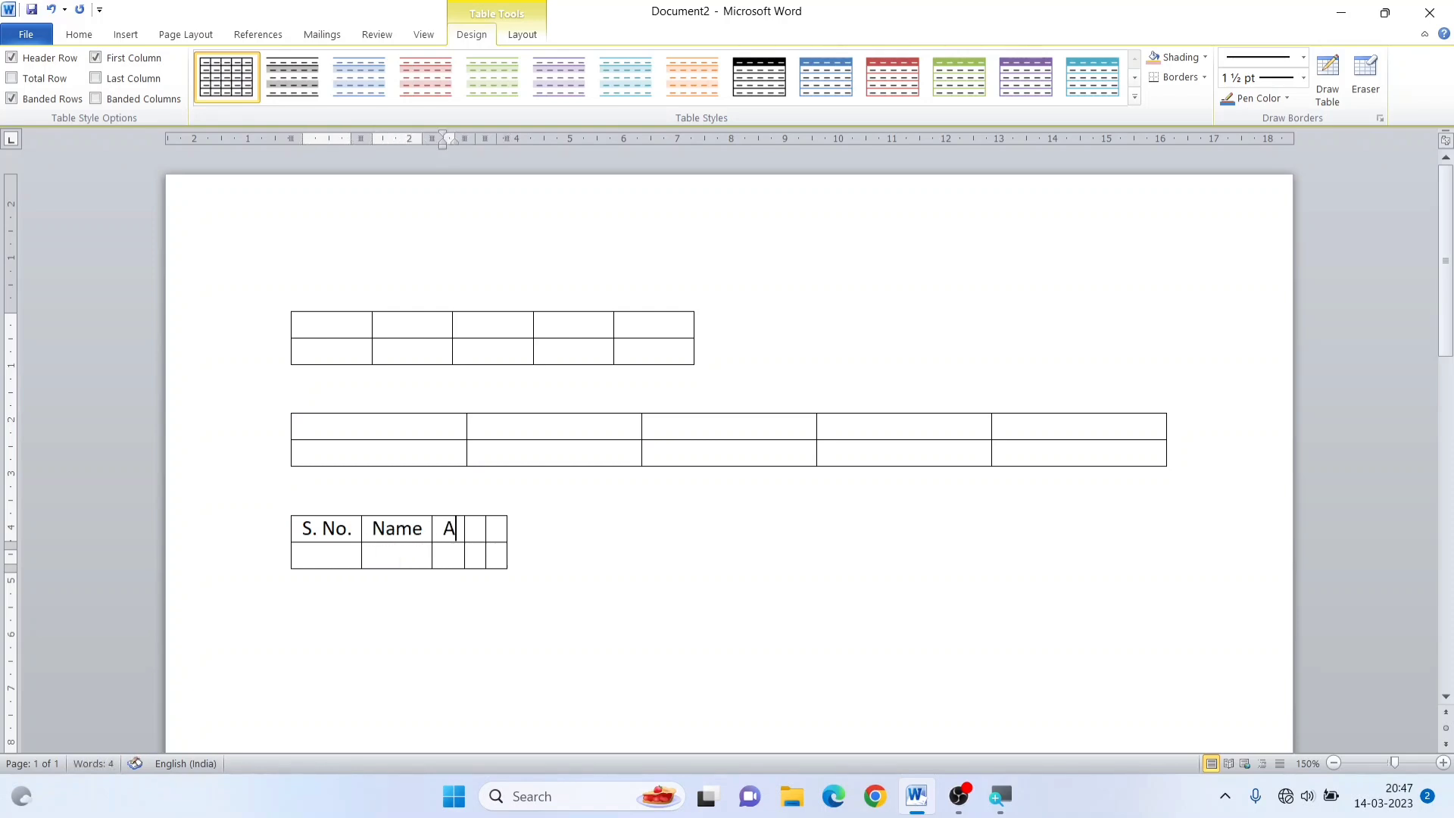
{"action": "type", "text": "ddre"}
{"action": "key", "text": "BackSpace"}
{"action": "type", "text": "ress"}
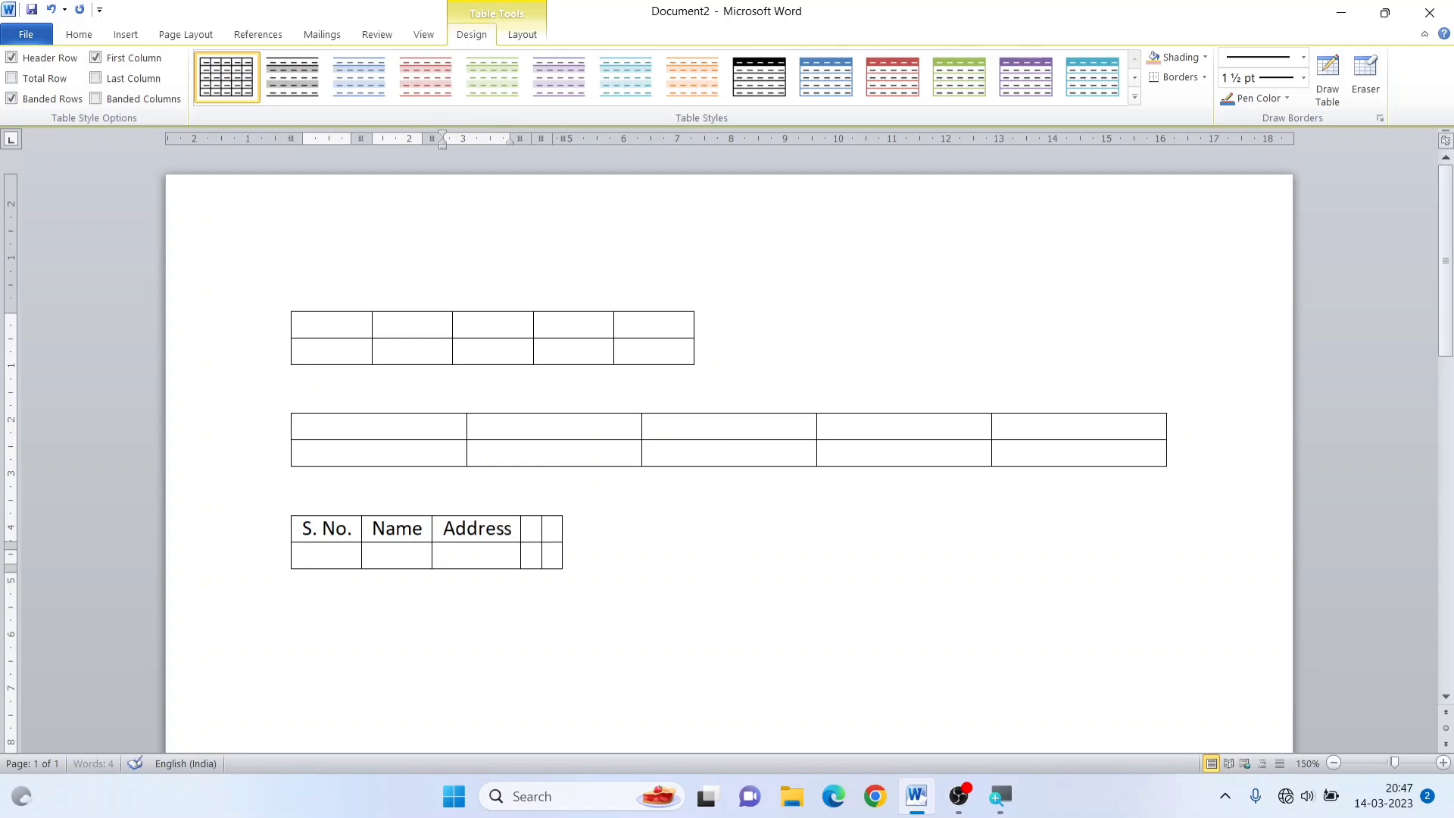
{"action": "key", "text": "Tab"}
{"action": "type", "text": "Contact No"}
{"action": "key", "text": "Tab"}
{"action": "type", "text": "Email ID"}
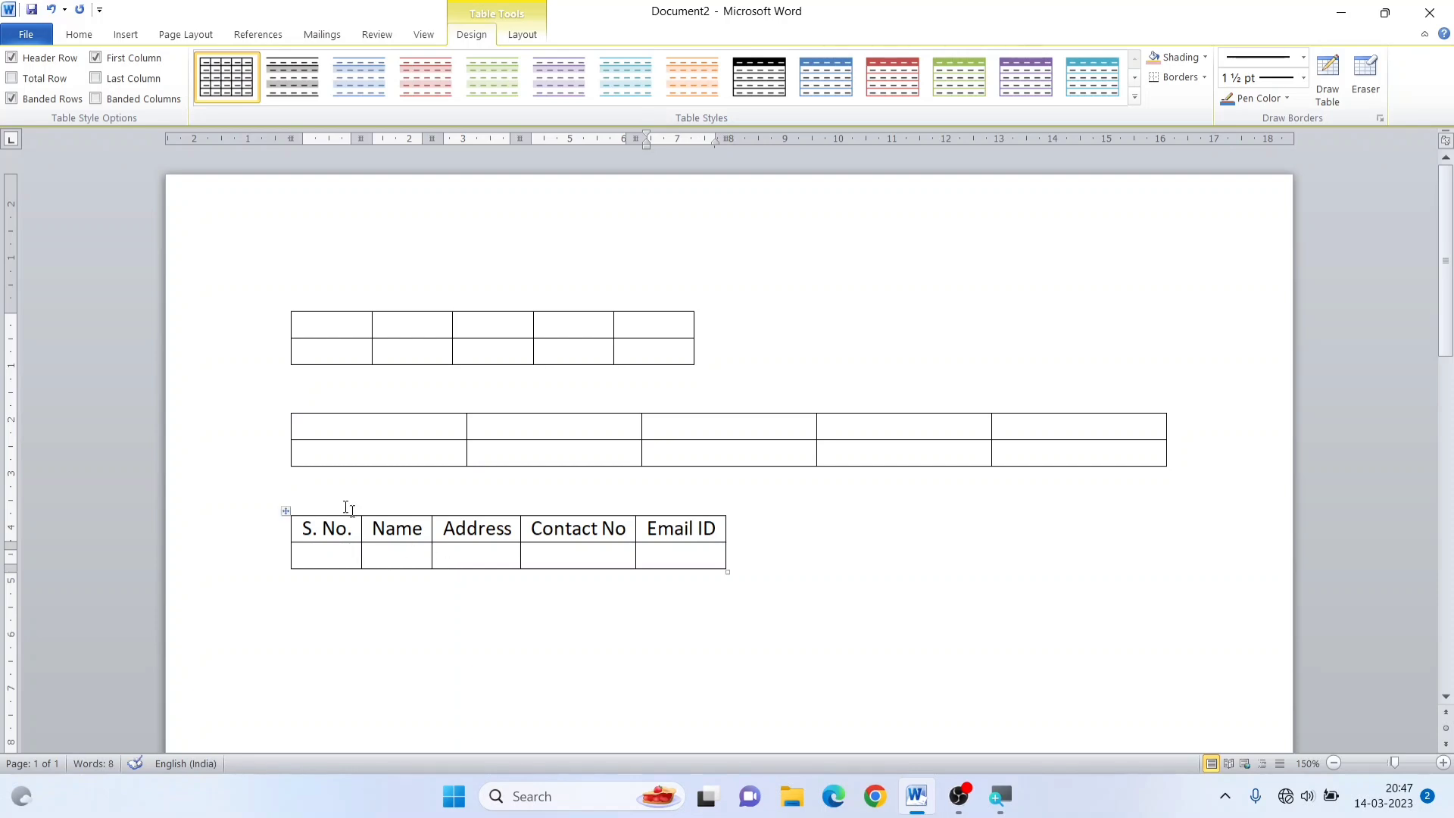
Insert a fourth table with 5 columns and 2 rows below the headings table, using AutoFit to window
{"action": "left_click", "coordinate": [725, 560]}
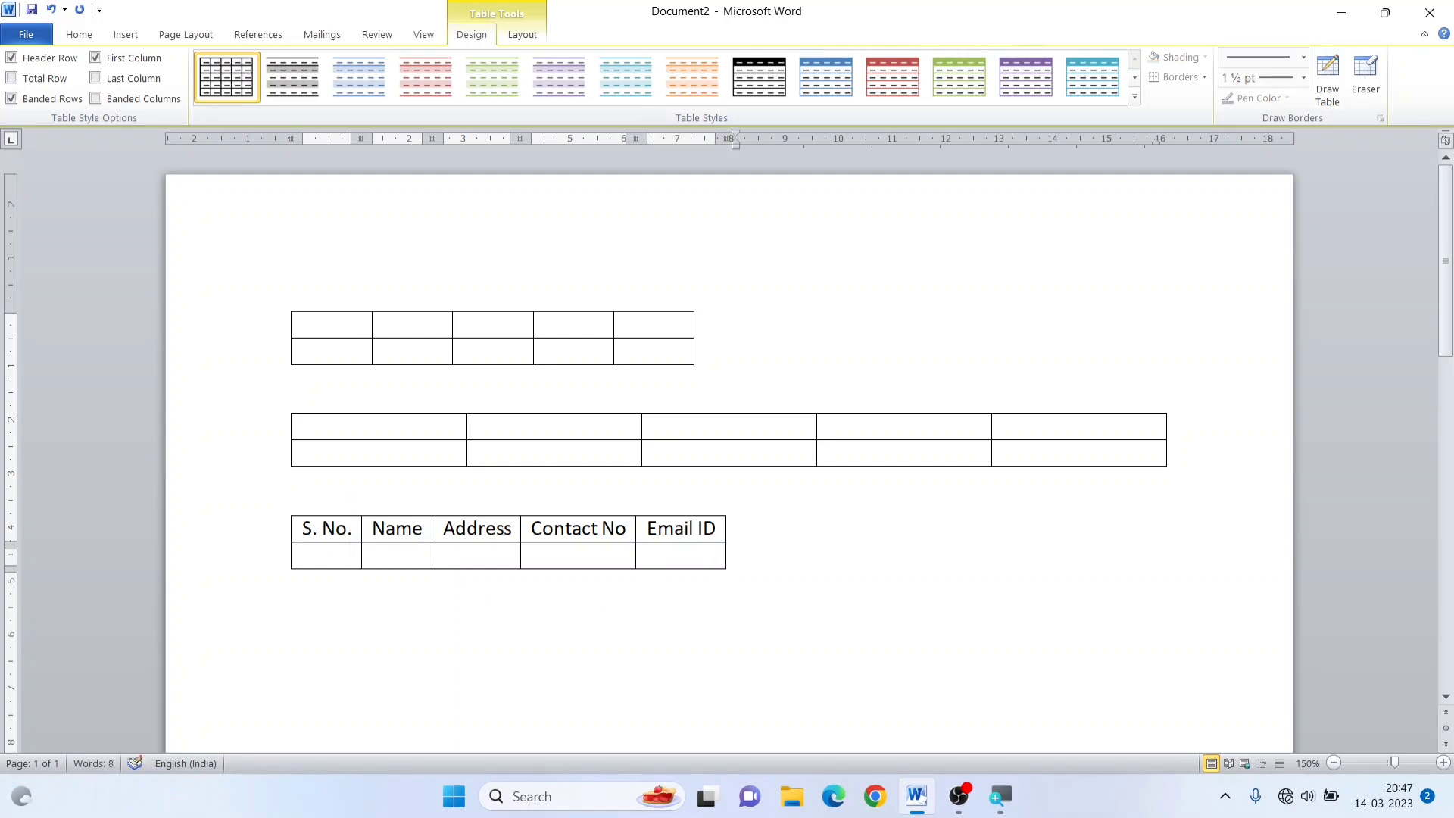
{"action": "left_click", "coordinate": [303, 582]}
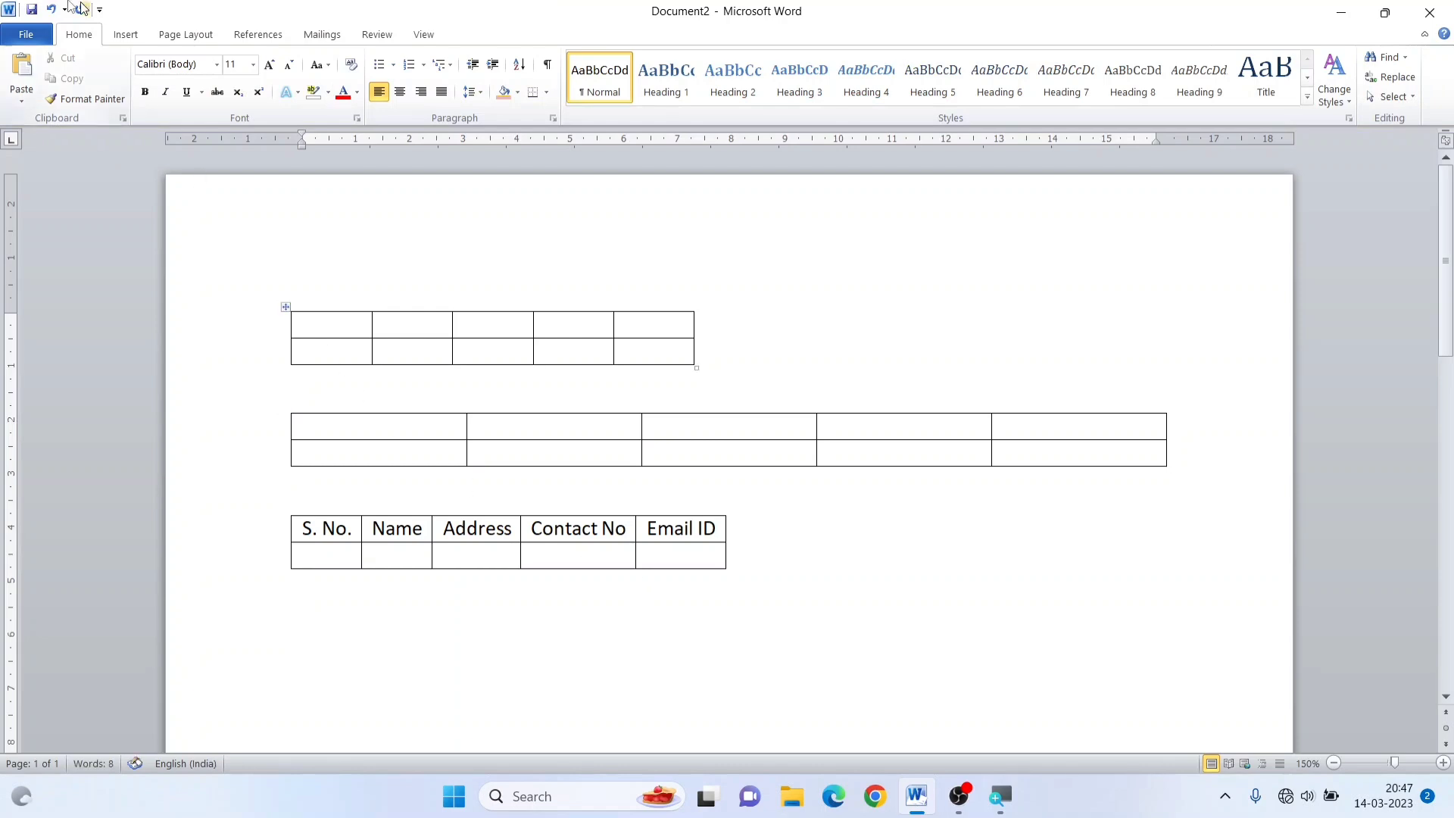
{"action": "left_click", "coordinate": [126, 34]}
{"action": "left_click", "coordinate": [142, 95]}
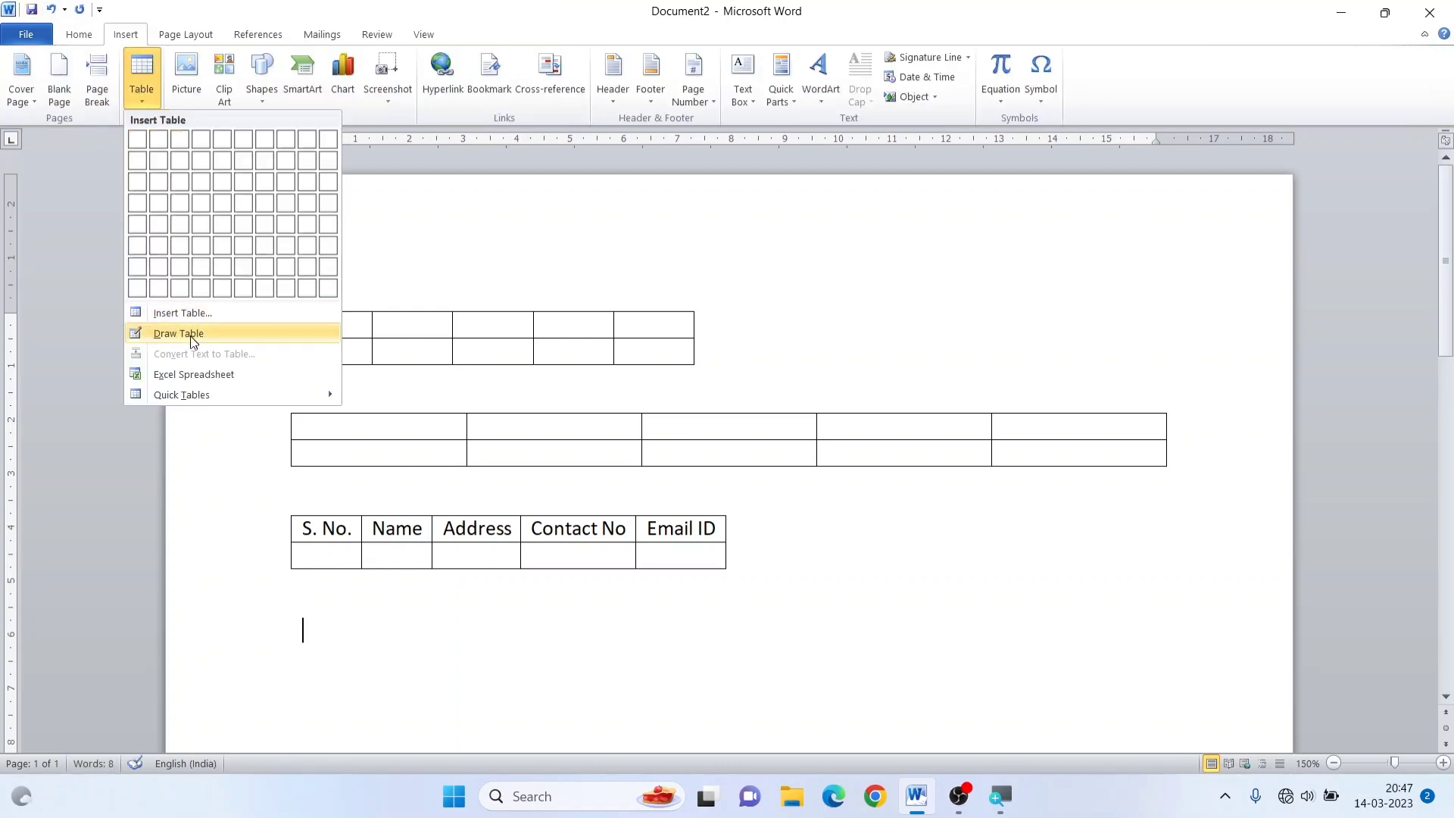
{"action": "left_click", "coordinate": [183, 314]}
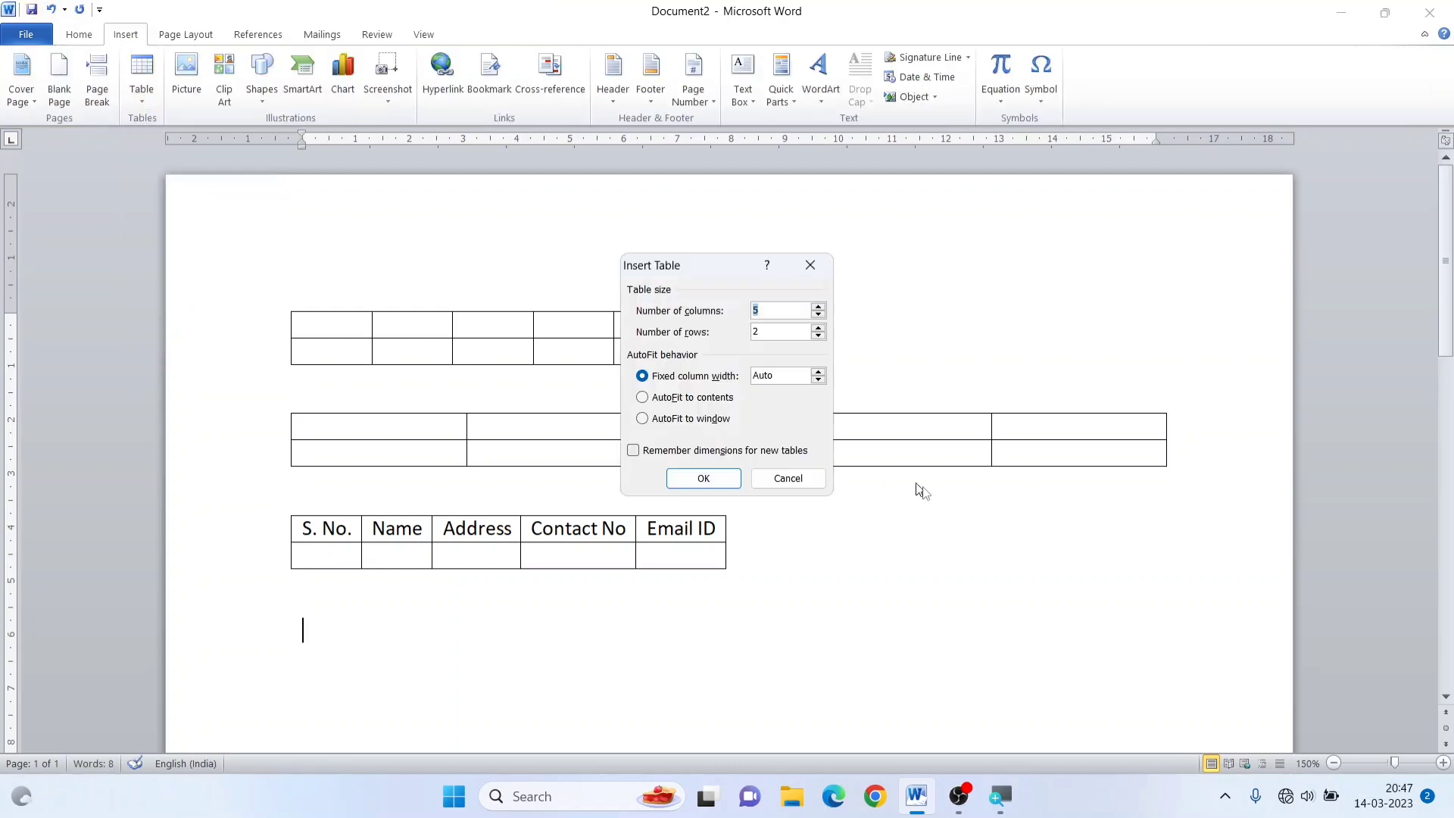
{"action": "left_click", "coordinate": [694, 422]}
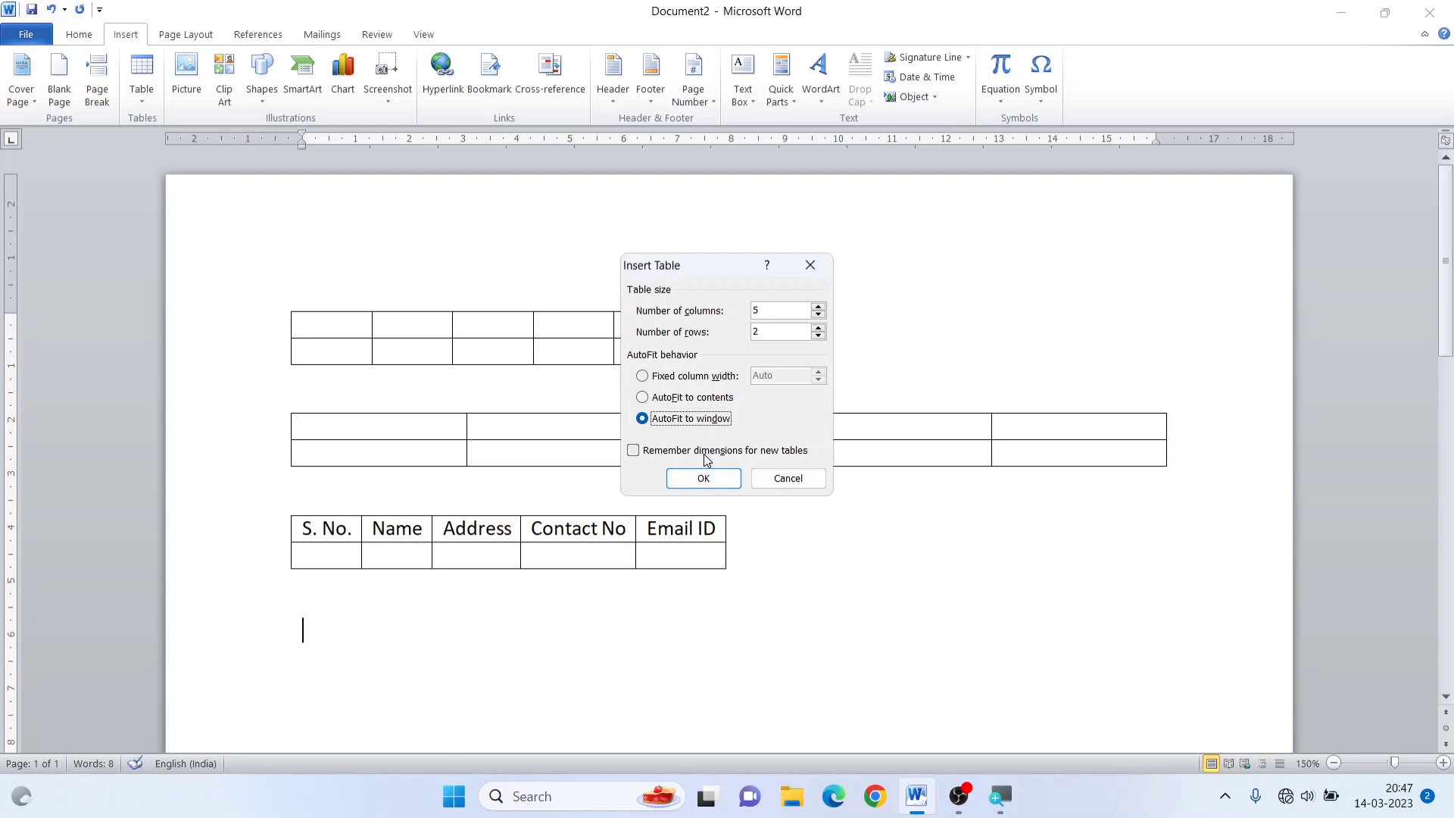
{"action": "left_click", "coordinate": [703, 479]}
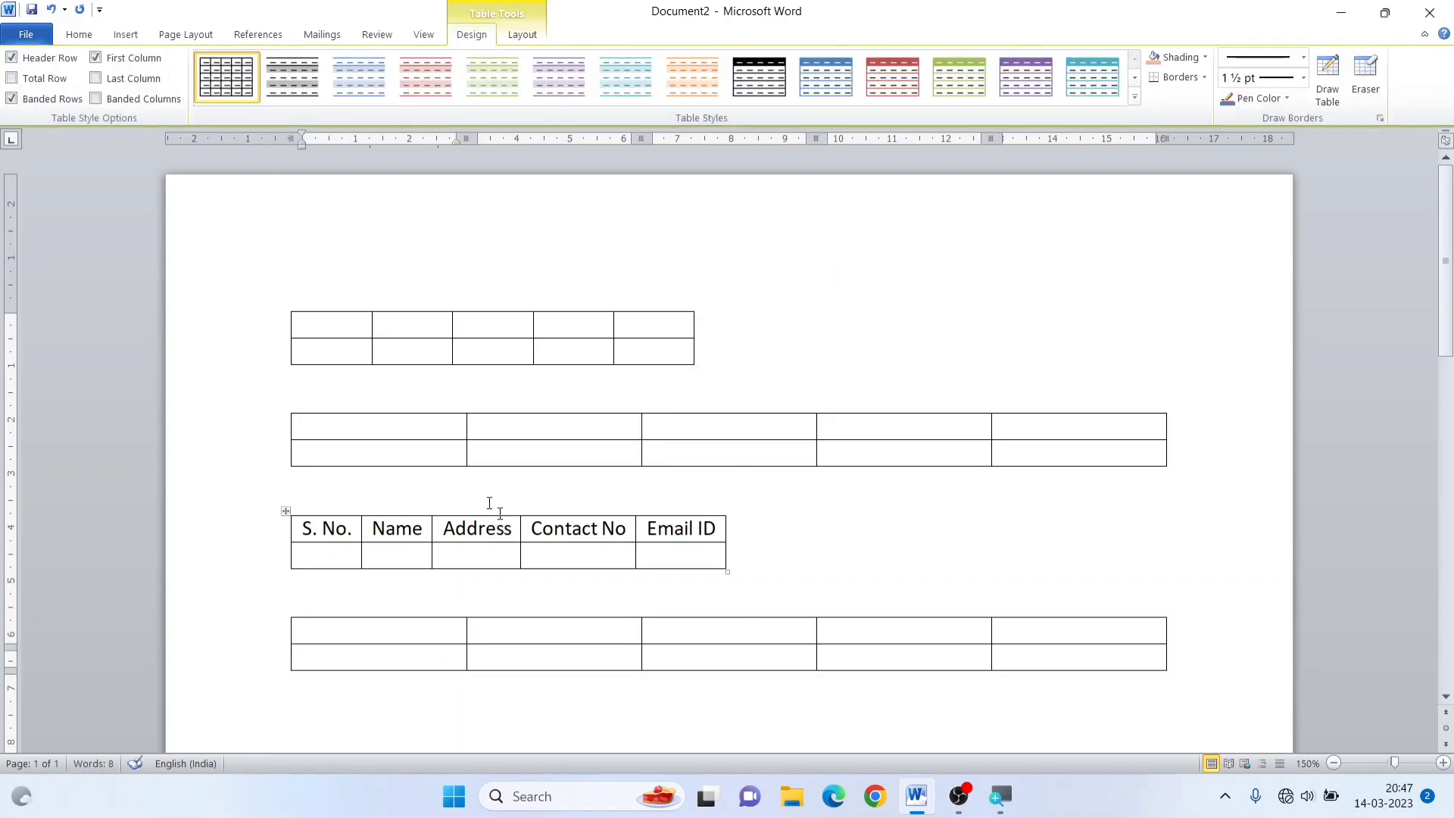
Delete all four tables so that the document is empty
{"action": "key", "text": "ctrl+a"}
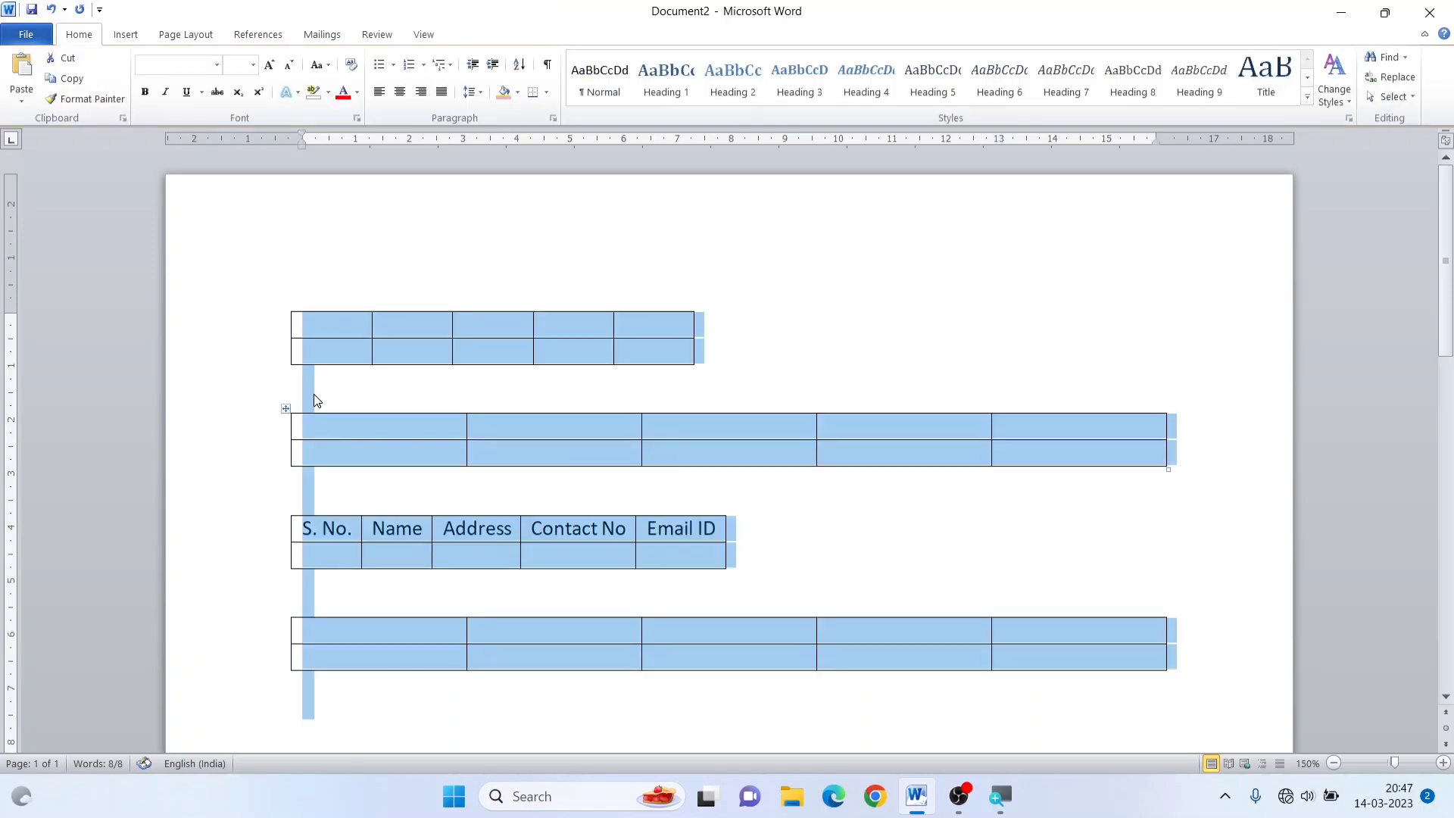
{"action": "key", "text": "Delete"}
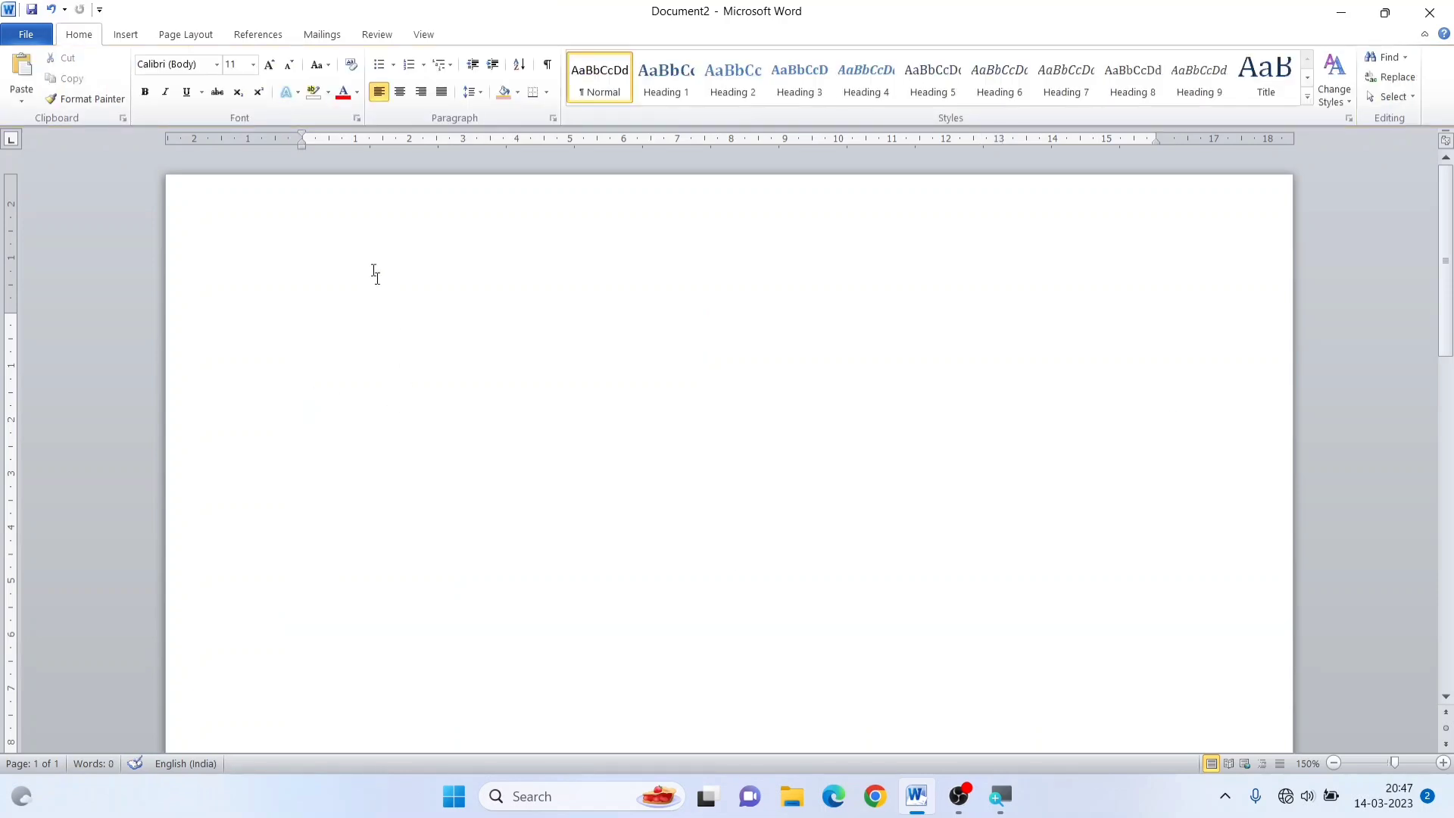
Use Draw Table to draw a table outline about 16.4 cm wide and 5.8 cm tall near the page's upper margin
{"action": "left_click", "coordinate": [125, 36]}
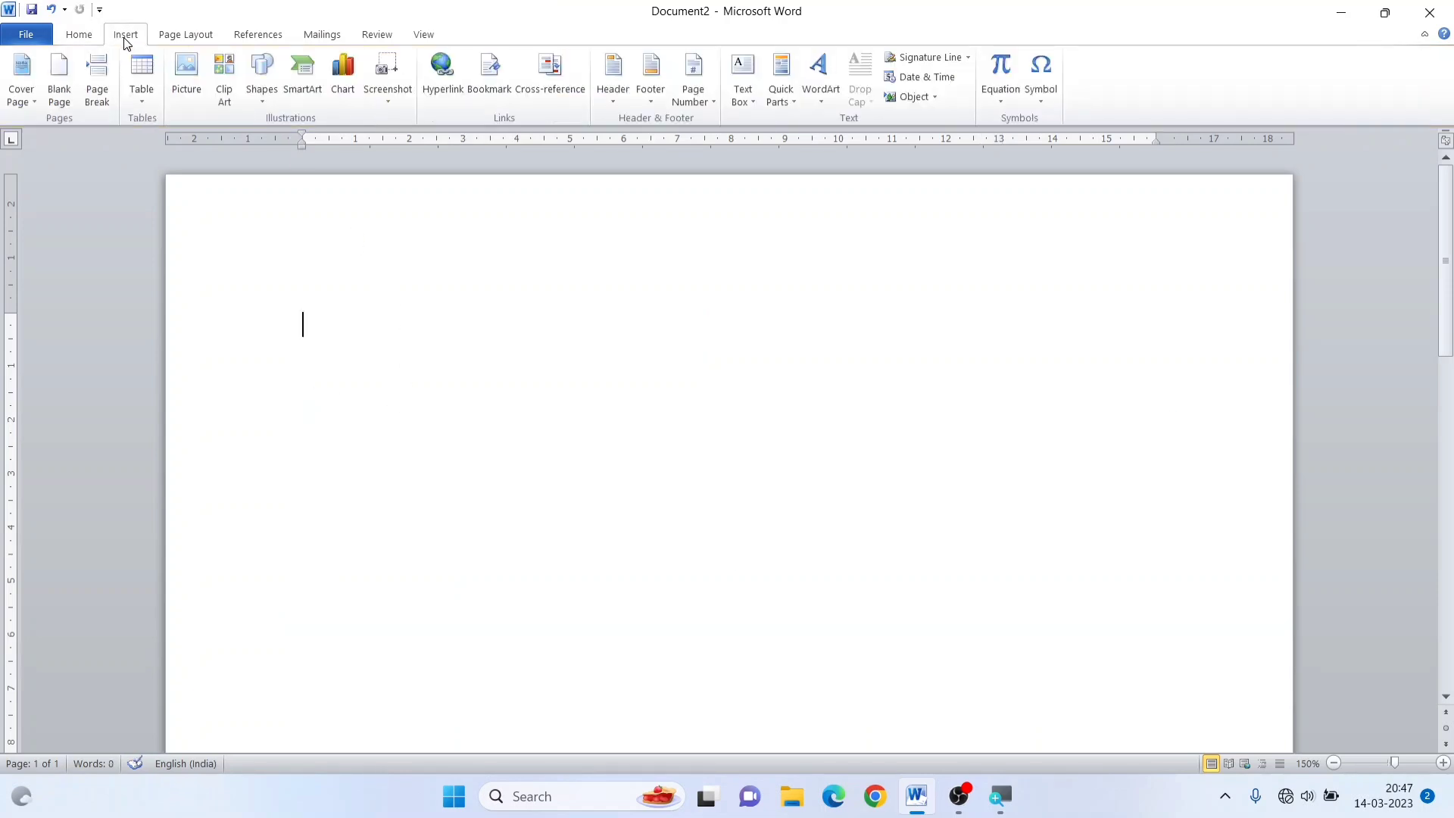
{"action": "left_click", "coordinate": [145, 101]}
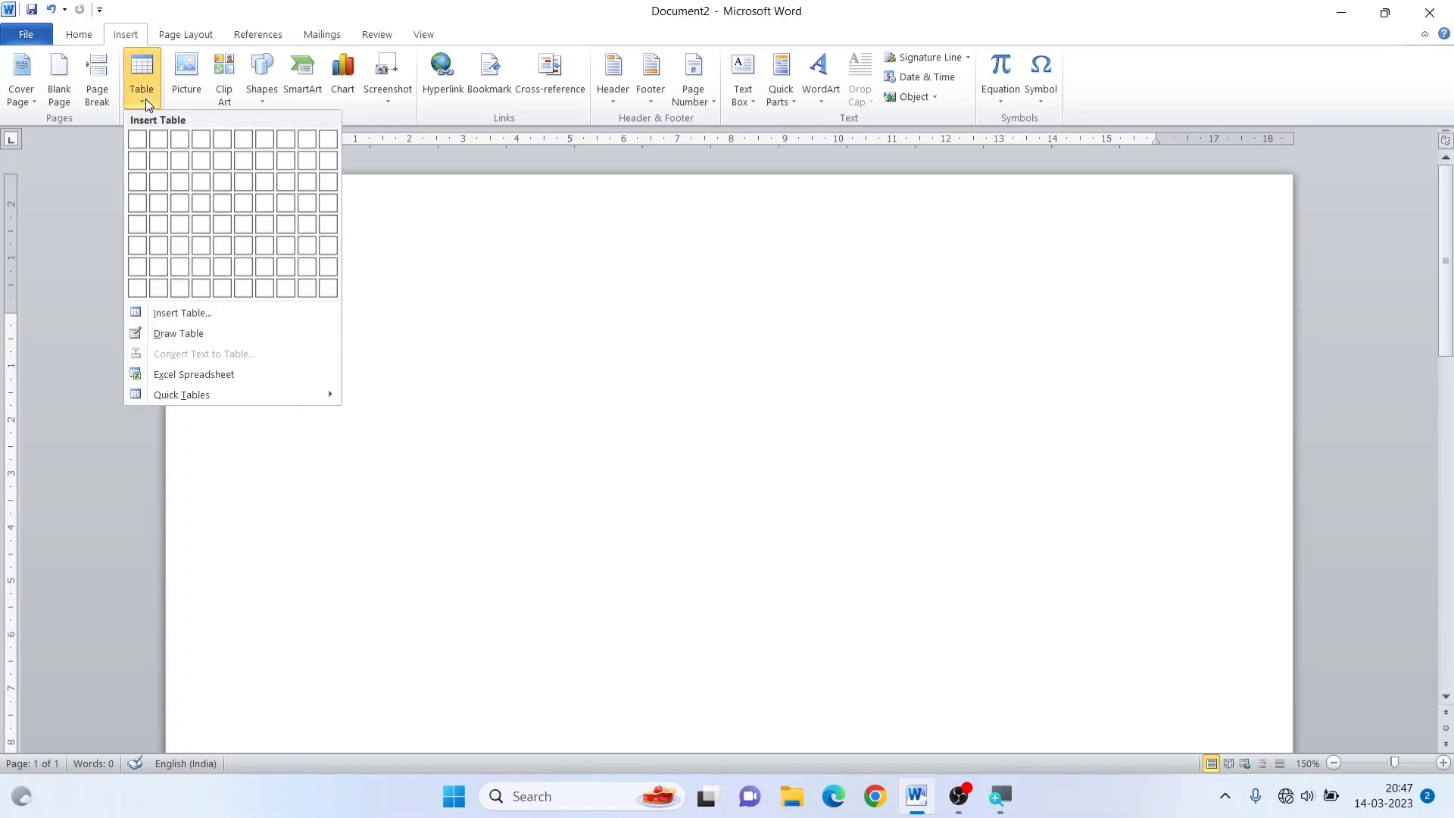
{"action": "left_click", "coordinate": [193, 333]}
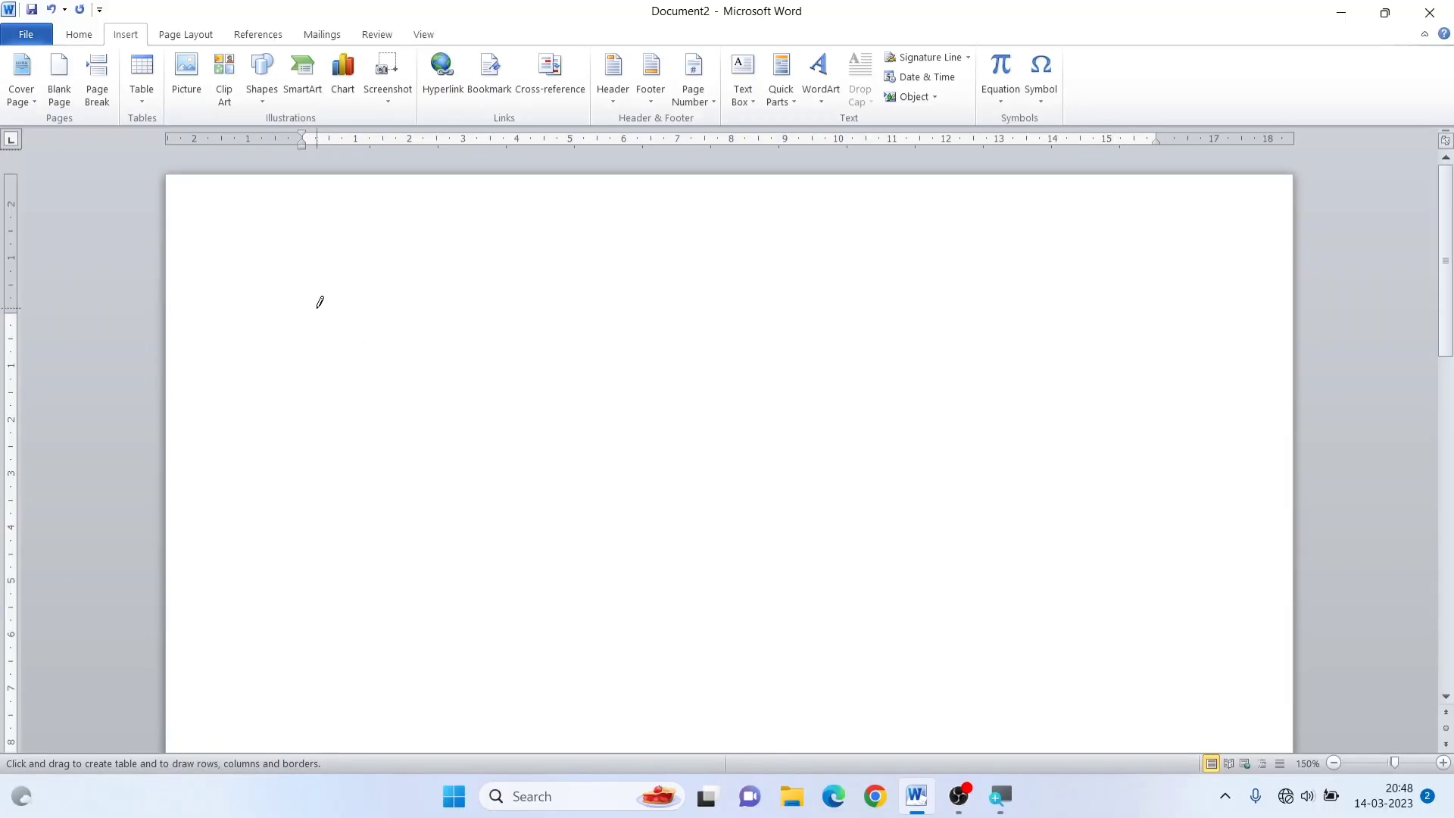
{"action": "mouse_move", "coordinate": [310, 307]}
{"action": "left_mouse_down"}
{"action": "mouse_move", "coordinate": [488, 352]}
{"action": "mouse_move", "coordinate": [1054, 357]}
{"action": "mouse_move", "coordinate": [1180, 449]}
{"action": "mouse_move", "coordinate": [1191, 615]}
{"action": "left_mouse_up"}
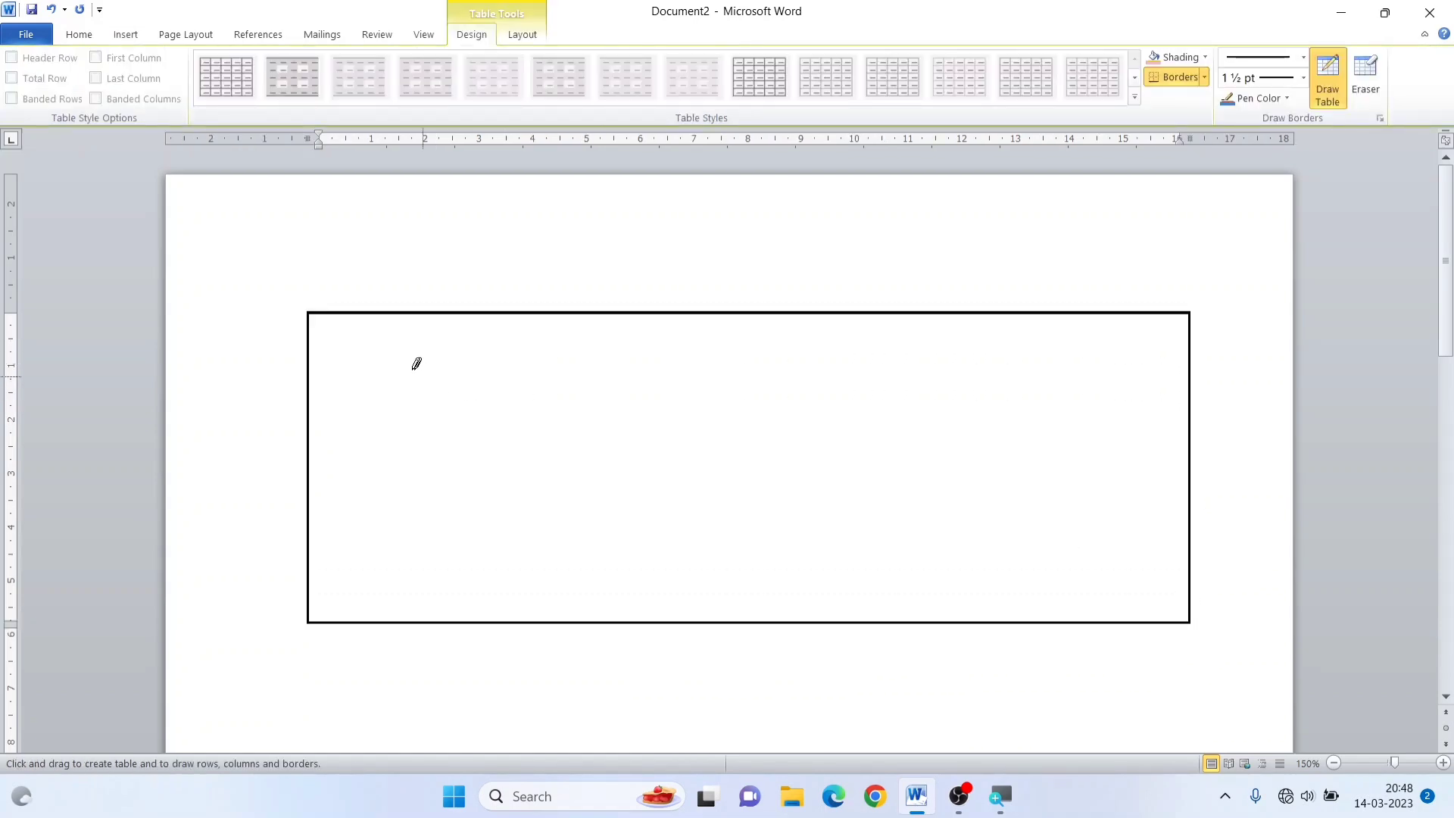
Divide the drawn table into five rows and four columns with four horizontal and three vertical lines
{"action": "left_click_drag", "start_coordinate": [318, 355], "coordinate": [1007, 350]}
{"action": "mouse_move", "coordinate": [324, 406]}
{"action": "left_mouse_down"}
{"action": "mouse_move", "coordinate": [974, 376]}
{"action": "mouse_move", "coordinate": [1015, 402]}
{"action": "left_mouse_up"}
{"action": "left_click_drag", "start_coordinate": [318, 464], "coordinate": [838, 465]}
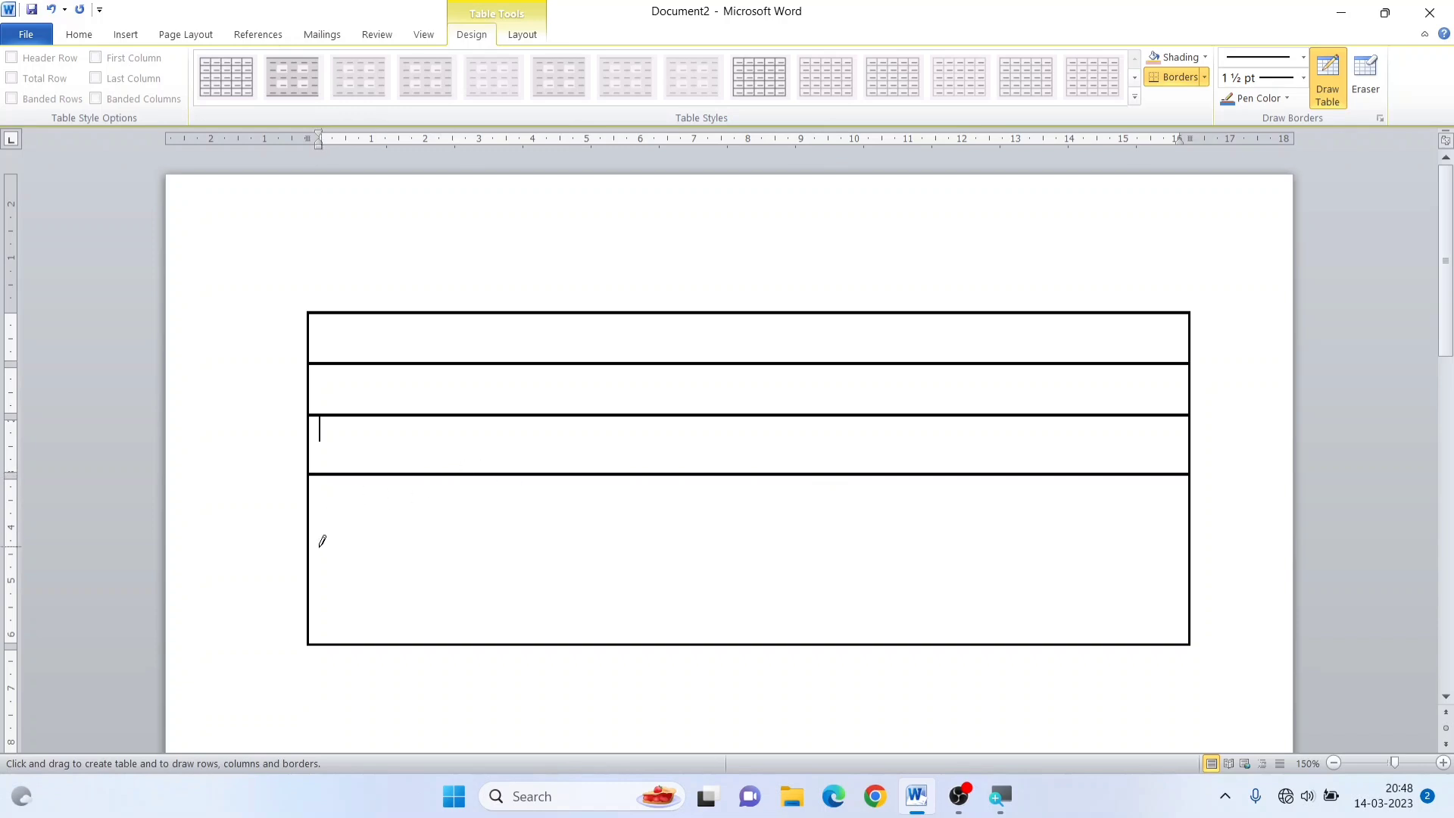
{"action": "left_click_drag", "start_coordinate": [312, 558], "coordinate": [858, 555]}
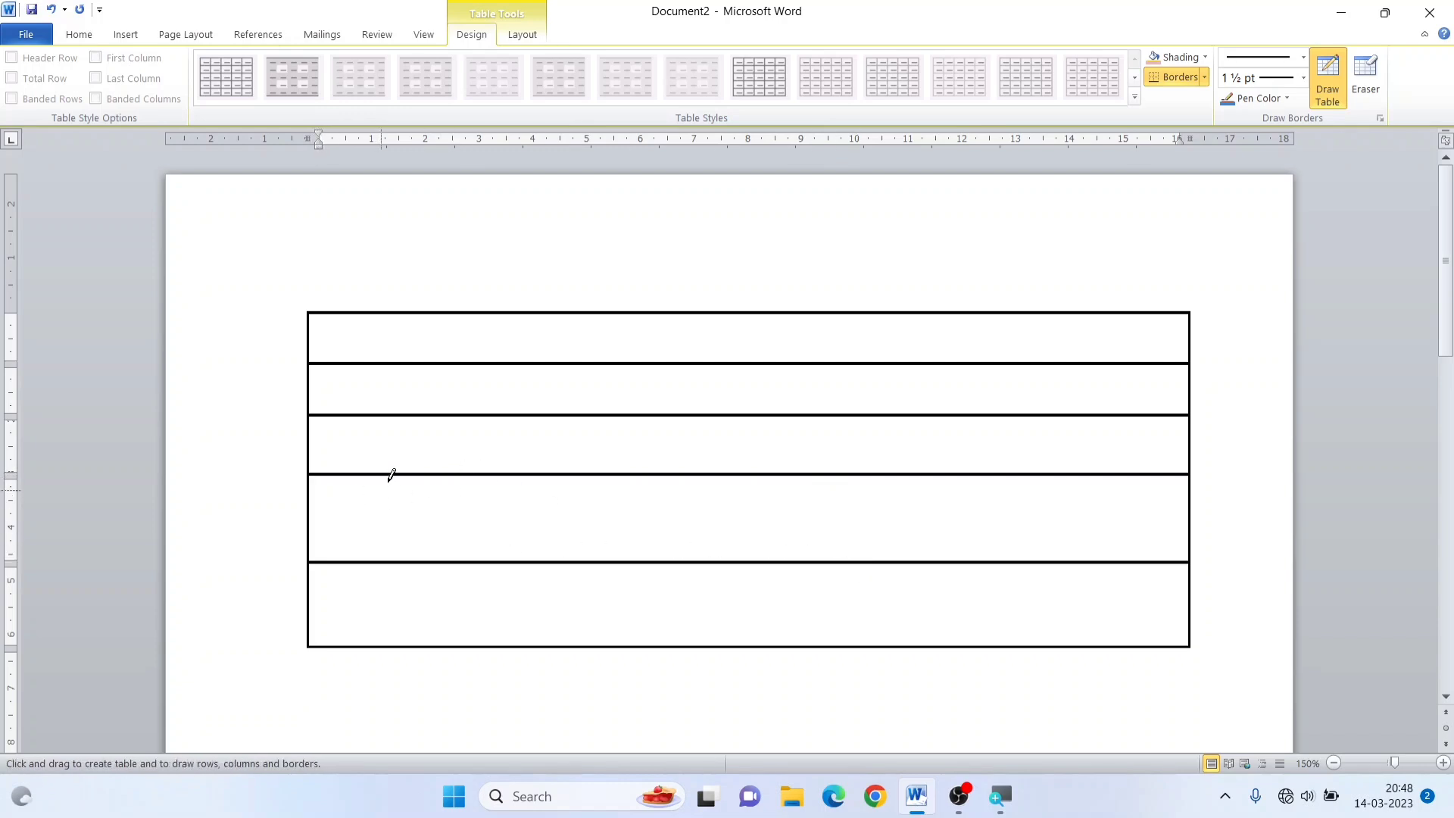
{"action": "mouse_move", "coordinate": [475, 314]}
{"action": "left_mouse_down"}
{"action": "mouse_move", "coordinate": [453, 530]}
{"action": "mouse_move", "coordinate": [475, 632]}
{"action": "left_mouse_up"}
{"action": "left_click_drag", "start_coordinate": [753, 320], "coordinate": [757, 644]}
{"action": "left_click_drag", "start_coordinate": [986, 334], "coordinate": [1001, 644]}
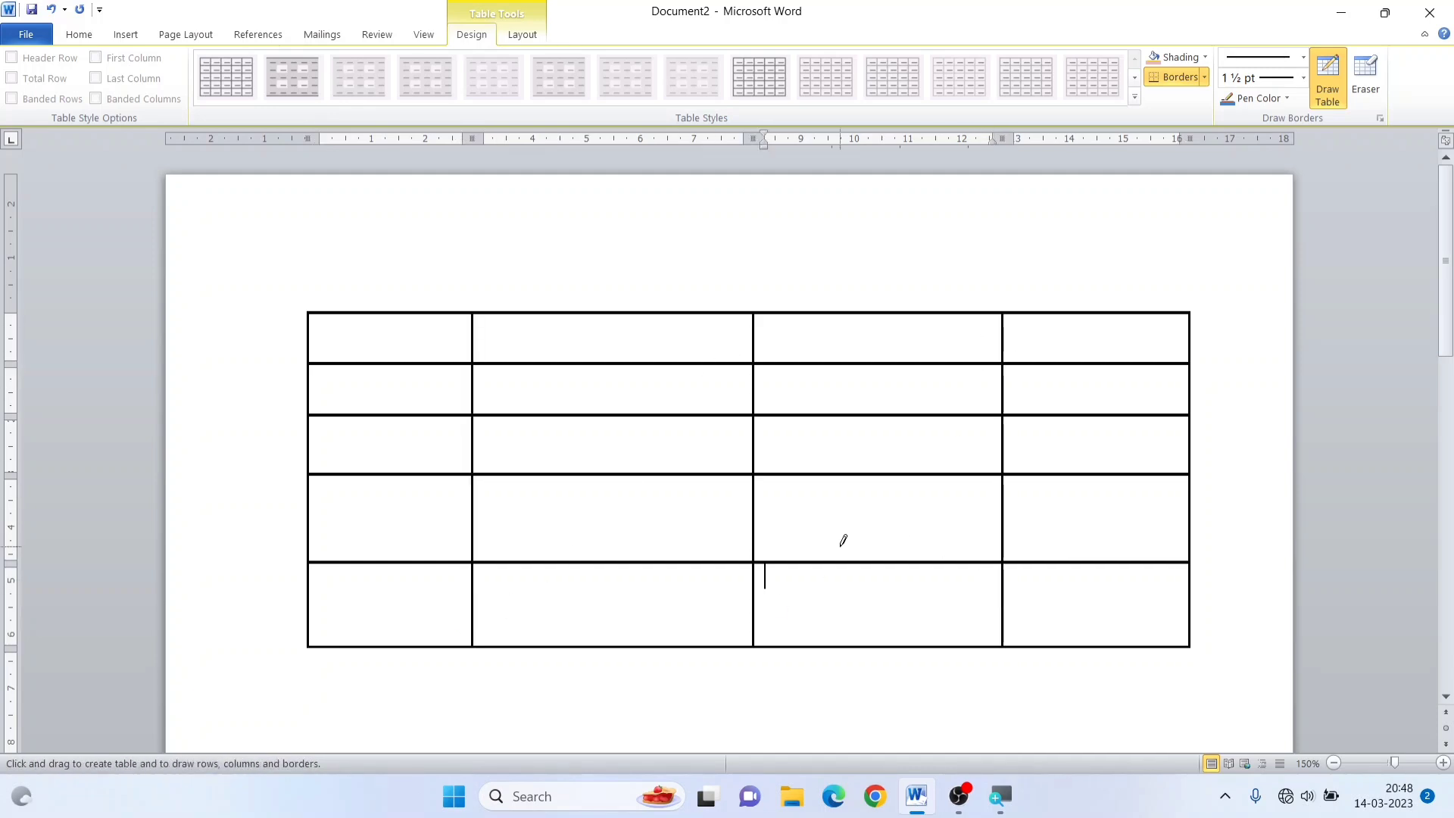
Draw a horizontal divider in the bottom row's third cell, and vertical dividers in the second column: one in the bottom row, two in the fourth
{"action": "left_click_drag", "start_coordinate": [757, 594], "coordinate": [1000, 593]}
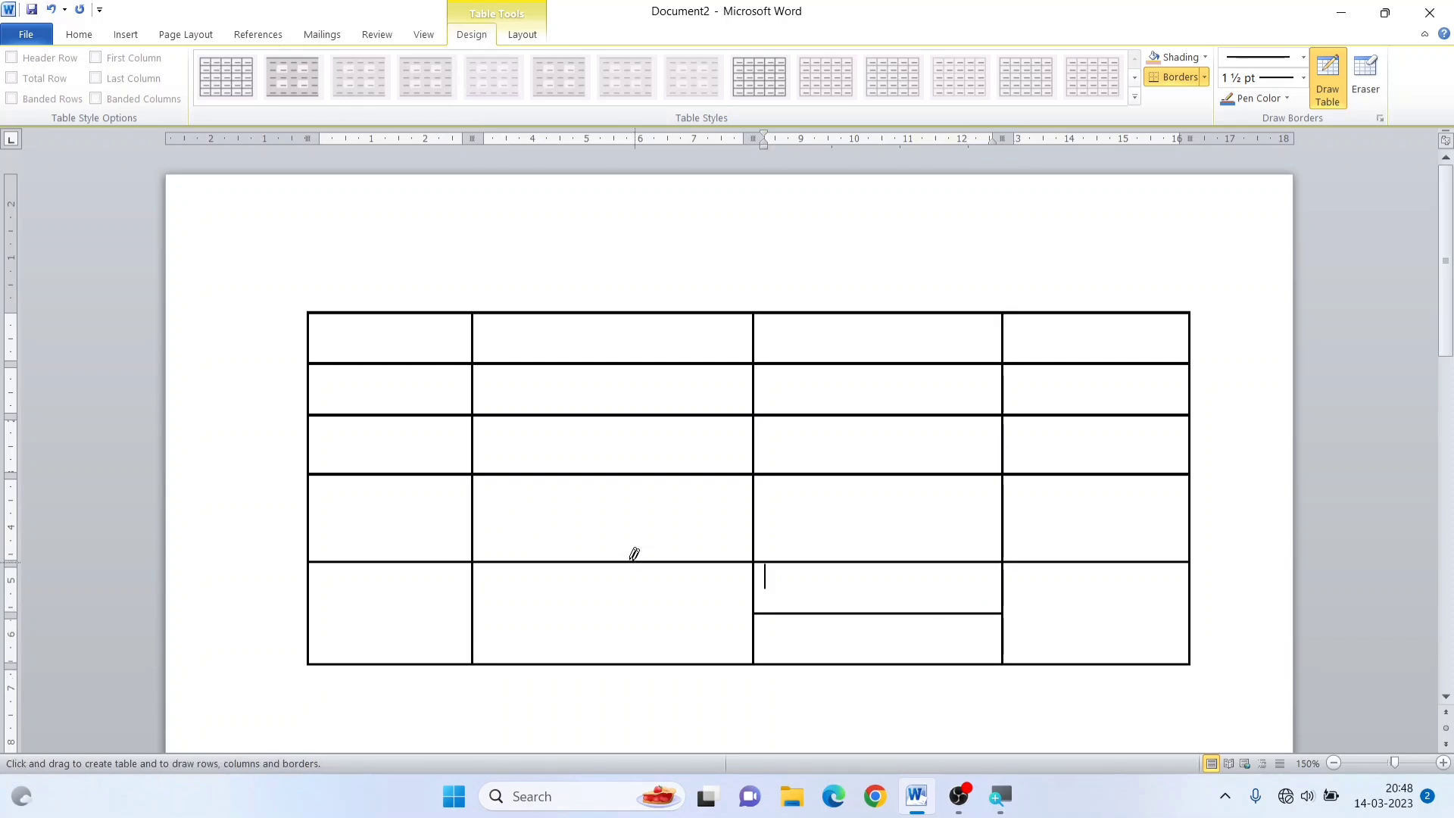
{"action": "left_click_drag", "start_coordinate": [603, 561], "coordinate": [598, 661]}
{"action": "left_click_drag", "start_coordinate": [692, 503], "coordinate": [691, 557]}
{"action": "left_click_drag", "start_coordinate": [552, 497], "coordinate": [556, 544]}
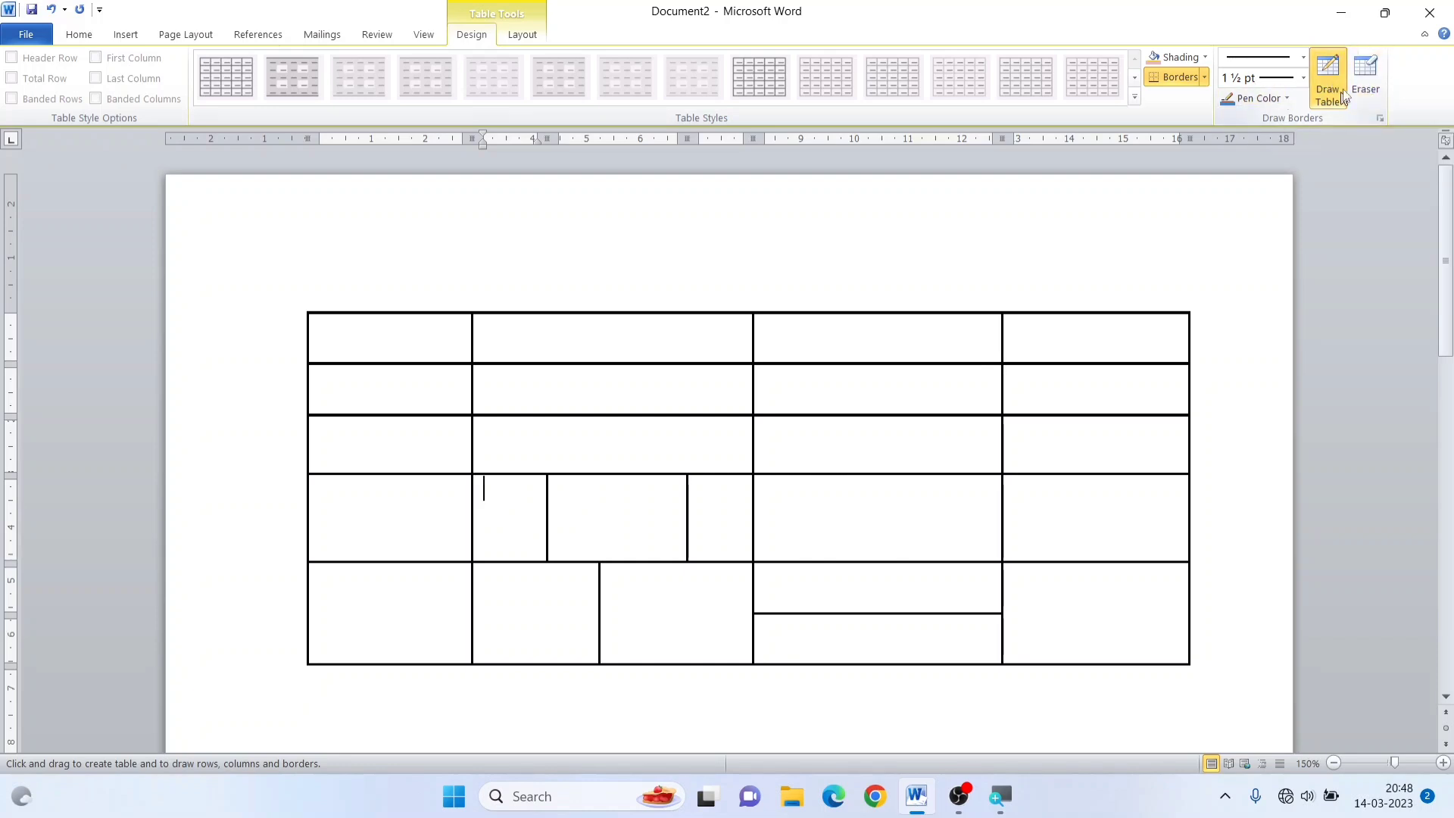
{"action": "left_click_drag", "start_coordinate": [881, 450], "coordinate": [914, 555]}
{"action": "left_click_drag", "start_coordinate": [870, 430], "coordinate": [918, 557]}
Use the Eraser to remove the extra vertical dividers in the second column and the horizontal divider in the bottom row's third cell
{"action": "left_click", "coordinate": [1363, 85]}
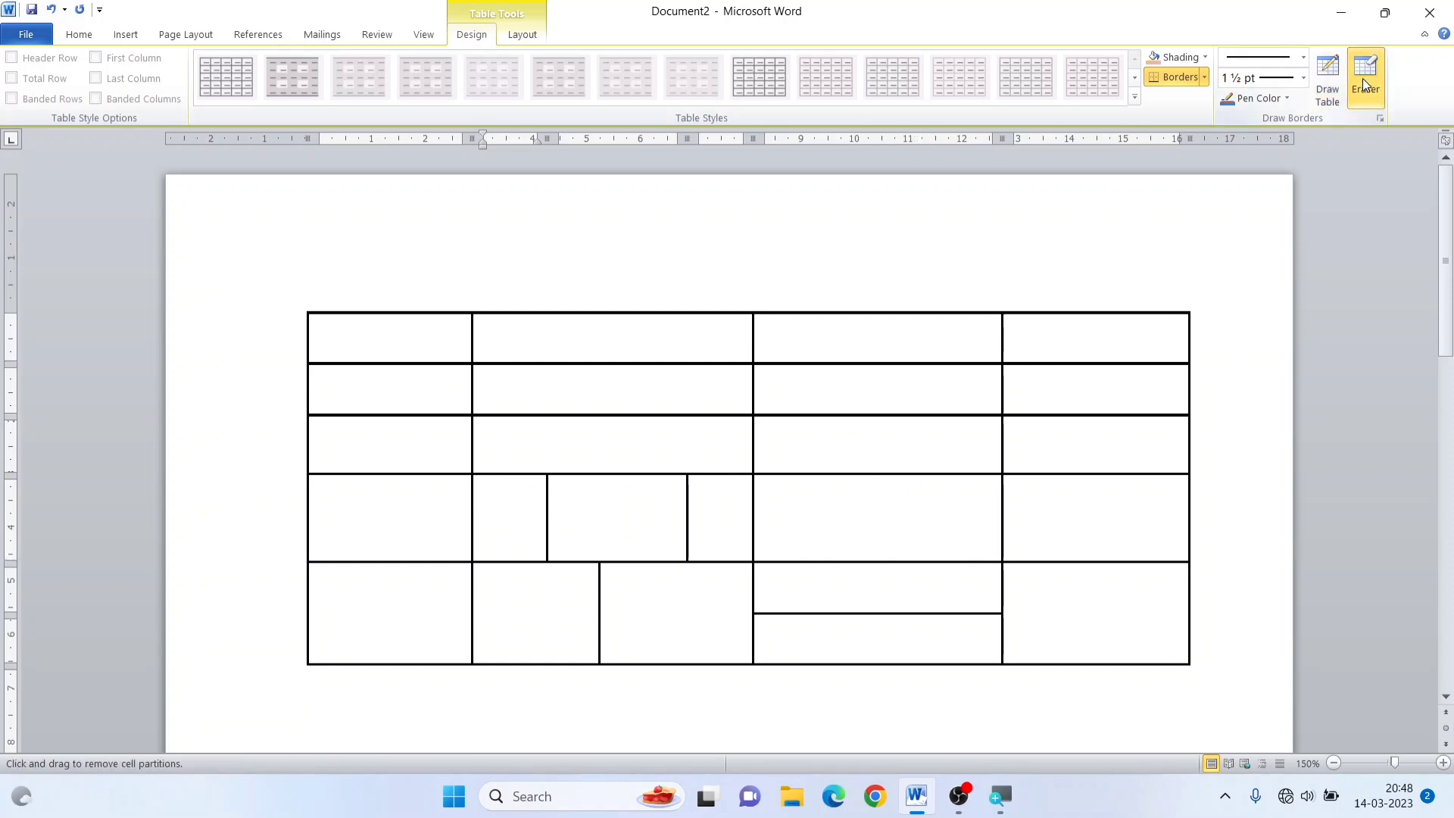
{"action": "left_click", "coordinate": [688, 501]}
{"action": "left_click", "coordinate": [558, 501]}
{"action": "left_click", "coordinate": [598, 583]}
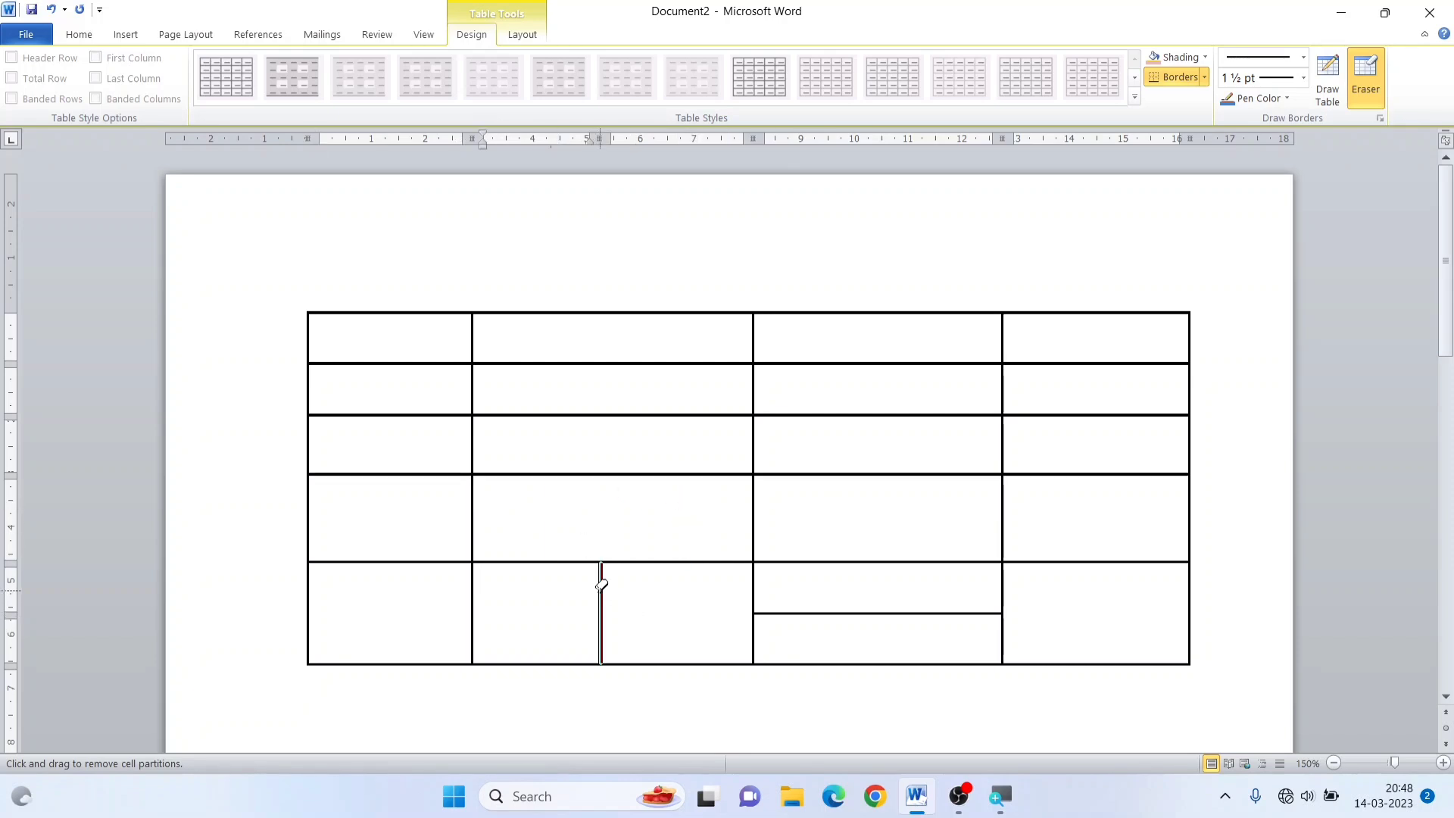
{"action": "left_click", "coordinate": [847, 611]}
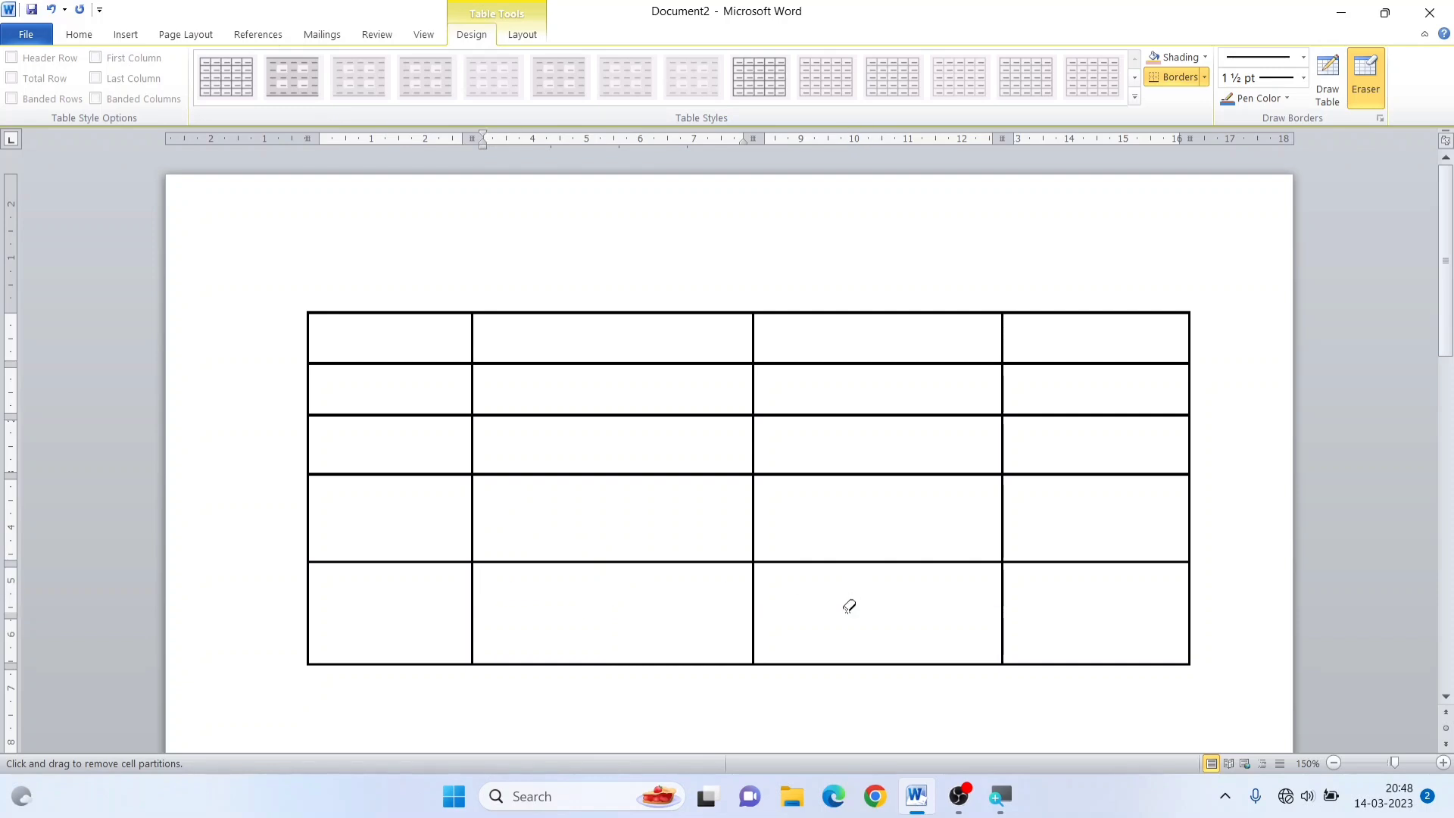
Erase the table's second column, its fourth row and all remaining cells with the Eraser
{"action": "left_click_drag", "start_coordinate": [571, 254], "coordinate": [588, 714]}
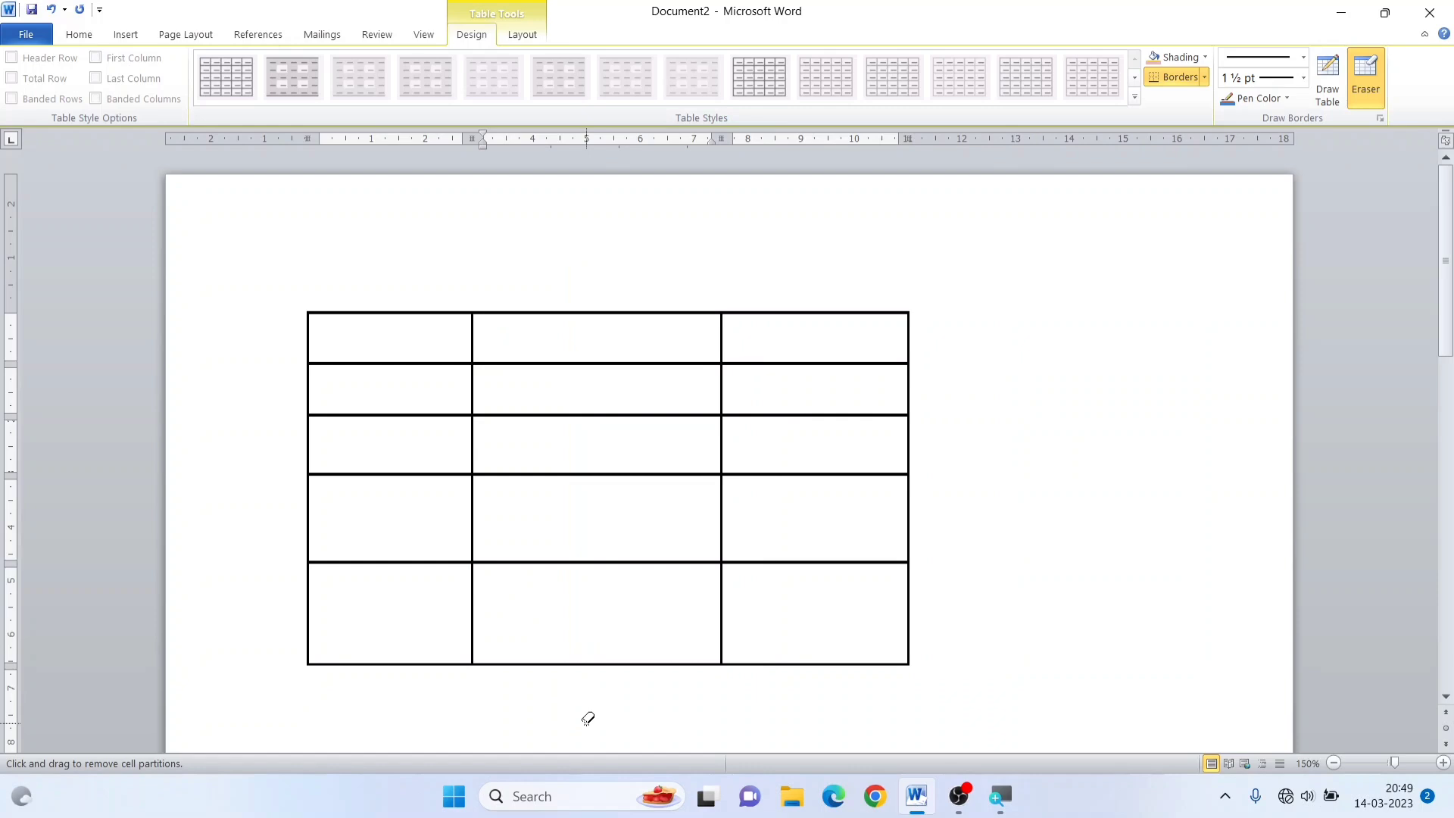
{"action": "mouse_move", "coordinate": [244, 497]}
{"action": "left_mouse_down"}
{"action": "mouse_move", "coordinate": [471, 534]}
{"action": "mouse_move", "coordinate": [988, 521]}
{"action": "left_mouse_up"}
{"action": "mouse_move", "coordinate": [222, 236]}
{"action": "left_mouse_down"}
{"action": "mouse_move", "coordinate": [286, 430]}
{"action": "mouse_move", "coordinate": [1017, 648]}
{"action": "left_mouse_up"}
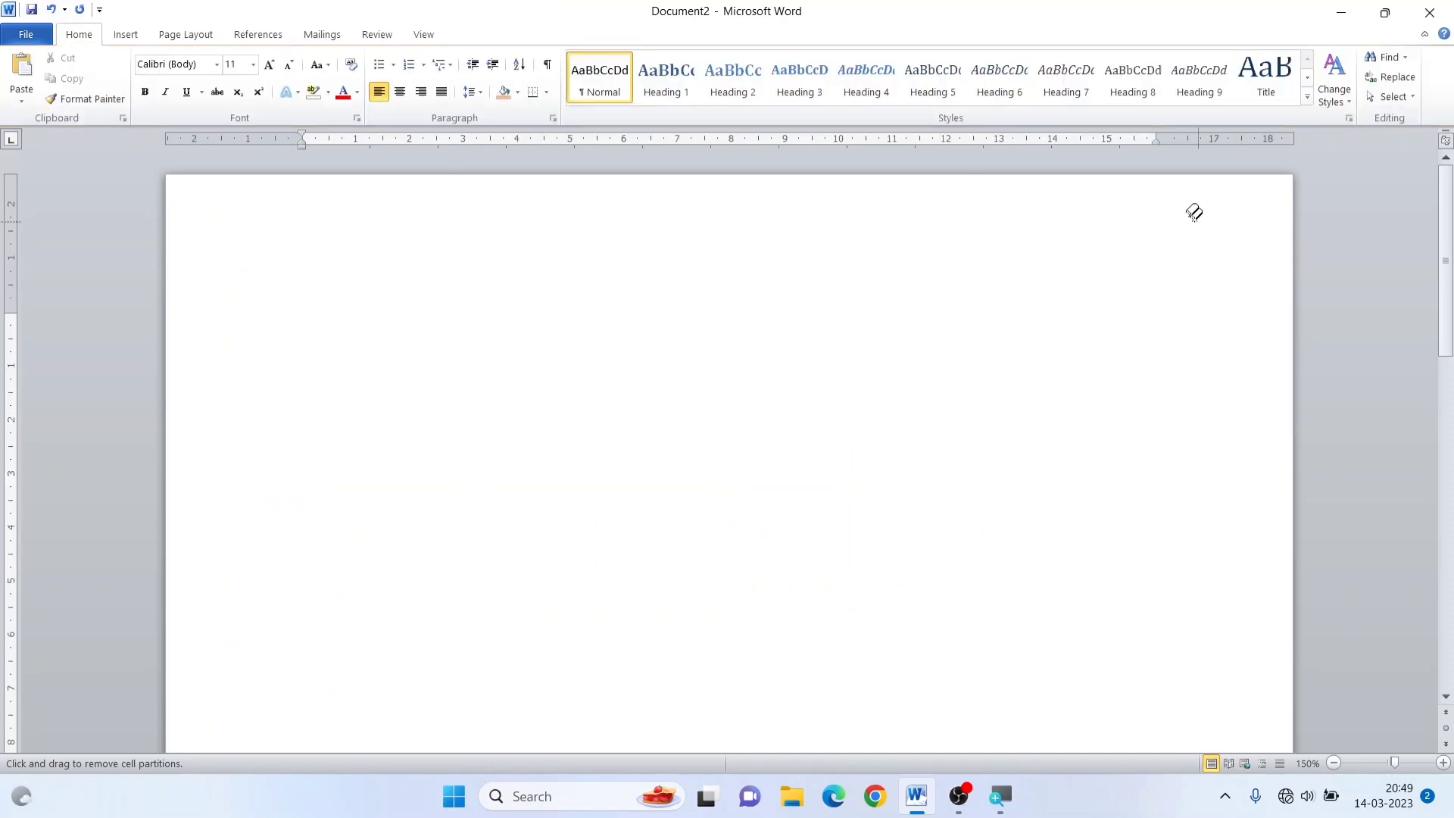
{"action": "left_click", "coordinate": [125, 35]}
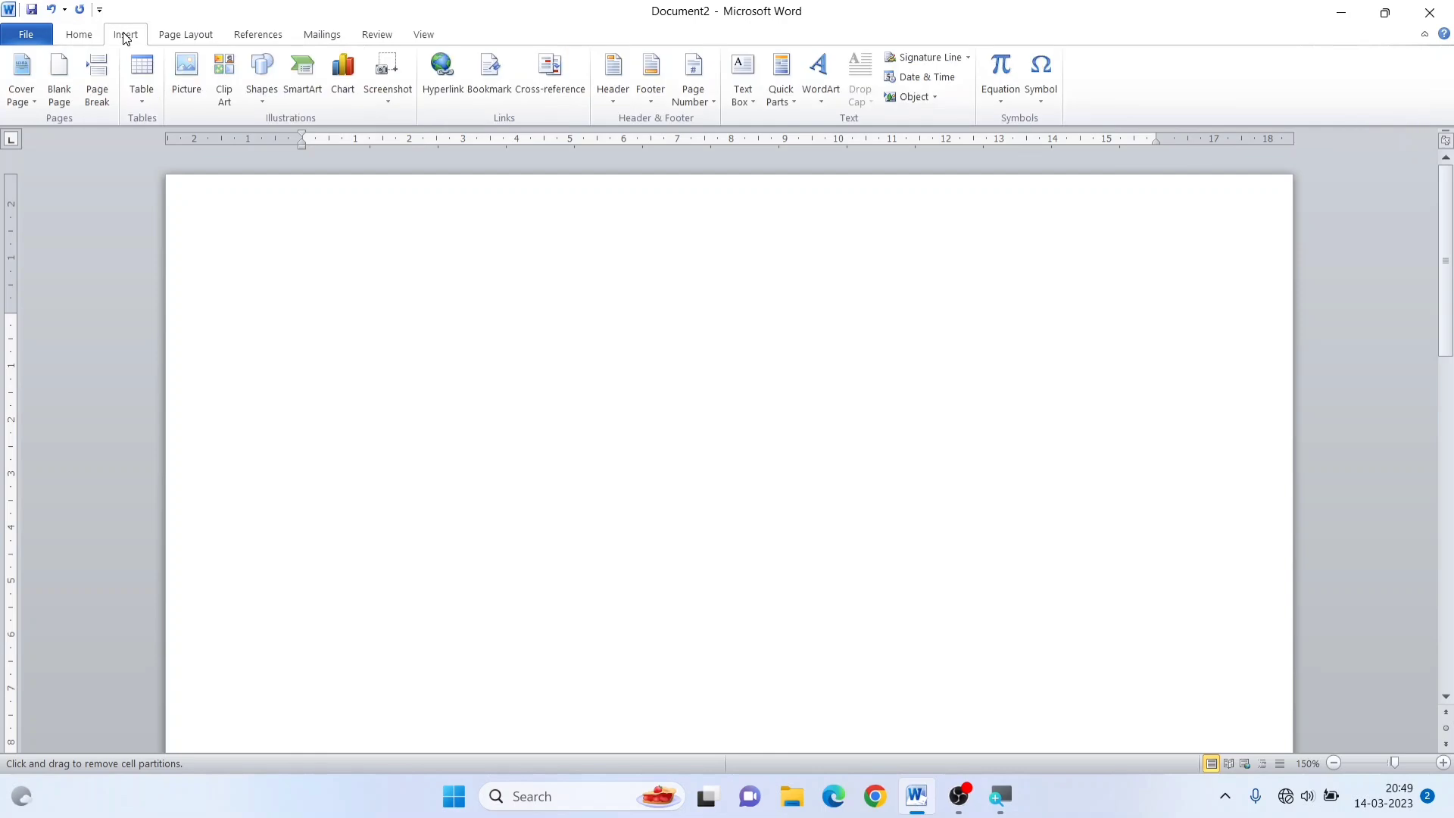
{"action": "left_click", "coordinate": [141, 97]}
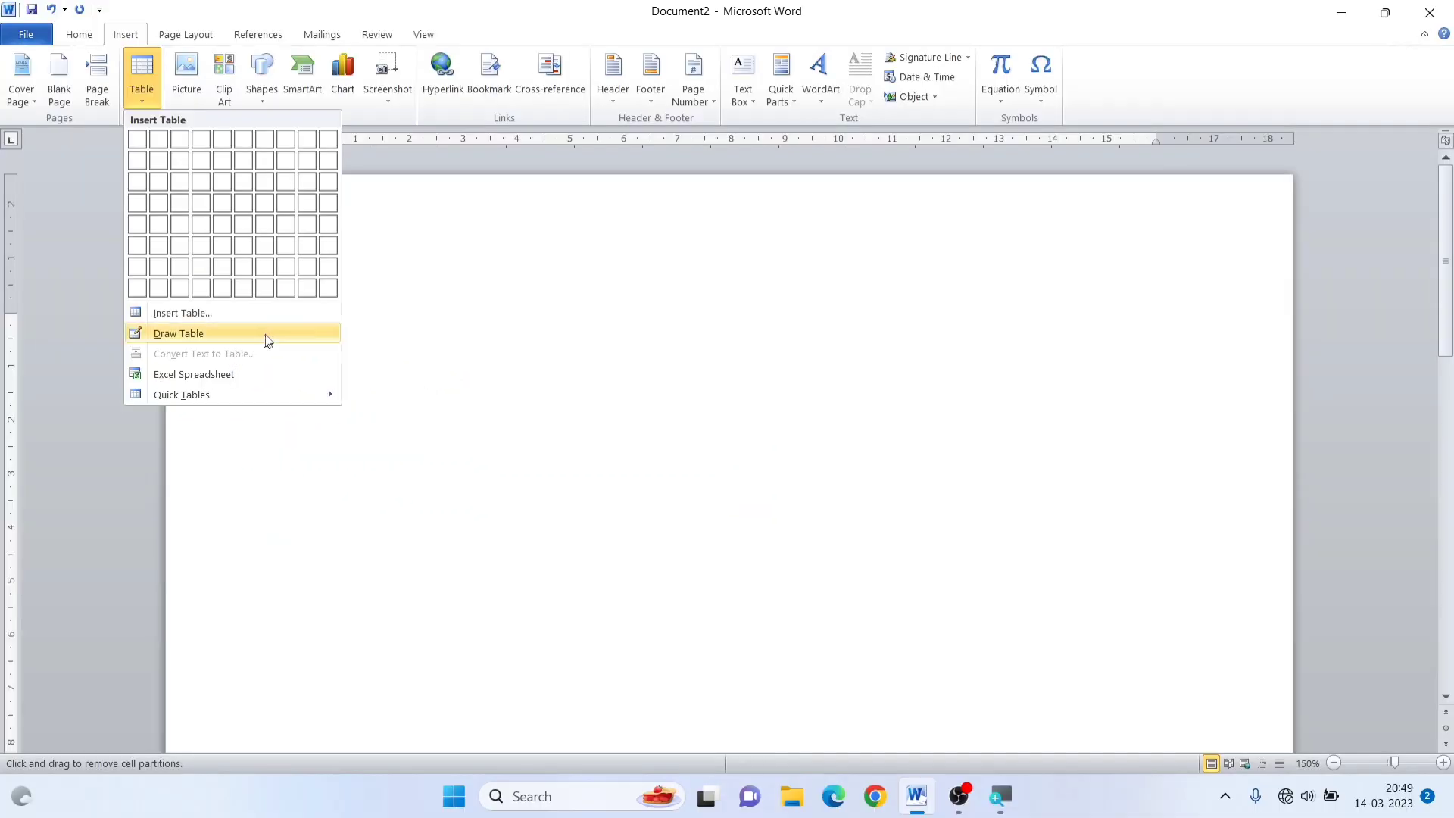
{"action": "left_click", "coordinate": [644, 231]}
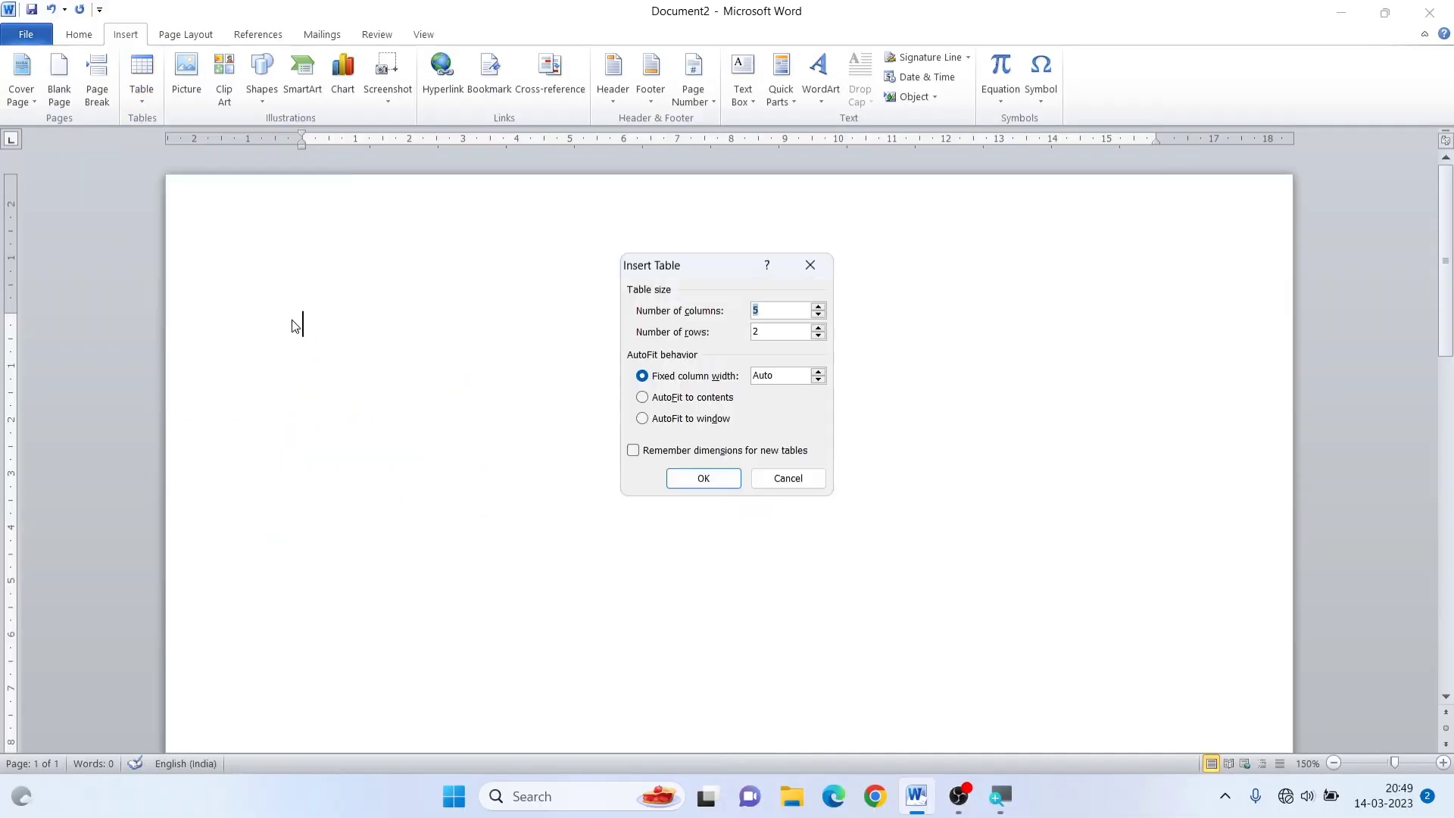
{"action": "left_click", "coordinate": [810, 267]}
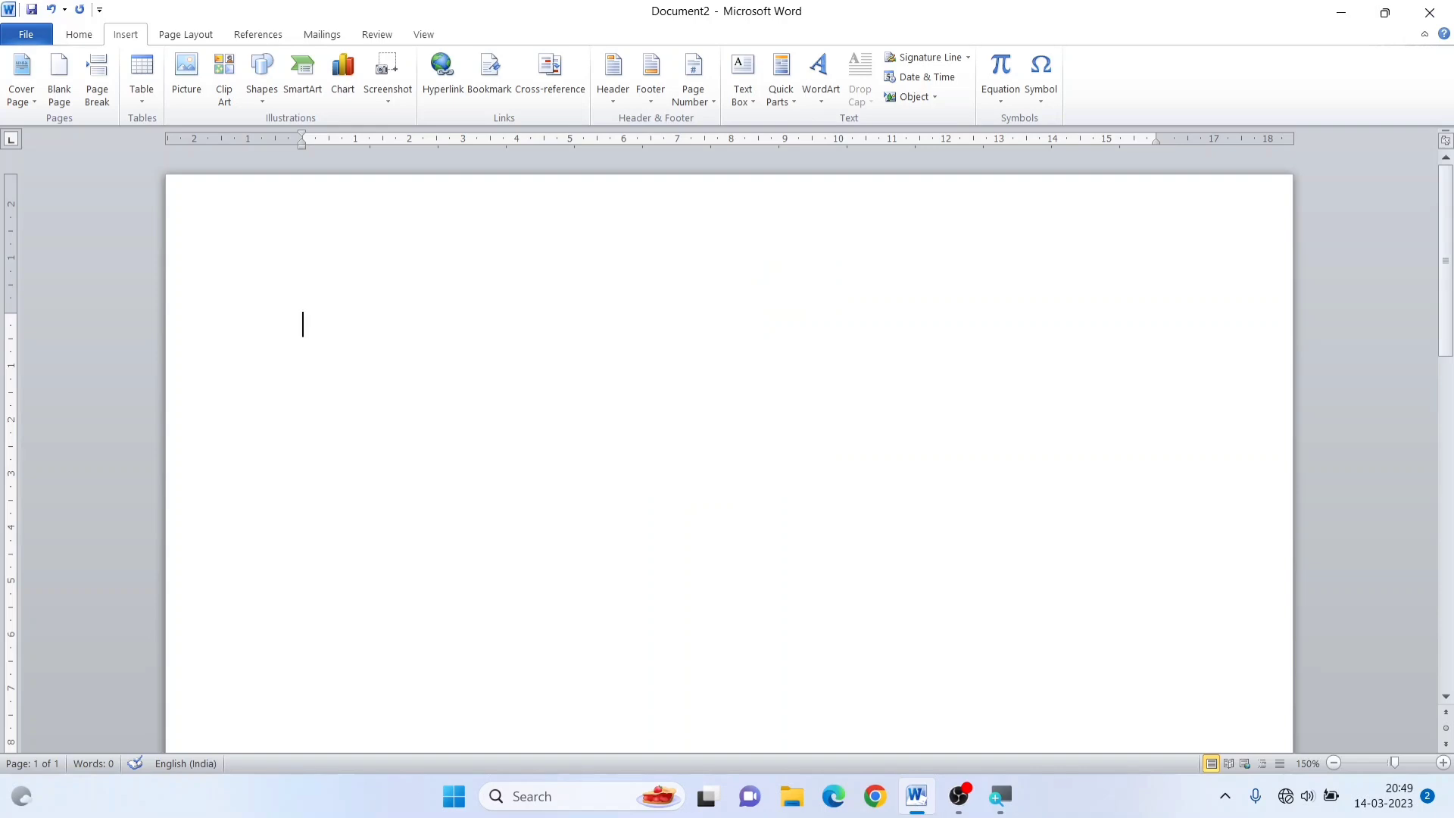
Write one line with the headings "S.No.", "Name" and "Address" separated by tabs
{"action": "type", "text": ".No."}
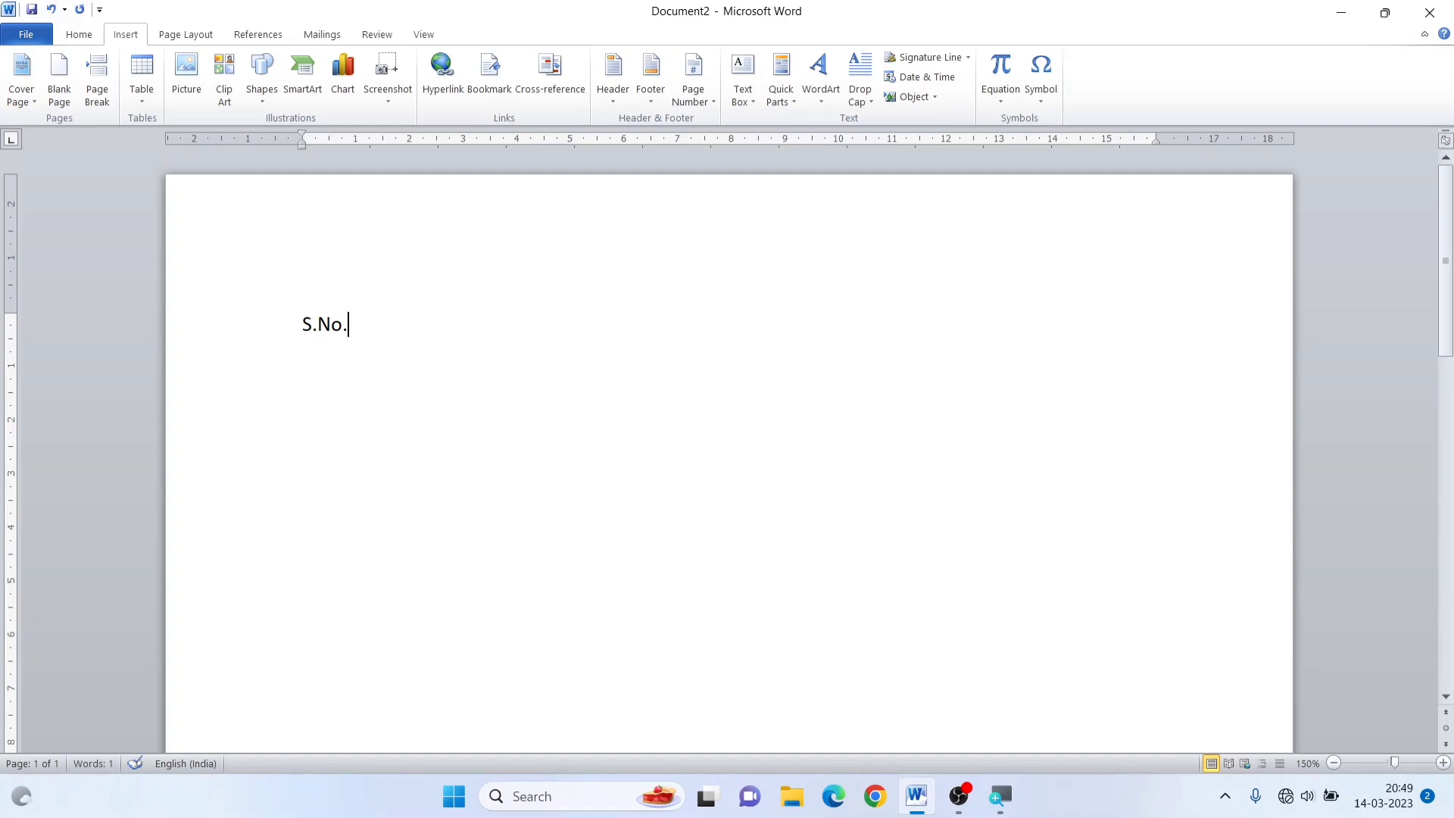
{"action": "key", "text": "Tab"}
{"action": "type", "text": "Name"}
{"action": "key", "text": "Tab"}
{"action": "type", "text": "Addrw"}
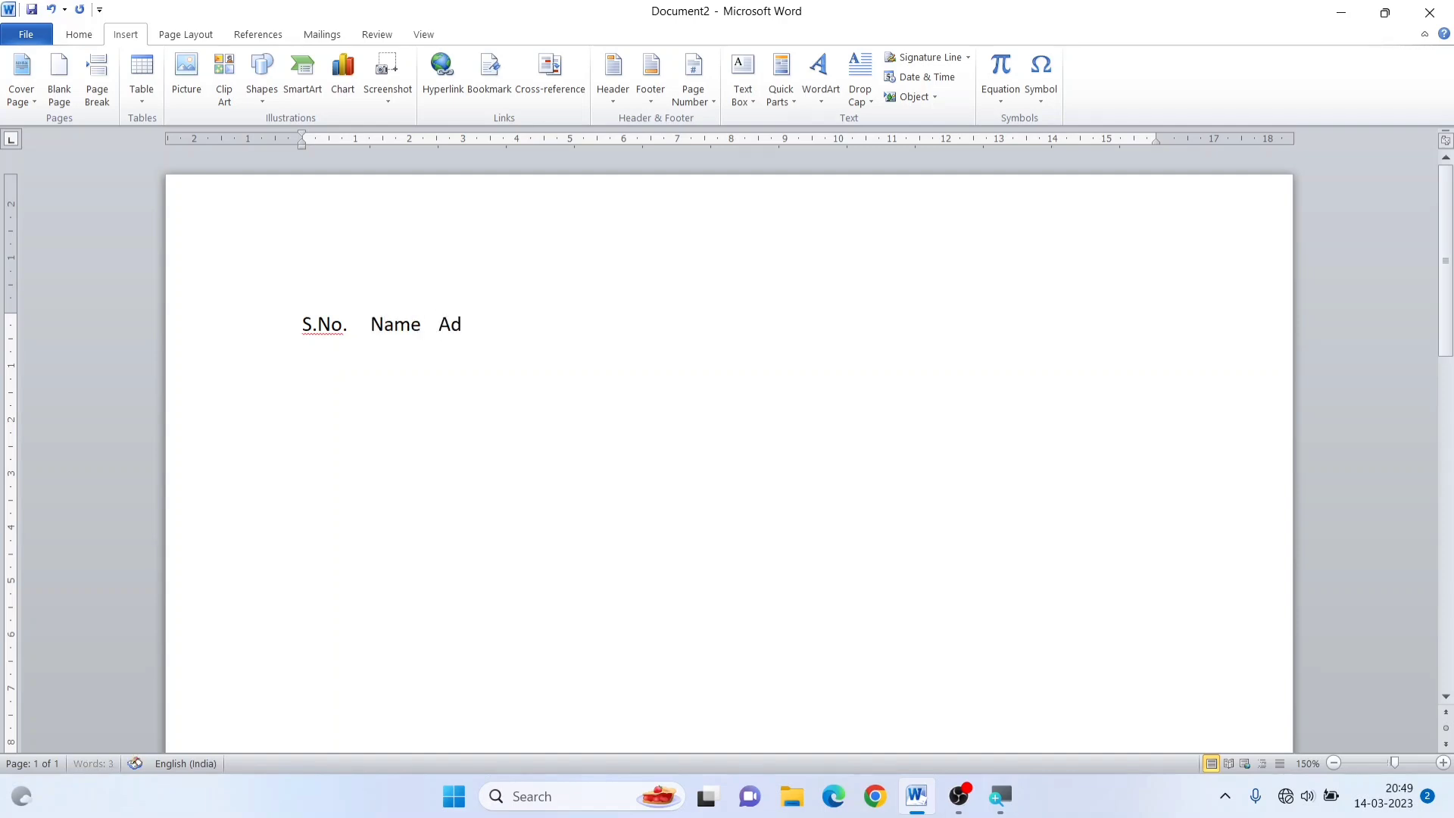
{"action": "key", "text": "BackSpace"}
{"action": "type", "text": "ess"}
{"action": "type", "text": "cont"}
{"action": "key", "text": "BackSpace"}
{"action": "key", "text": "BackSpace"}
{"action": "key", "text": "BackSpace"}
{"action": "key", "text": "BackSpace"}
Try converting the heading line to a three-column table separated at tabs with Auto fixed column width, and undo the conversion
{"action": "left_click_drag", "start_coordinate": [302, 324], "coordinate": [513, 326]}
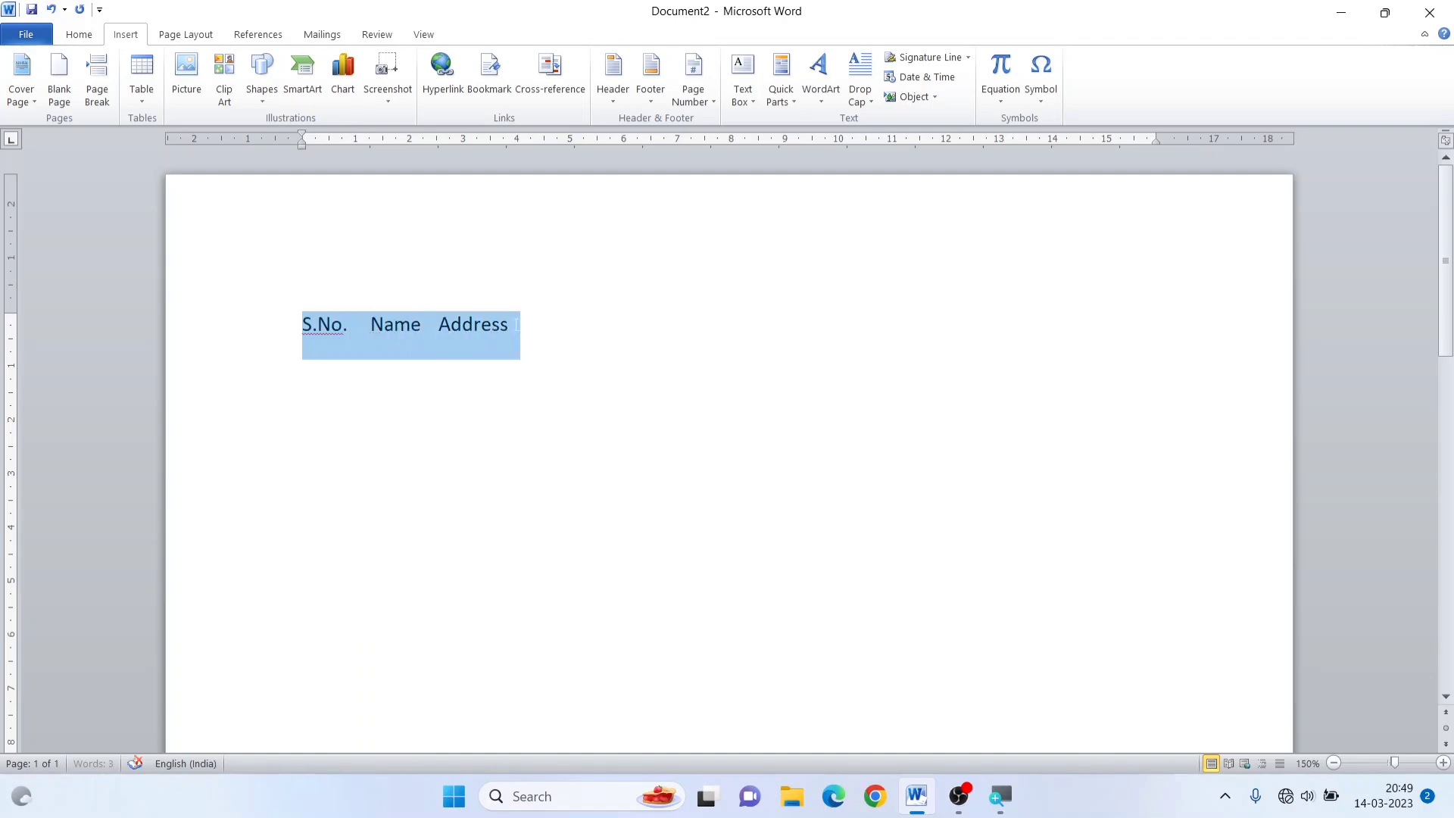
{"action": "left_click", "coordinate": [135, 98]}
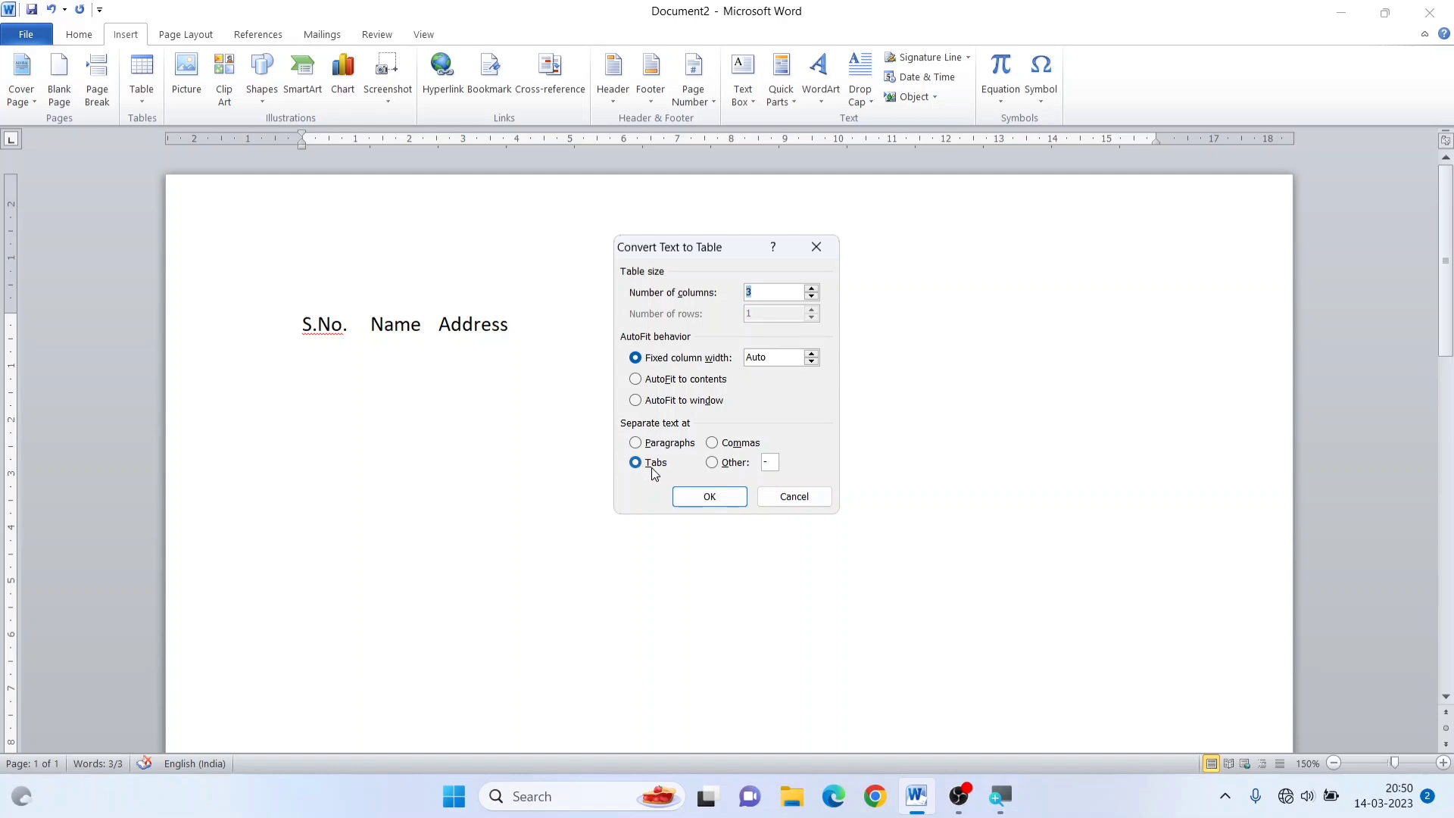
{"action": "left_click", "coordinate": [710, 497]}
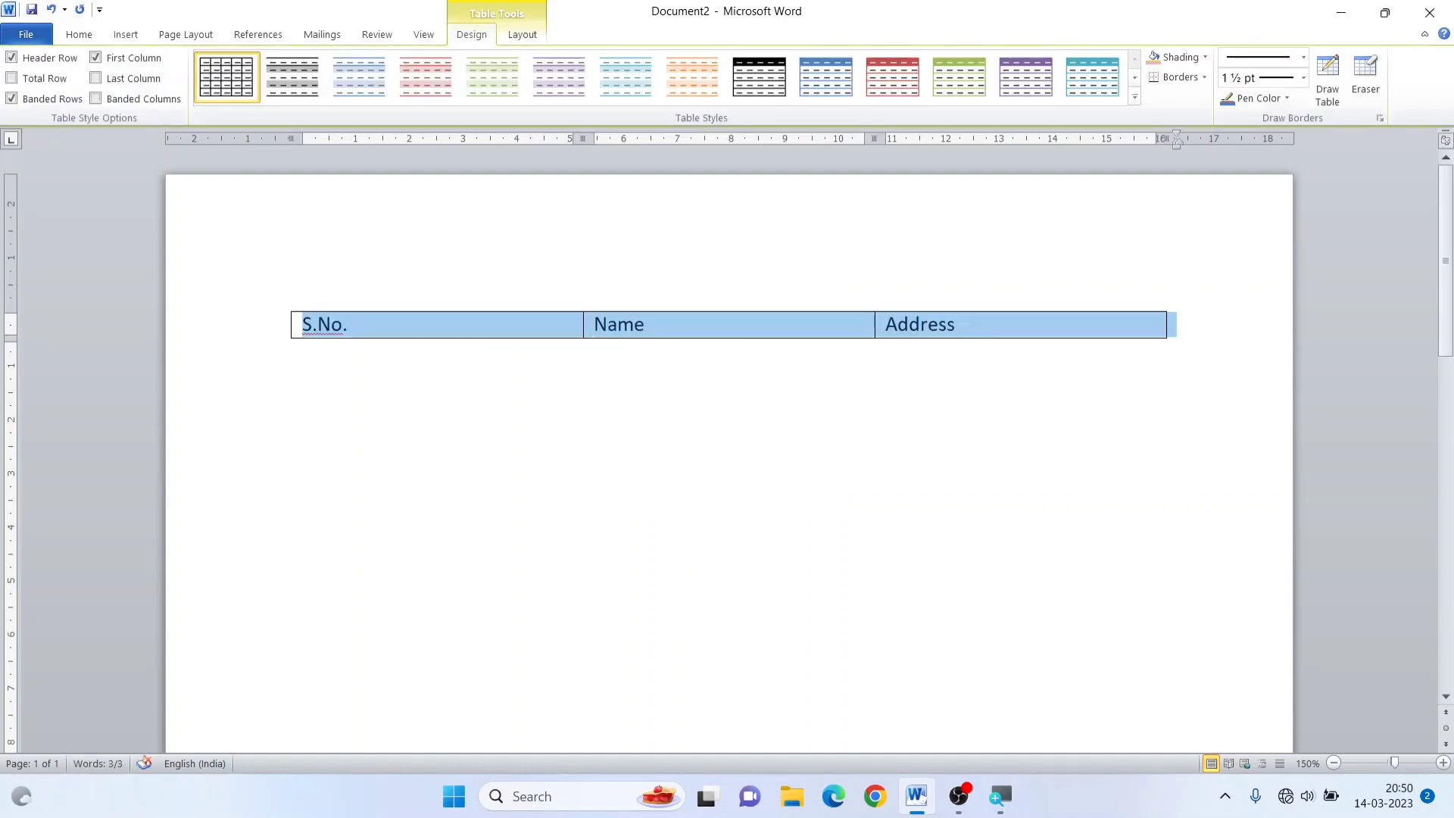
{"action": "key", "text": "ctrl+z"}
Replace the tabs between S.No., Name and Address with hyphens
{"action": "left_click", "coordinate": [435, 324]}
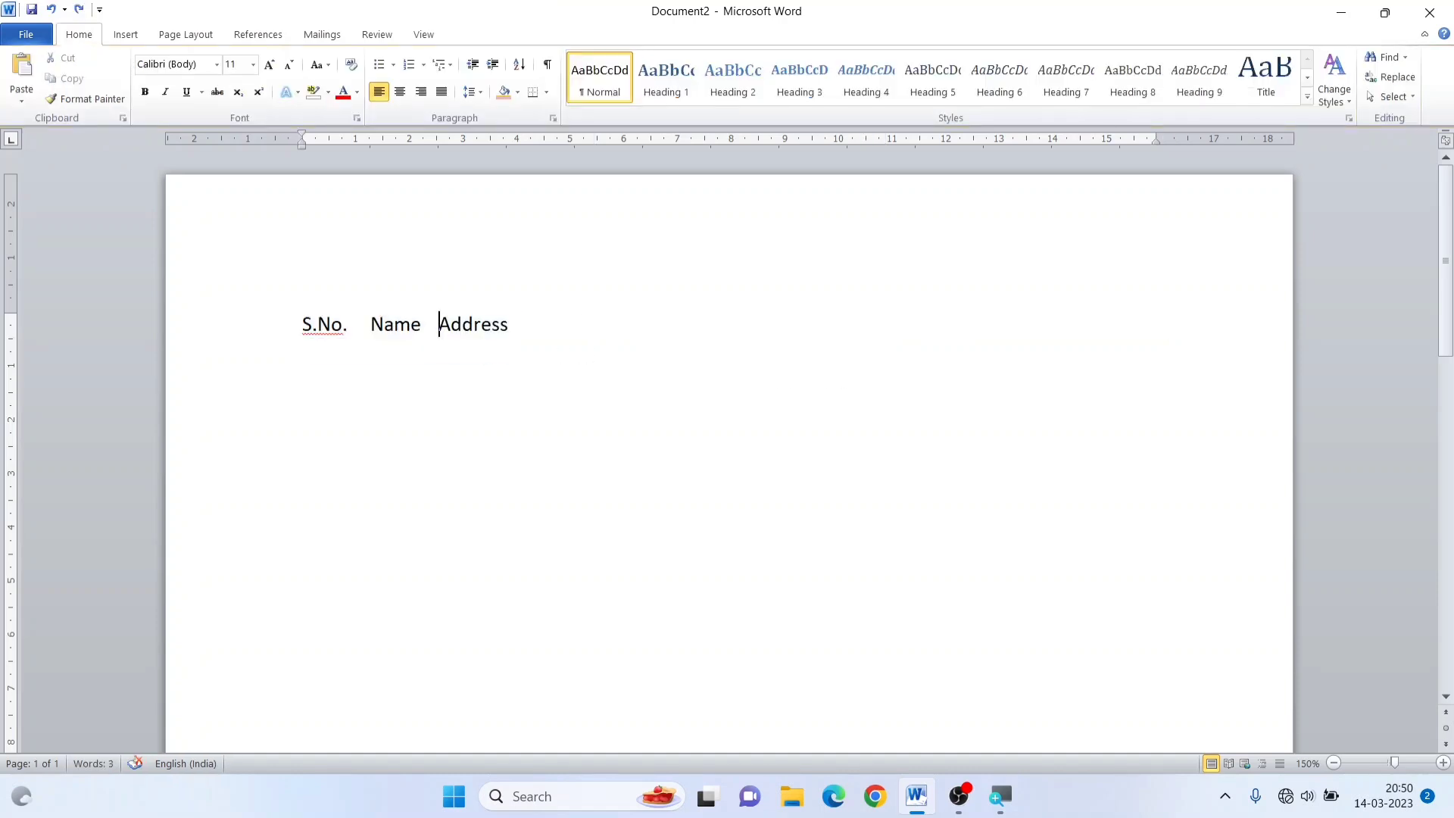
{"action": "key", "text": "BackSpace"}
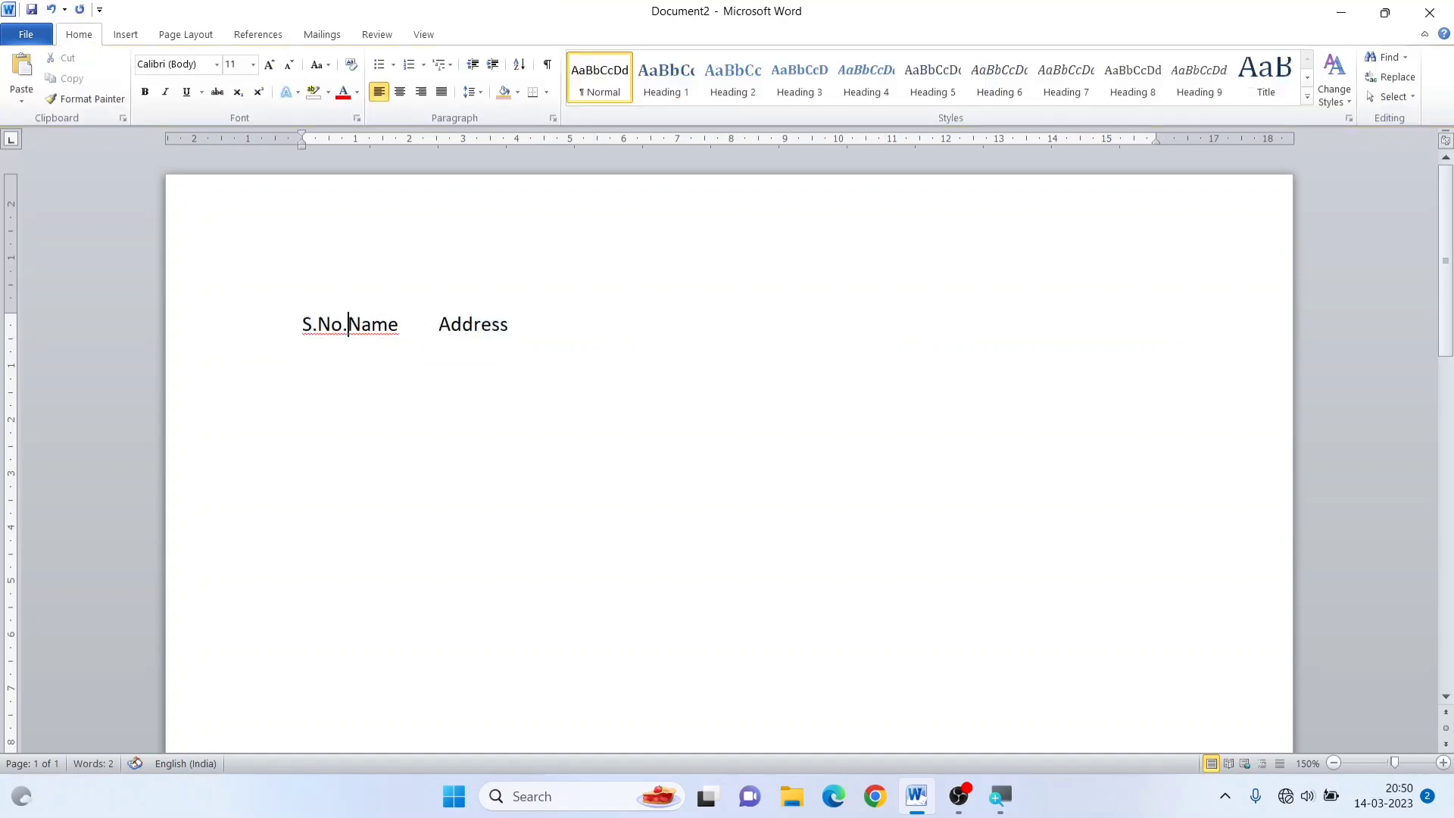
{"action": "type", "text": "-"}
{"action": "left_click", "coordinate": [438, 324]}
{"action": "type", "text": "-"}
{"action": "key", "text": "BackSpace"}
{"action": "key", "text": "BackSpace"}
{"action": "type", "text": "-"}
Append "-Mobile No" to the end of the heading line
{"action": "left_click", "coordinate": [518, 332]}
{"action": "type", "text": "-Mo"}
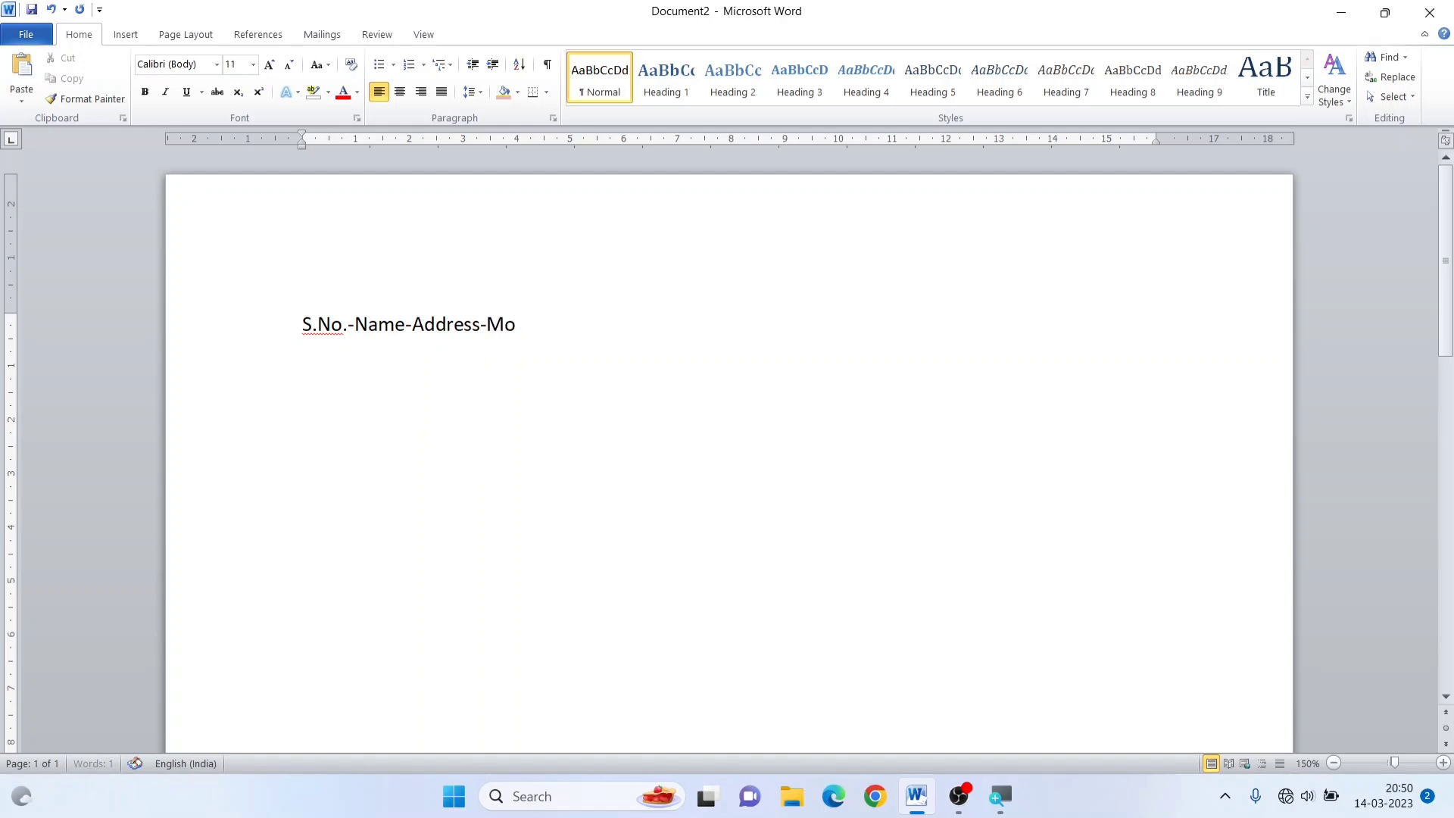
{"action": "type", "text": "bile No"}
Convert the heading line to a four-column table with Auto fixed column width, separating the text at the other character "-"
{"action": "left_click_drag", "start_coordinate": [302, 326], "coordinate": [583, 326]}
{"action": "left_click", "coordinate": [125, 34]}
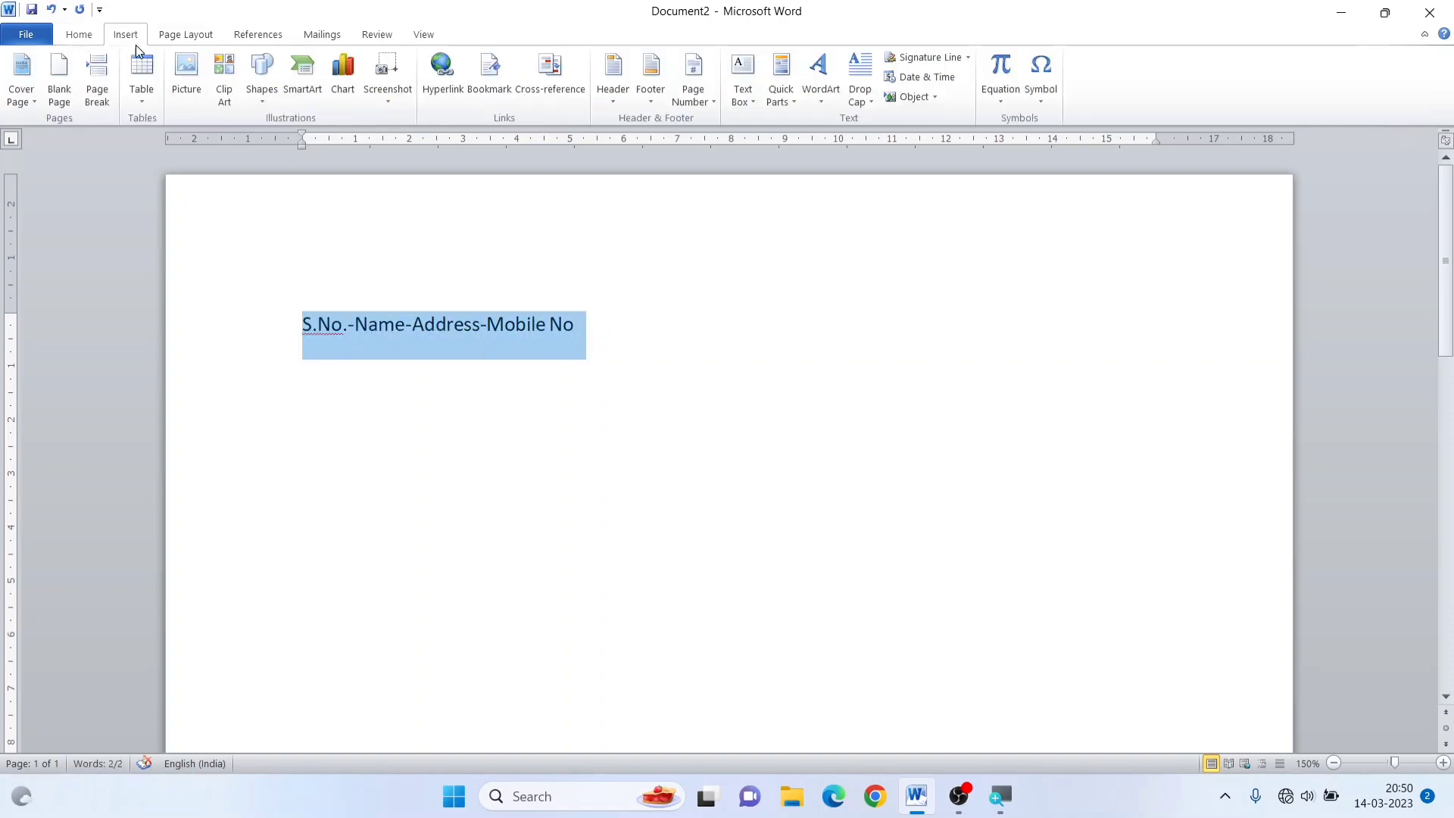
{"action": "left_click", "coordinate": [142, 101]}
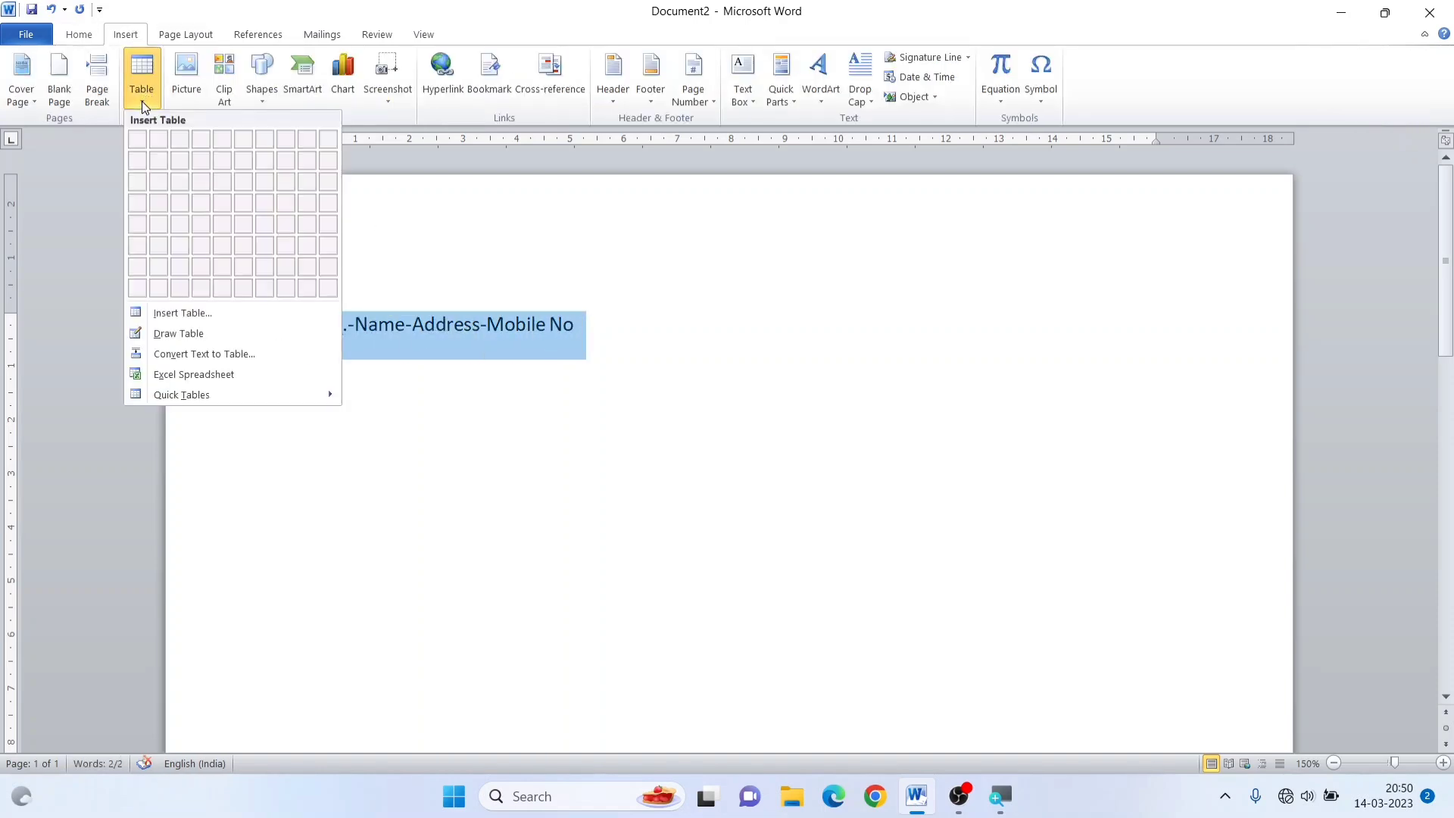
{"action": "left_click", "coordinate": [204, 354]}
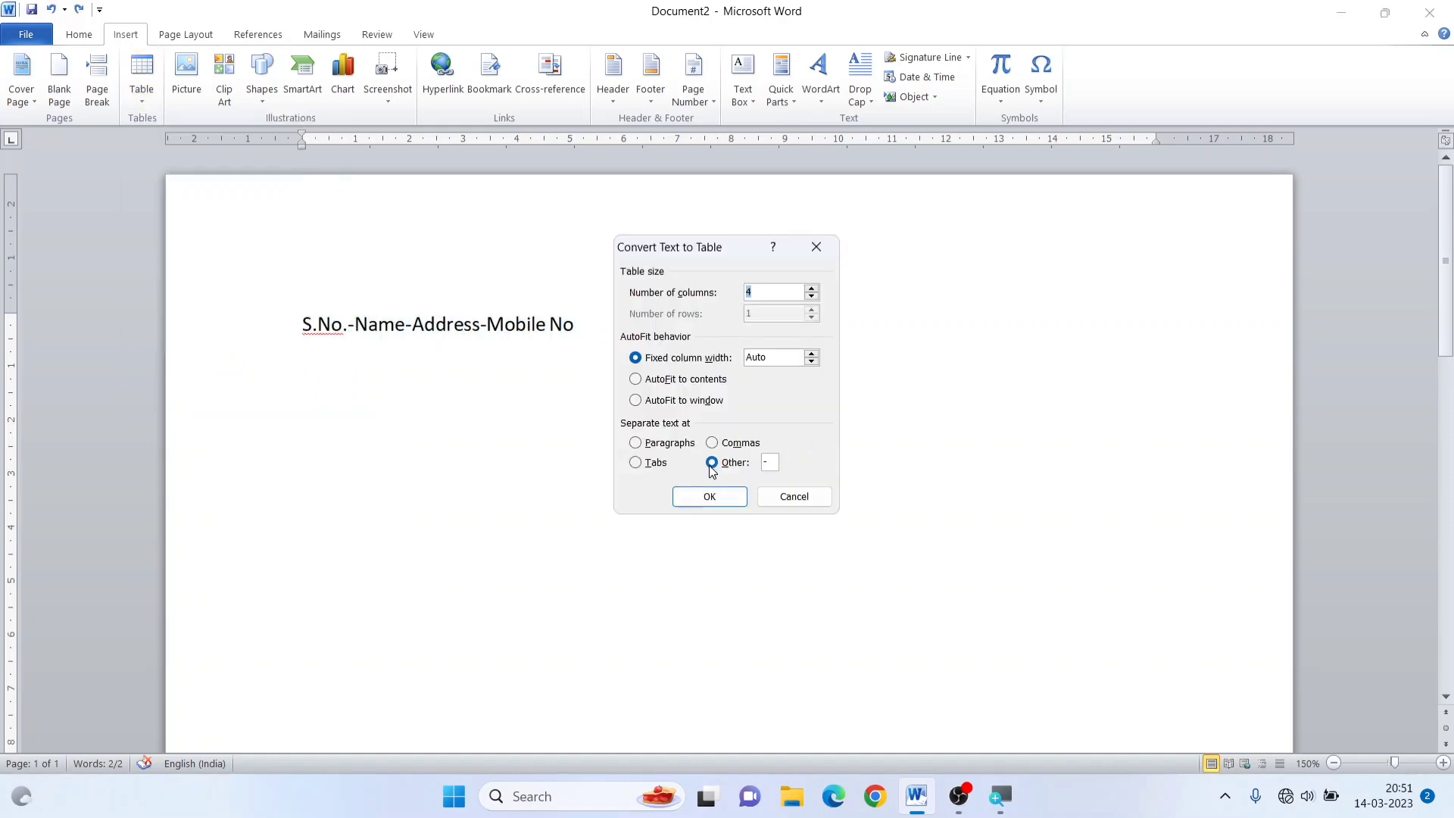
{"action": "left_click", "coordinate": [767, 462]}
{"action": "type", "text": "-"}
{"action": "left_click", "coordinate": [711, 442]}
{"action": "left_click", "coordinate": [656, 445]}
{"action": "left_click", "coordinate": [655, 464]}
{"action": "left_click", "coordinate": [711, 463]}
{"action": "left_click", "coordinate": [712, 498]}
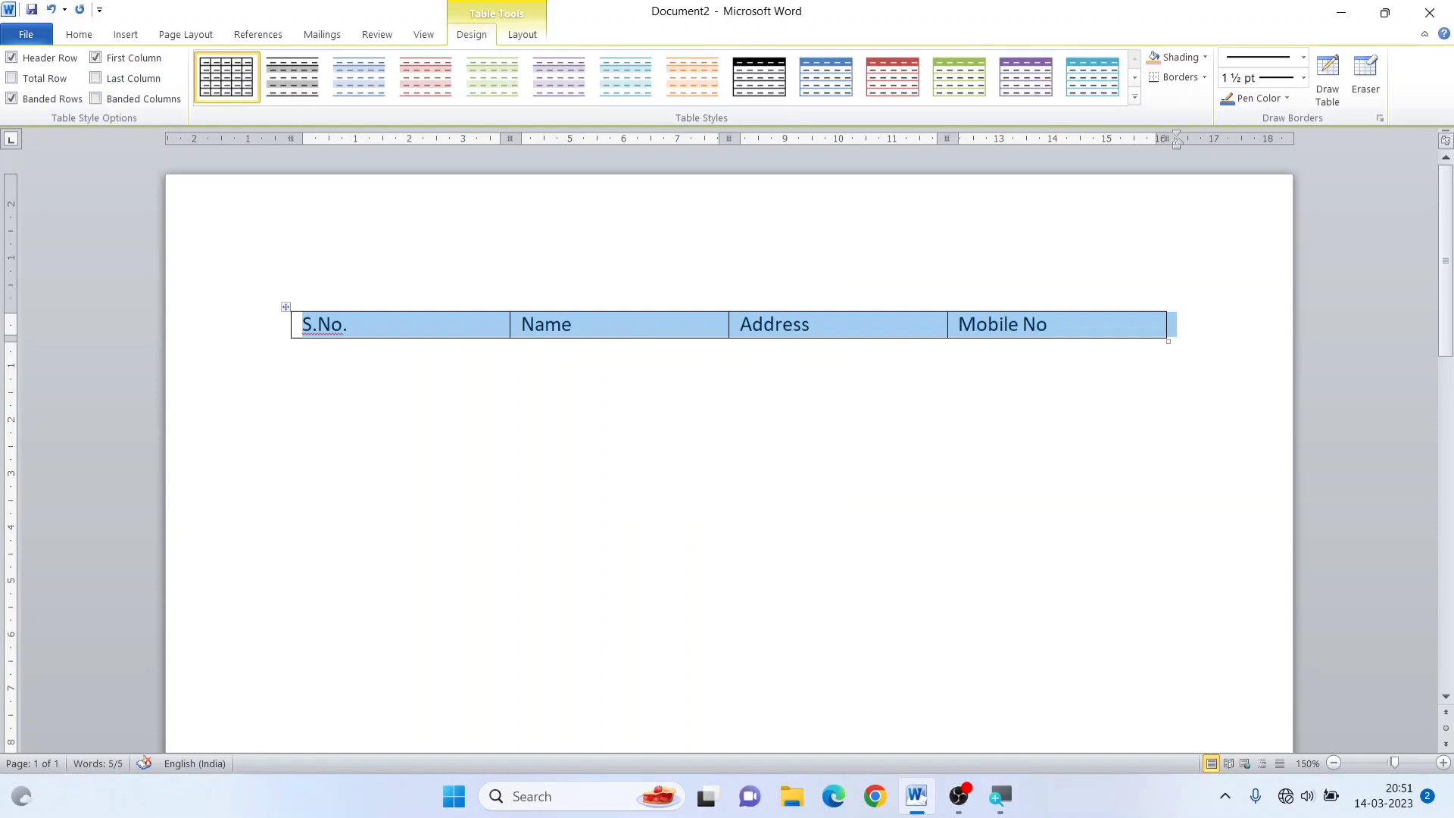
{"action": "left_click", "coordinate": [951, 381]}
{"action": "left_click", "coordinate": [318, 326]}
{"action": "left_click", "coordinate": [286, 307]}
{"action": "left_click", "coordinate": [328, 368]}
{"action": "left_click", "coordinate": [870, 325]}
{"action": "left_click", "coordinate": [964, 406]}
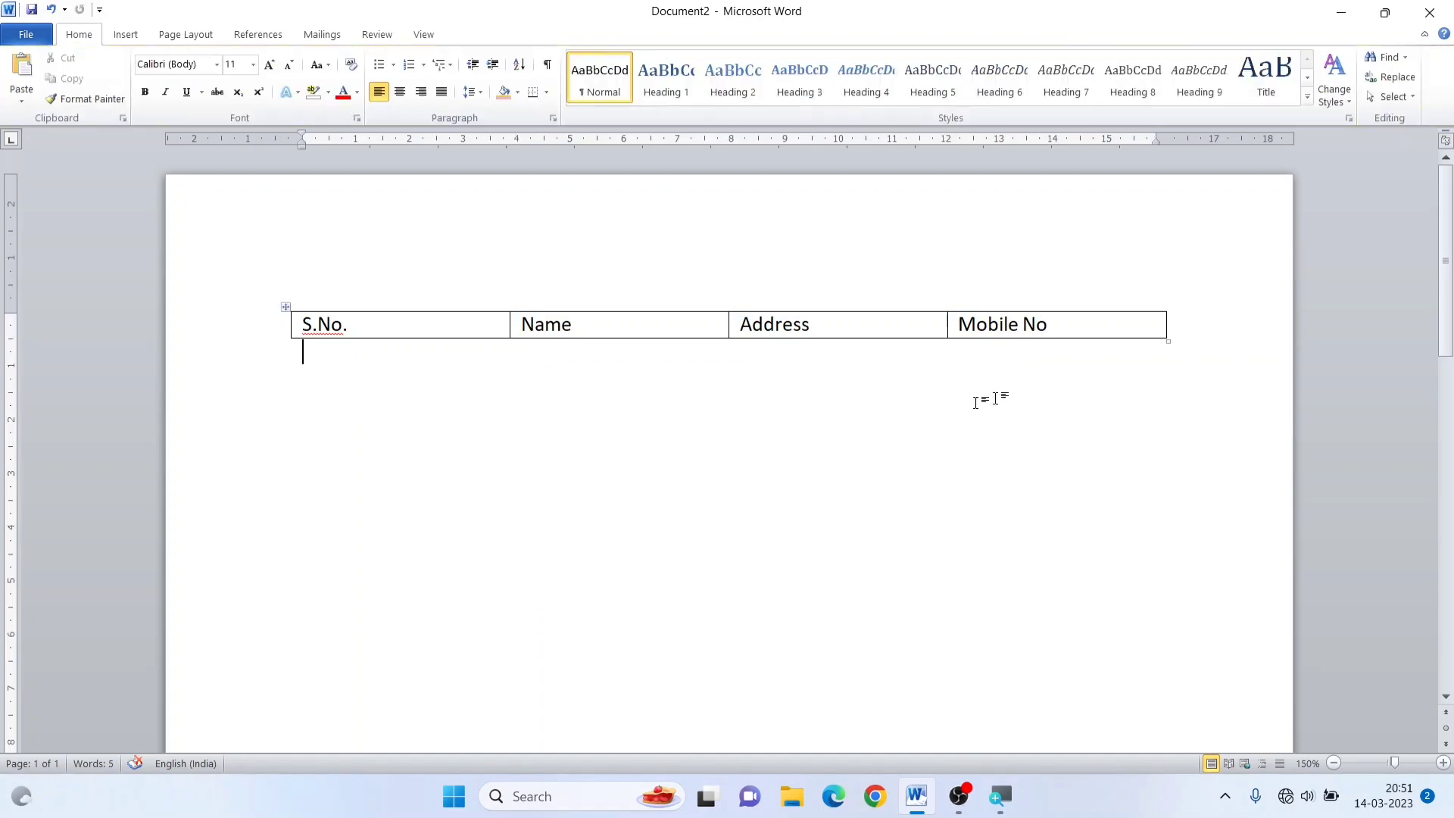
Delete the four-column heading table and insert an embedded Excel spreadsheet in the empty document
{"action": "left_click", "coordinate": [287, 309]}
{"action": "key", "text": "BackSpace"}
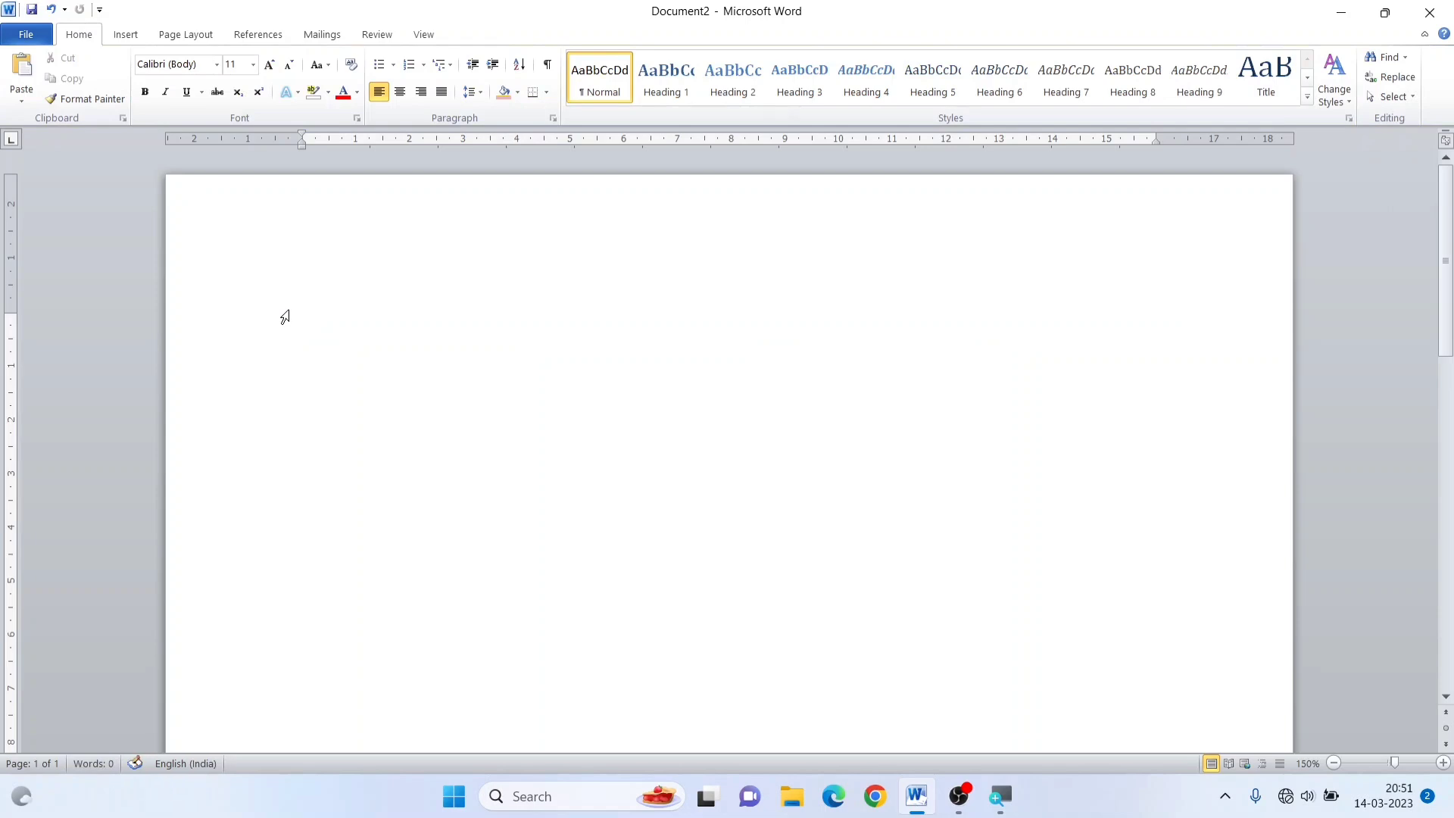
{"action": "left_click", "coordinate": [126, 35]}
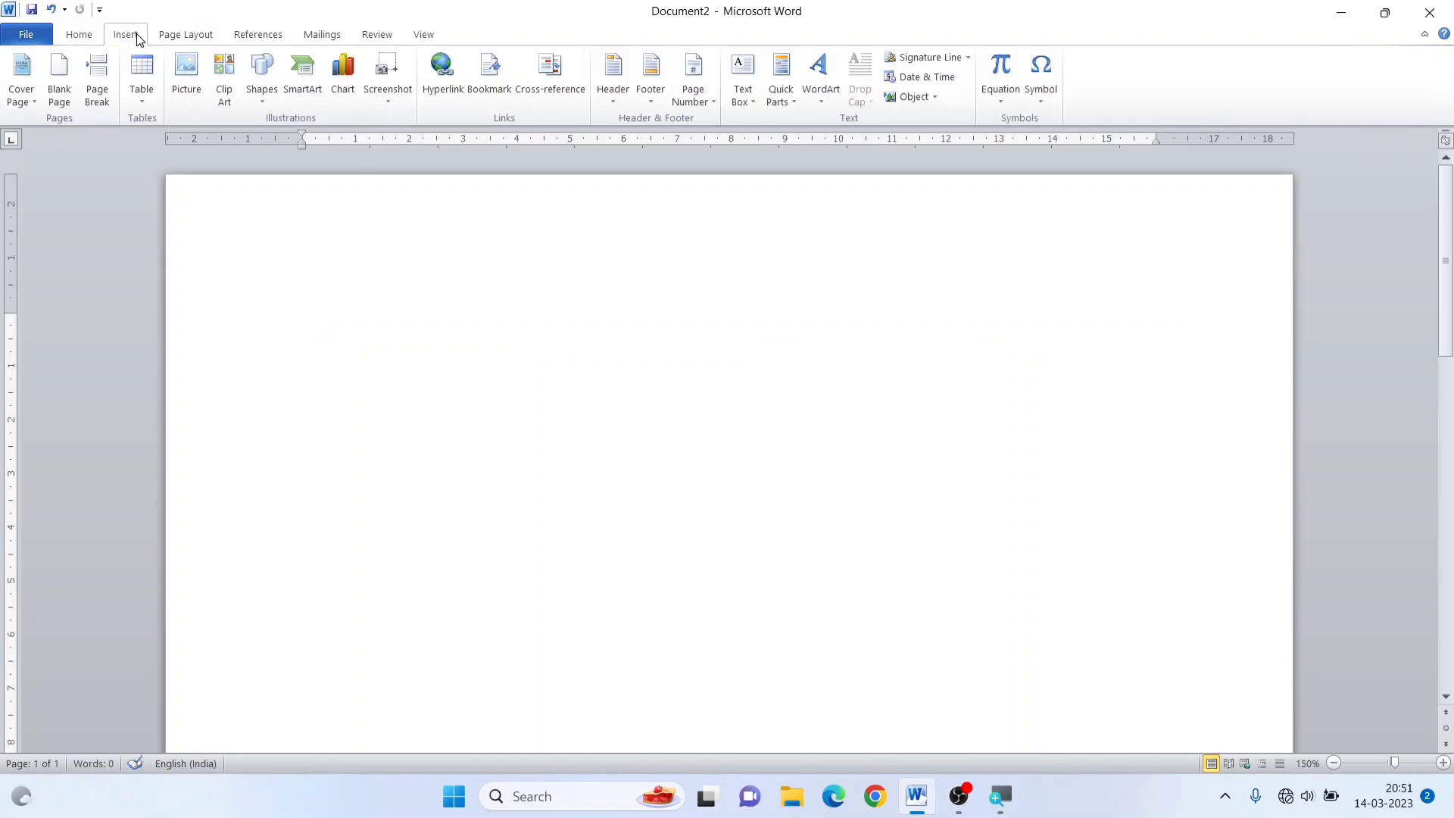
{"action": "left_click", "coordinate": [141, 100]}
{"action": "mouse_move", "coordinate": [189, 397]}
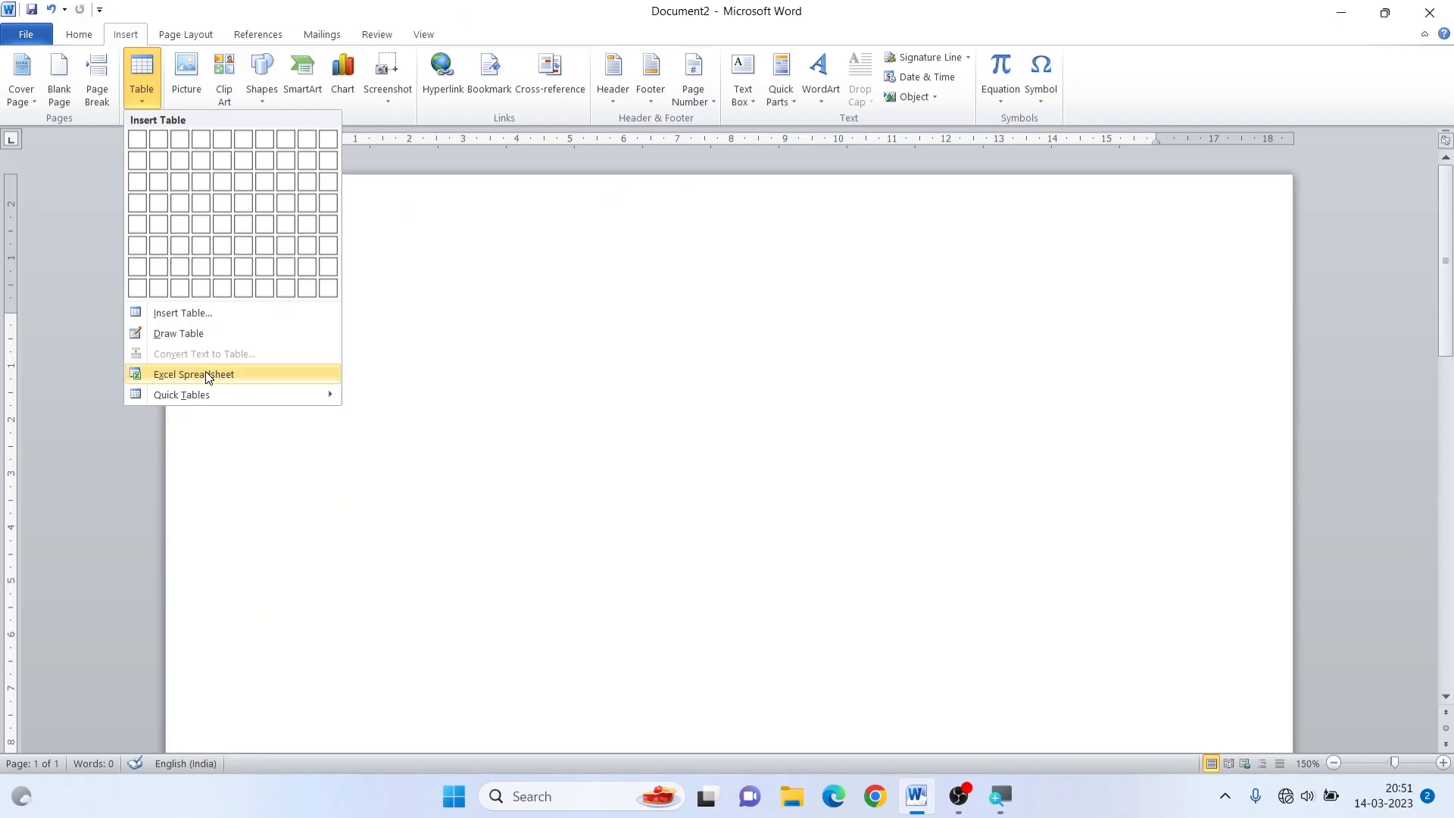
{"action": "left_click", "coordinate": [313, 424]}
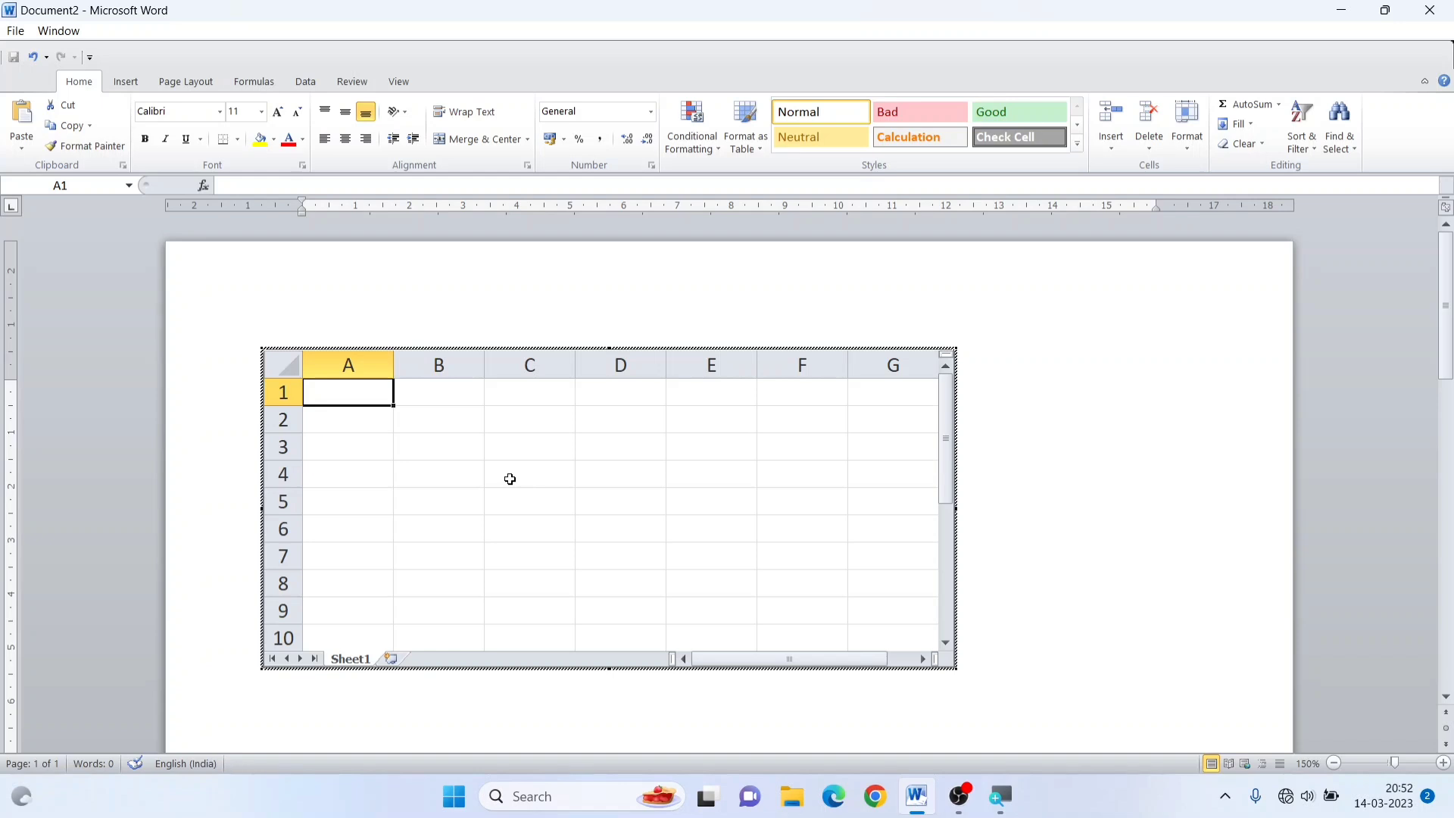
Enter the headings Name, English, Hindi, math, Science and Total in cells A1 to F1 of the embedded spreadsheet
{"action": "type", "text": "Name"}
{"action": "key", "text": "Tab"}
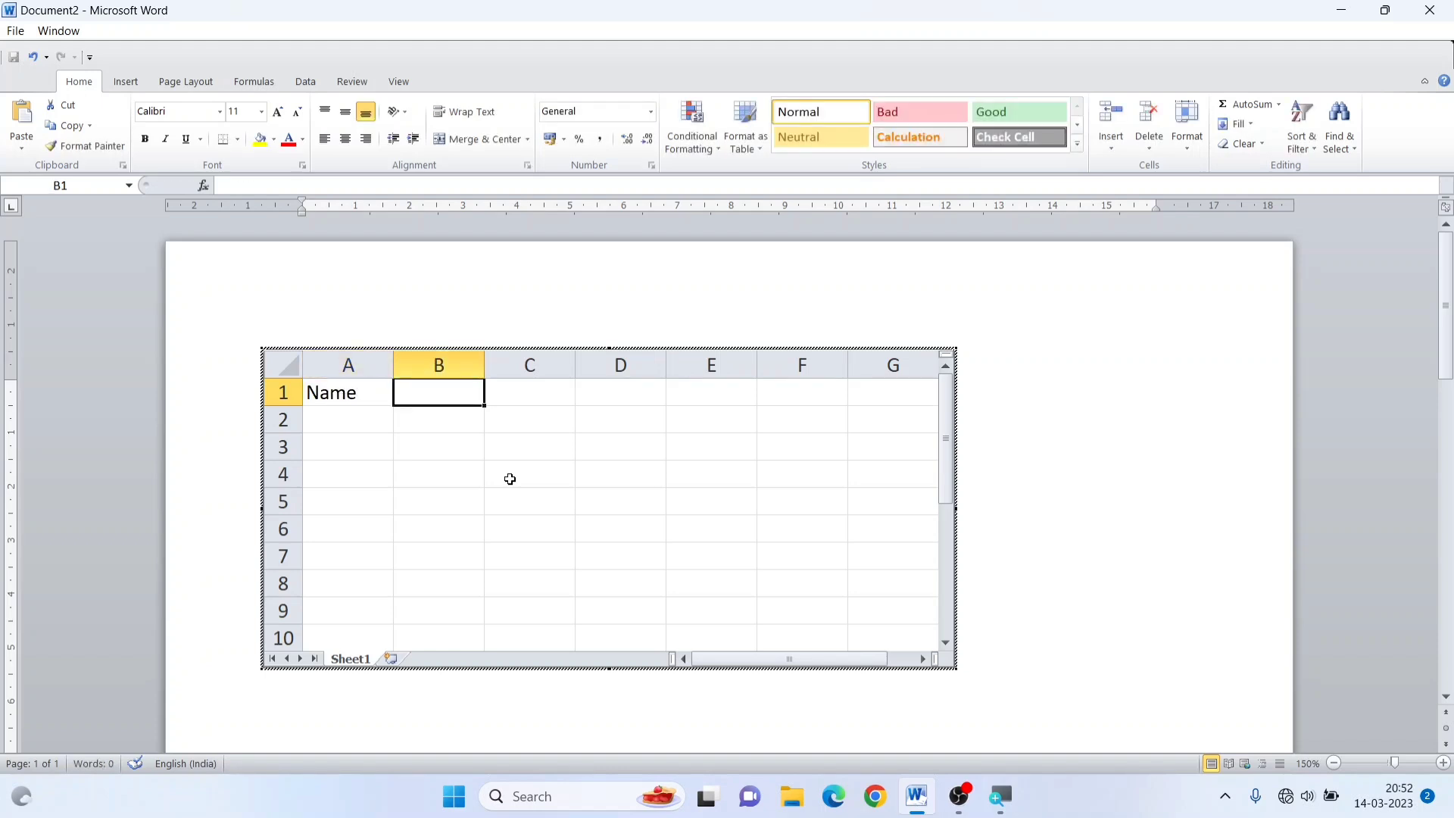
{"action": "type", "text": "En"}
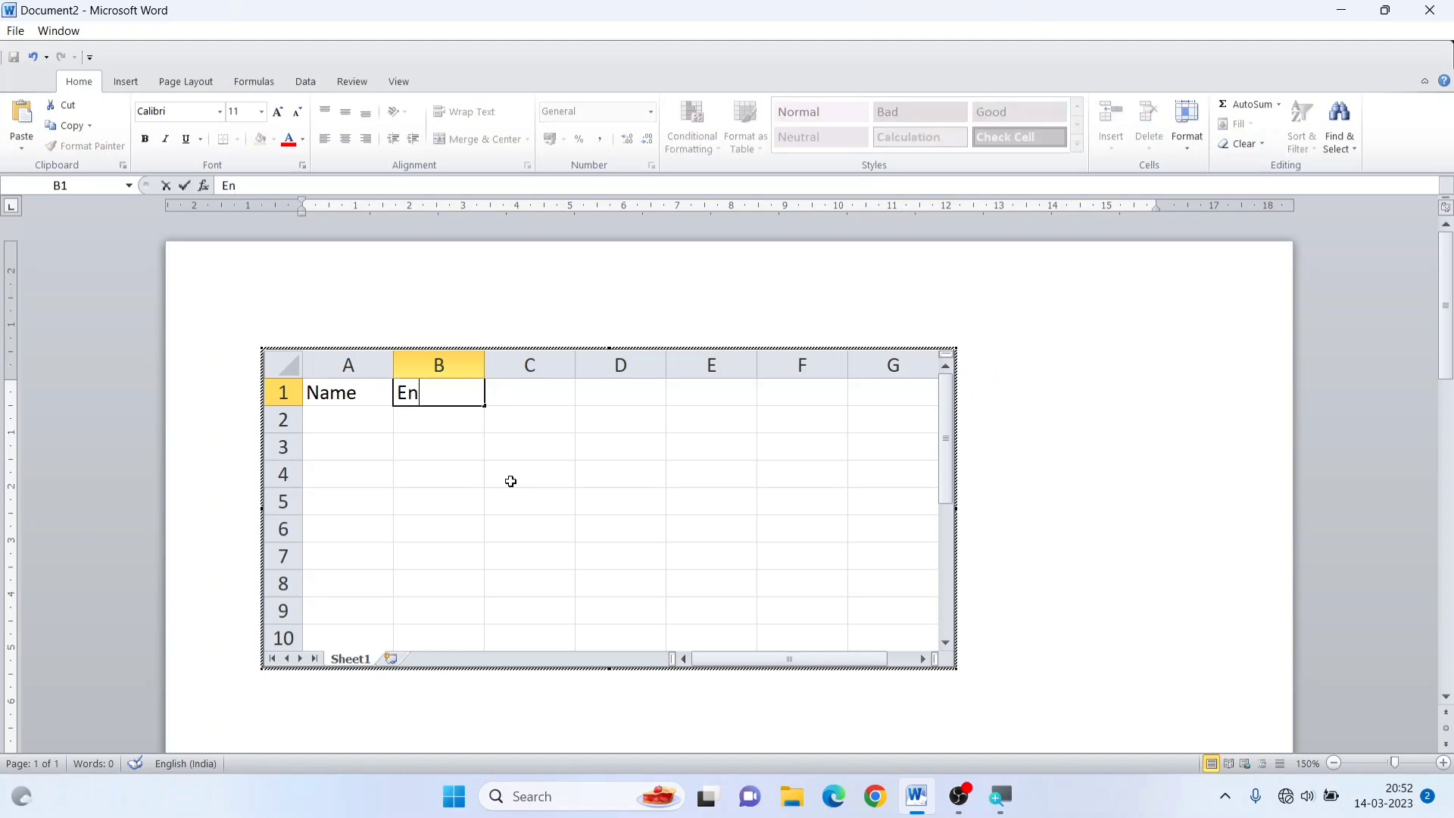
{"action": "type", "text": "glish"}
{"action": "key", "text": "Tab"}
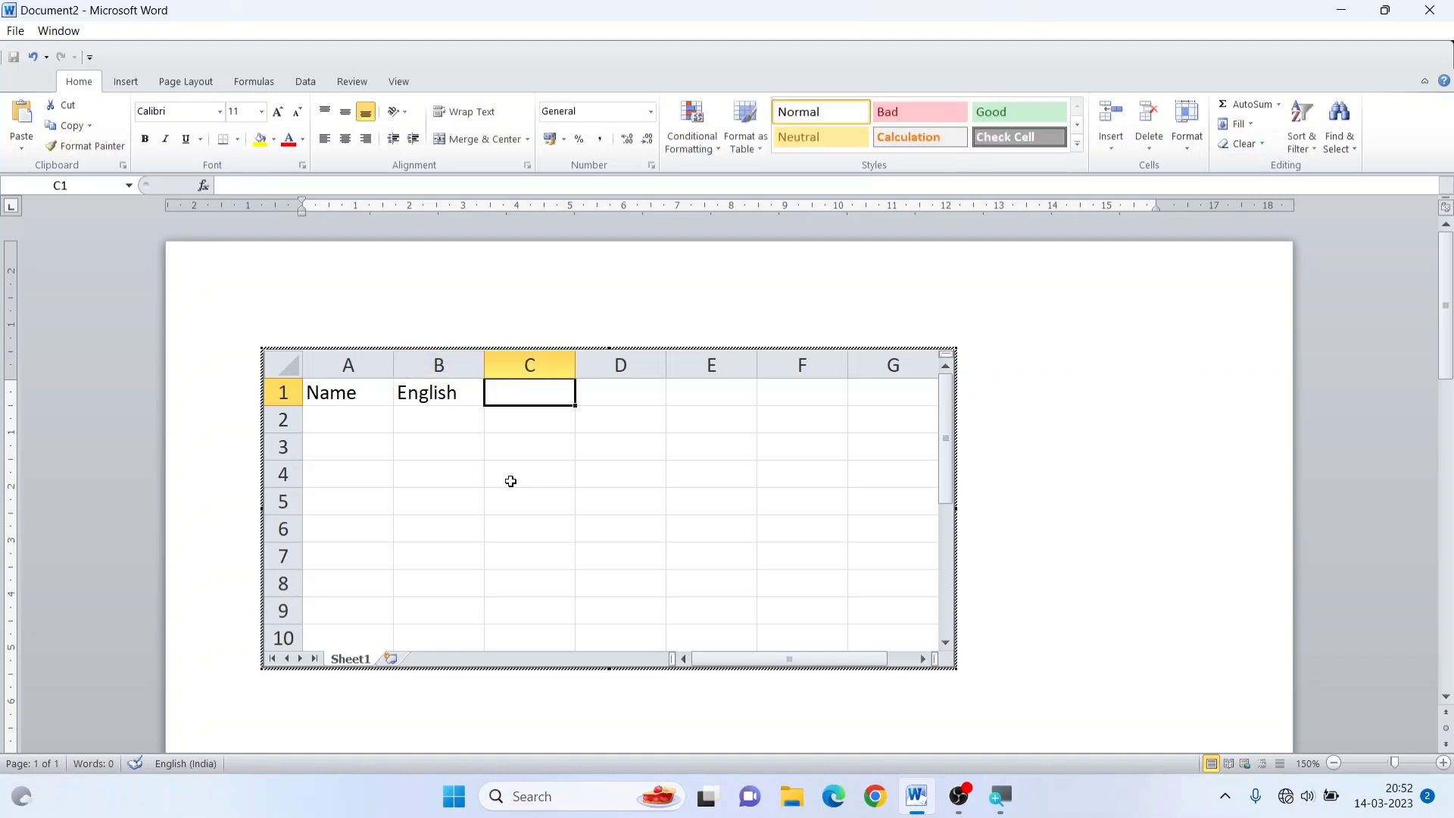
{"action": "type", "text": "Hindi"}
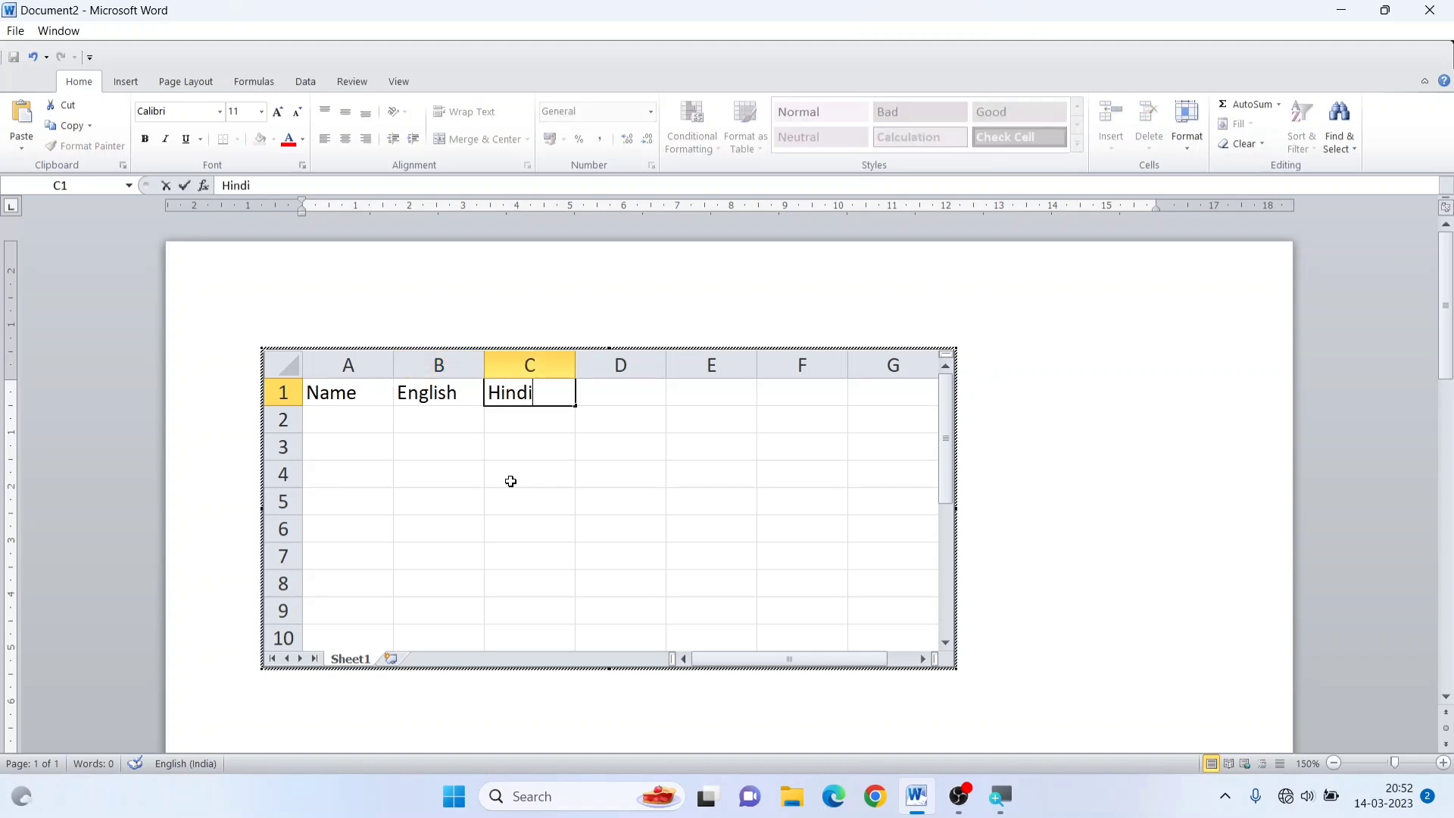
{"action": "key", "text": "Tab"}
{"action": "type", "text": "math"}
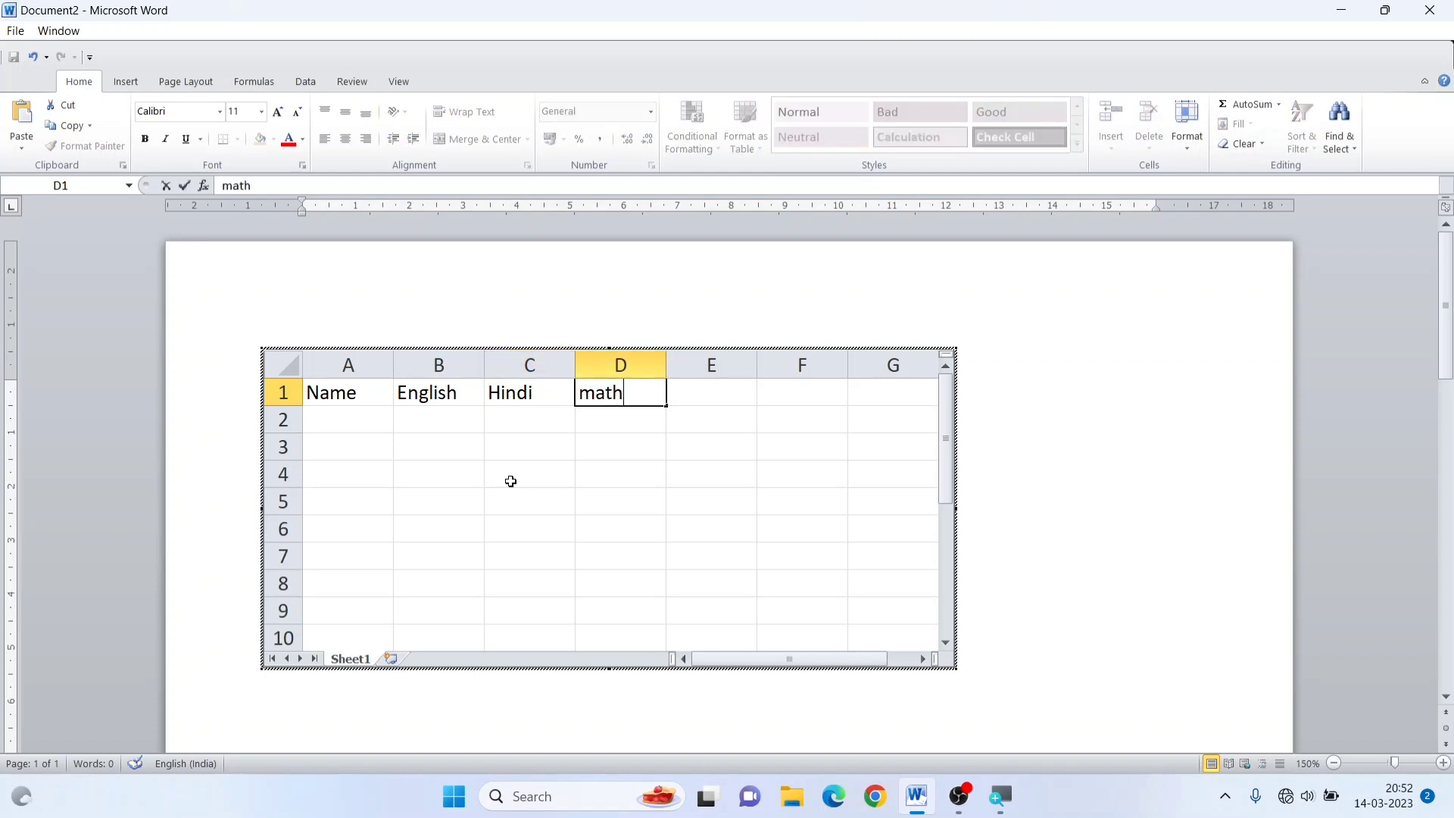
{"action": "key", "text": "Tab"}
{"action": "type", "text": "S"}
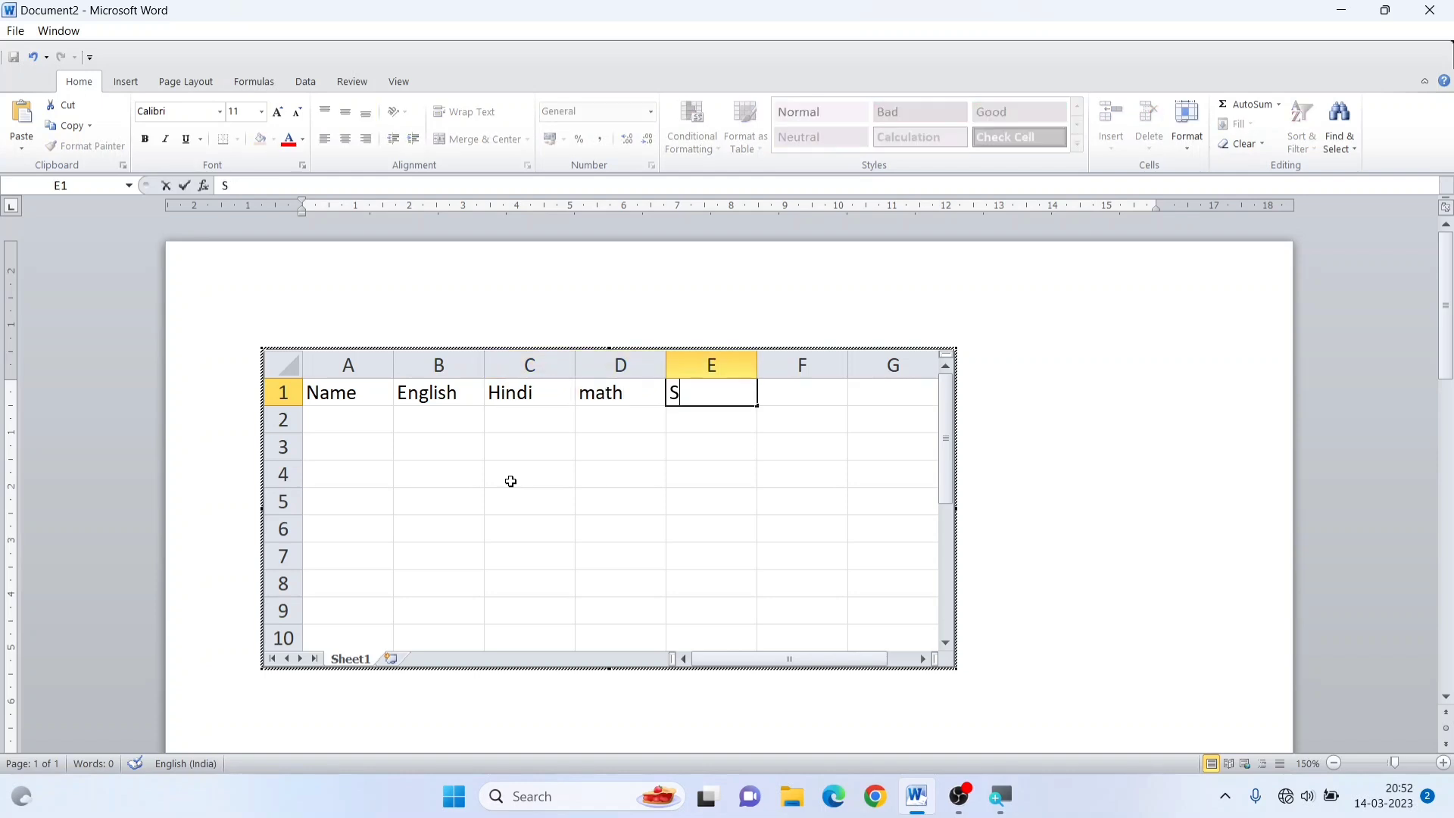
{"action": "type", "text": "cience"}
{"action": "key", "text": "Tab"}
{"action": "type", "text": "Total"}
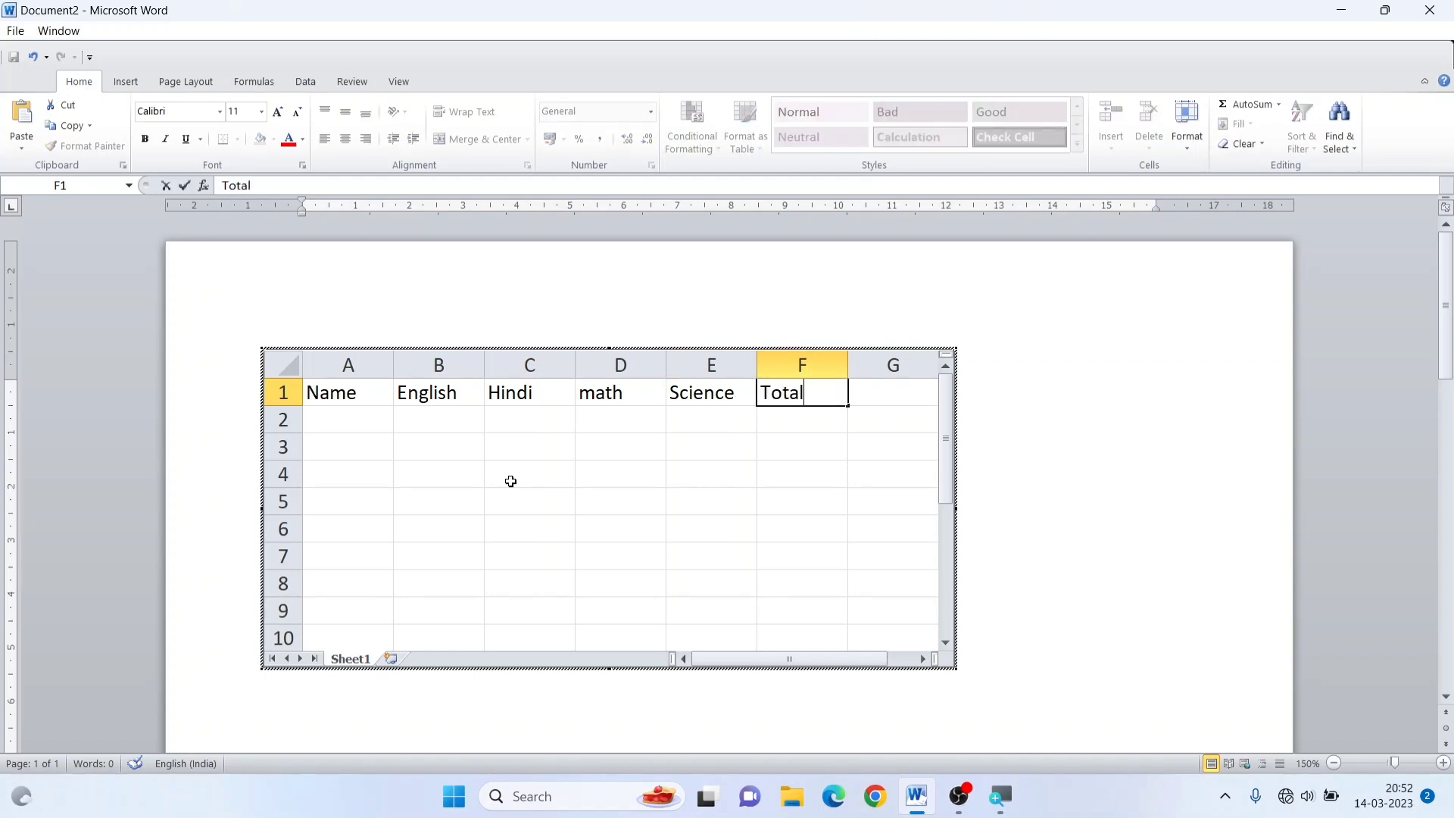
{"action": "key", "text": "Return"}
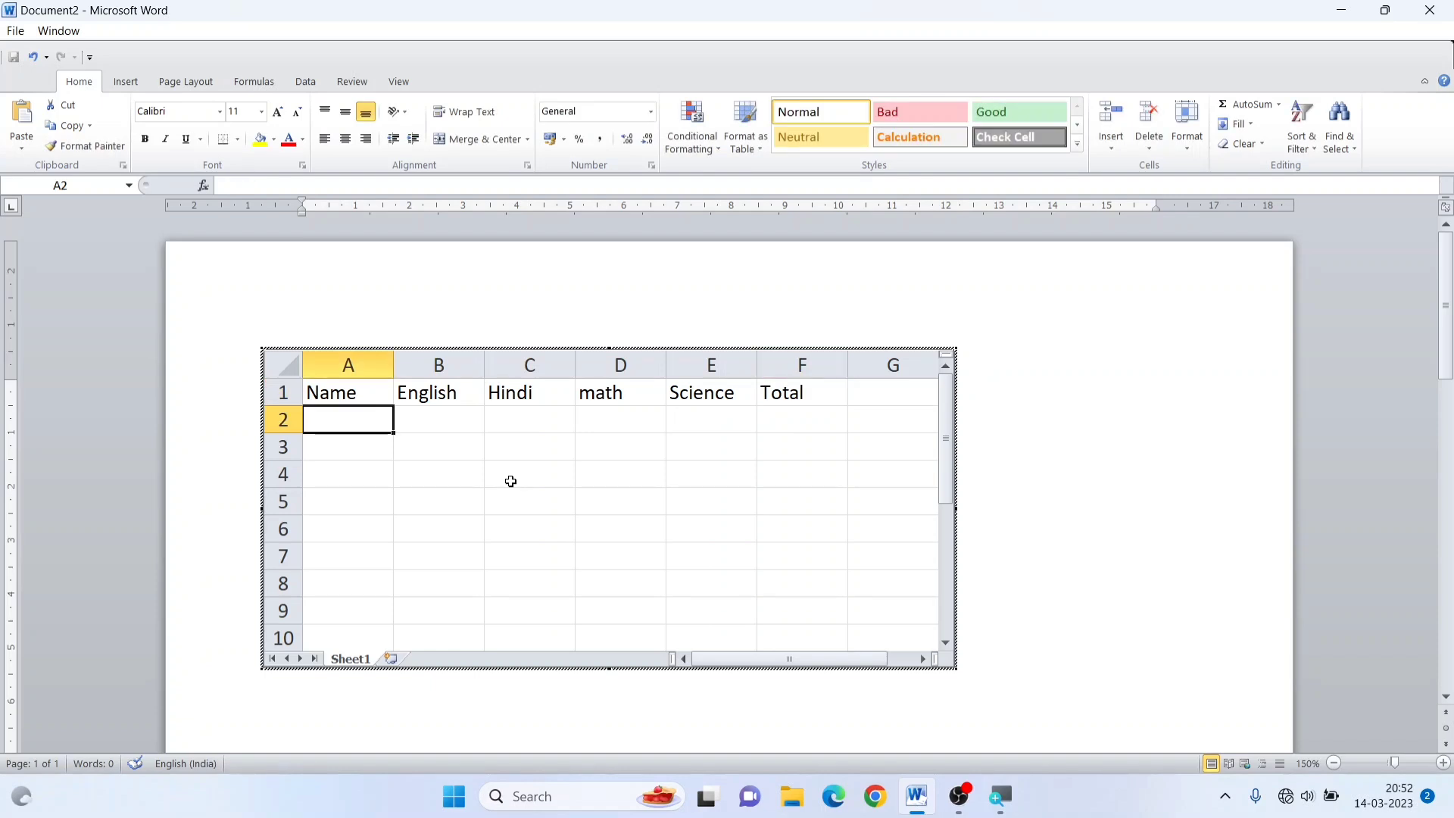
Enter the first student's name and the marks 25, 53, 24 and 46 in cells A2 to E2
{"action": "type", "text": "Ram"}
{"action": "key", "text": "Tab"}
{"action": "type", "text": "25"}
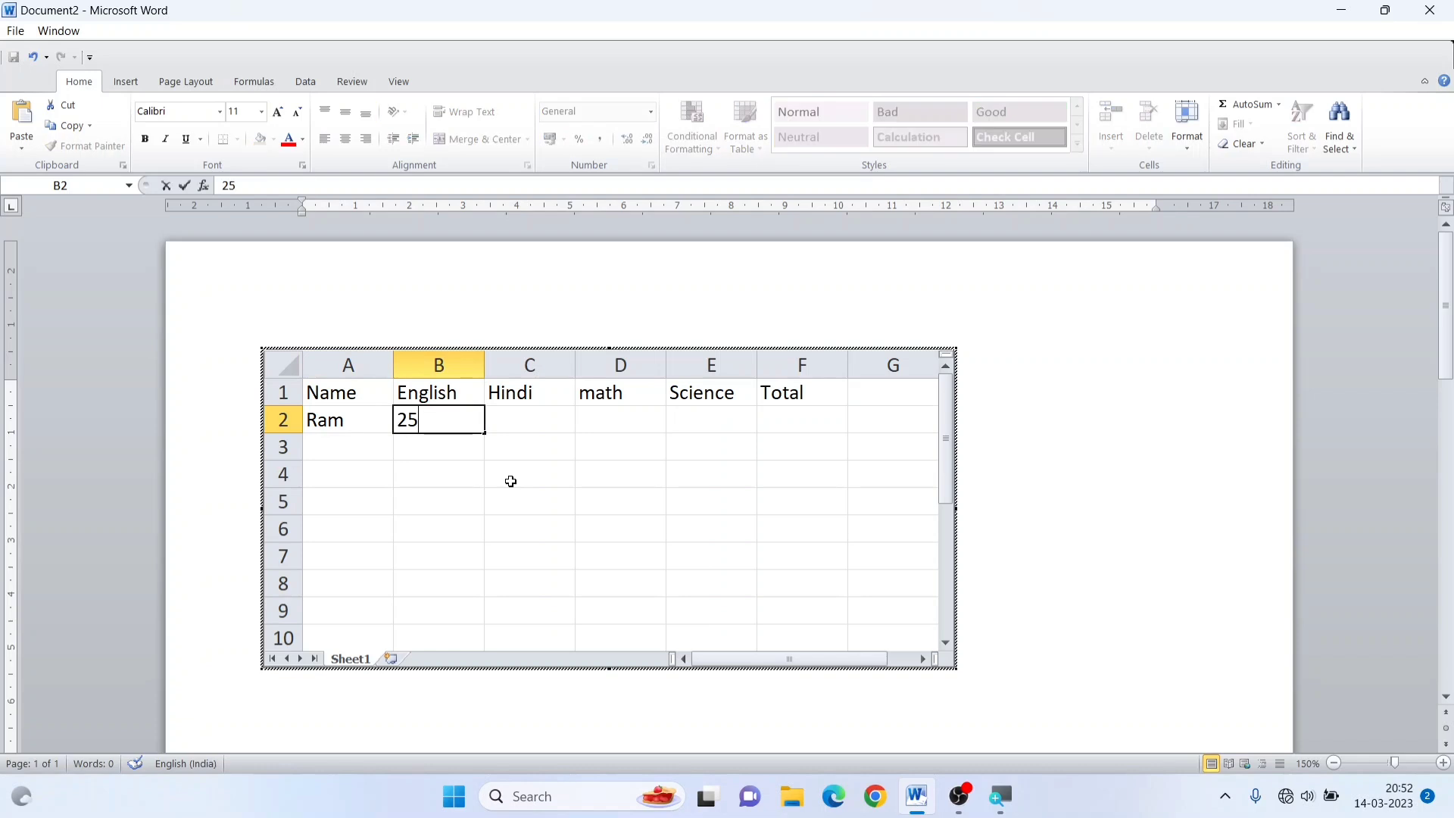
{"action": "key", "text": "Tab"}
{"action": "type", "text": "53"}
{"action": "key", "text": "Tab"}
{"action": "type", "text": "24"}
{"action": "key", "text": "Tab"}
{"action": "type", "text": "46"}
{"action": "key", "text": "Tab"}
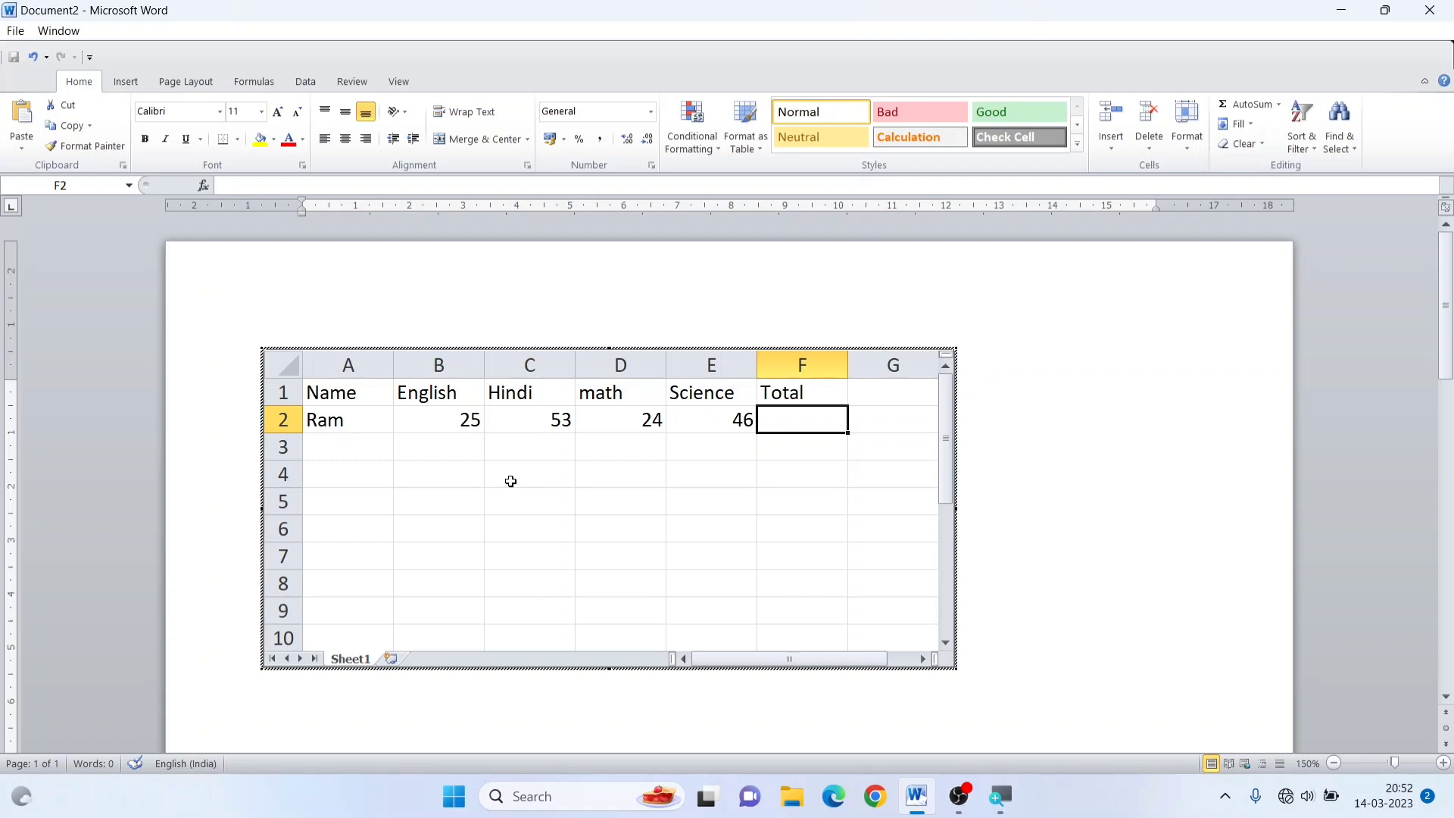
Calculate the first student's total in cell F2 with the formula =sum(B2:E2)
{"action": "type", "text": "="}
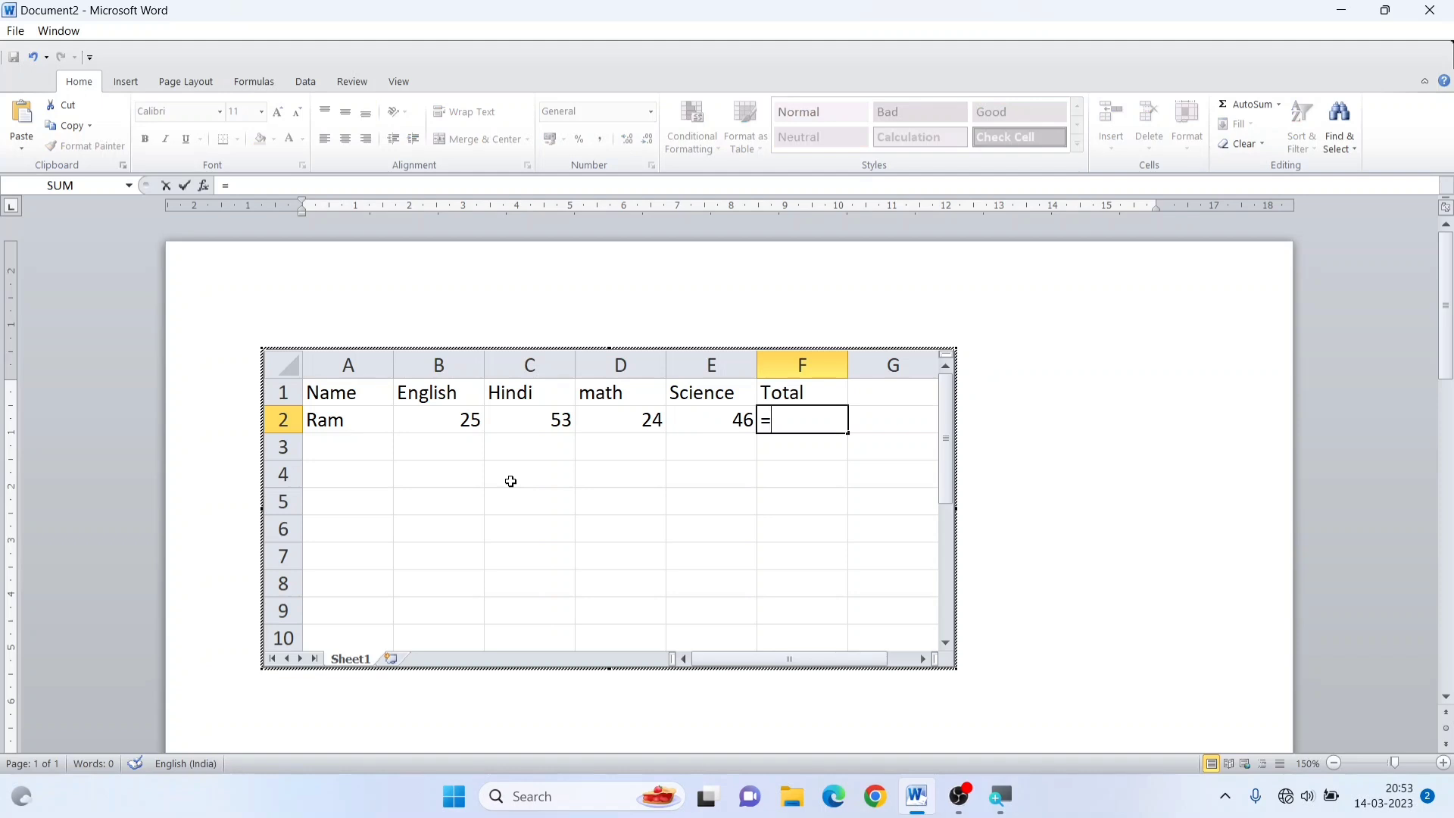
{"action": "type", "text": "s"}
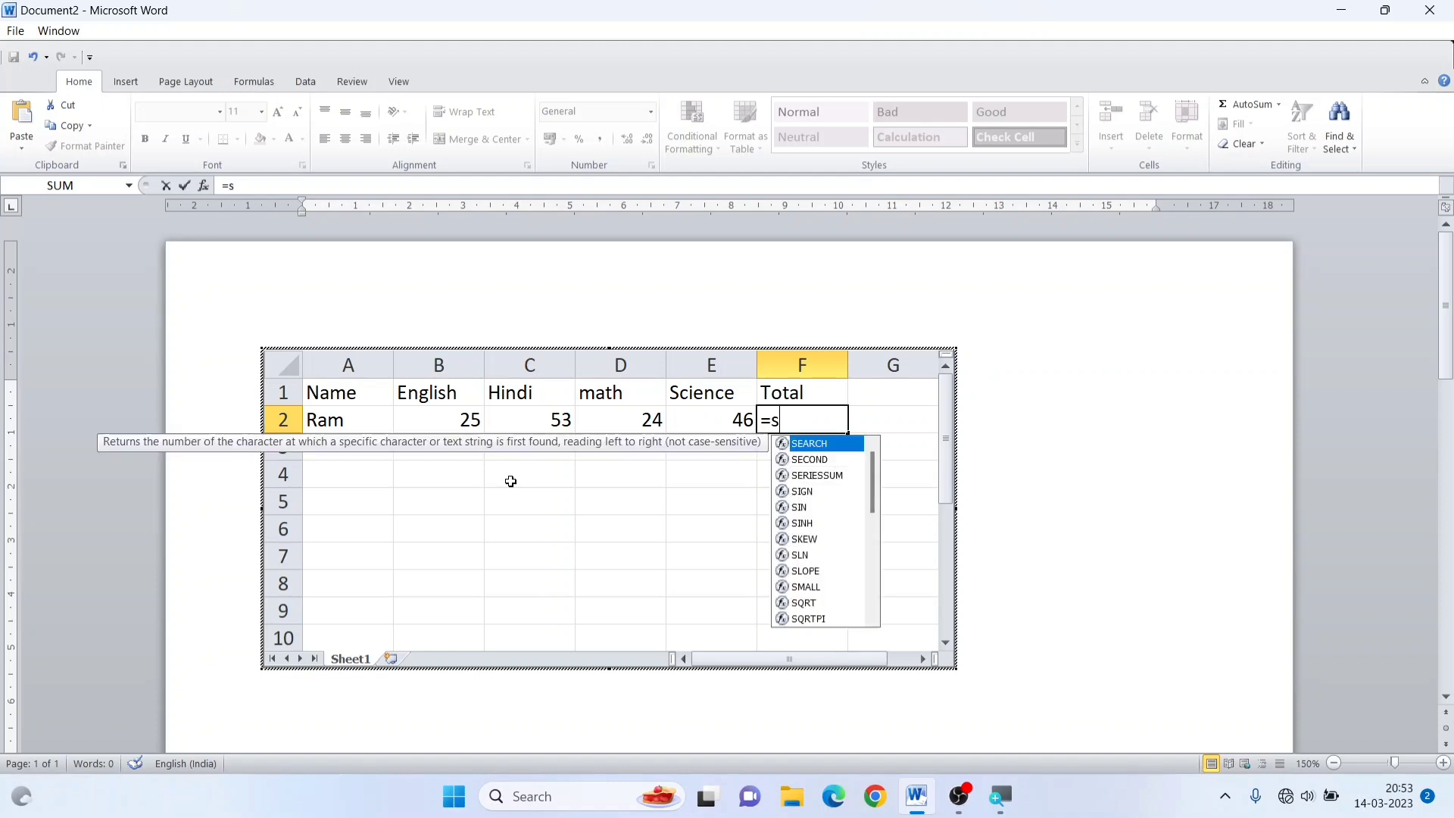
{"action": "type", "text": "um("}
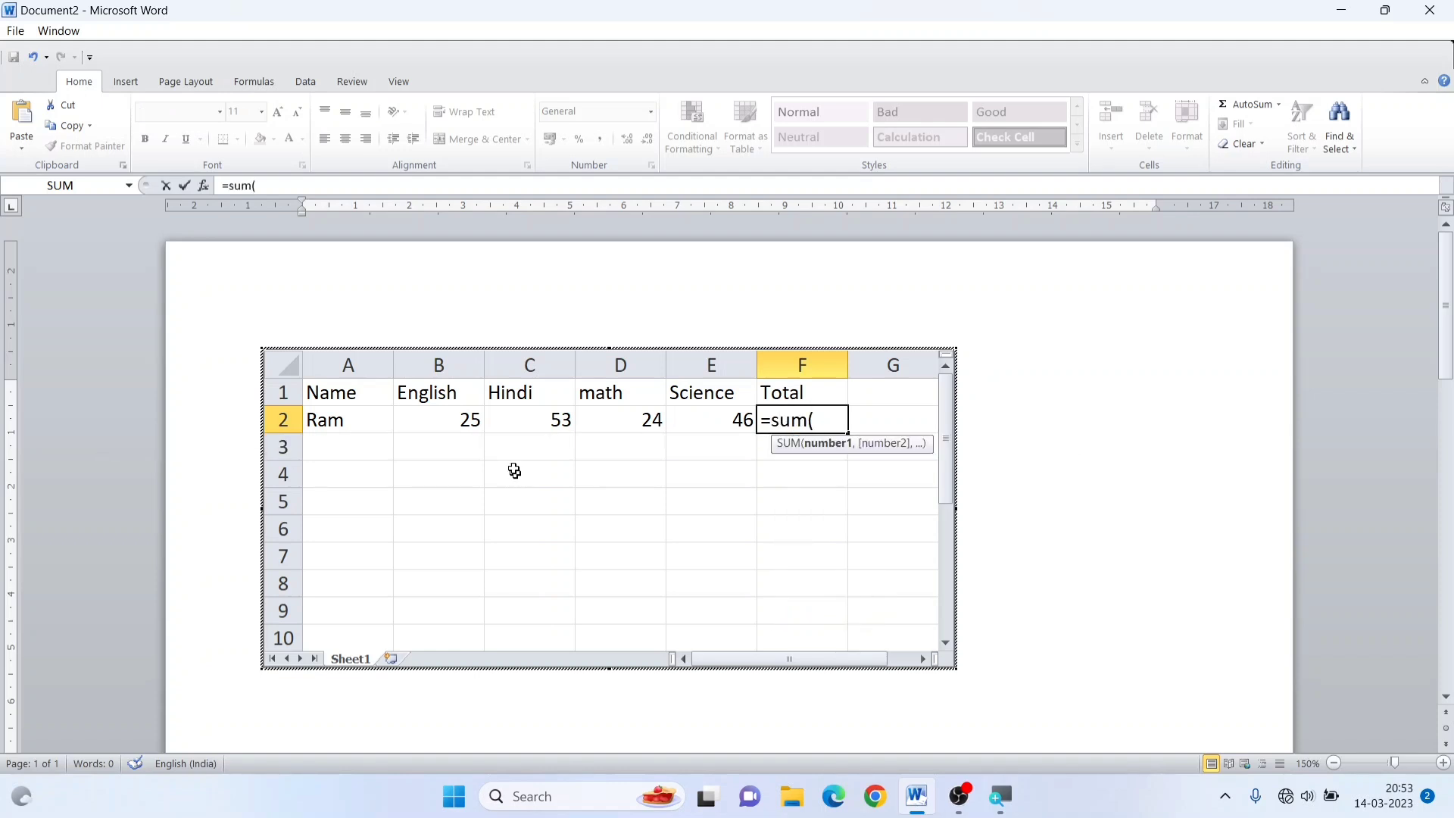
{"action": "left_click_drag", "start_coordinate": [463, 419], "coordinate": [744, 421]}
{"action": "type", "text": ")"}
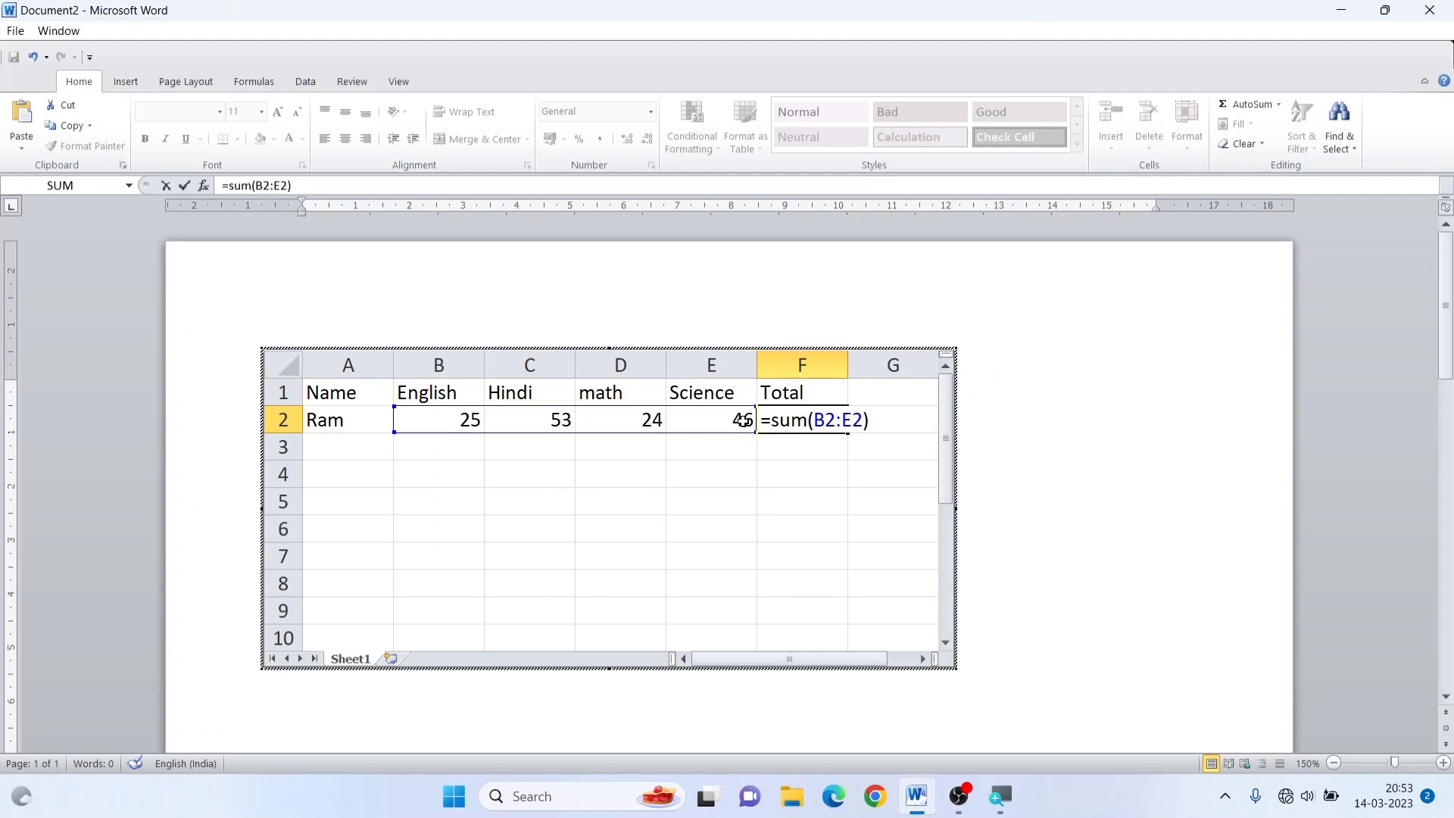
{"action": "key", "text": "Return"}
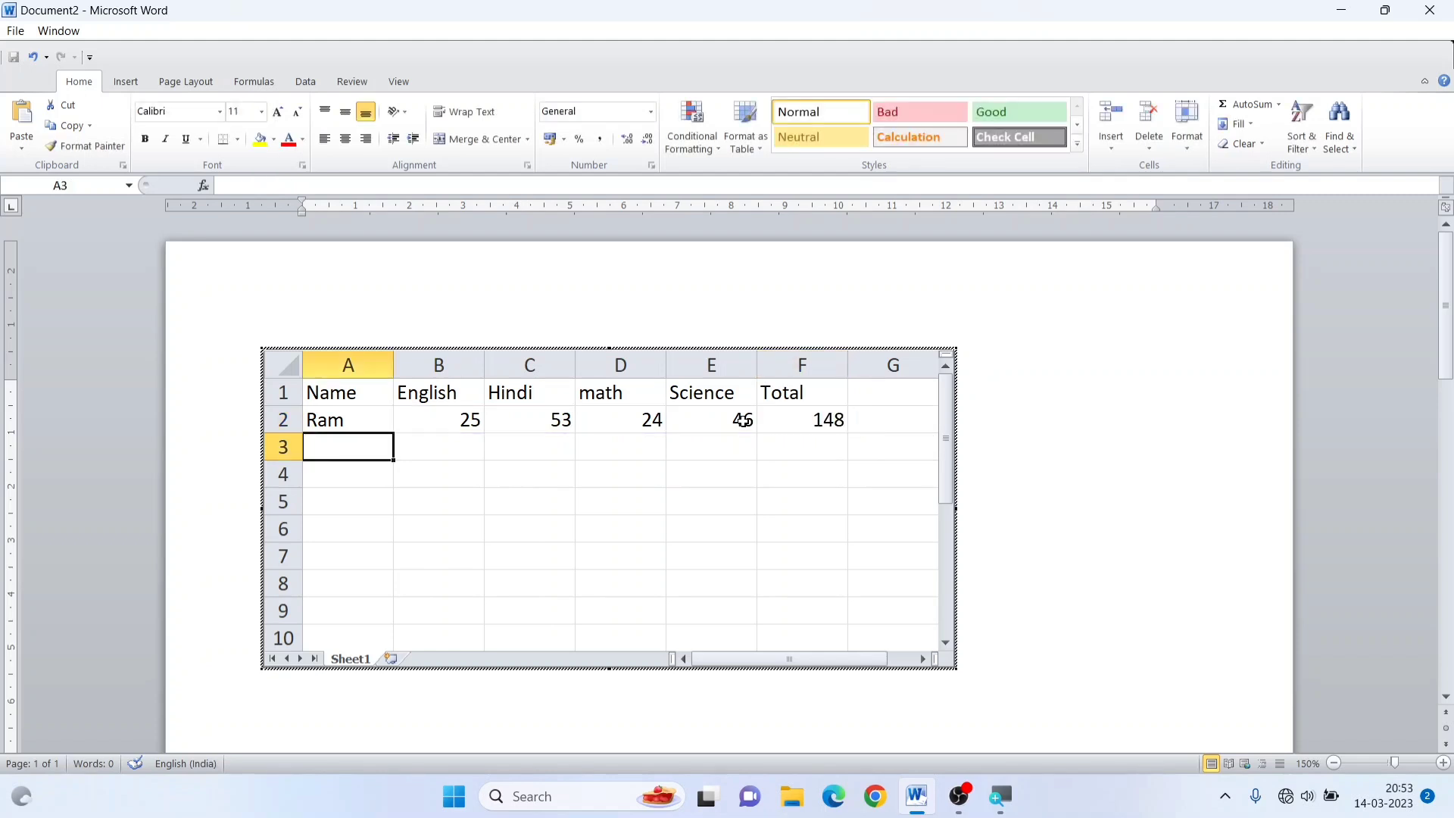
Enter the second student's name and marks 35, 66, 26 and 43 in row 3, and fill the Total formula down to F4
{"action": "type", "text": "Moh"}
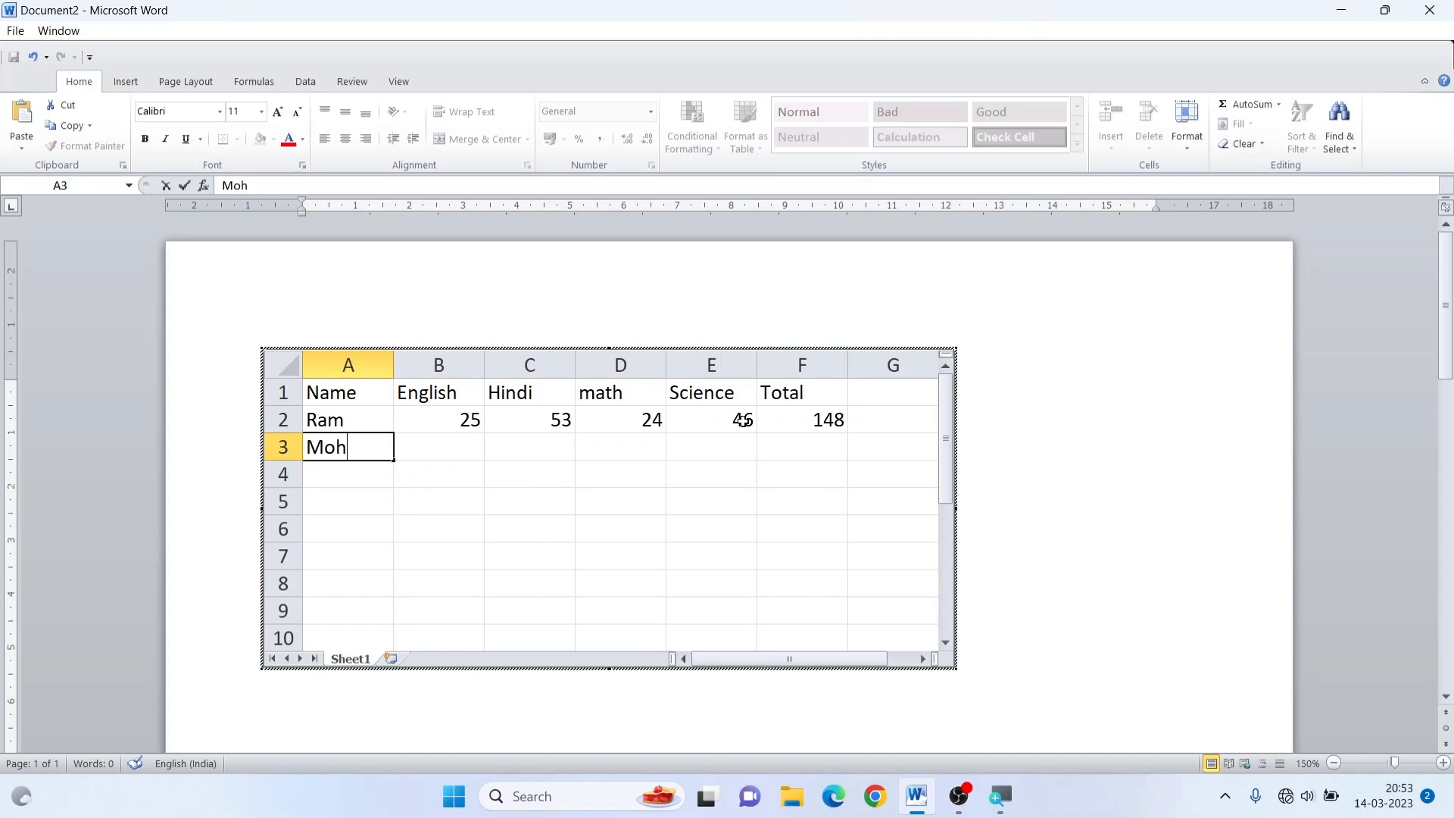
{"action": "type", "text": "an"}
{"action": "key", "text": "Tab"}
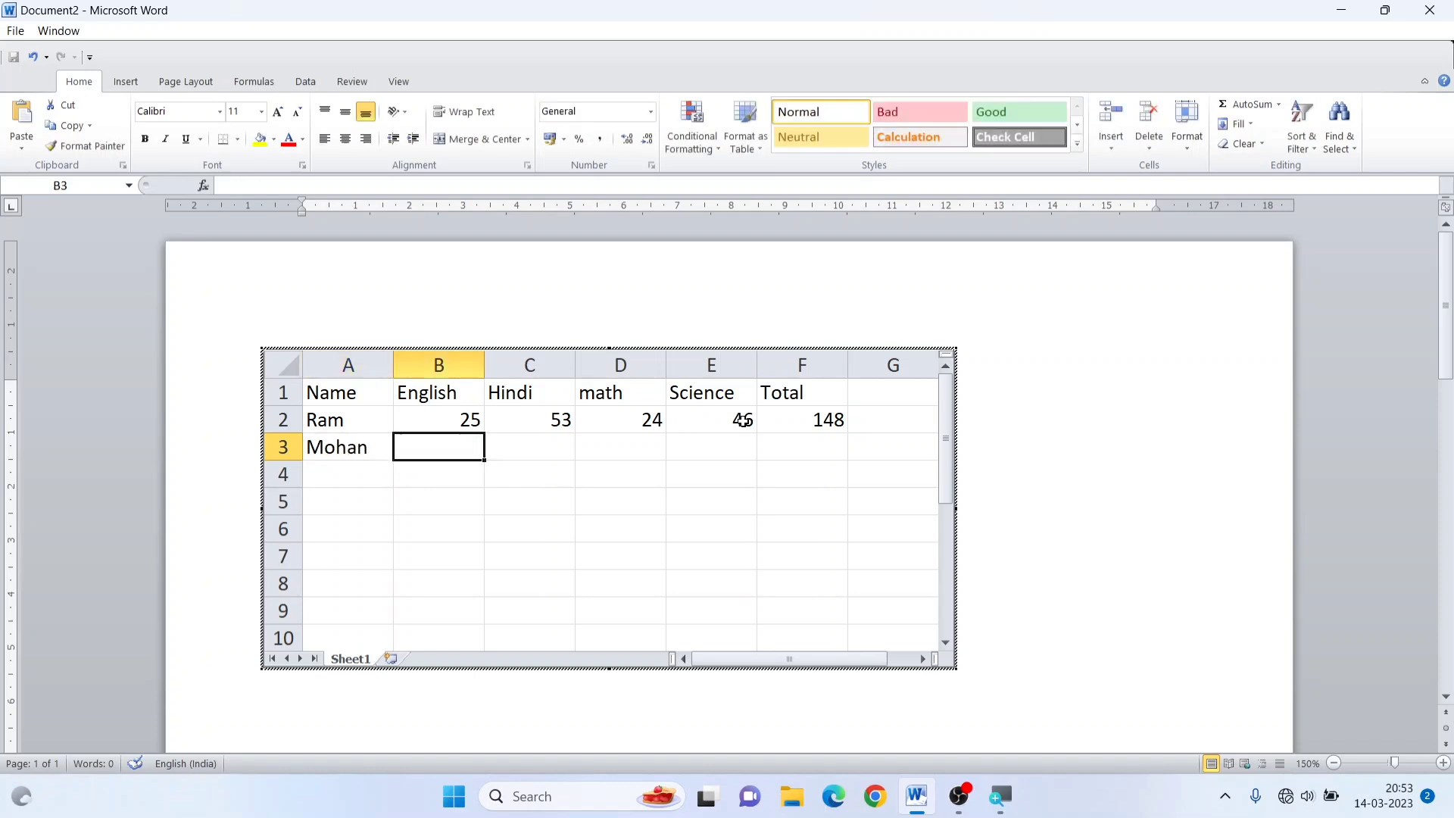
{"action": "type", "text": "35"}
{"action": "key", "text": "Tab"}
{"action": "type", "text": "66"}
{"action": "key", "text": "Tab"}
{"action": "type", "text": "26"}
{"action": "key", "text": "Tab"}
{"action": "type", "text": "43"}
{"action": "key", "text": "Tab"}
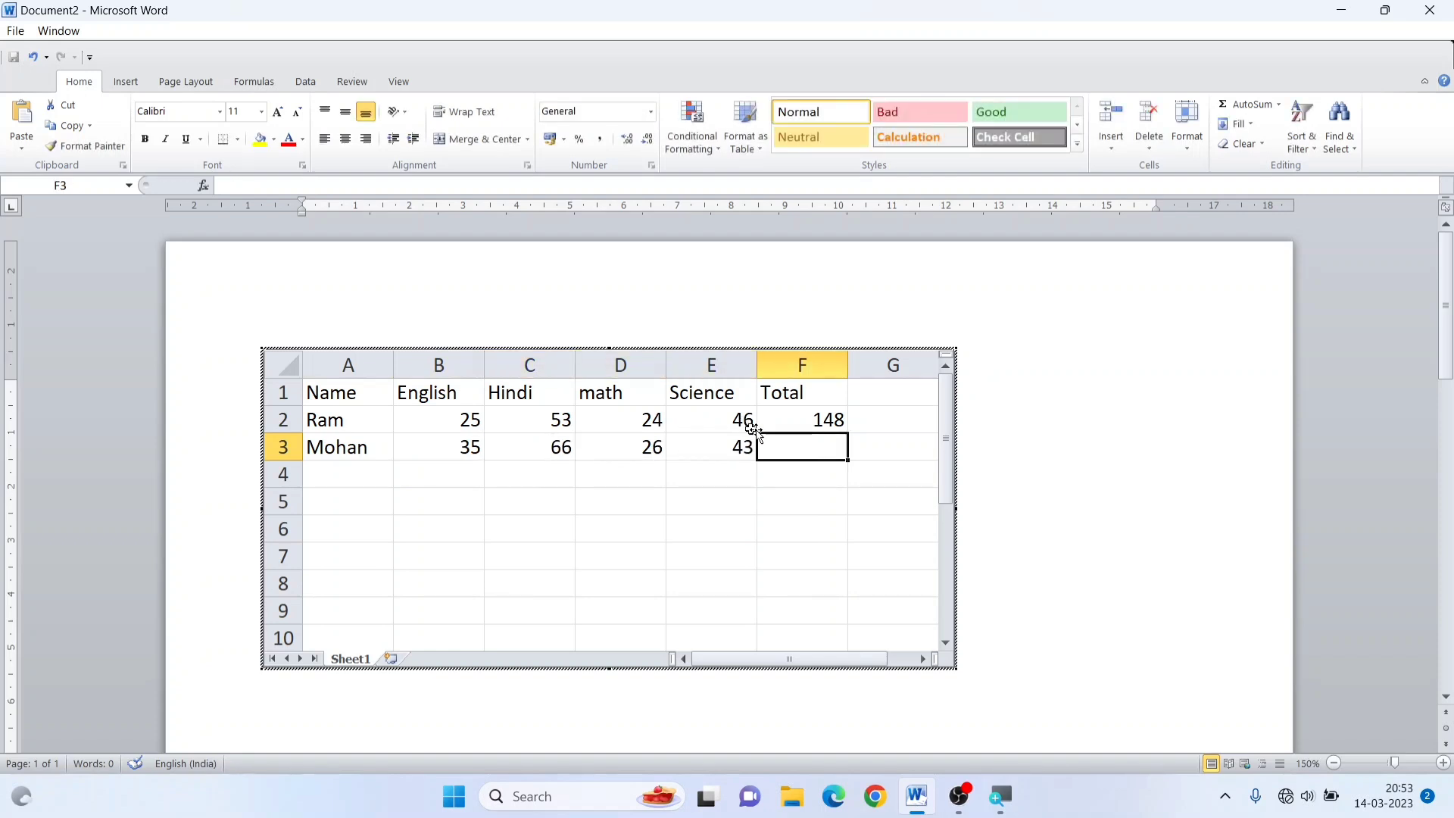
{"action": "left_click", "coordinate": [839, 423]}
{"action": "left_click_drag", "start_coordinate": [849, 433], "coordinate": [846, 484]}
Enter the third student's name and marks 50, 51, 24 and 36 in row 4, and leave spreadsheet editing
{"action": "left_click", "coordinate": [362, 478]}
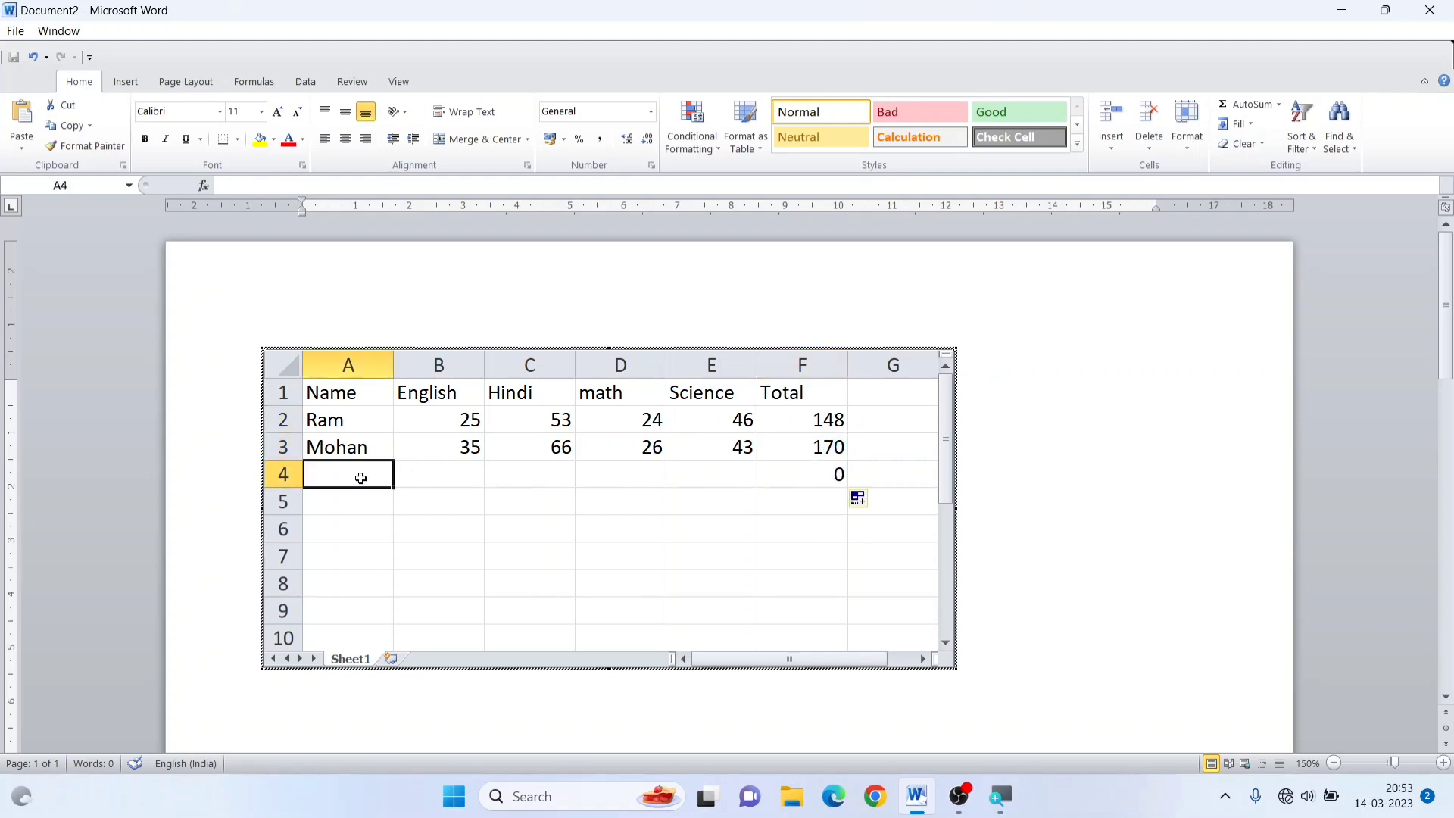
{"action": "type", "text": "karan"}
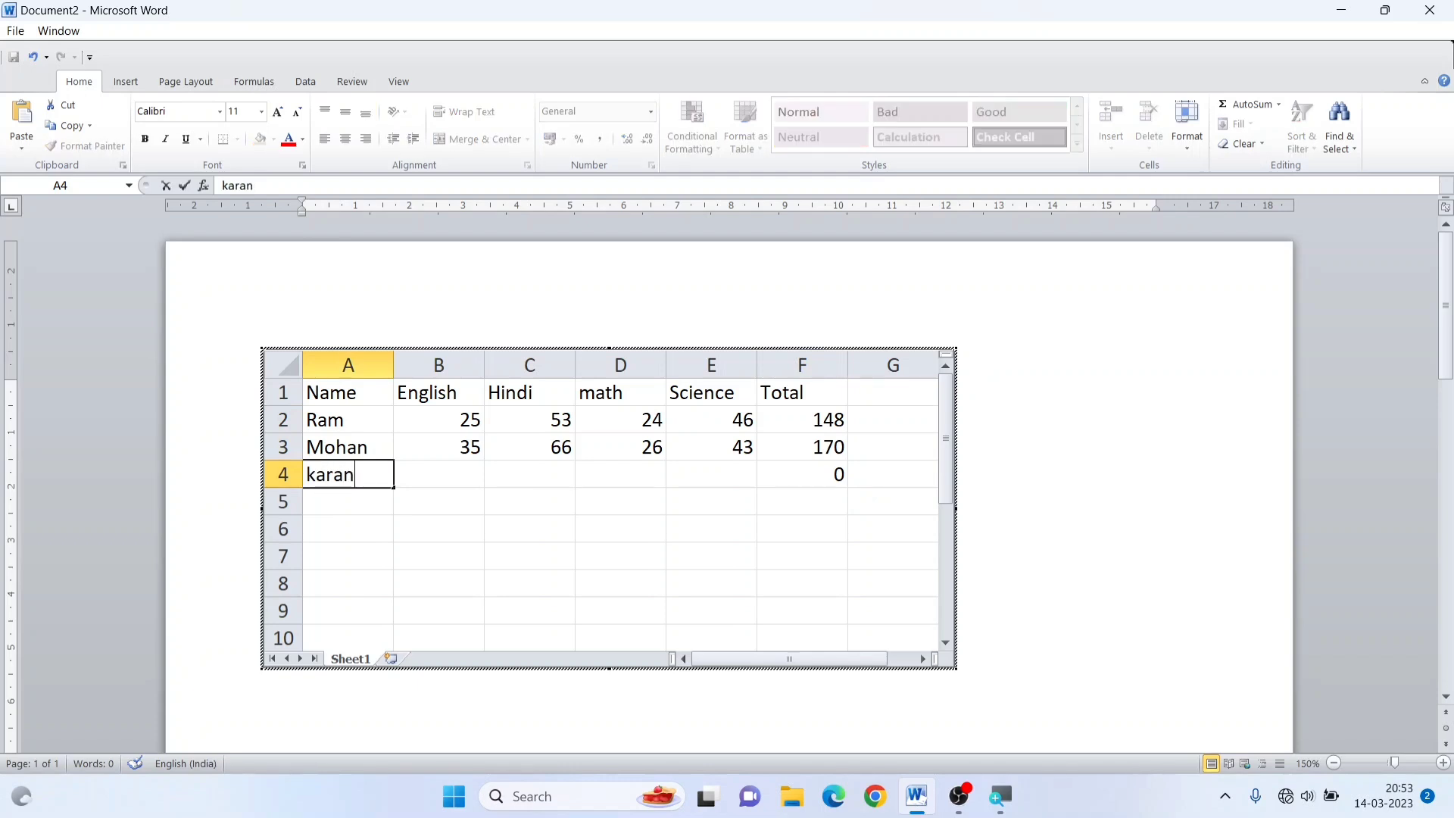
{"action": "key", "text": "Tab"}
{"action": "type", "text": "50"}
{"action": "key", "text": "Tab"}
{"action": "type", "text": "51"}
{"action": "key", "text": "Tab"}
{"action": "type", "text": "24"}
{"action": "key", "text": "Tab"}
{"action": "type", "text": "36"}
{"action": "key", "text": "Tab"}
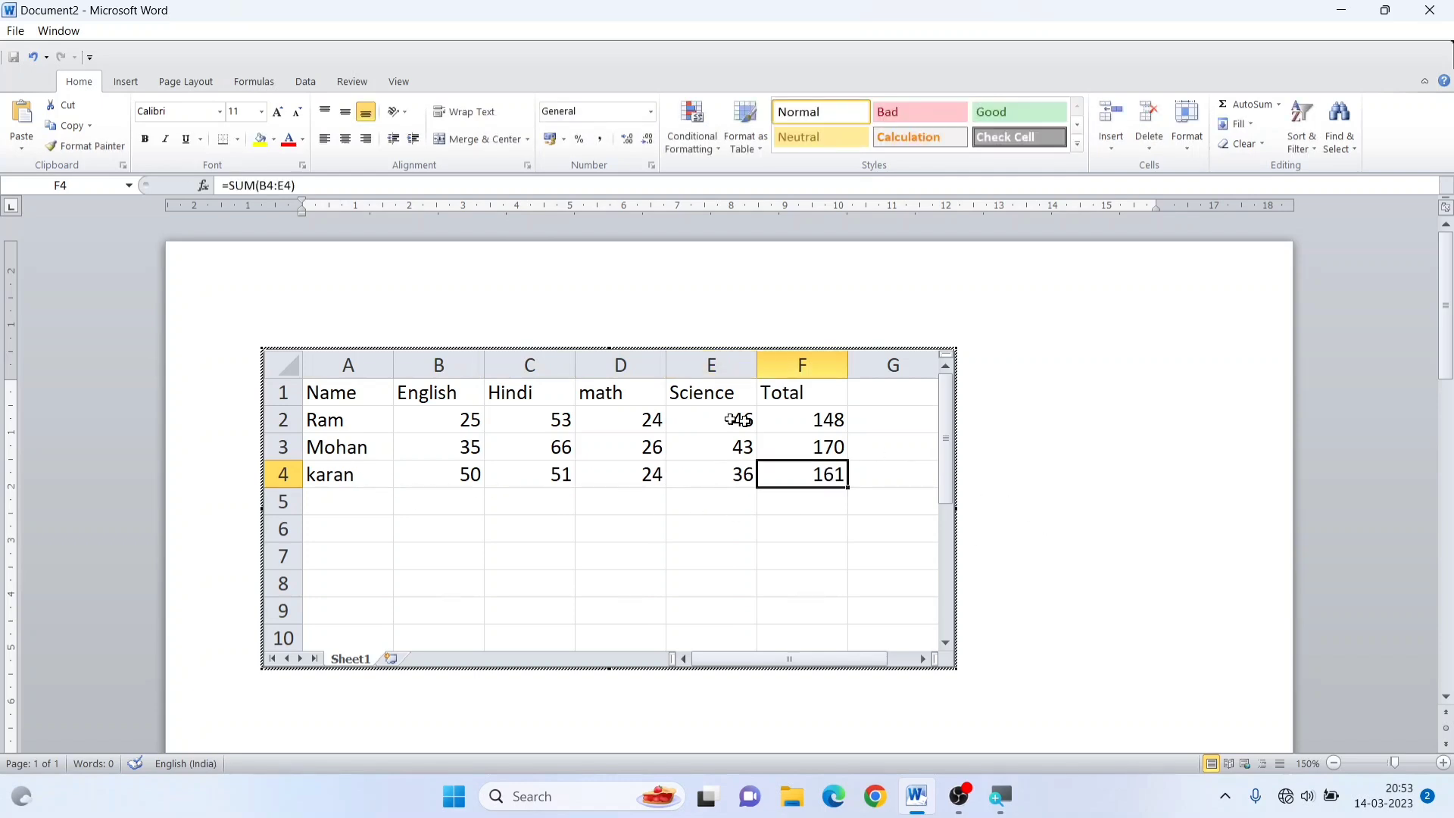
{"action": "left_click", "coordinate": [1068, 378]}
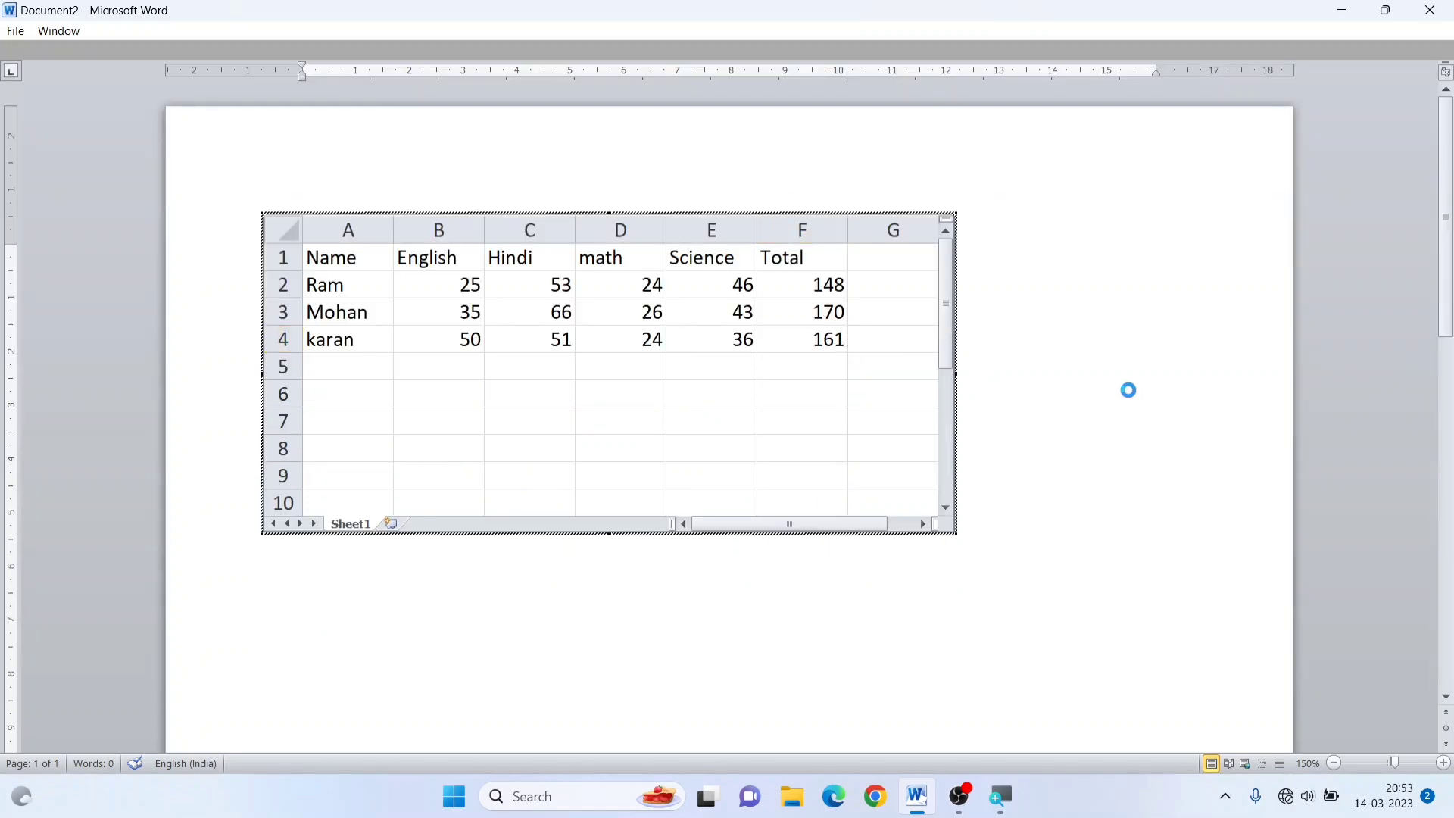
Shrink the embedded spreadsheet's frame to the filled range A1 to F4 and return to the document
{"action": "left_click", "coordinate": [532, 475]}
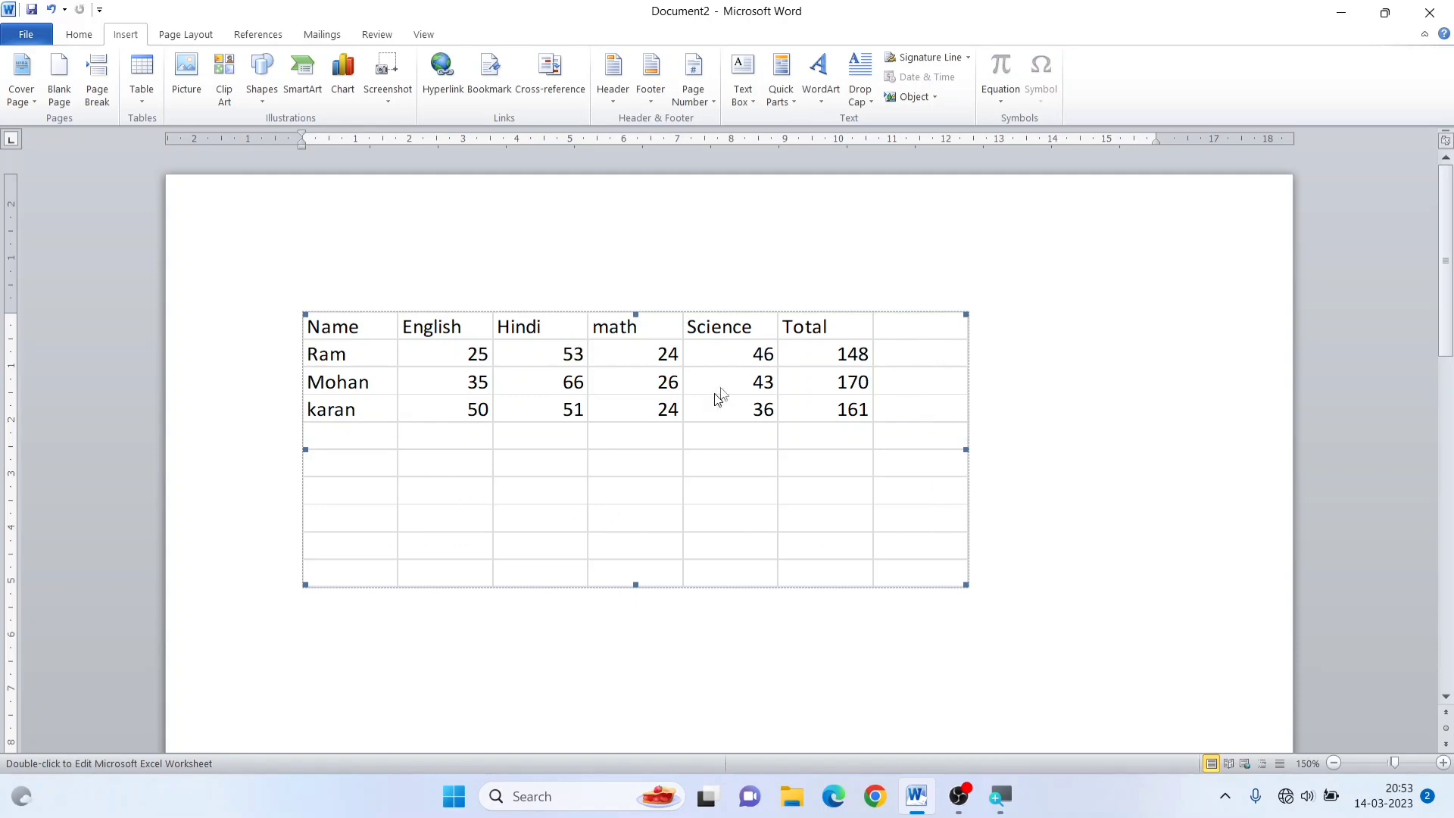
{"action": "double_click", "coordinate": [550, 417]}
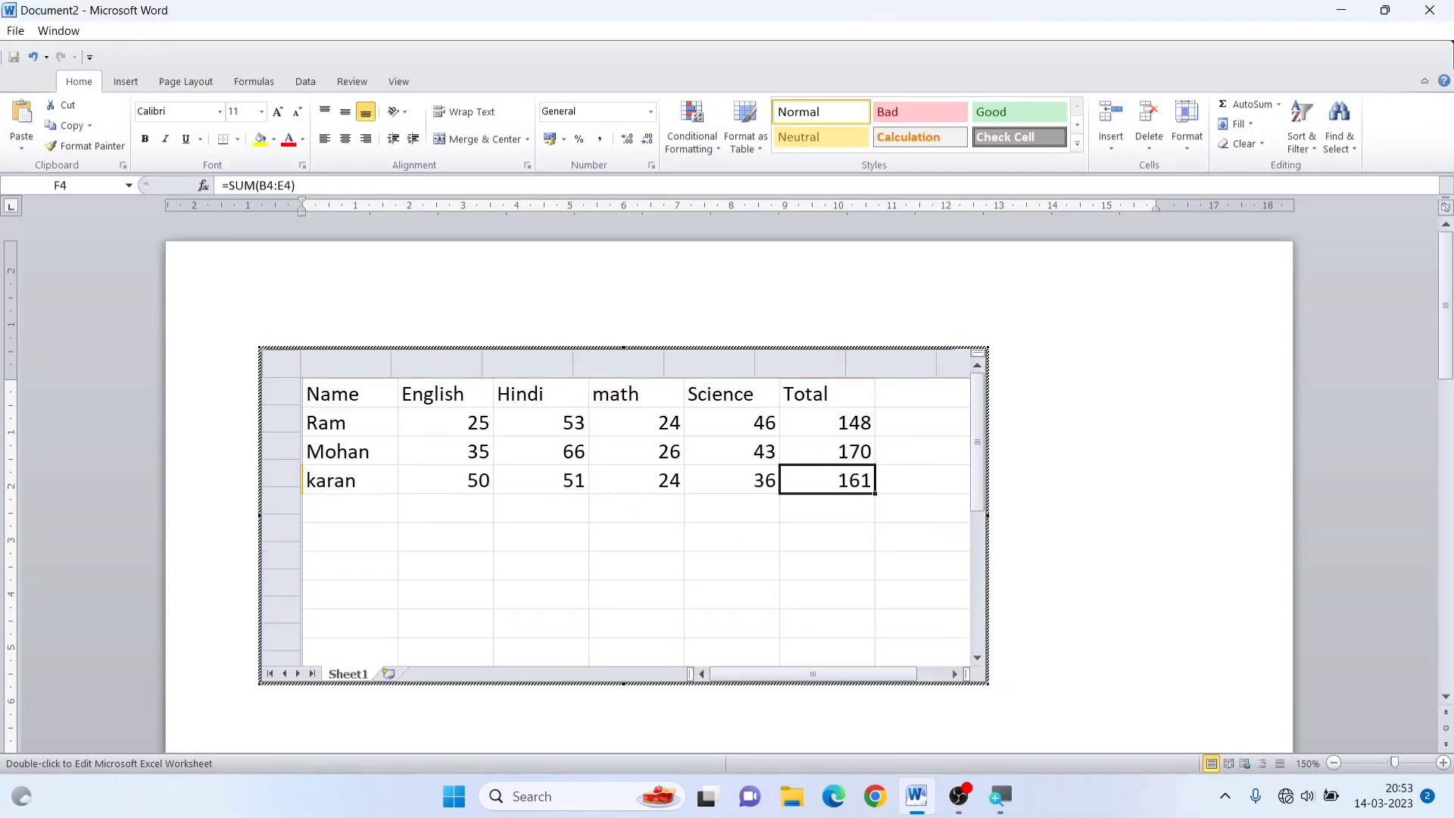
{"action": "left_click_drag", "start_coordinate": [987, 684], "coordinate": [980, 683]}
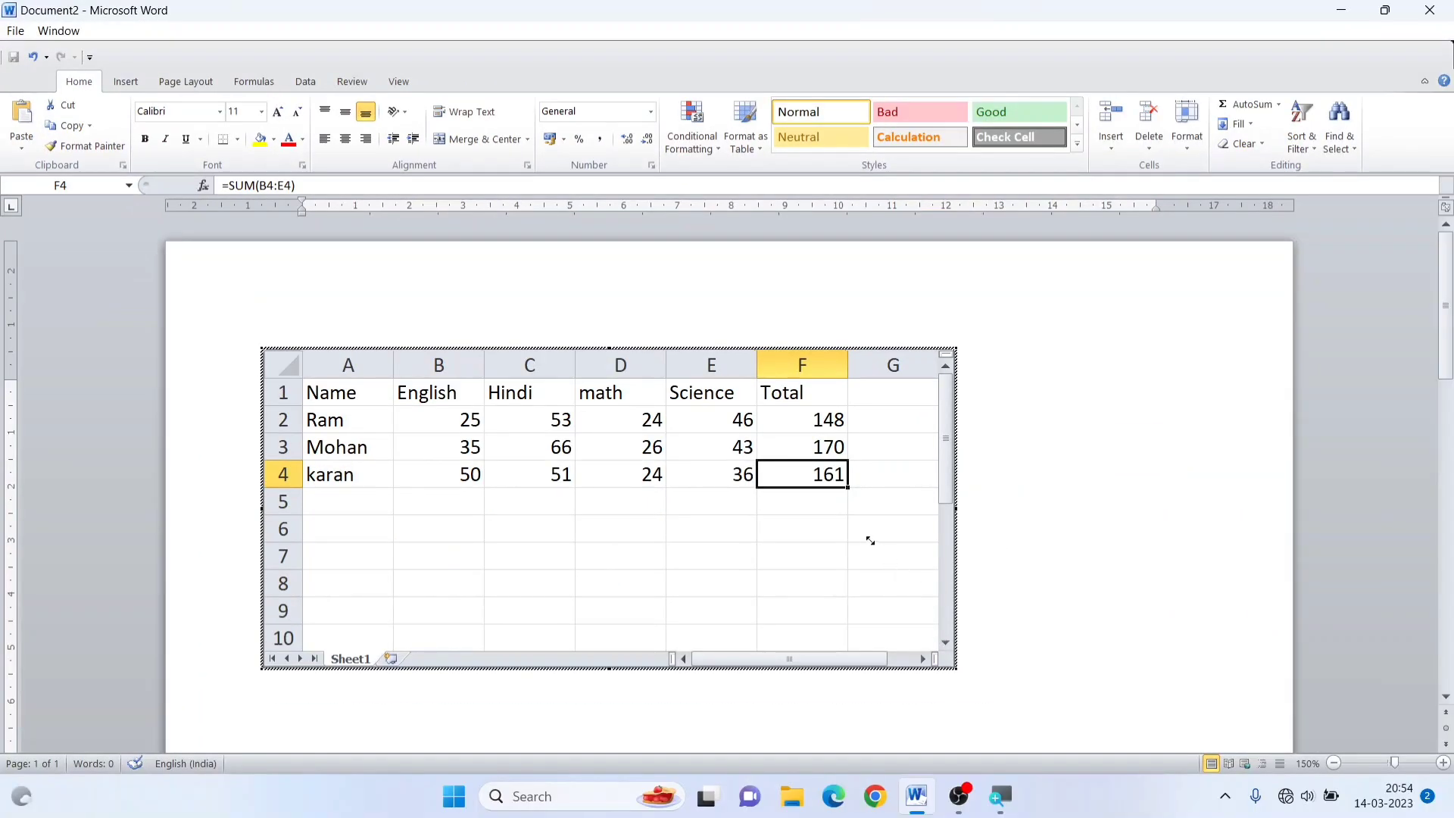
{"action": "key", "text": "Escape"}
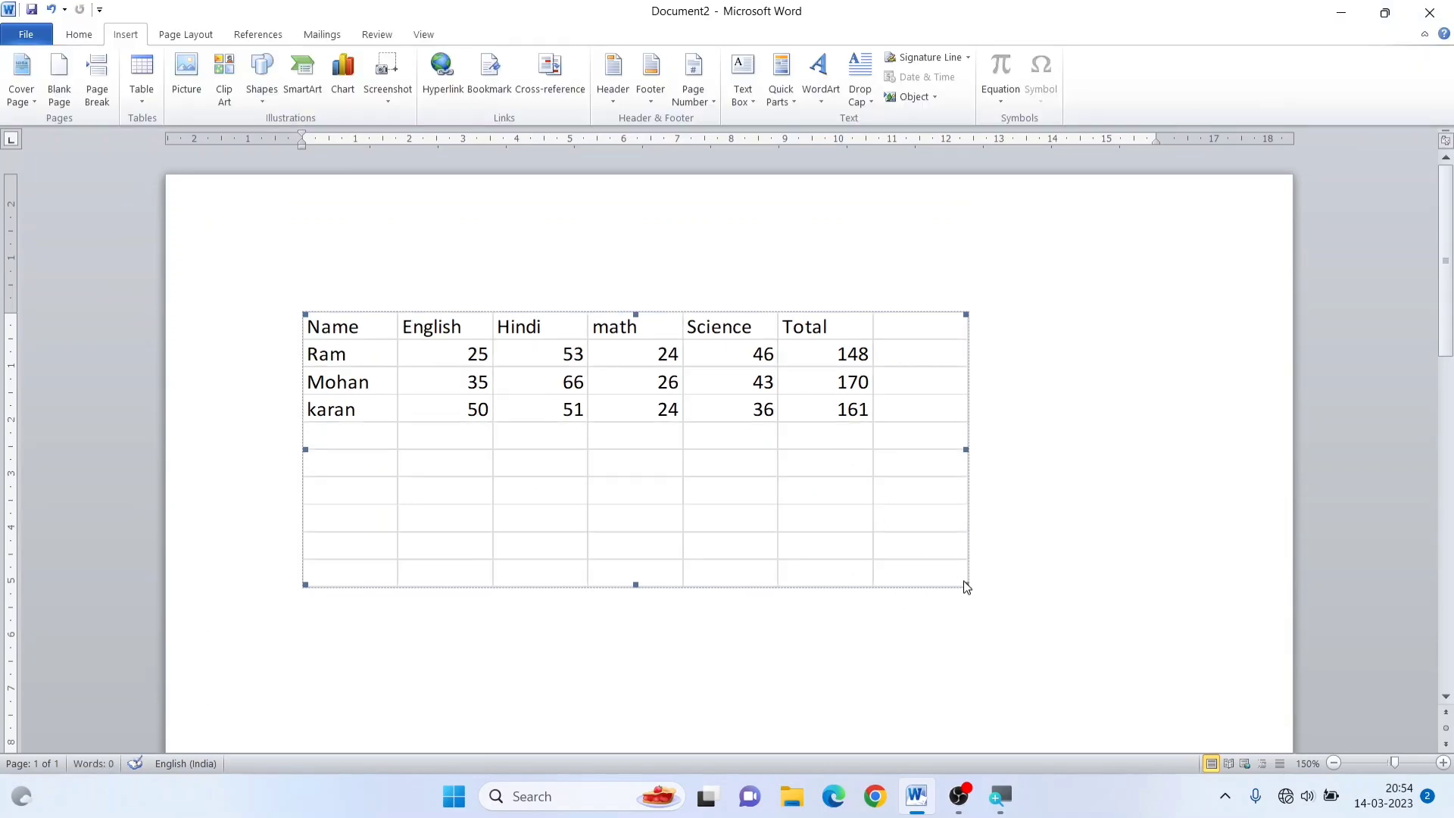
{"action": "left_click_drag", "start_coordinate": [956, 668], "coordinate": [857, 509]}
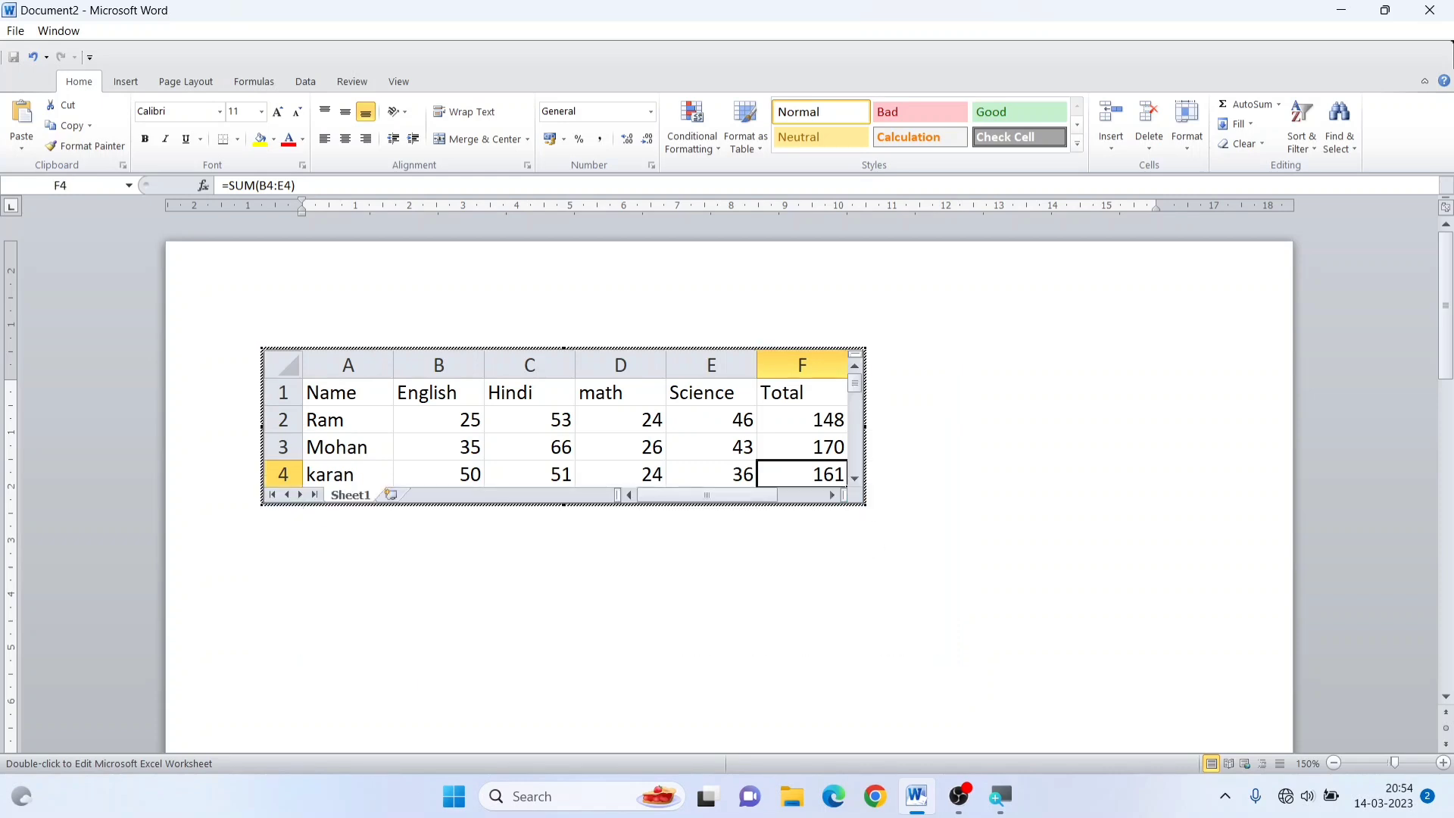
{"action": "left_click", "coordinate": [873, 565]}
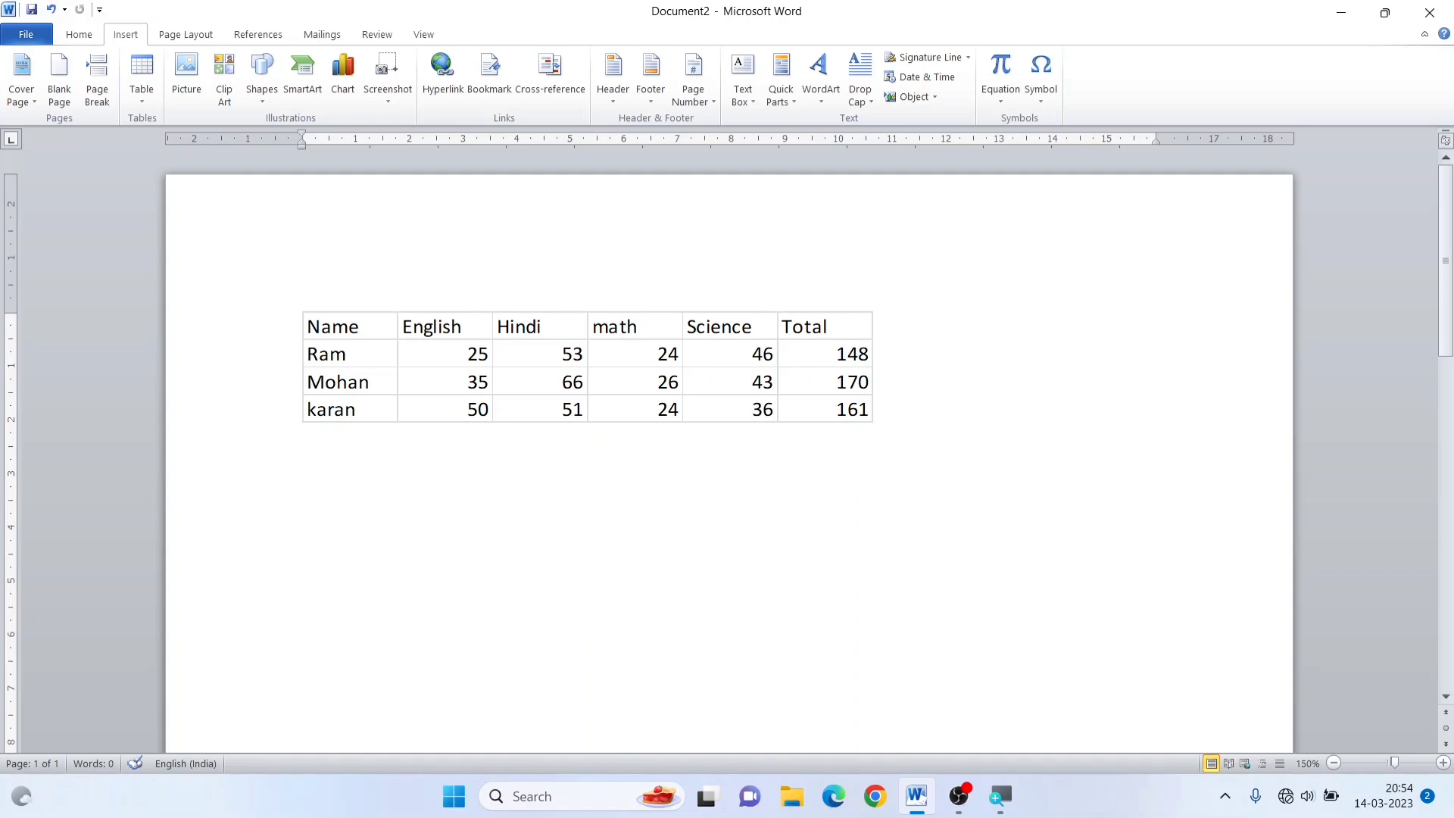
Reopen the embedded spreadsheet for editing and return to the document
{"action": "left_click", "coordinate": [592, 405]}
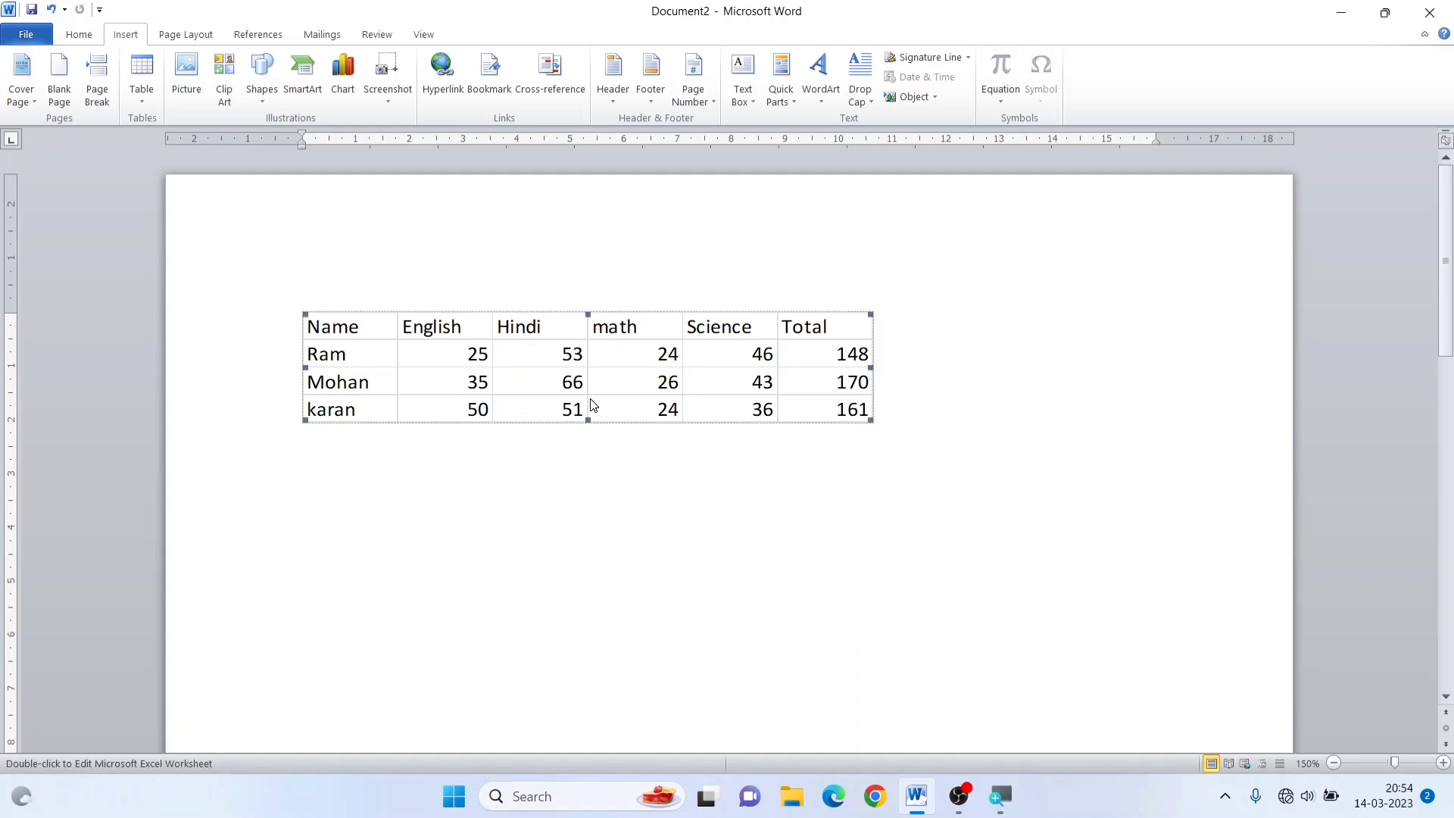
{"action": "double_click", "coordinate": [670, 400]}
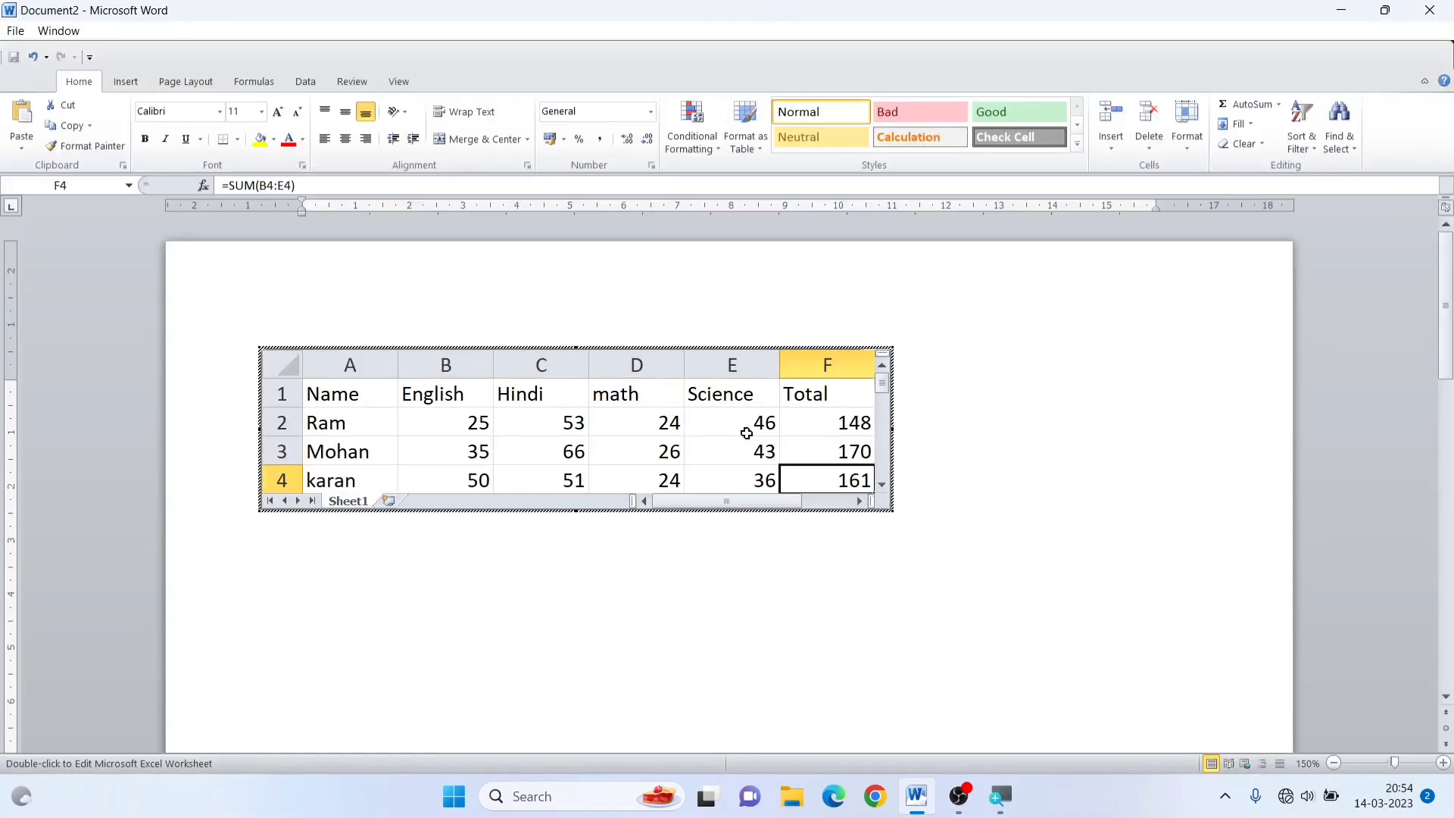
{"action": "left_click", "coordinate": [937, 451]}
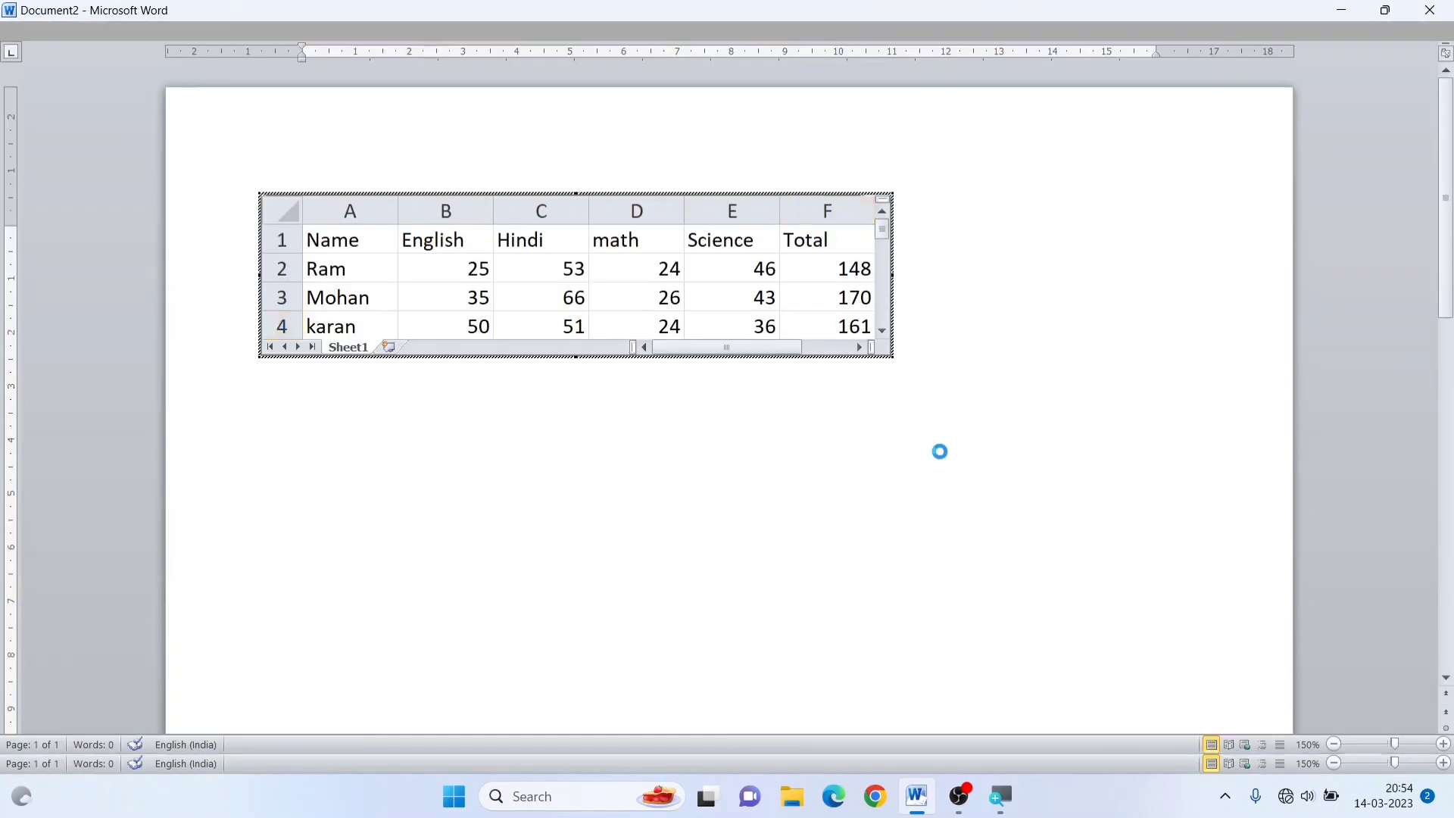
Browse the built-in Quick Tables and insert the Calendar 3 table below the embedded spreadsheet
{"action": "left_click", "coordinate": [146, 100]}
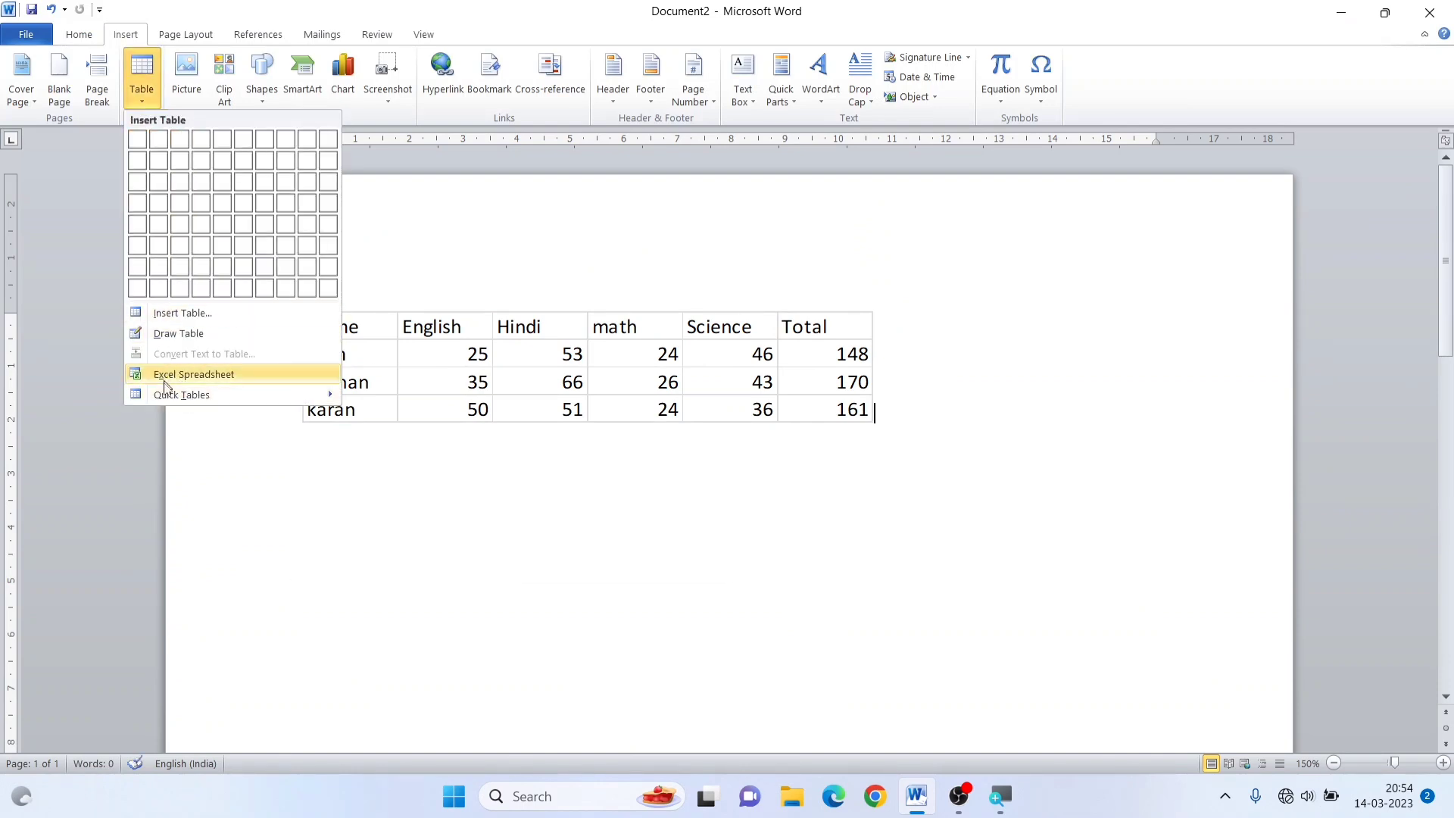
{"action": "mouse_move", "coordinate": [173, 401]}
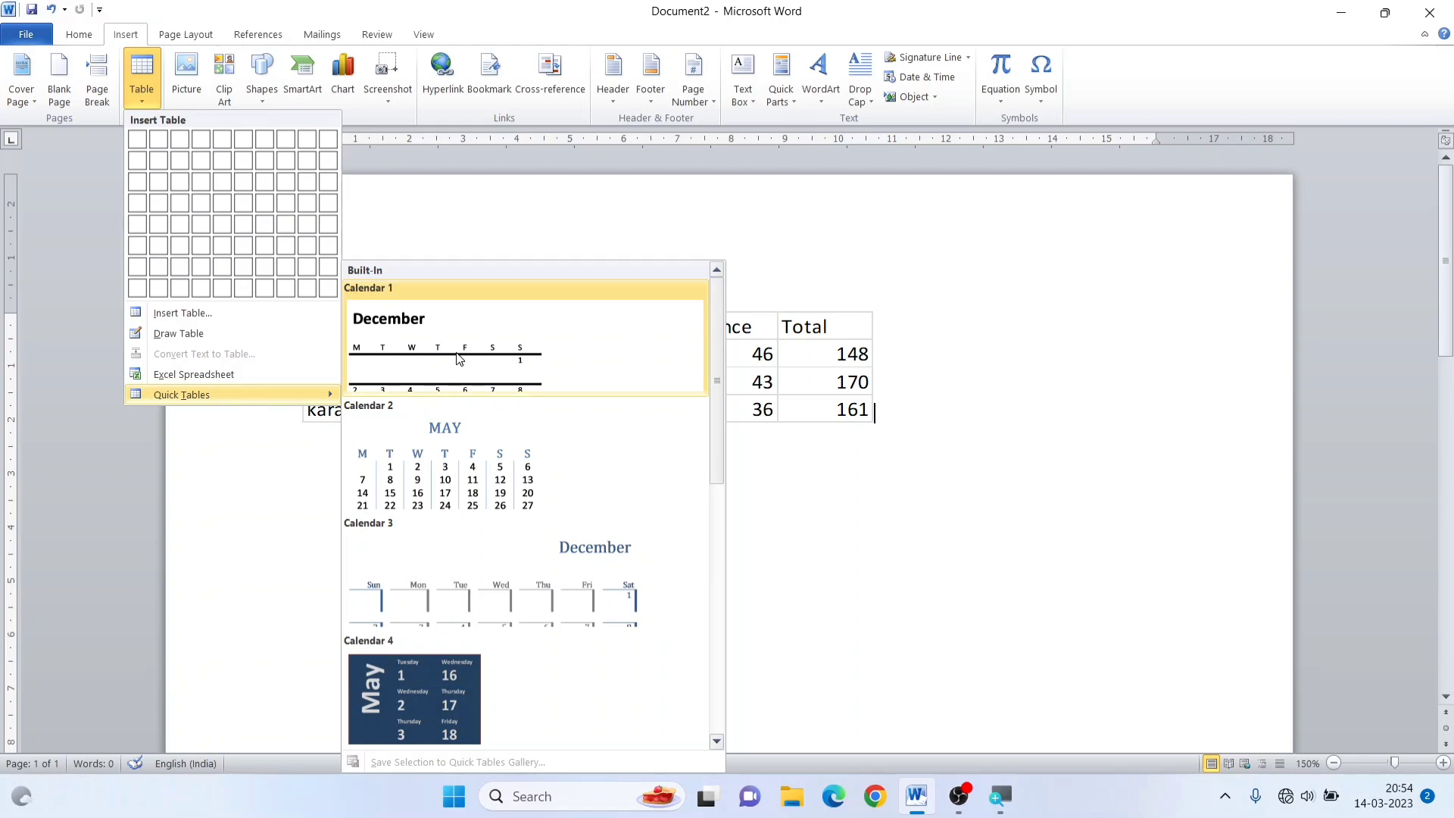
{"action": "scroll", "coordinate": [501, 522], "scroll_direction": "down", "scroll_amount": 3}
{"action": "scroll", "coordinate": [501, 522], "scroll_direction": "down", "scroll_amount": 3}
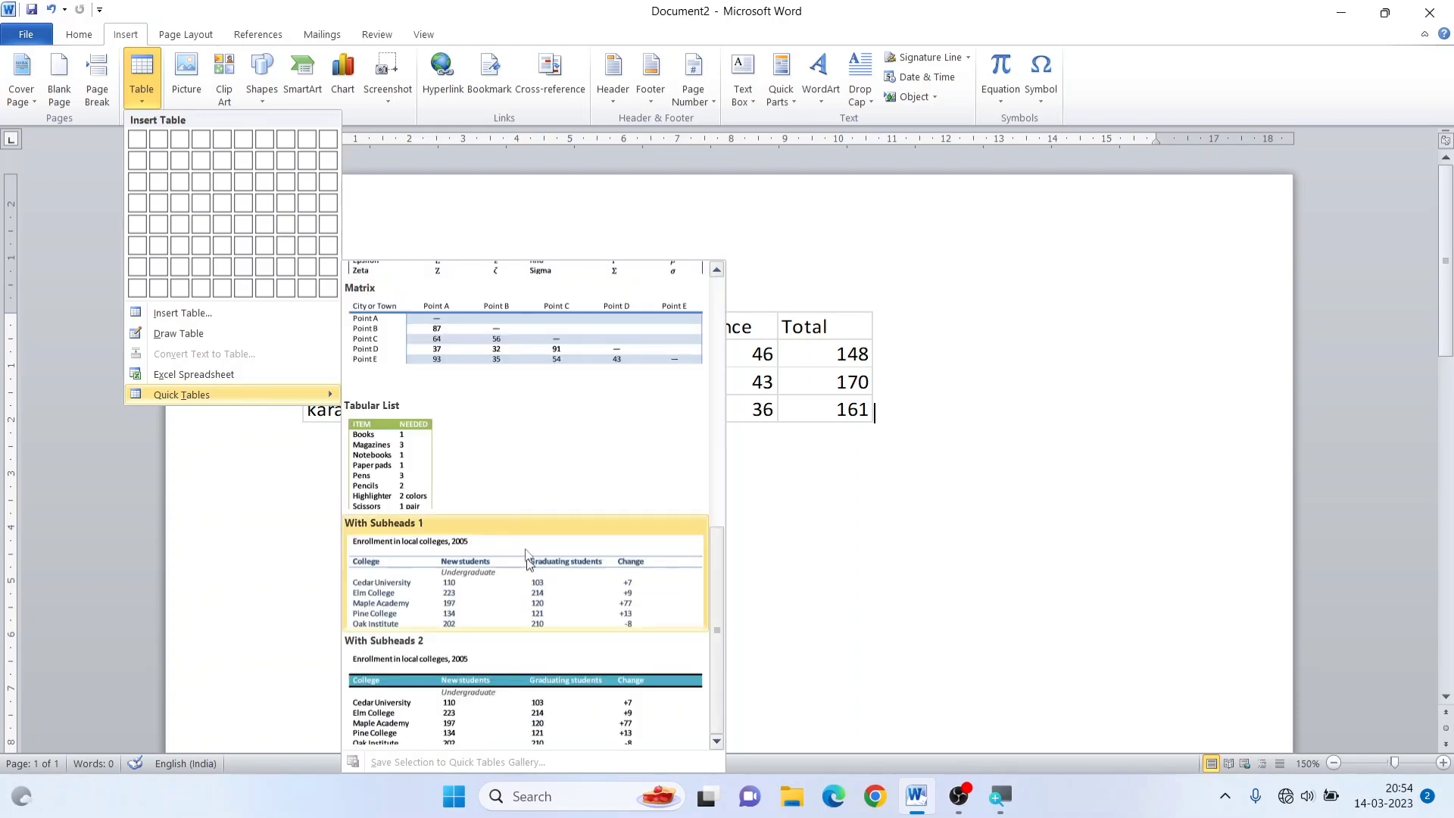
{"action": "scroll", "coordinate": [493, 630], "scroll_direction": "up", "scroll_amount": 6}
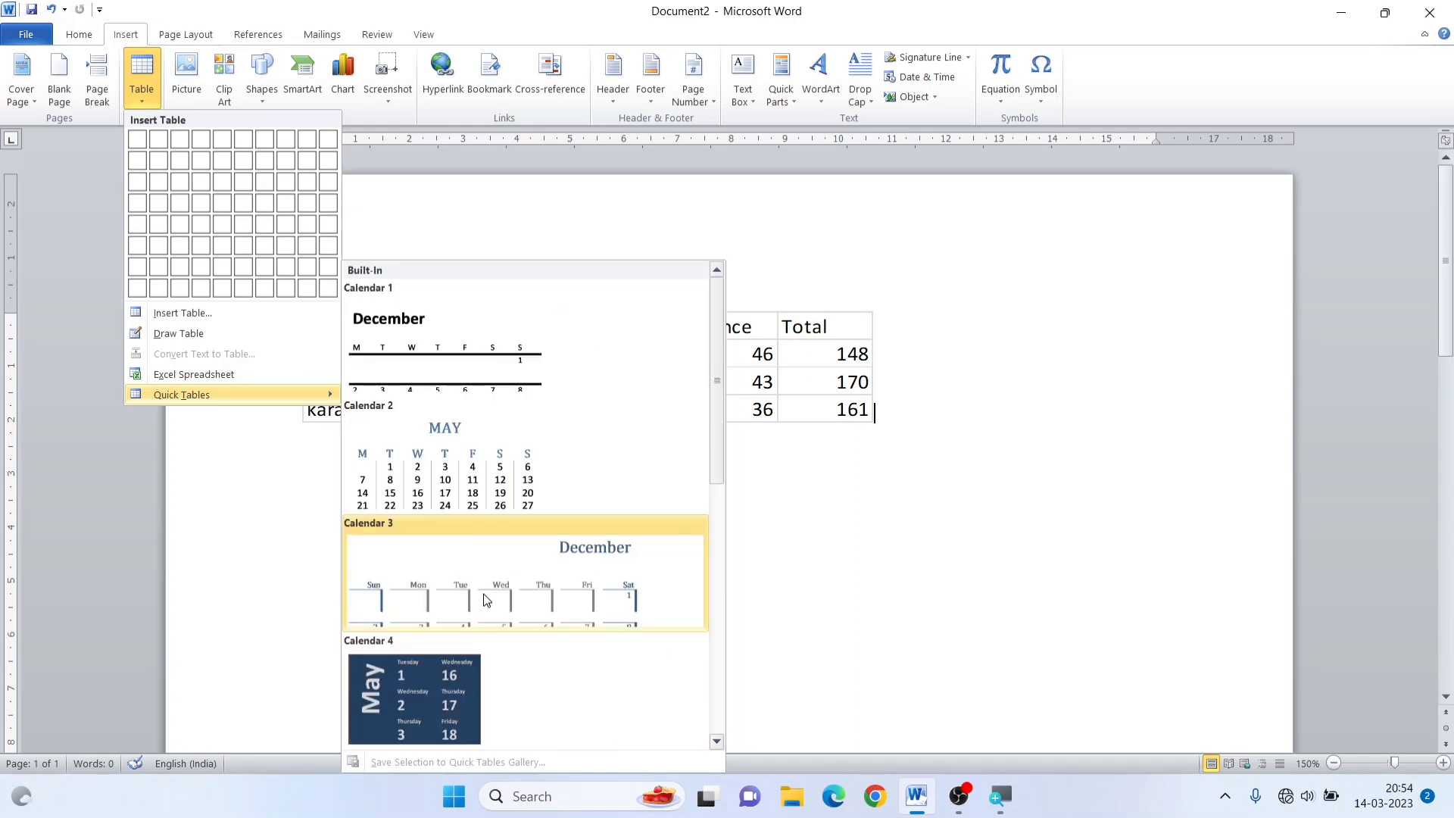
{"action": "left_click", "coordinate": [487, 592]}
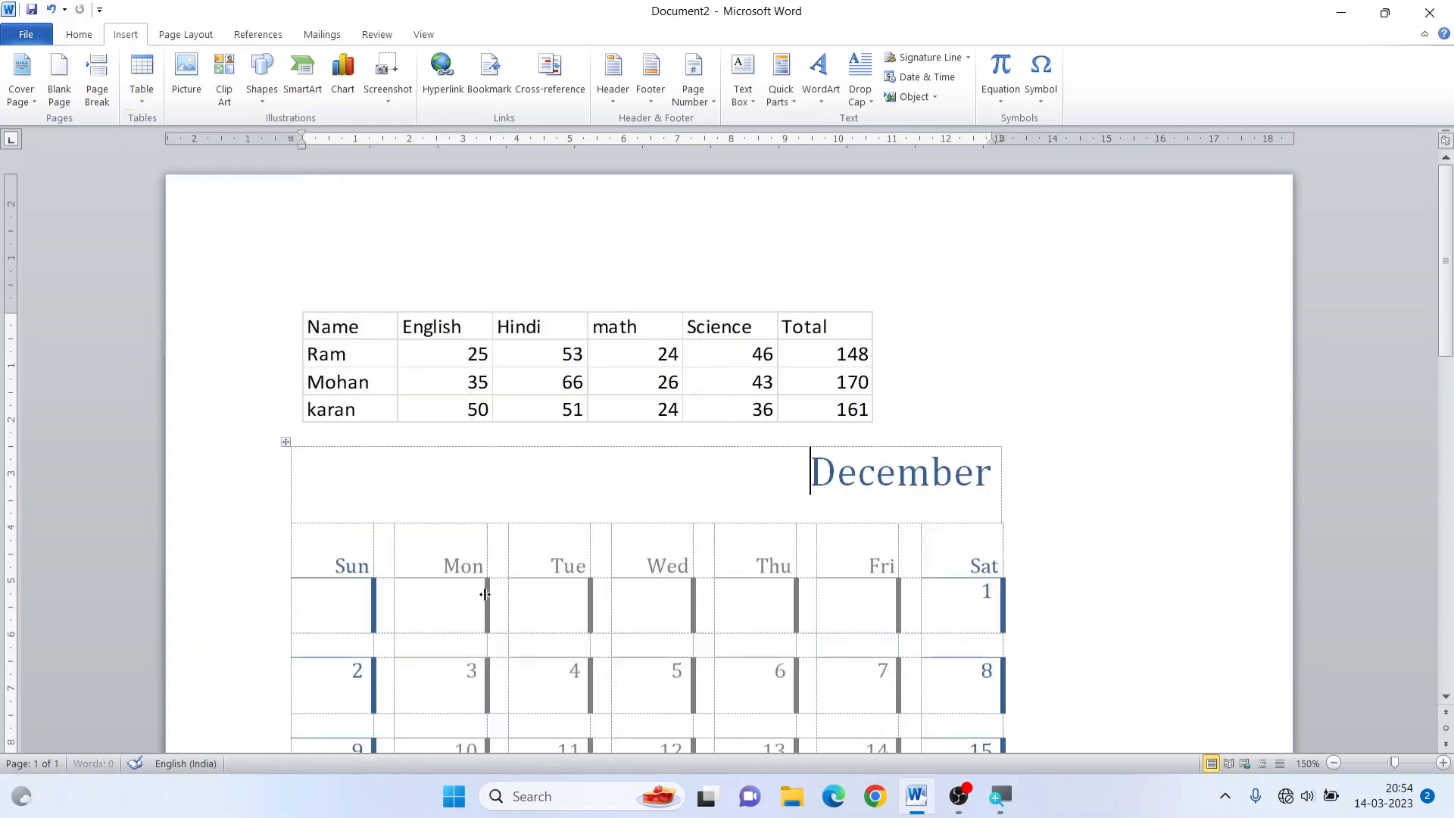
{"action": "scroll", "coordinate": [685, 519], "scroll_direction": "down", "scroll_amount": 10}
{"action": "scroll", "coordinate": [674, 543], "scroll_direction": "up", "scroll_amount": 10}
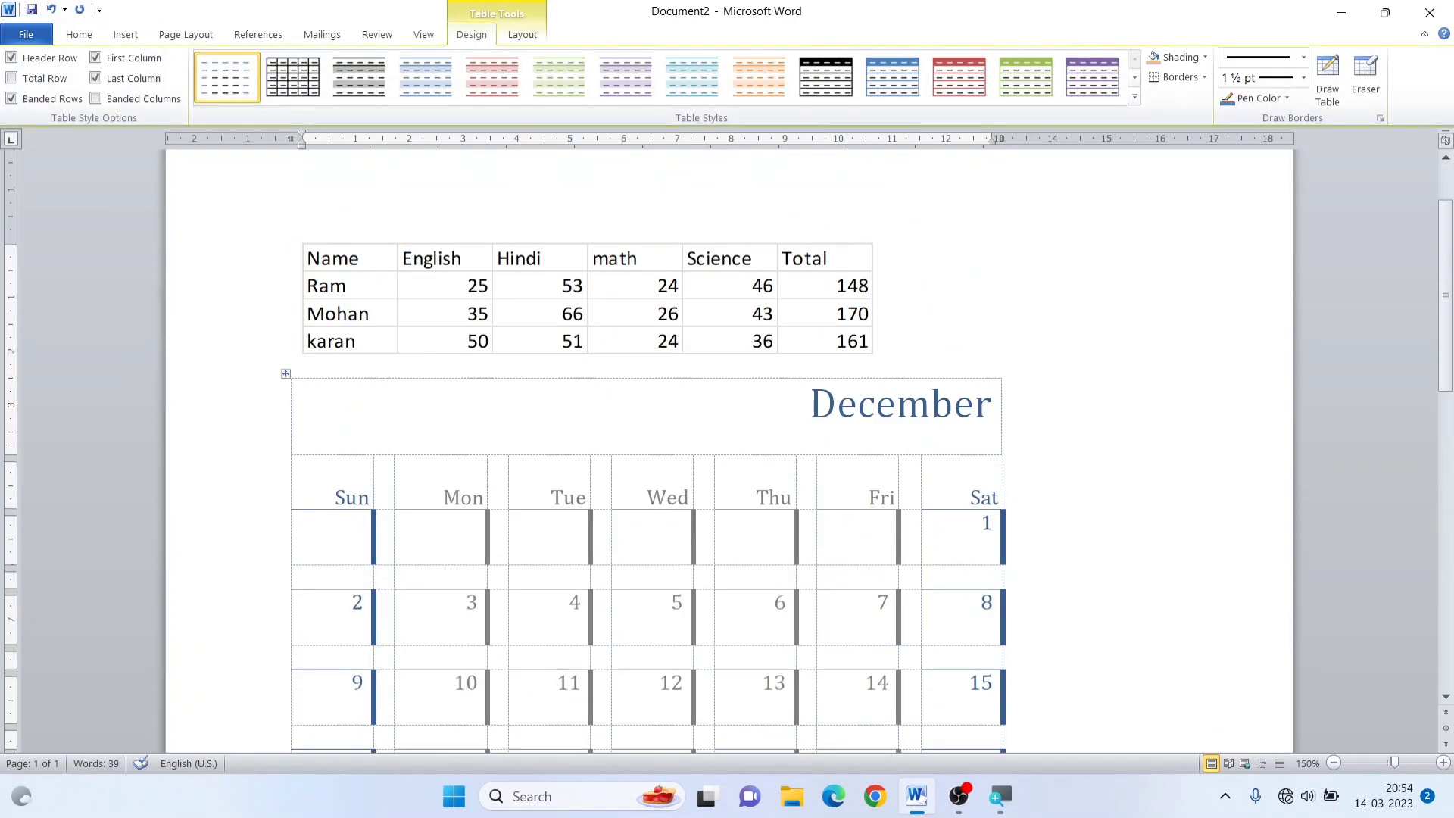
Delete both the embedded marks spreadsheet and the December calendar table from the document
{"action": "left_click_drag", "start_coordinate": [259, 358], "coordinate": [432, 668]}
{"action": "key", "text": "Delete"}
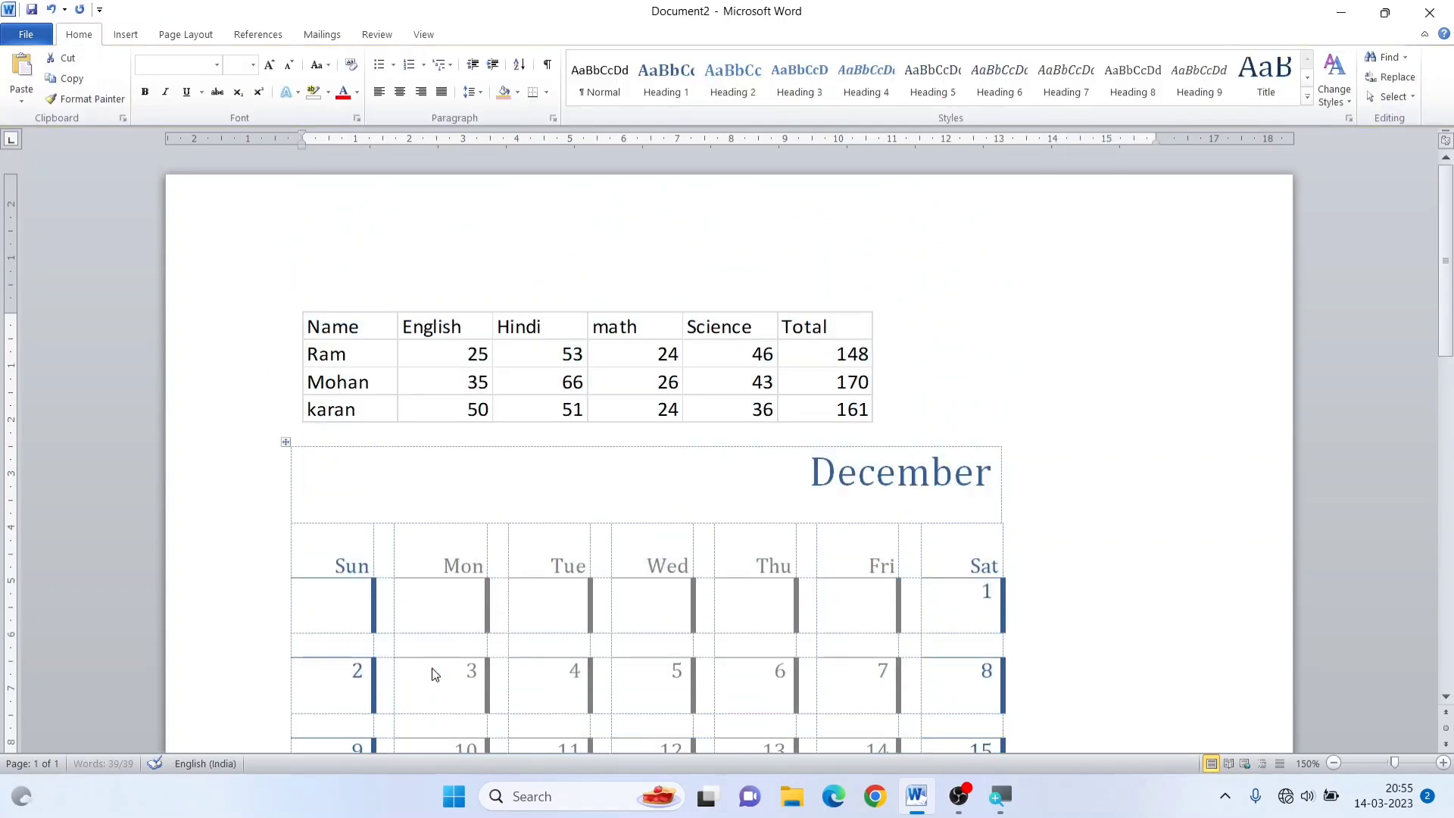
{"action": "left_click", "coordinate": [137, 38]}
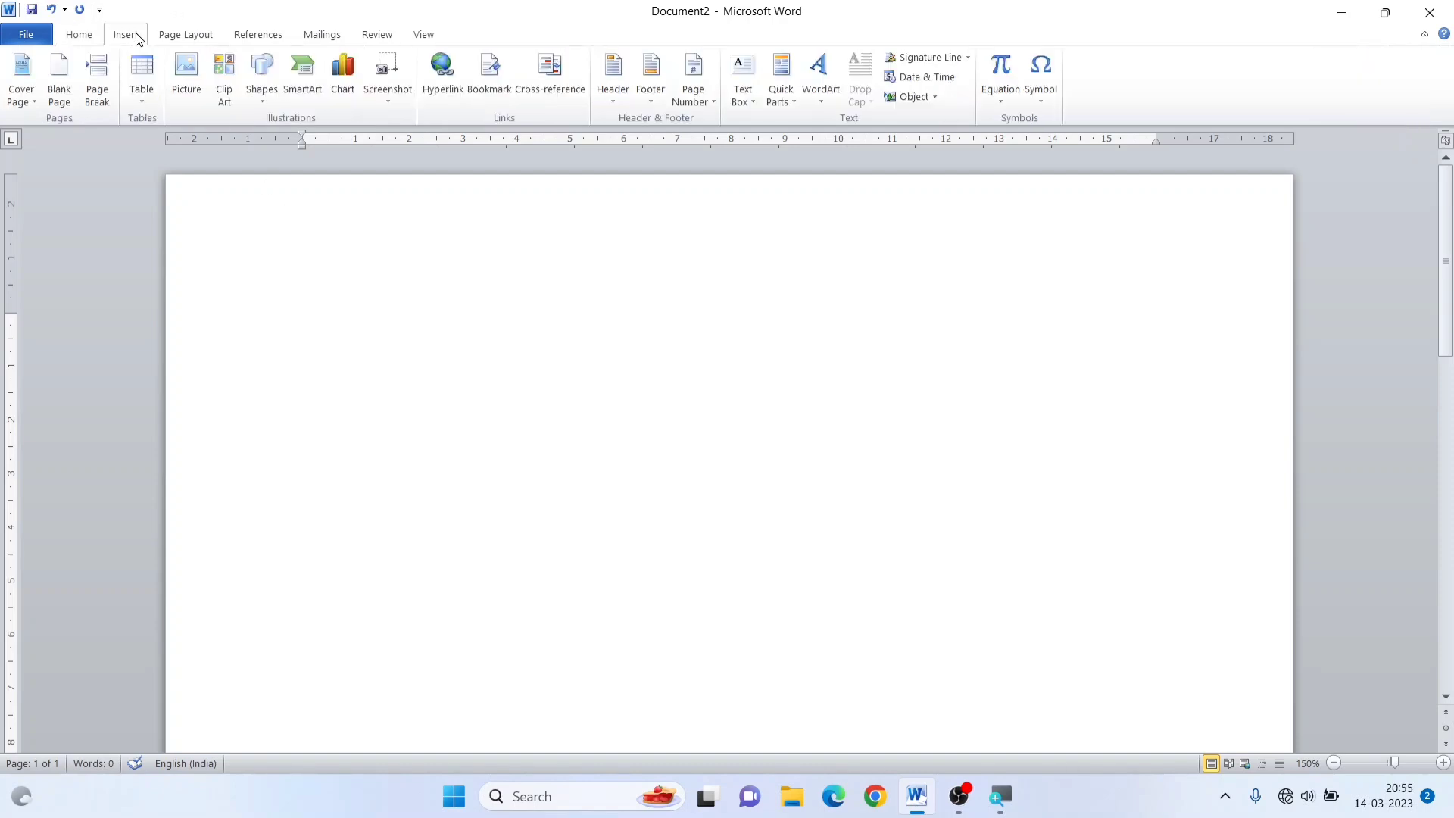
{"action": "left_click", "coordinate": [146, 103]}
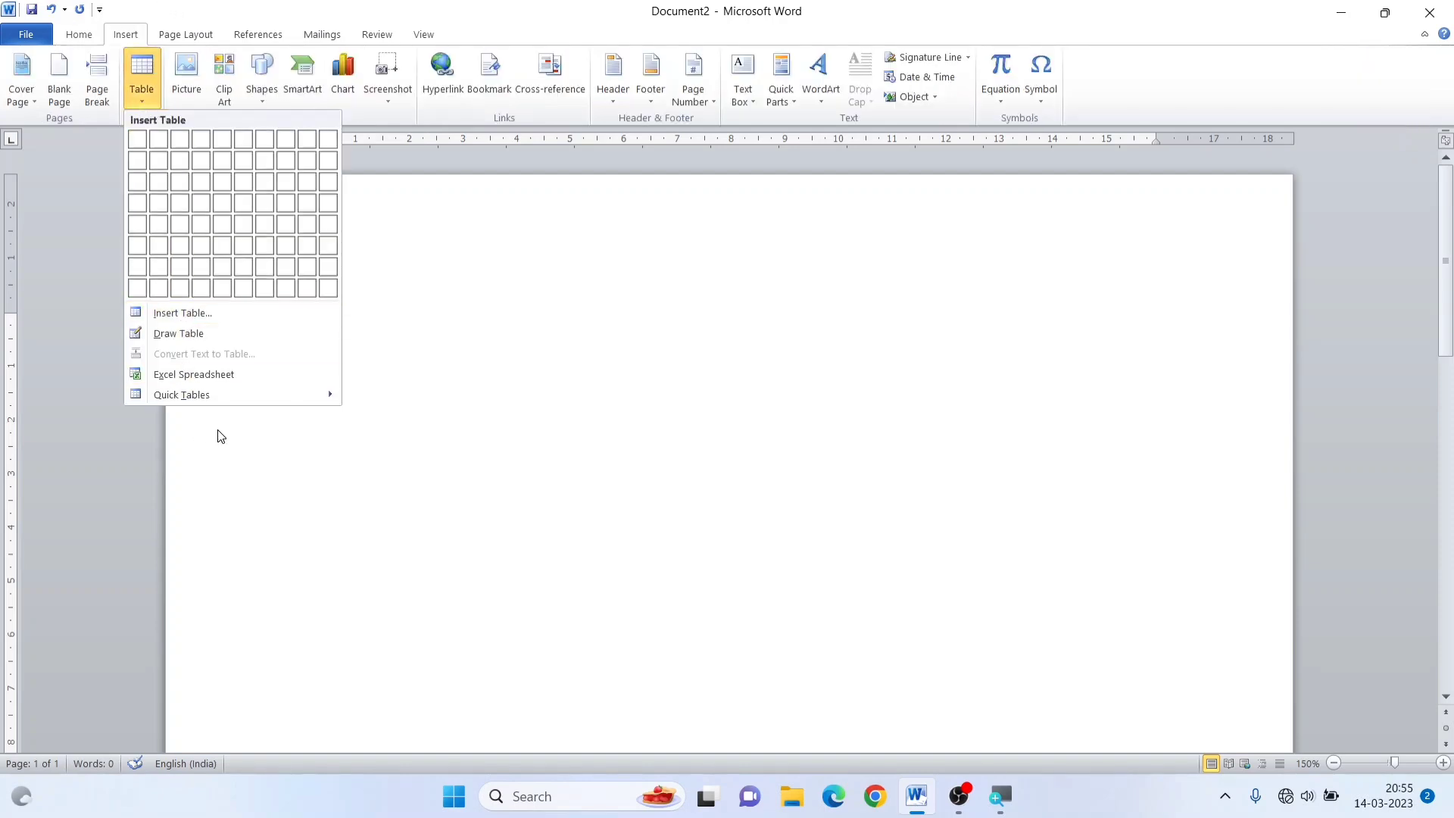
{"action": "mouse_move", "coordinate": [220, 395]}
{"action": "left_click", "coordinate": [554, 189]}
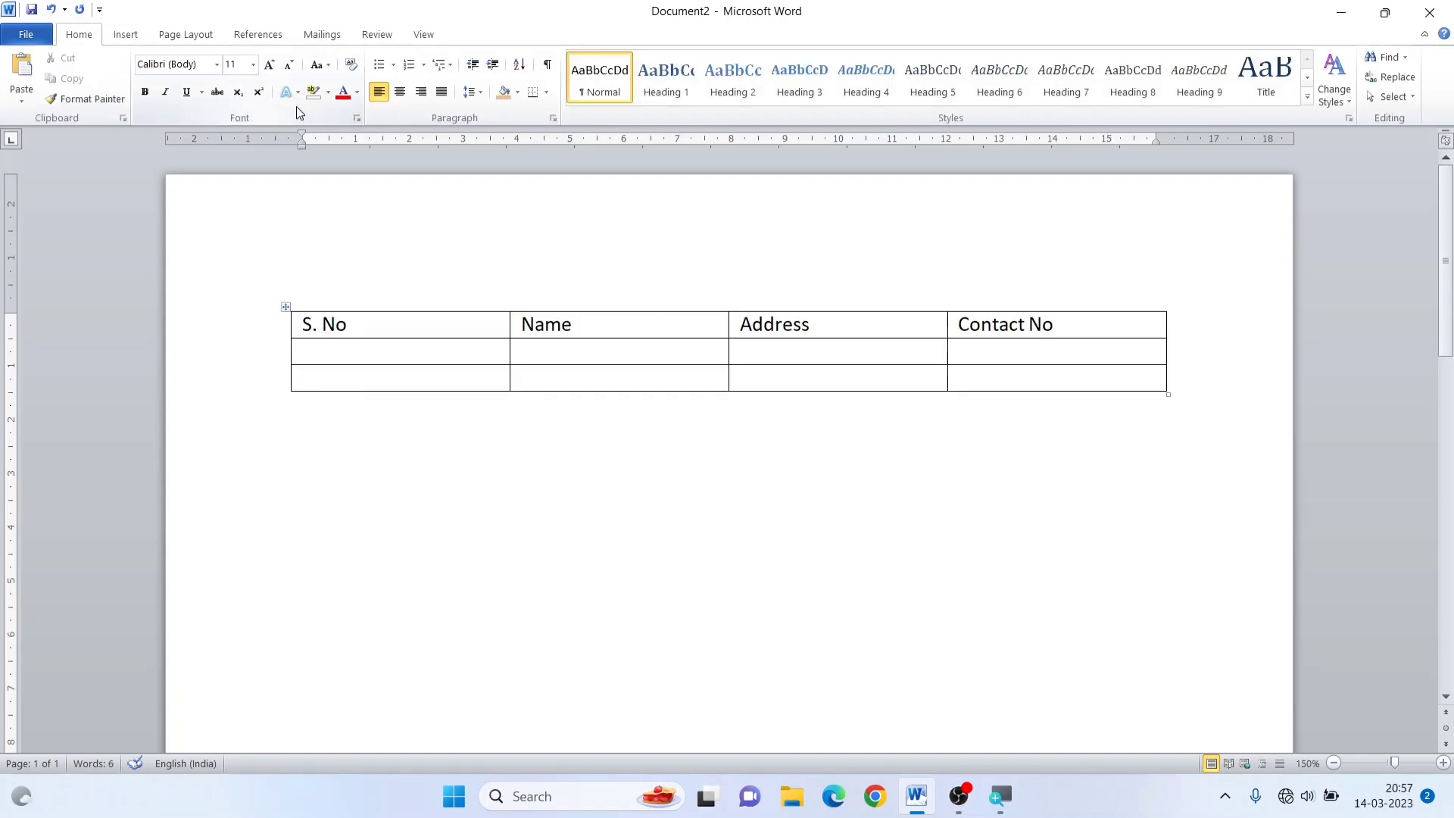
Examine the Table Tools design and layout commands available for the S. No, Name, Address and Contact No table
{"action": "left_click", "coordinate": [375, 350]}
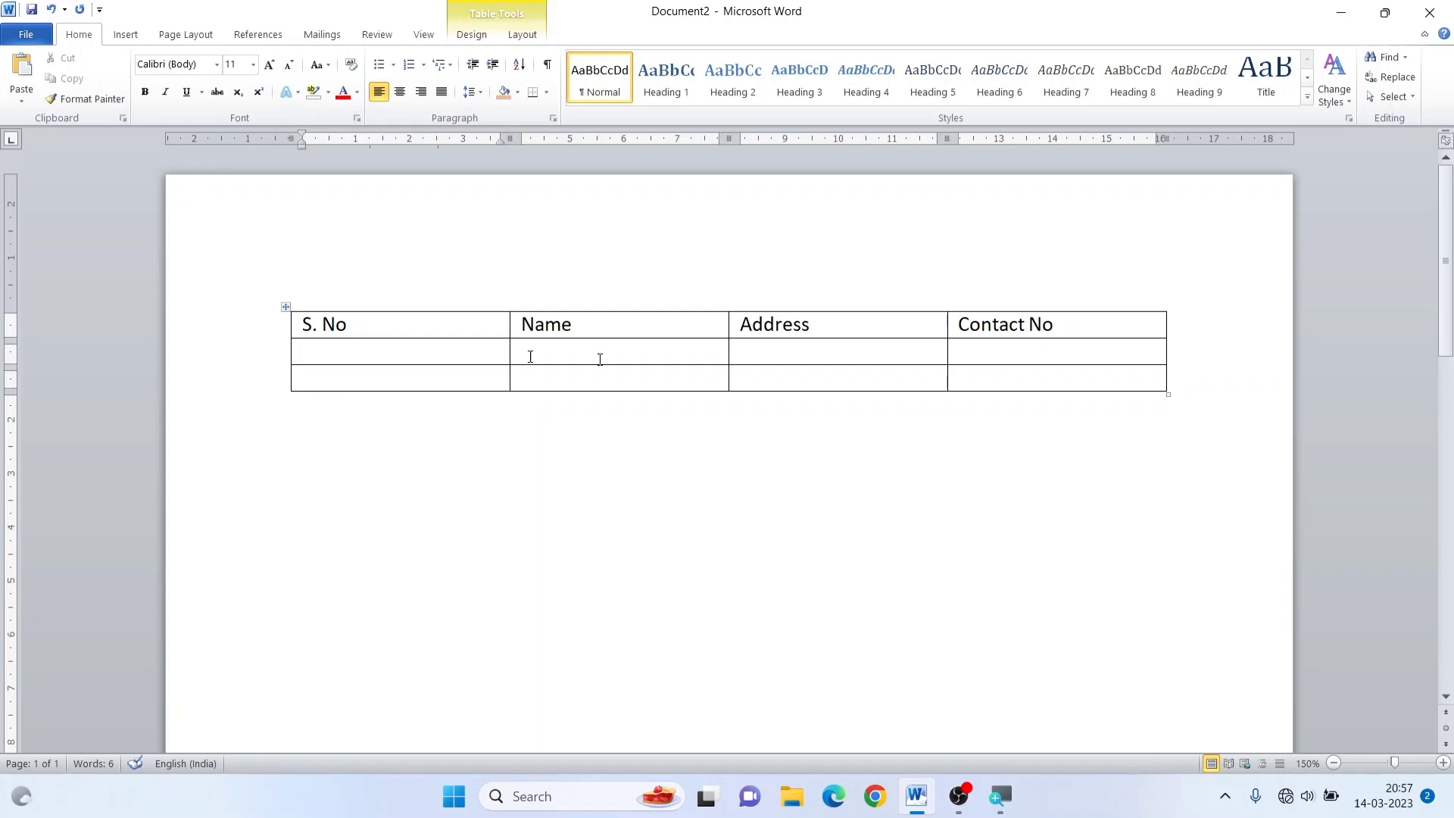
{"action": "left_click", "coordinate": [286, 307]}
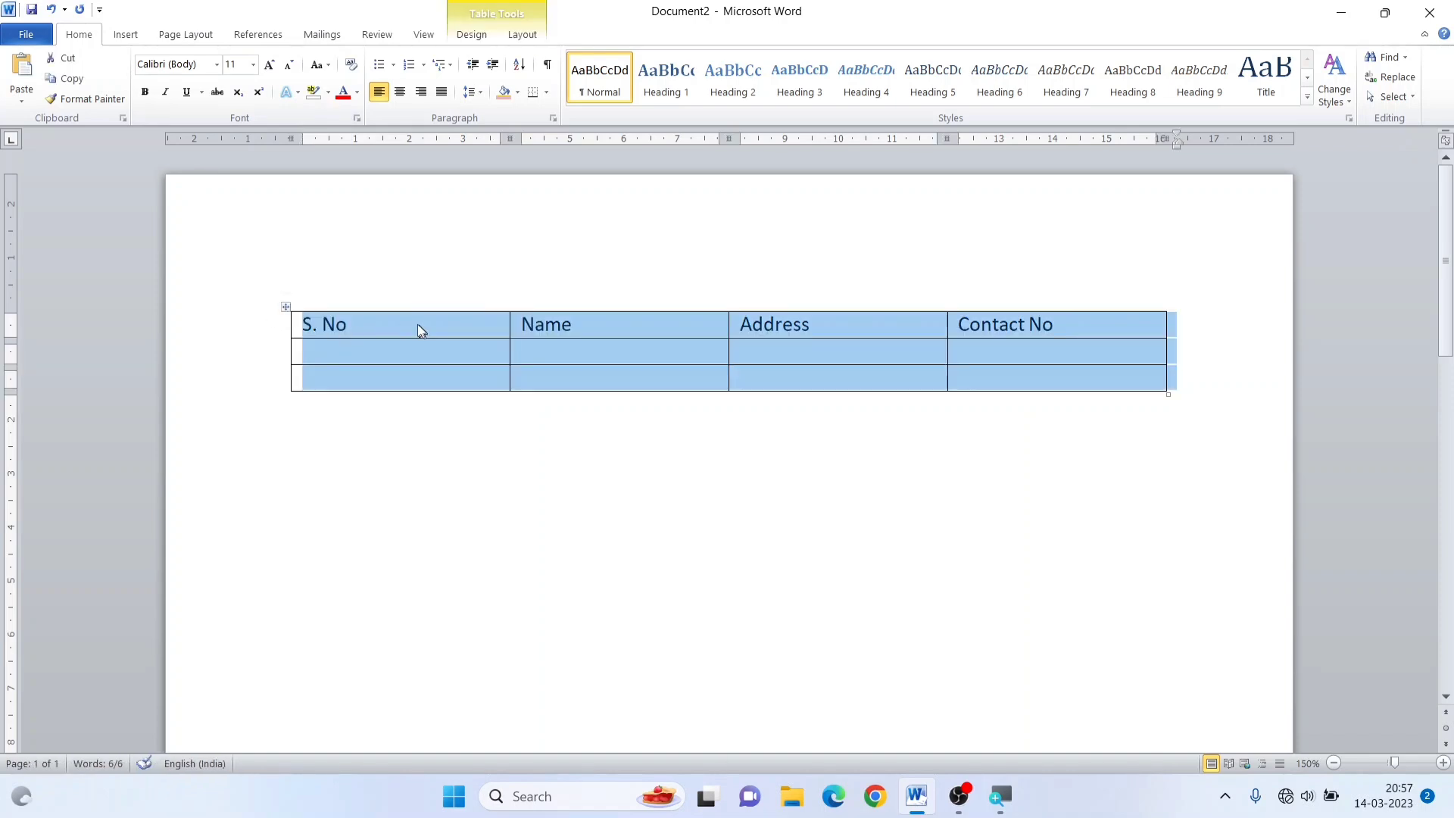
{"action": "left_click", "coordinate": [418, 475]}
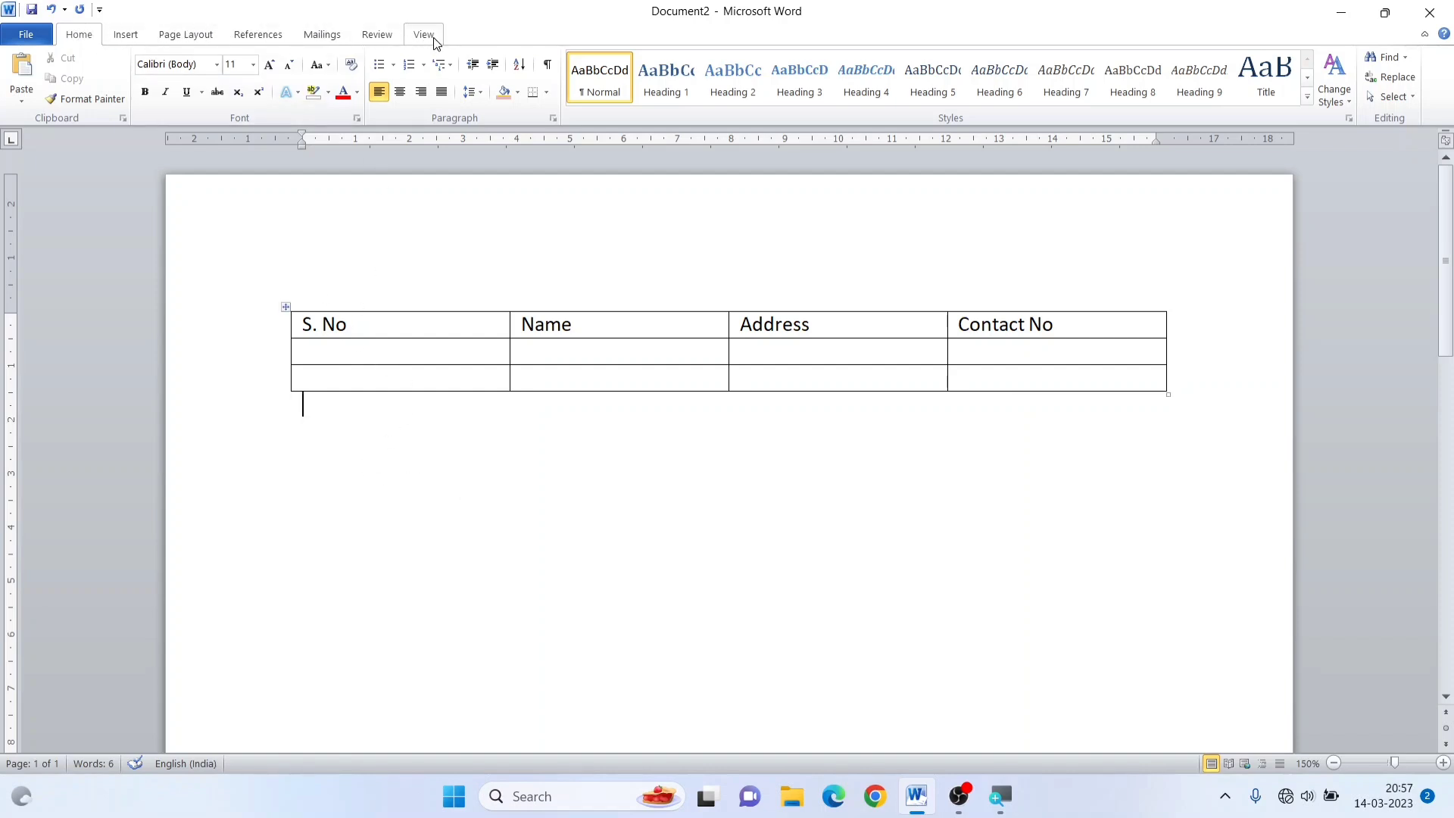
{"action": "left_click", "coordinate": [390, 328]}
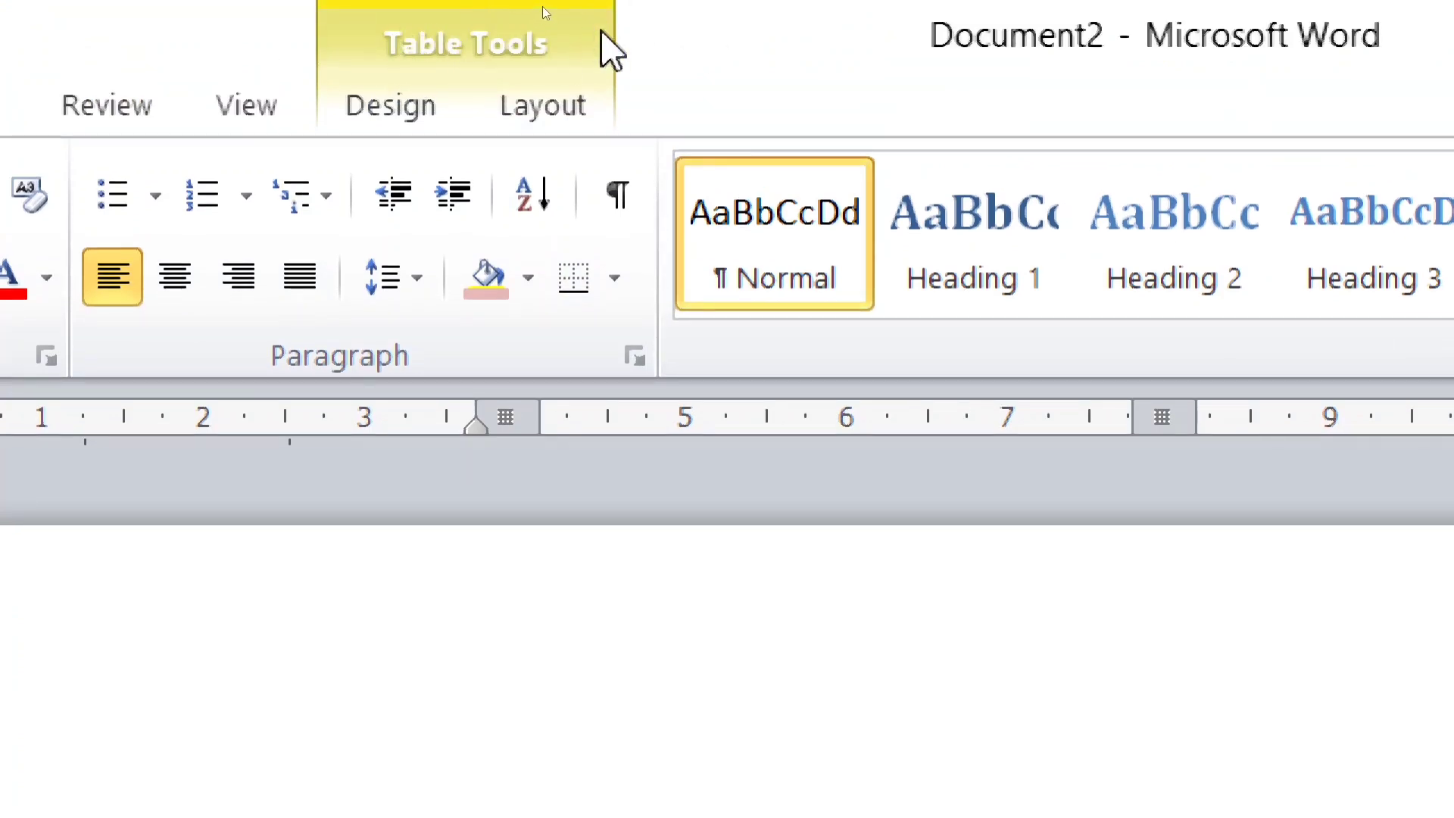
{"action": "left_click", "coordinate": [383, 102]}
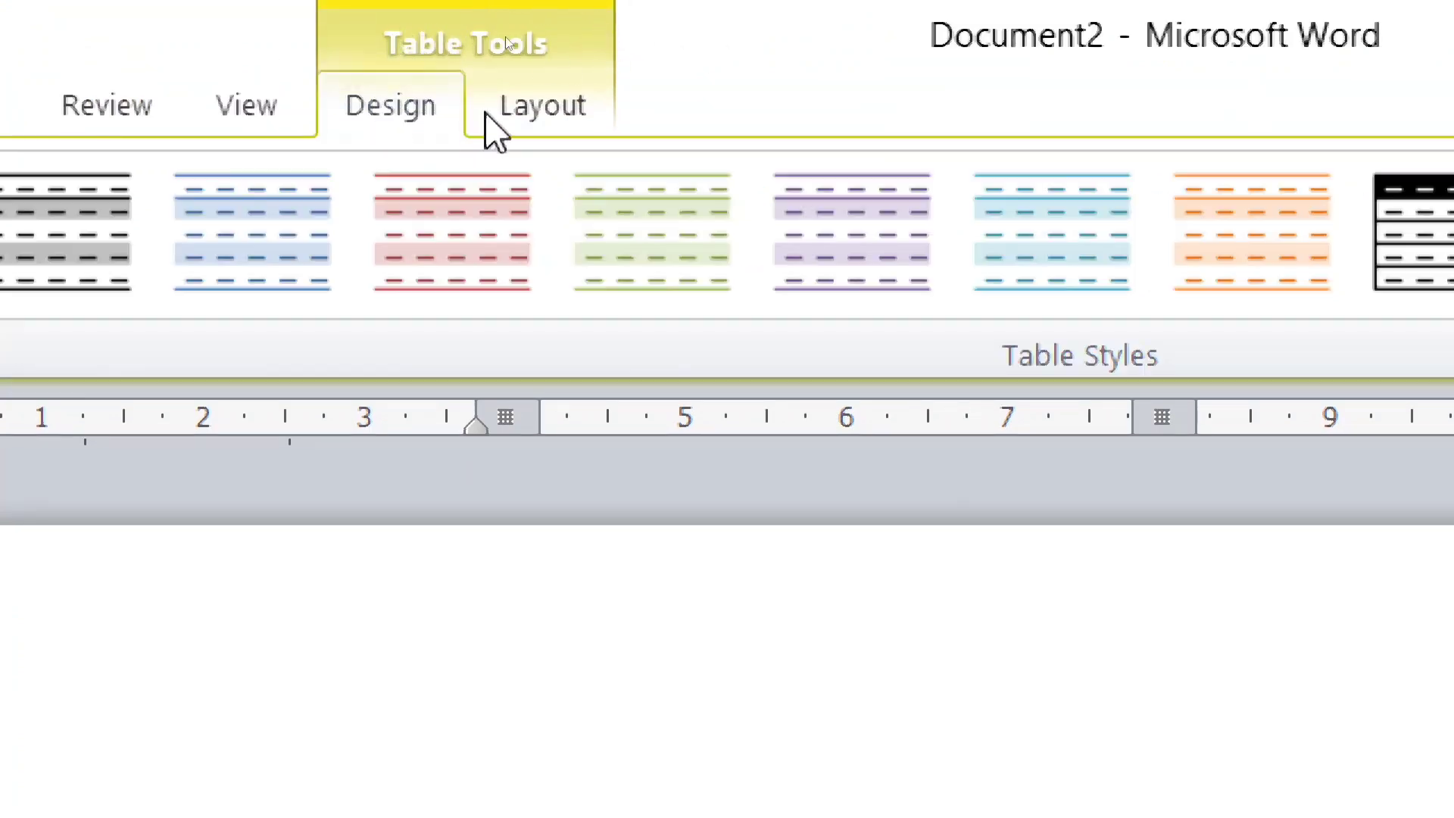
{"action": "left_click", "coordinate": [579, 114]}
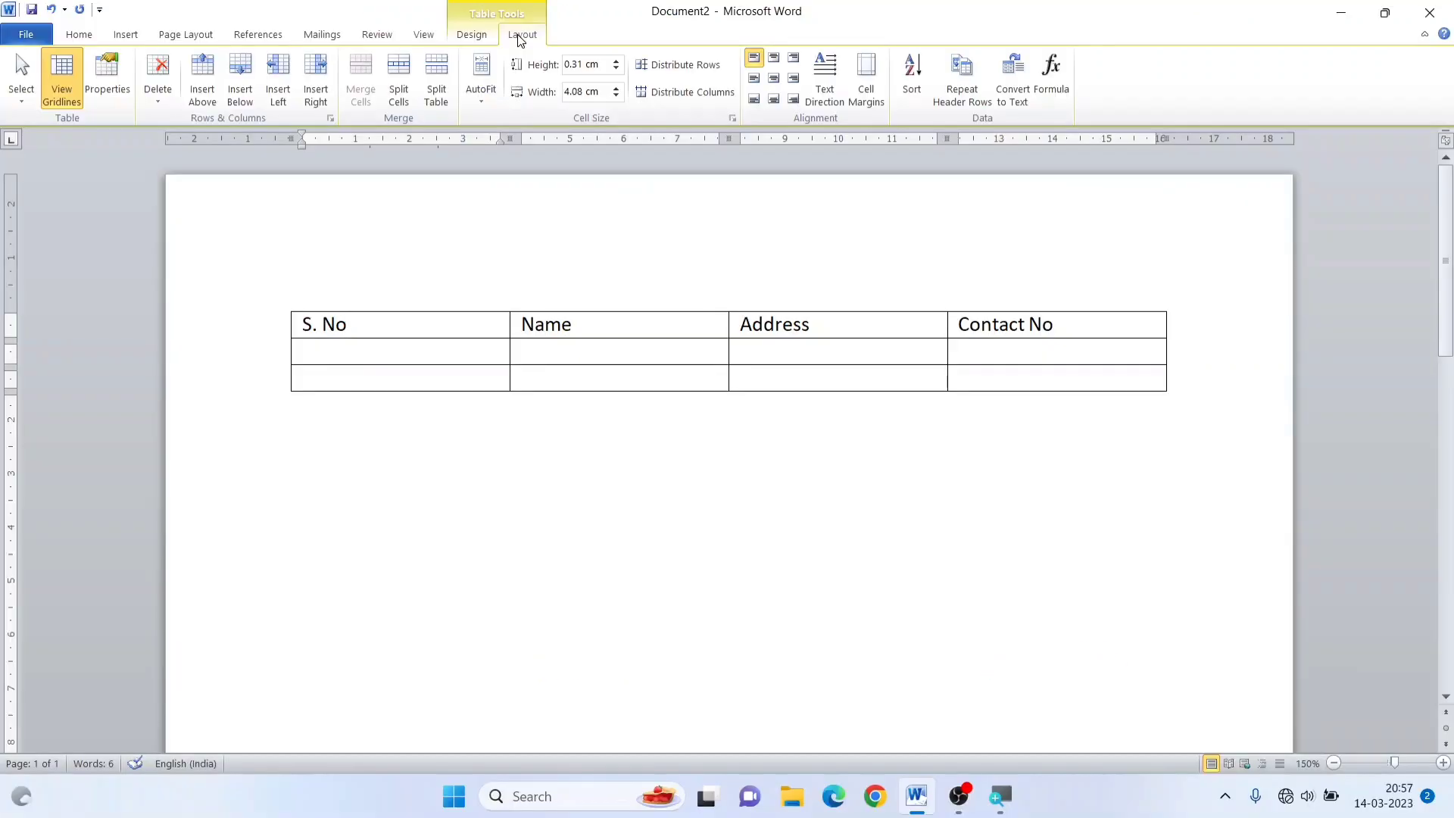
Apply the built-in table style with a blue header row and first column, grey banding and thick black horizontal borders
{"action": "left_click", "coordinate": [477, 35]}
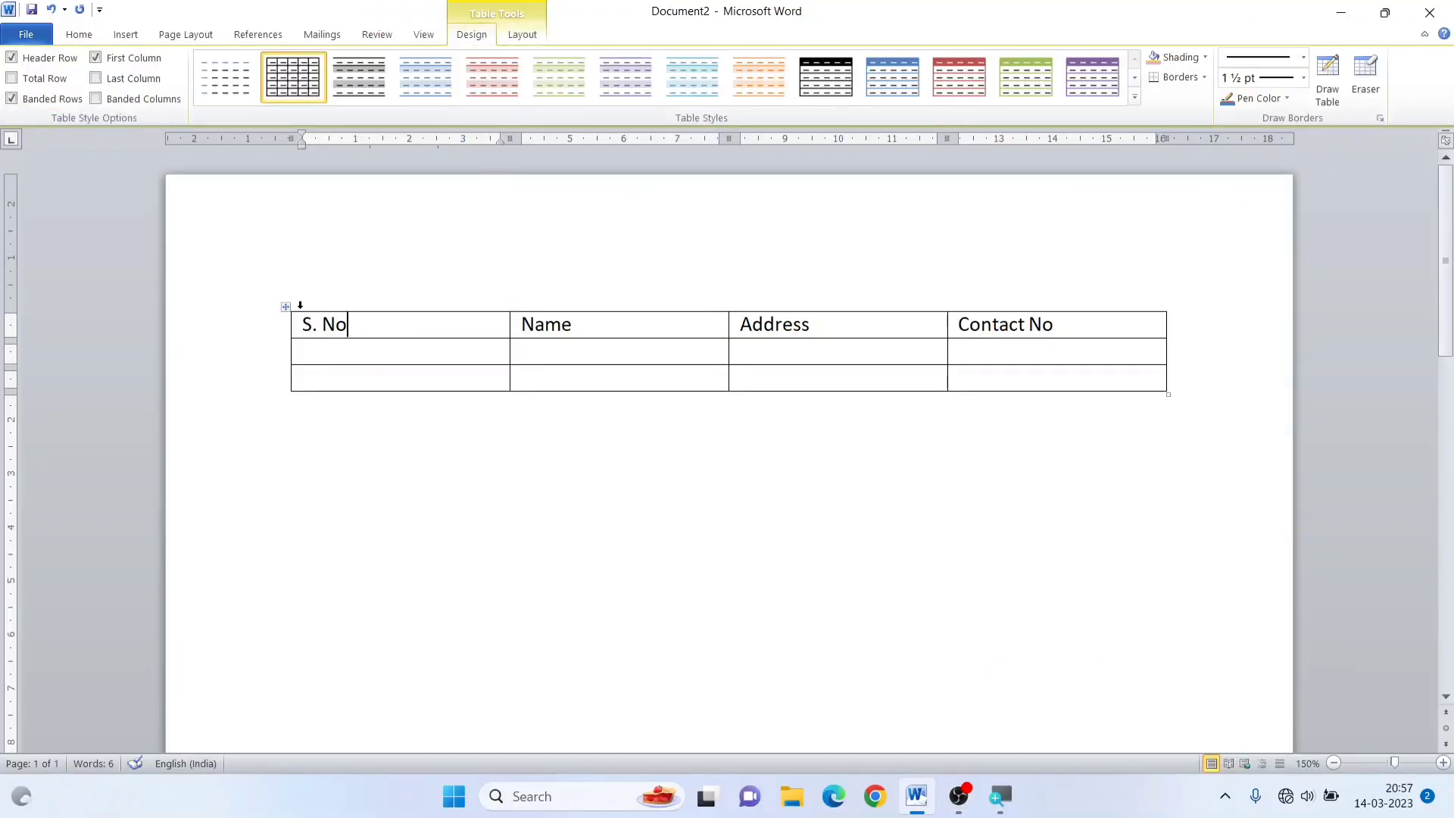
{"action": "left_click", "coordinate": [285, 307]}
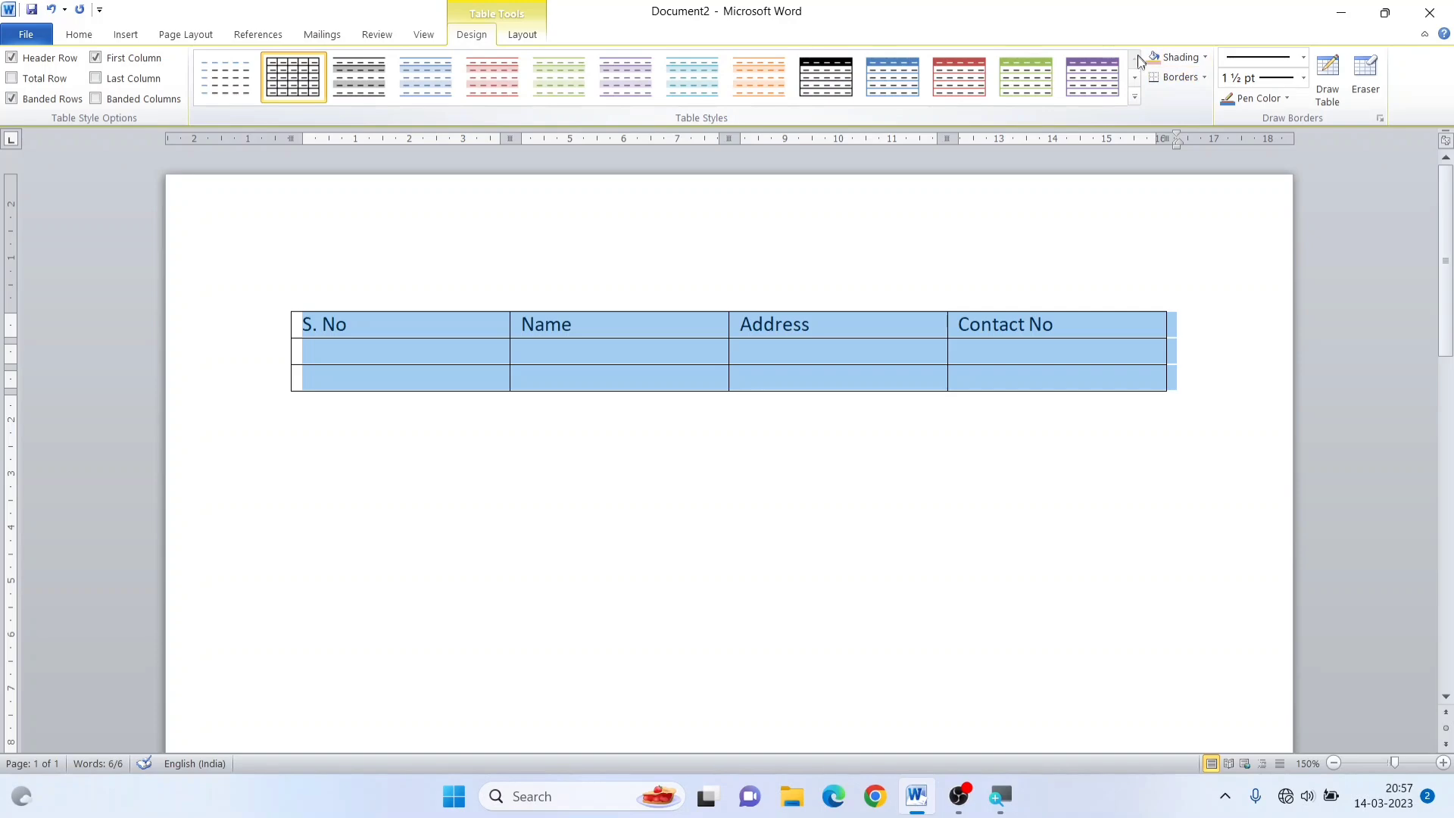
{"action": "left_click", "coordinate": [1134, 97]}
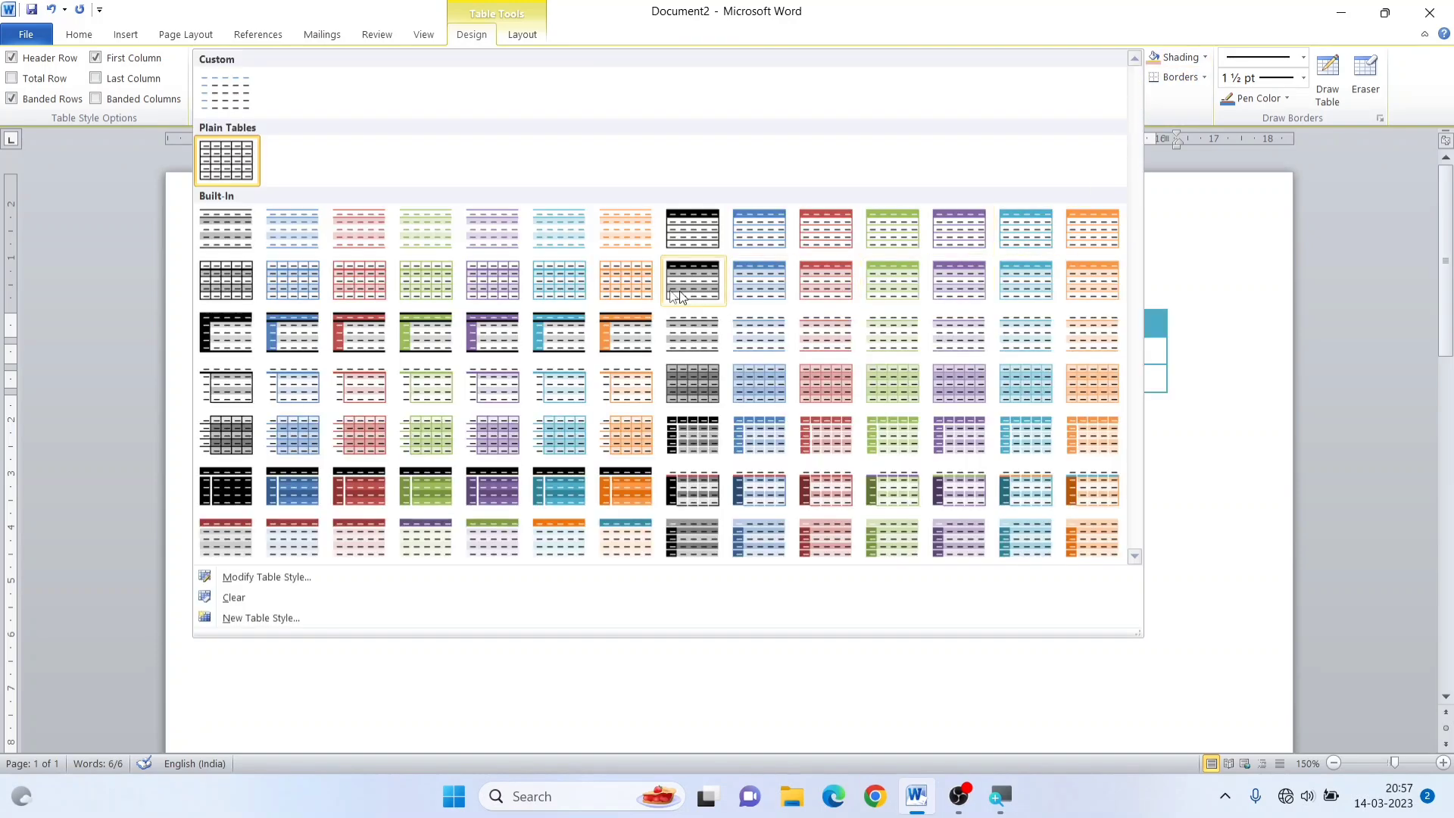
{"action": "left_click", "coordinate": [306, 334]}
{"action": "left_click", "coordinate": [676, 350]}
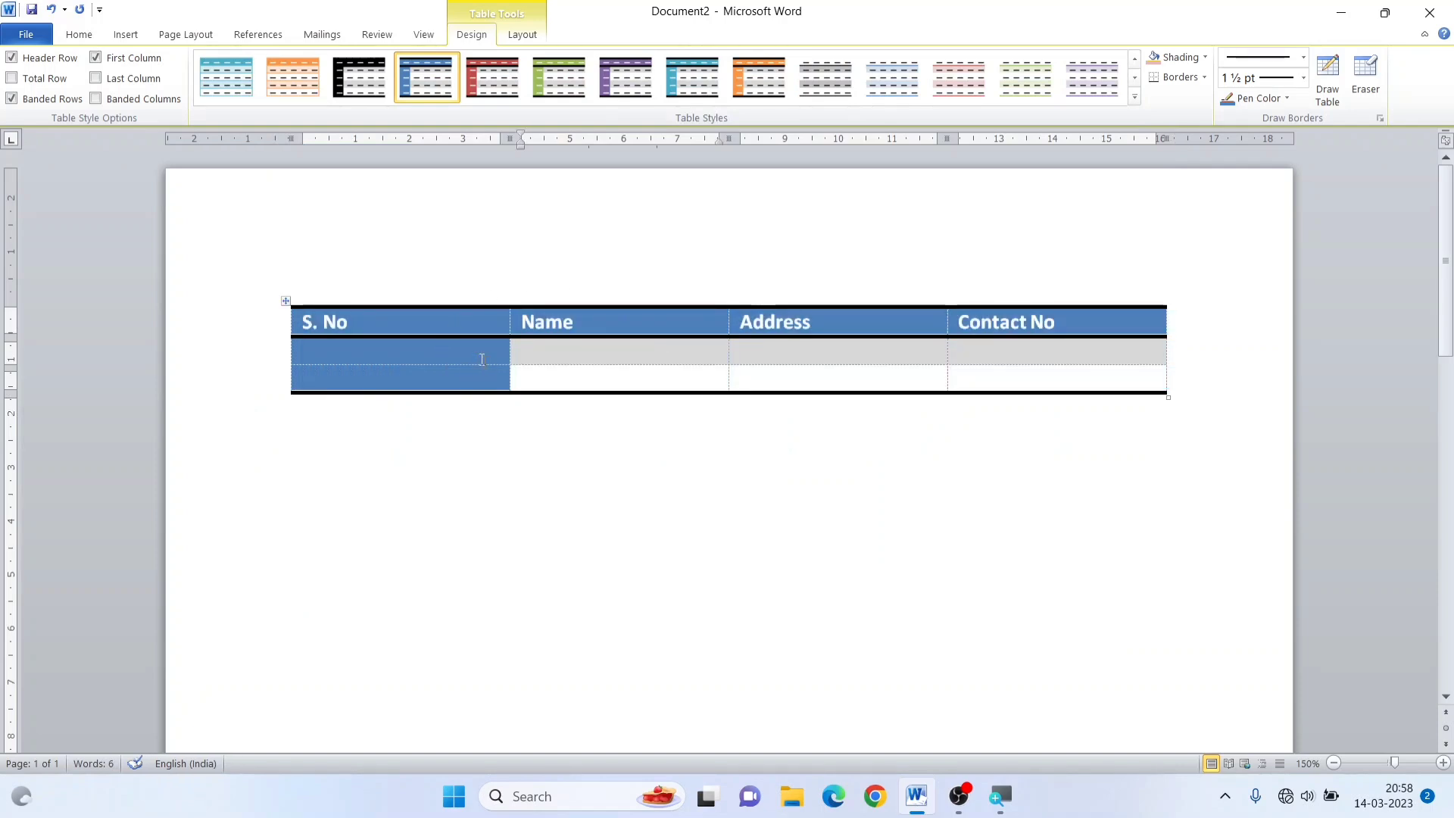
Add eight empty rows to the end of the table, starting from the last cell of the Contact No column
{"action": "left_click", "coordinate": [1095, 381]}
{"action": "key", "text": "Tab"}
{"action": "key", "text": "Tab"}
{"action": "key", "text": "Tab"}
{"action": "key", "text": "Tab"}
{"action": "key", "text": "Tab"}
{"action": "key", "text": "Tab"}
{"action": "key", "text": "Tab"}
{"action": "key", "text": "Tab"}
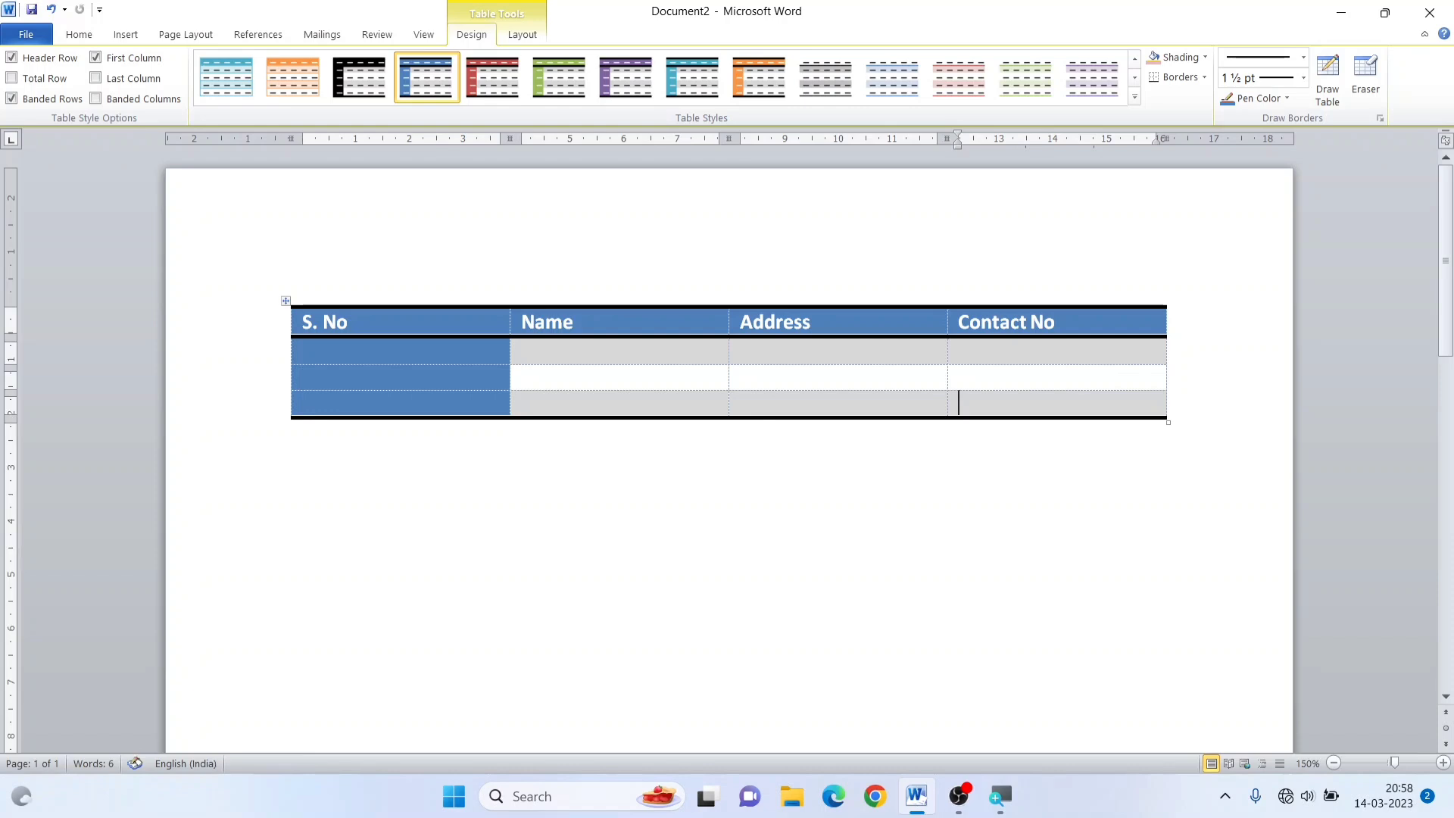
{"action": "key", "text": "Tab"}
{"action": "key", "text": "Tab"}
{"action": "key", "text": "Tab"}
{"action": "key", "text": "Tab"}
{"action": "key", "text": "Tab"}
{"action": "key", "text": "Tab"}
{"action": "key", "text": "Tab"}
{"action": "key", "text": "Tab"}
{"action": "key", "text": "Tab"}
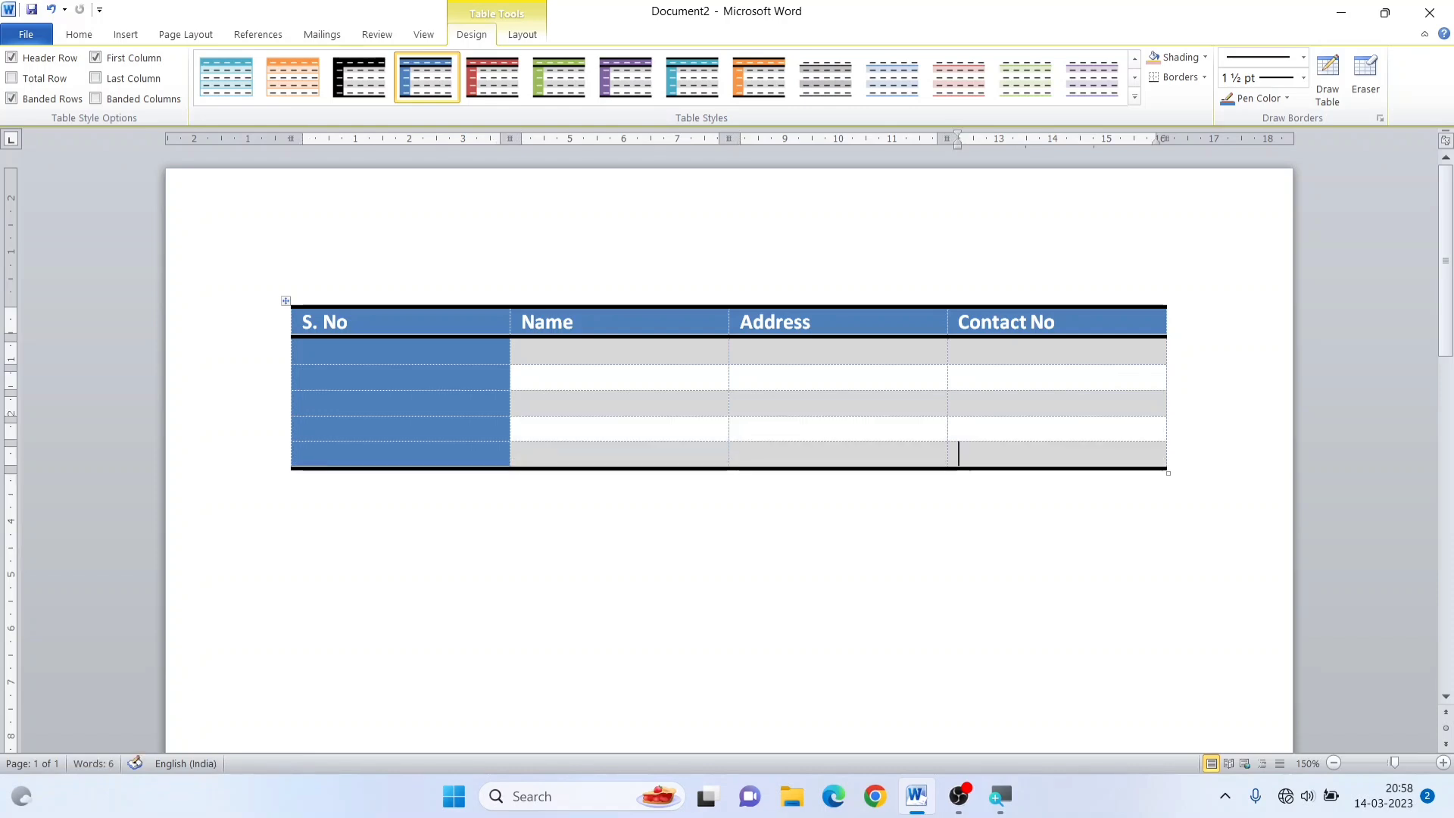
{"action": "key", "text": "Tab"}
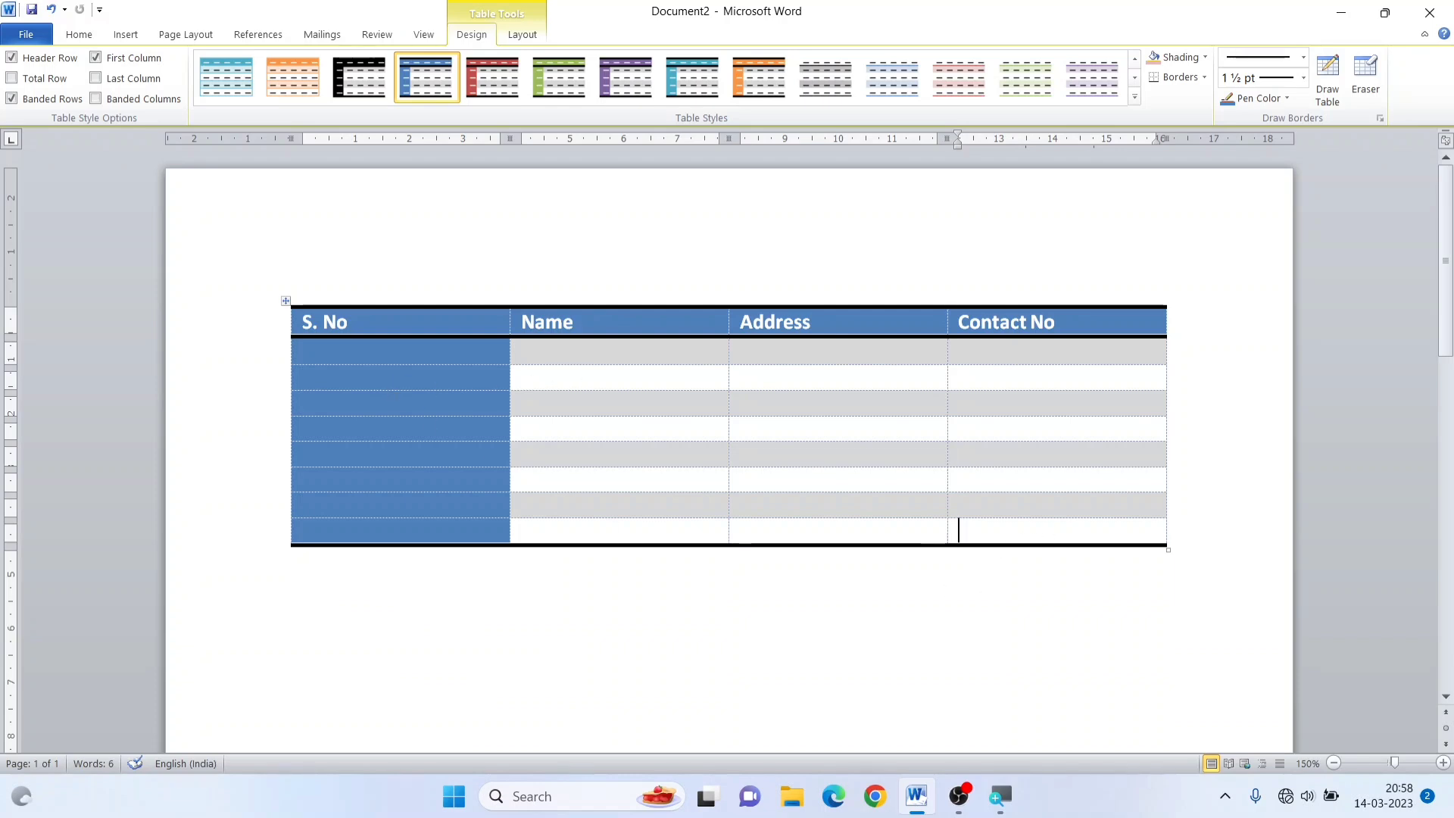
{"action": "key", "text": "Tab"}
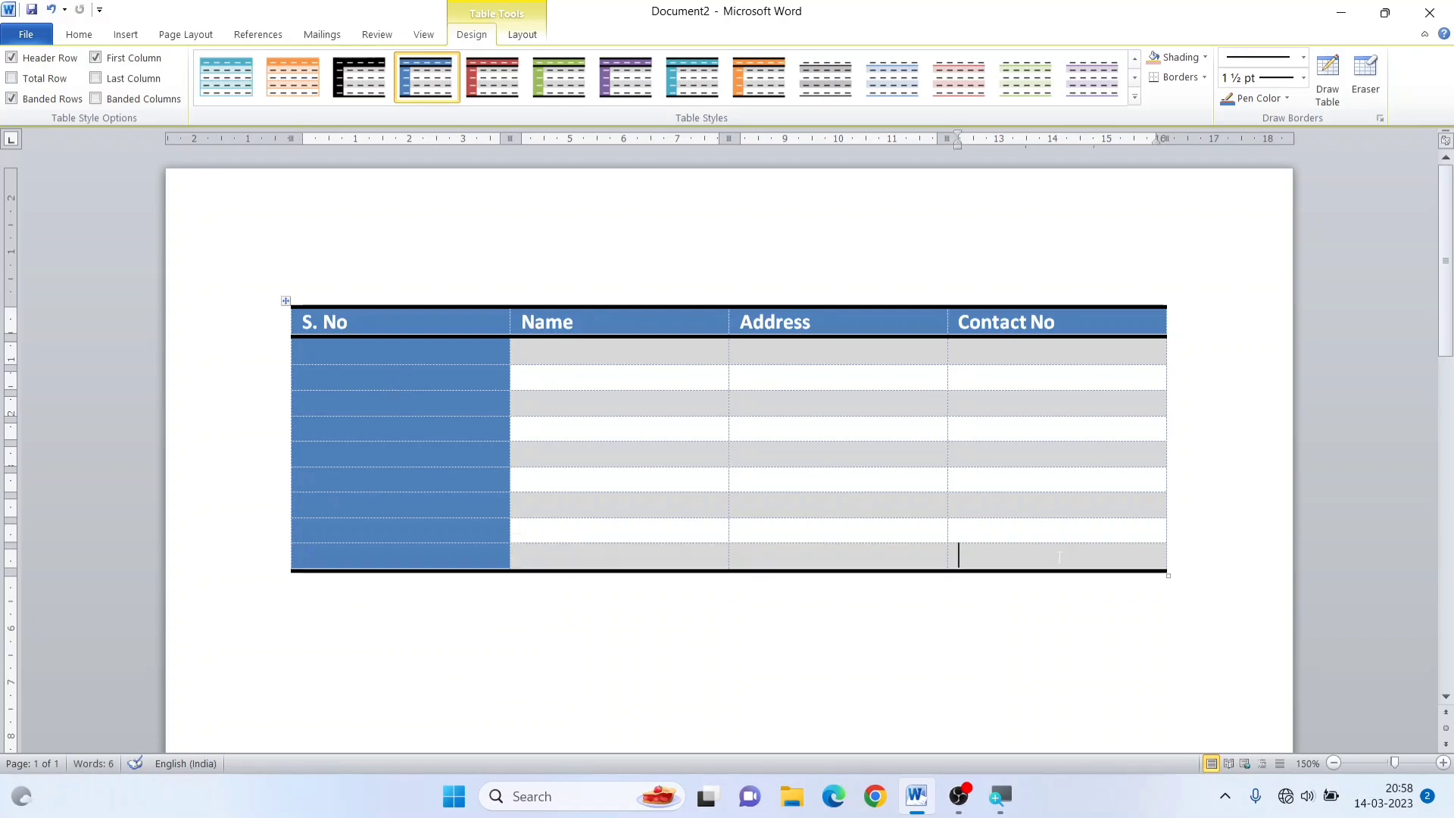
{"action": "key", "text": "Tab"}
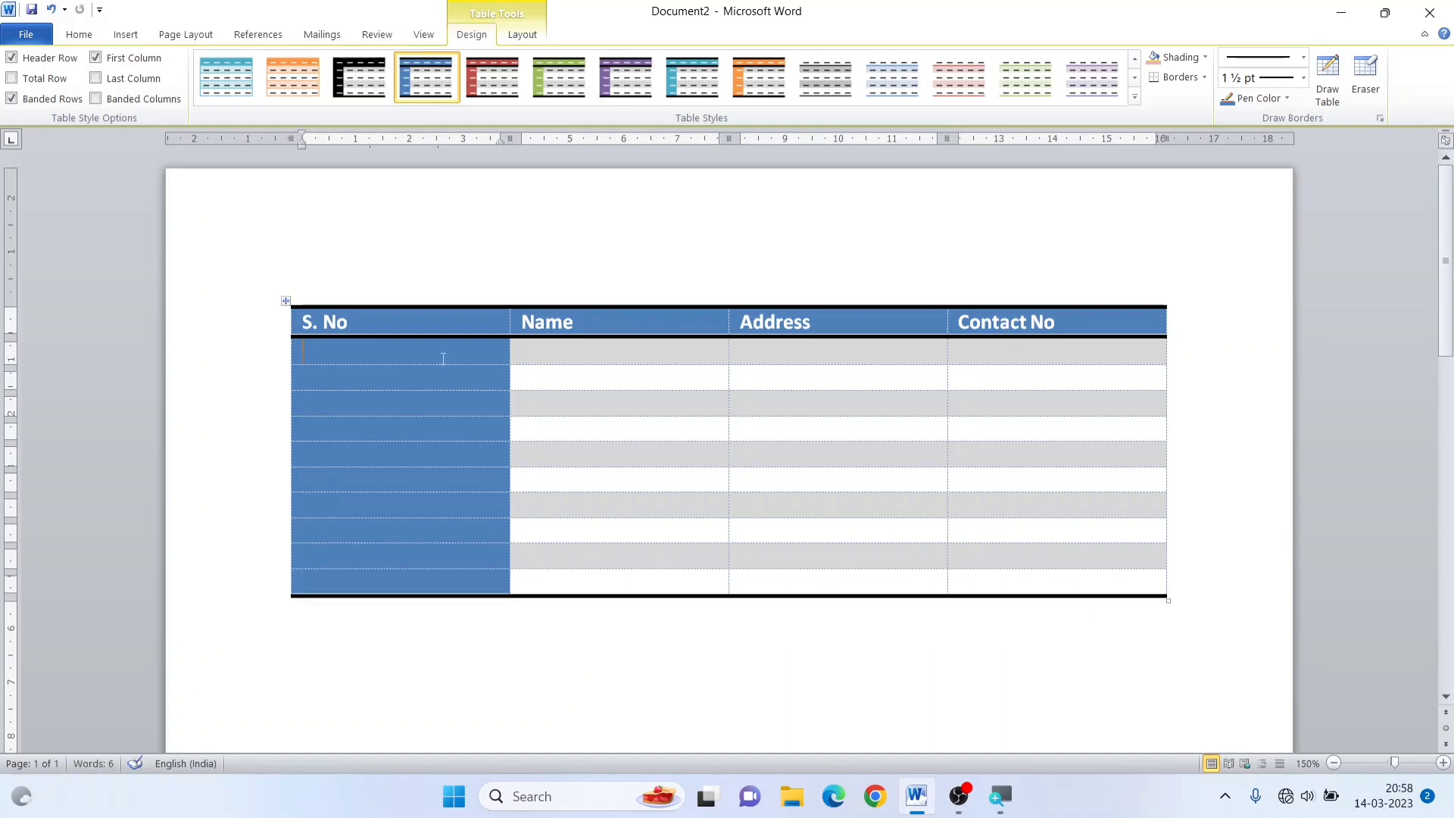
Select the whole table and switch its Header Row formatting off and back on several times
{"action": "left_click", "coordinate": [285, 302]}
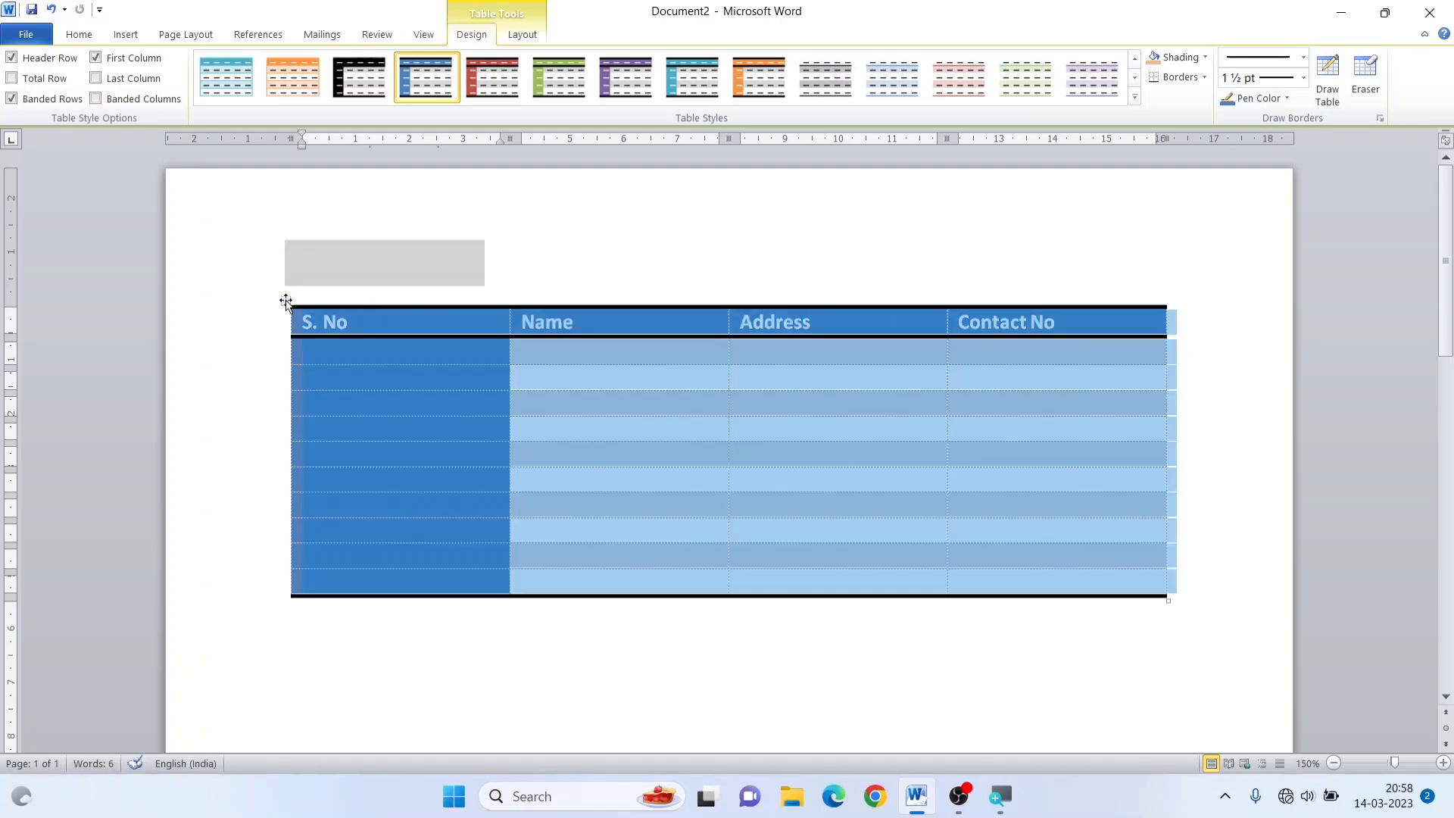
{"action": "left_click", "coordinate": [12, 59]}
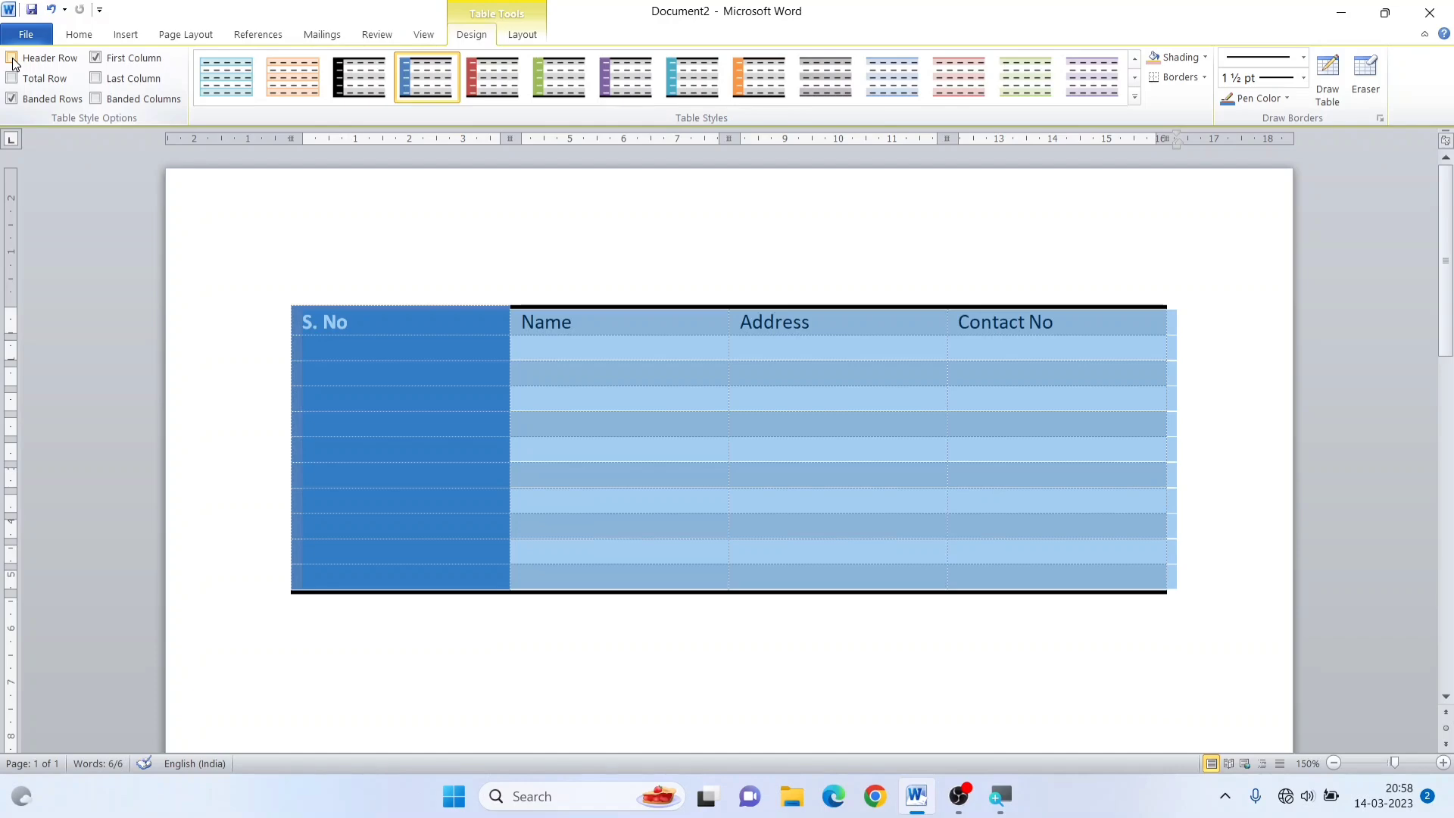
{"action": "left_click", "coordinate": [12, 59]}
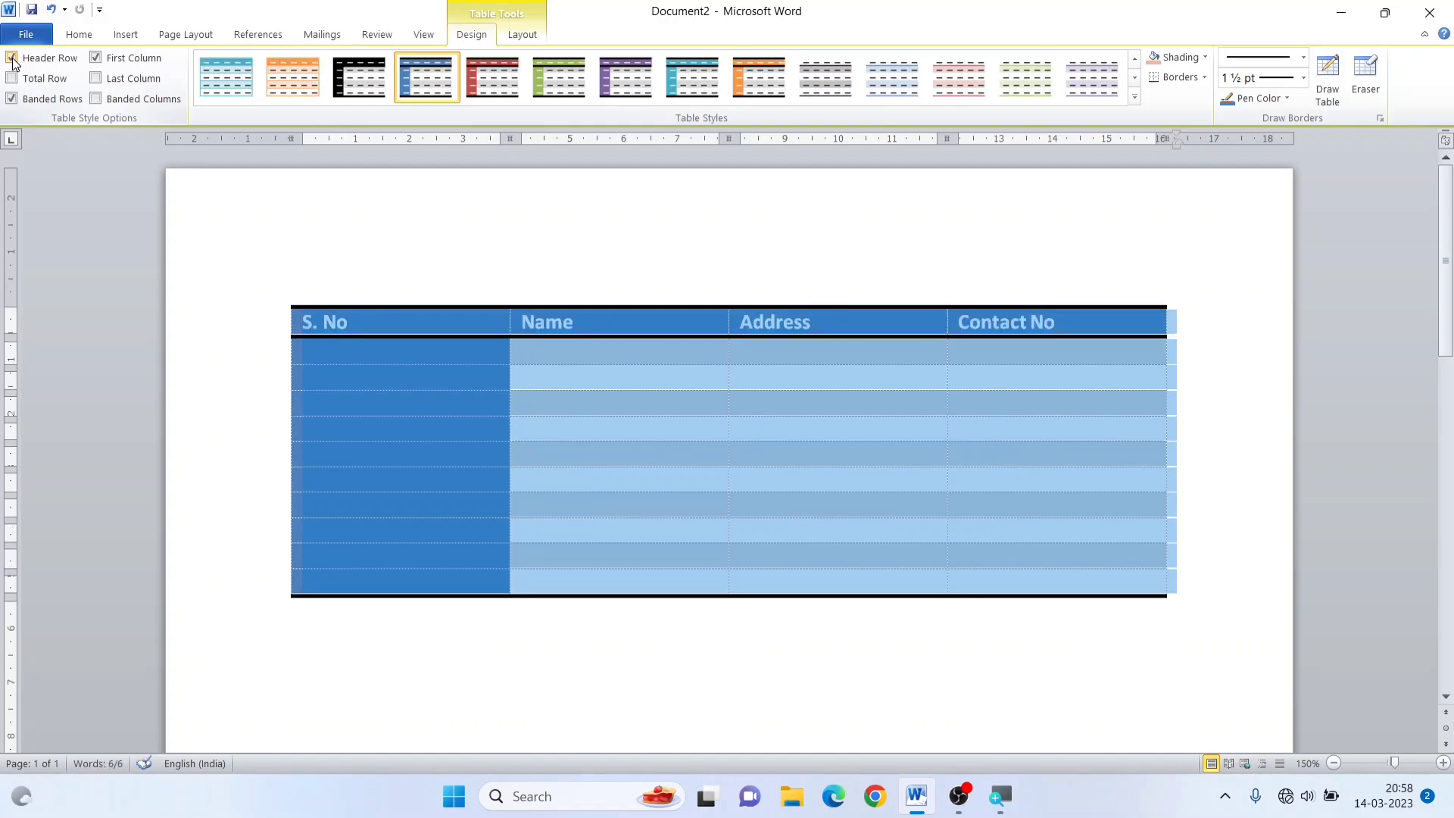
{"action": "left_click", "coordinate": [12, 59]}
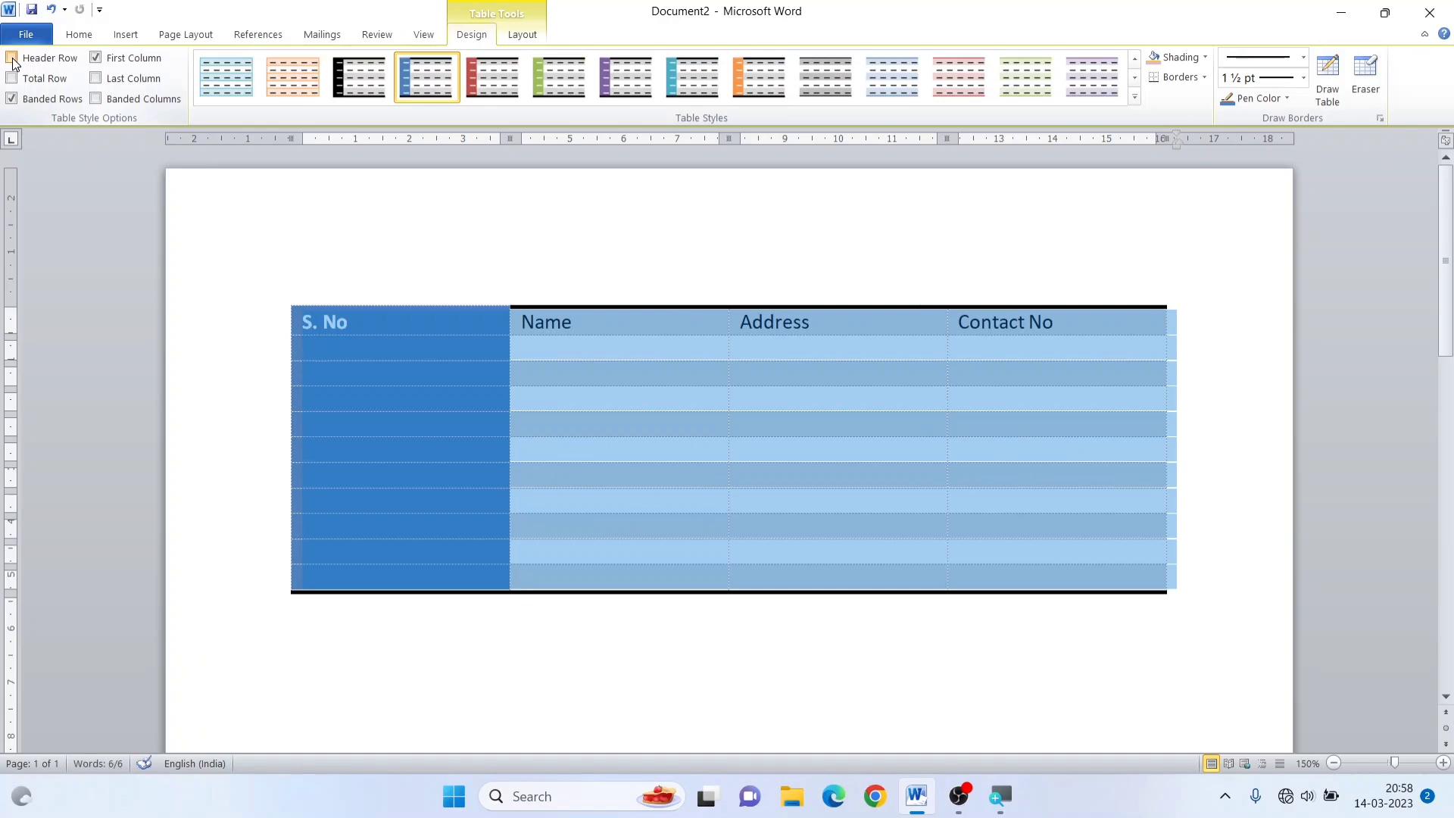
{"action": "left_click", "coordinate": [12, 59]}
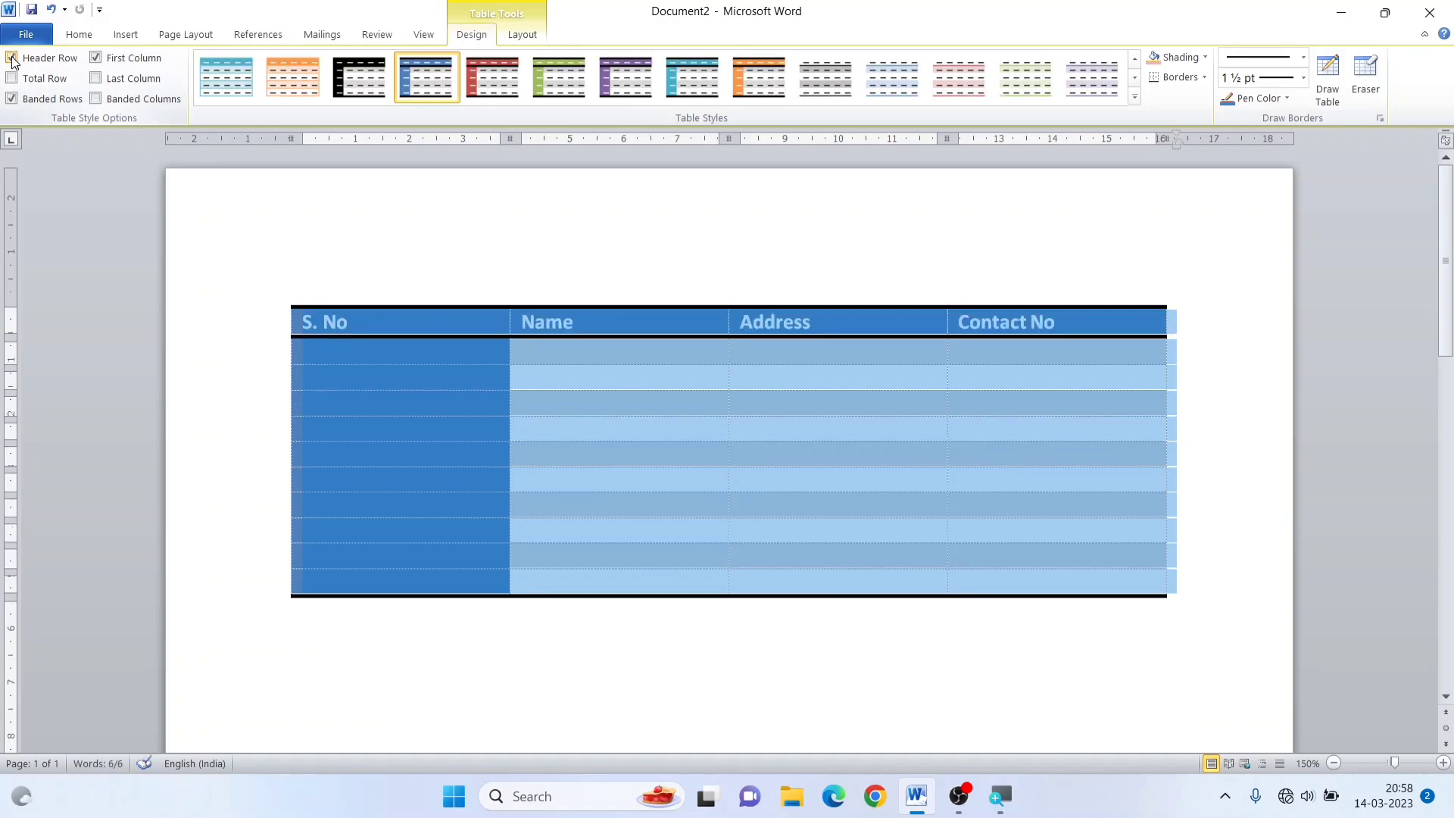
{"action": "left_click", "coordinate": [12, 60]}
{"action": "left_click", "coordinate": [12, 59]}
Switch the table's First Column formatting off and back on twice
{"action": "left_click", "coordinate": [95, 58]}
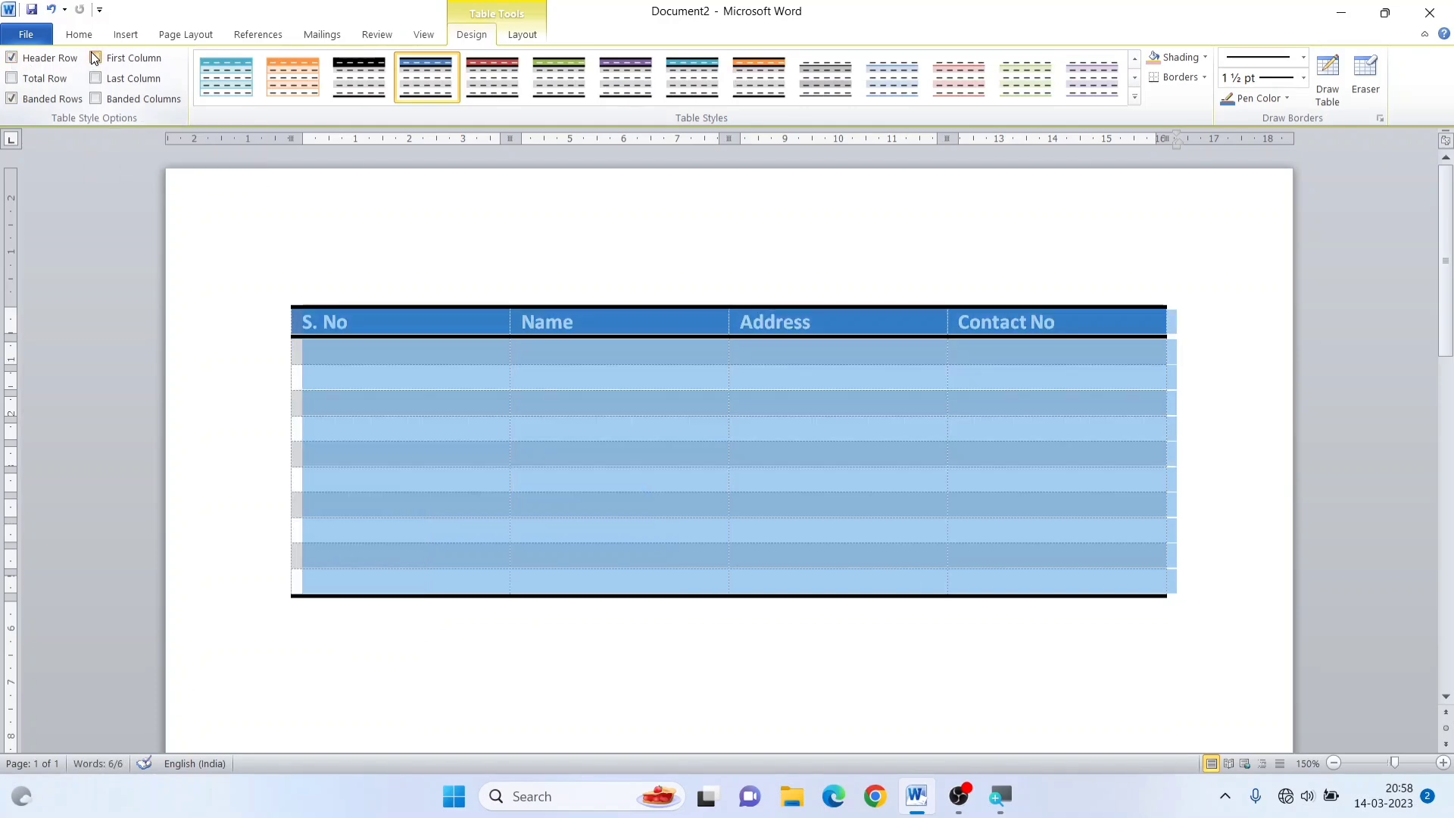
{"action": "left_click", "coordinate": [96, 58]}
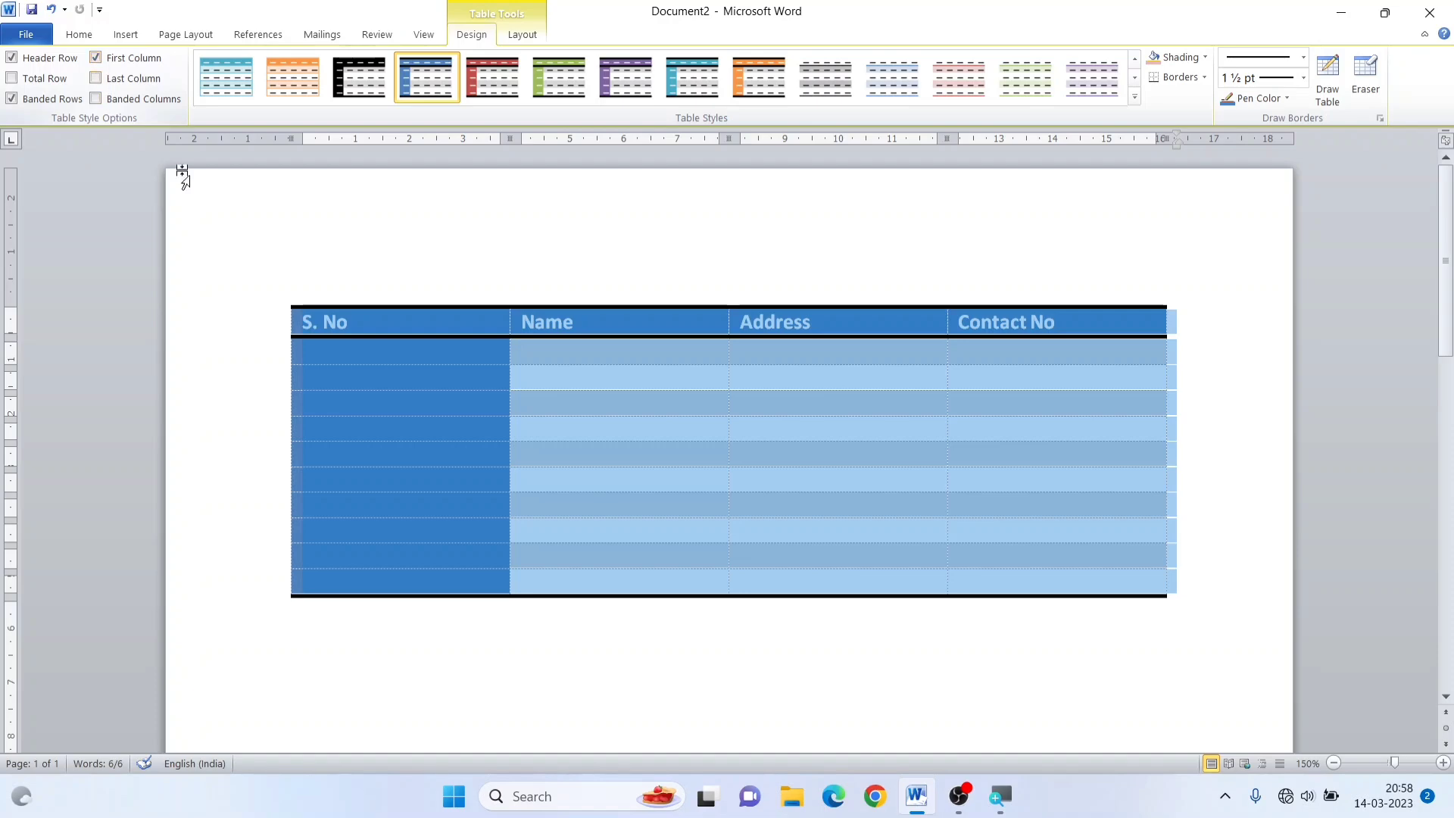
{"action": "left_click", "coordinate": [95, 59]}
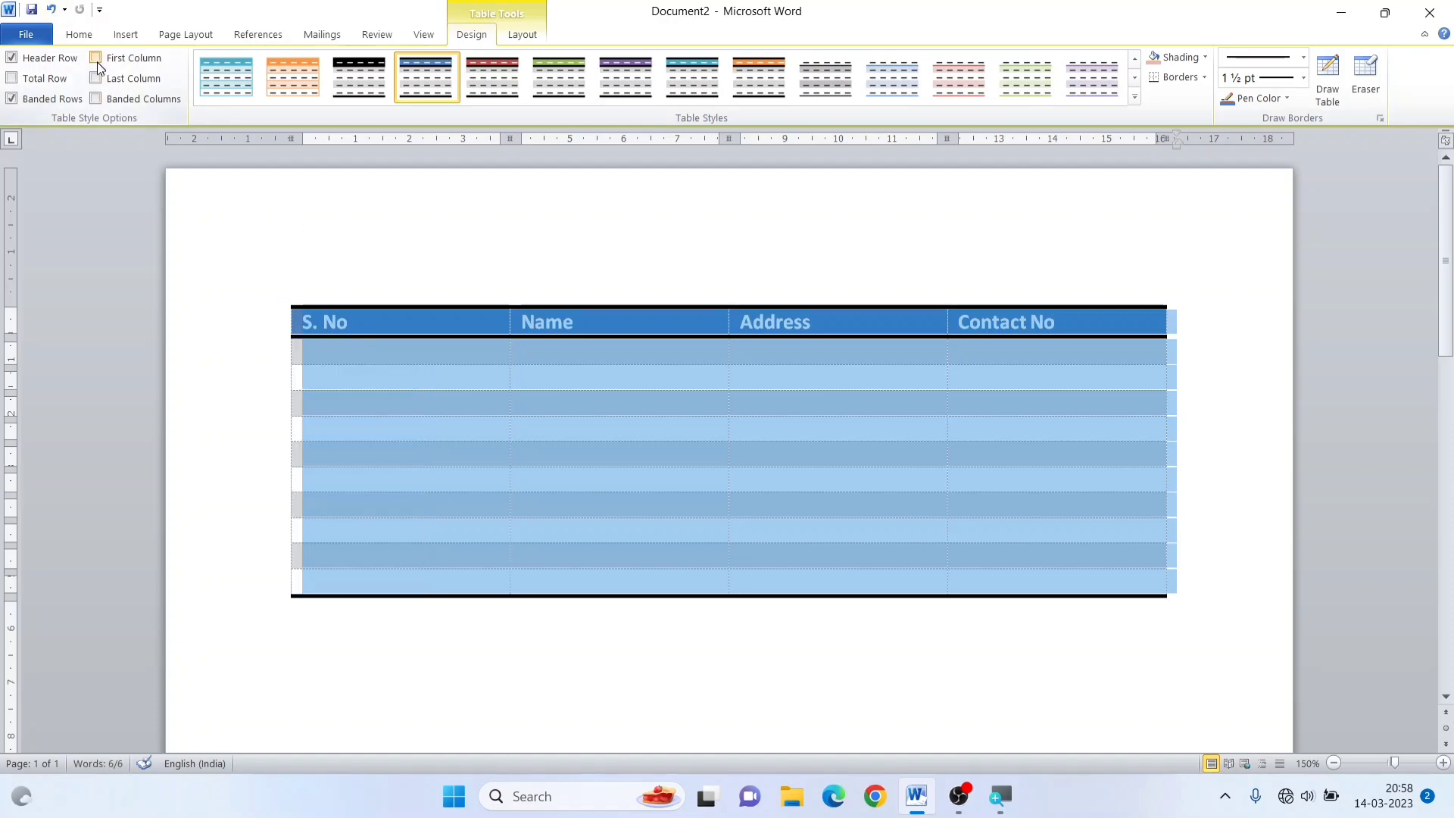
{"action": "left_click", "coordinate": [96, 60]}
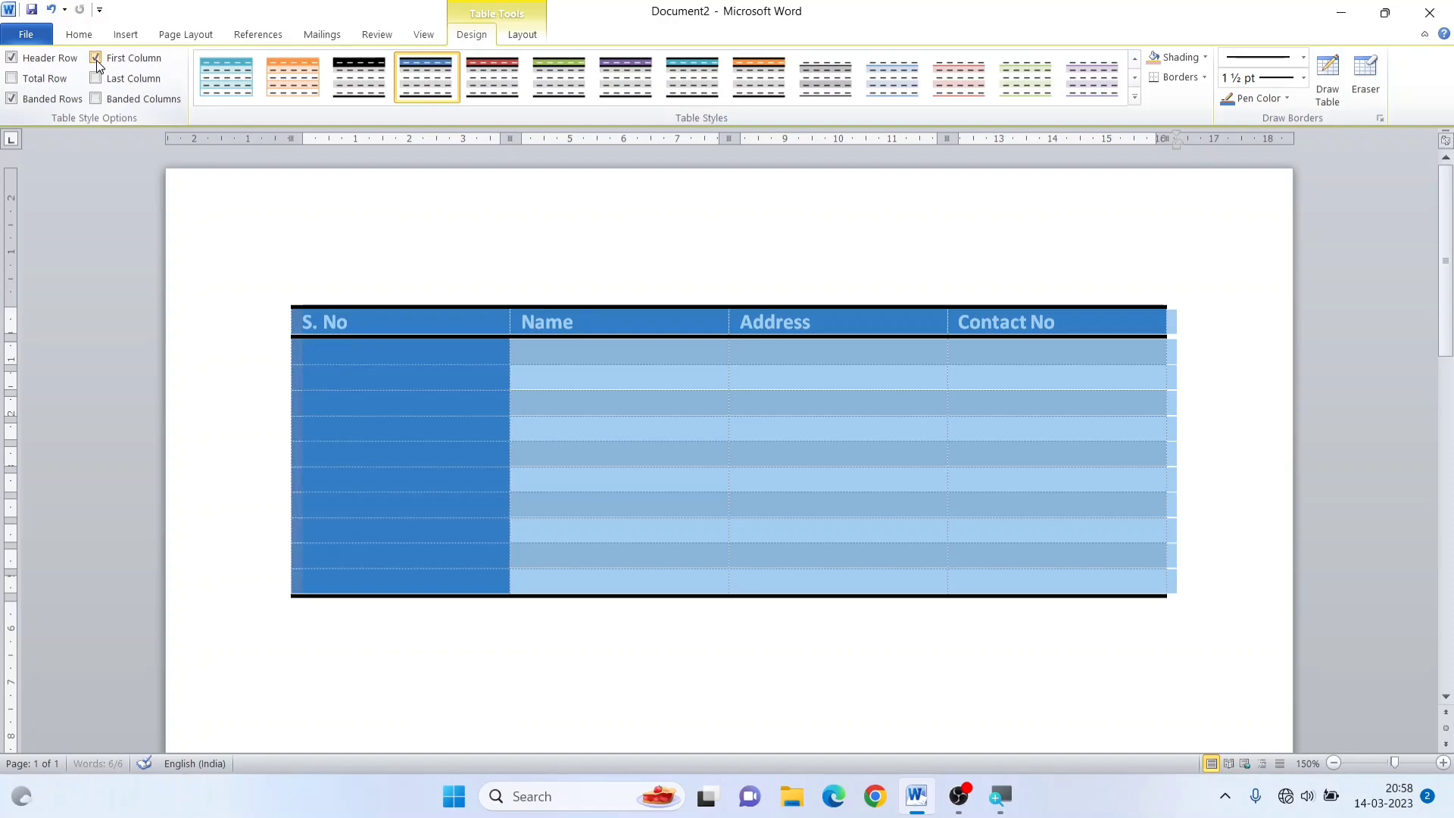
Switch the Total Row and Last Column formatting of the table on and off again
{"action": "left_click", "coordinate": [12, 79]}
{"action": "left_click", "coordinate": [12, 79]}
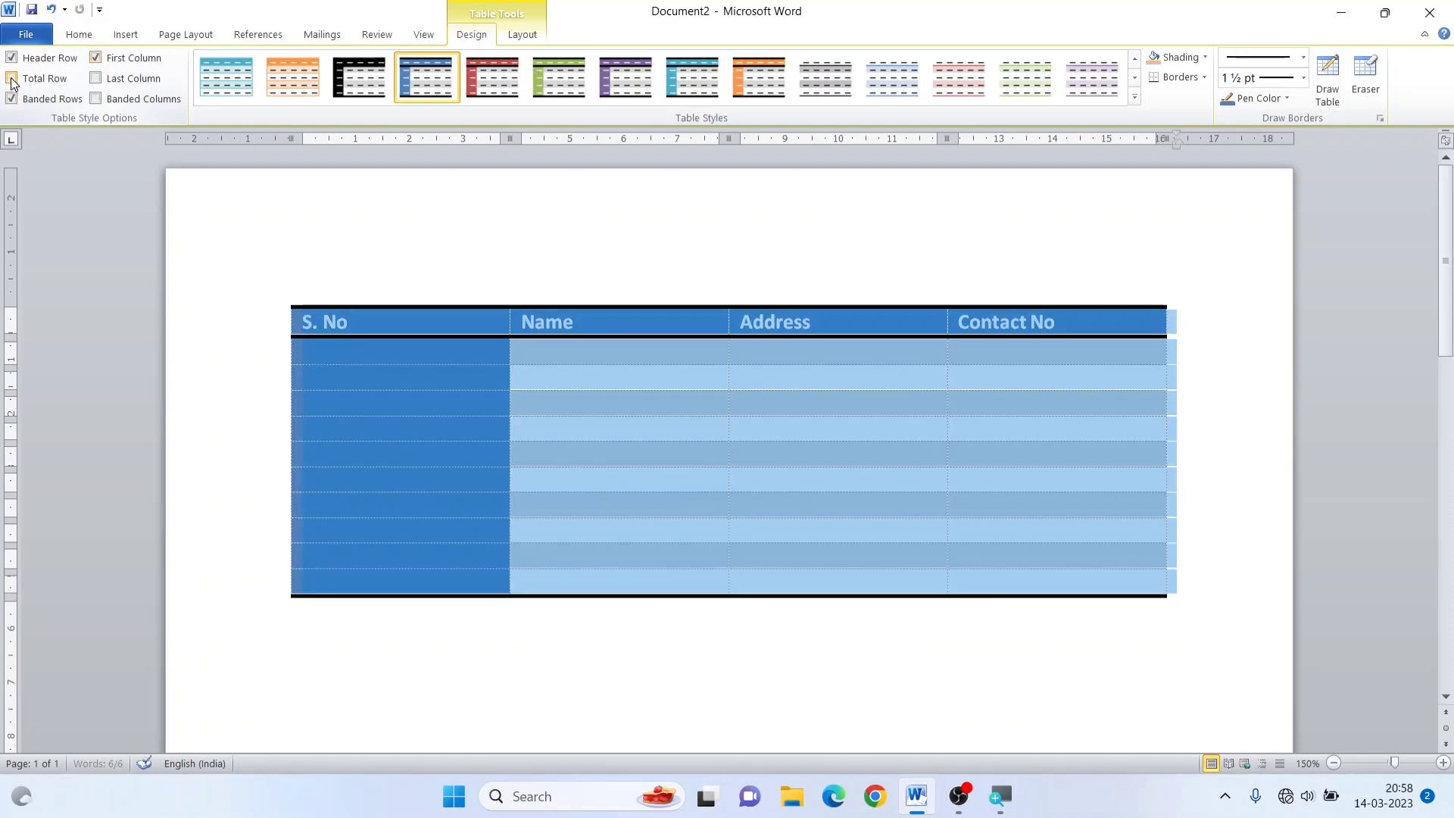
{"action": "left_click", "coordinate": [13, 79]}
{"action": "left_click", "coordinate": [12, 80]}
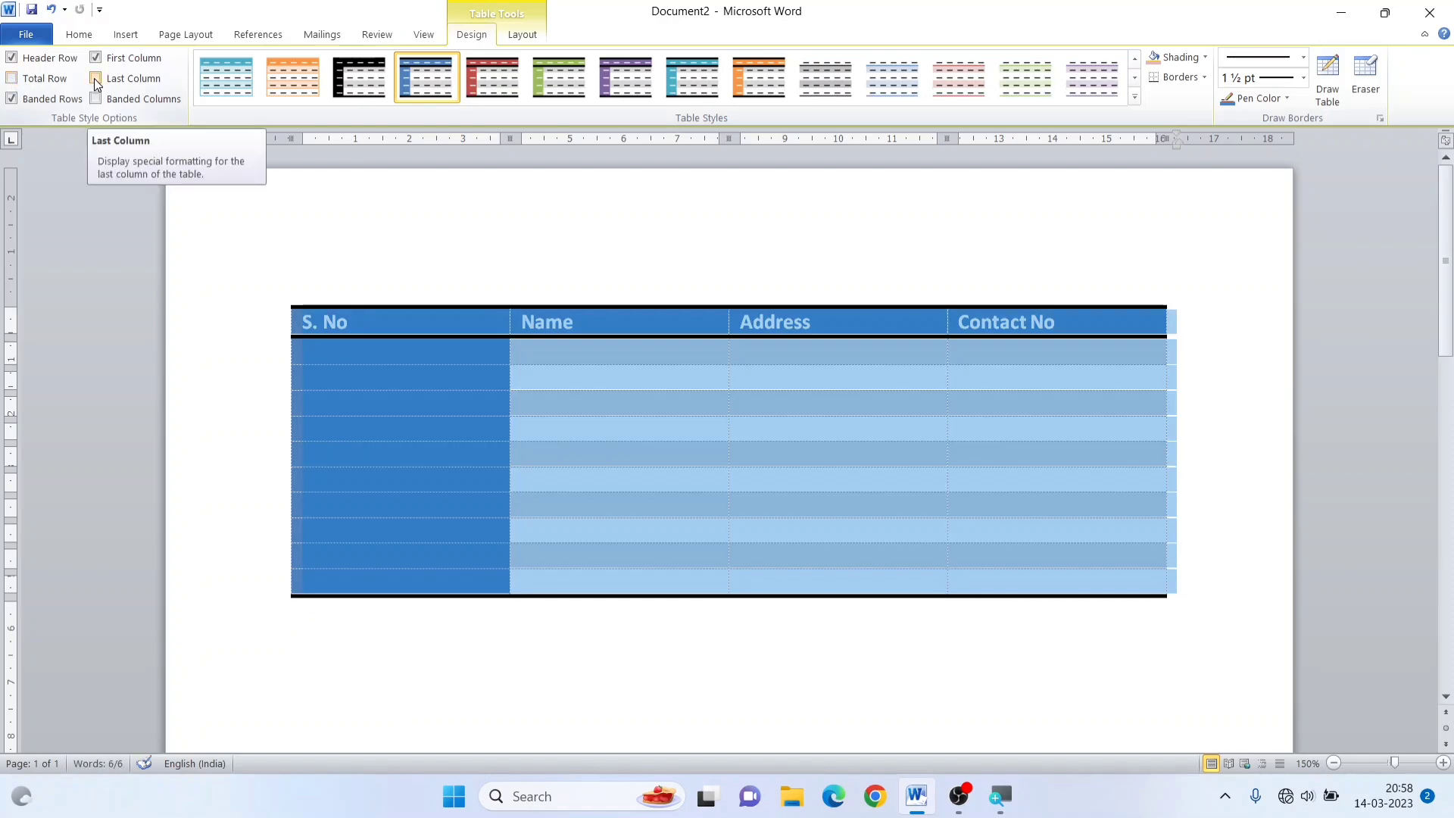
{"action": "left_click", "coordinate": [95, 79]}
{"action": "left_click", "coordinate": [96, 79]}
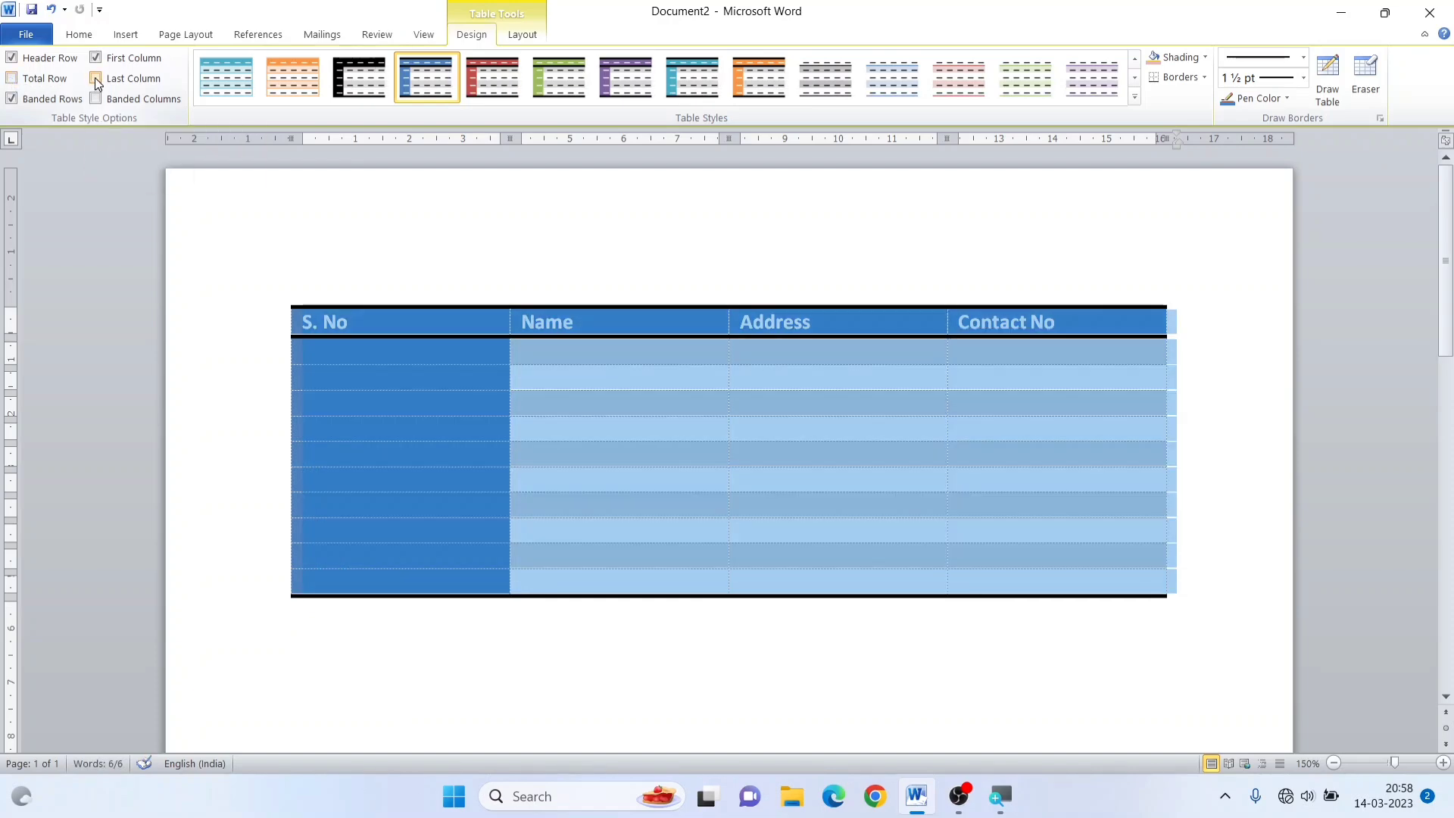
{"action": "left_click", "coordinate": [96, 79]}
{"action": "left_click", "coordinate": [96, 78]}
Switch Banded Rows off and on, switch Banded Columns on and off, and deselect the table
{"action": "left_click", "coordinate": [11, 100]}
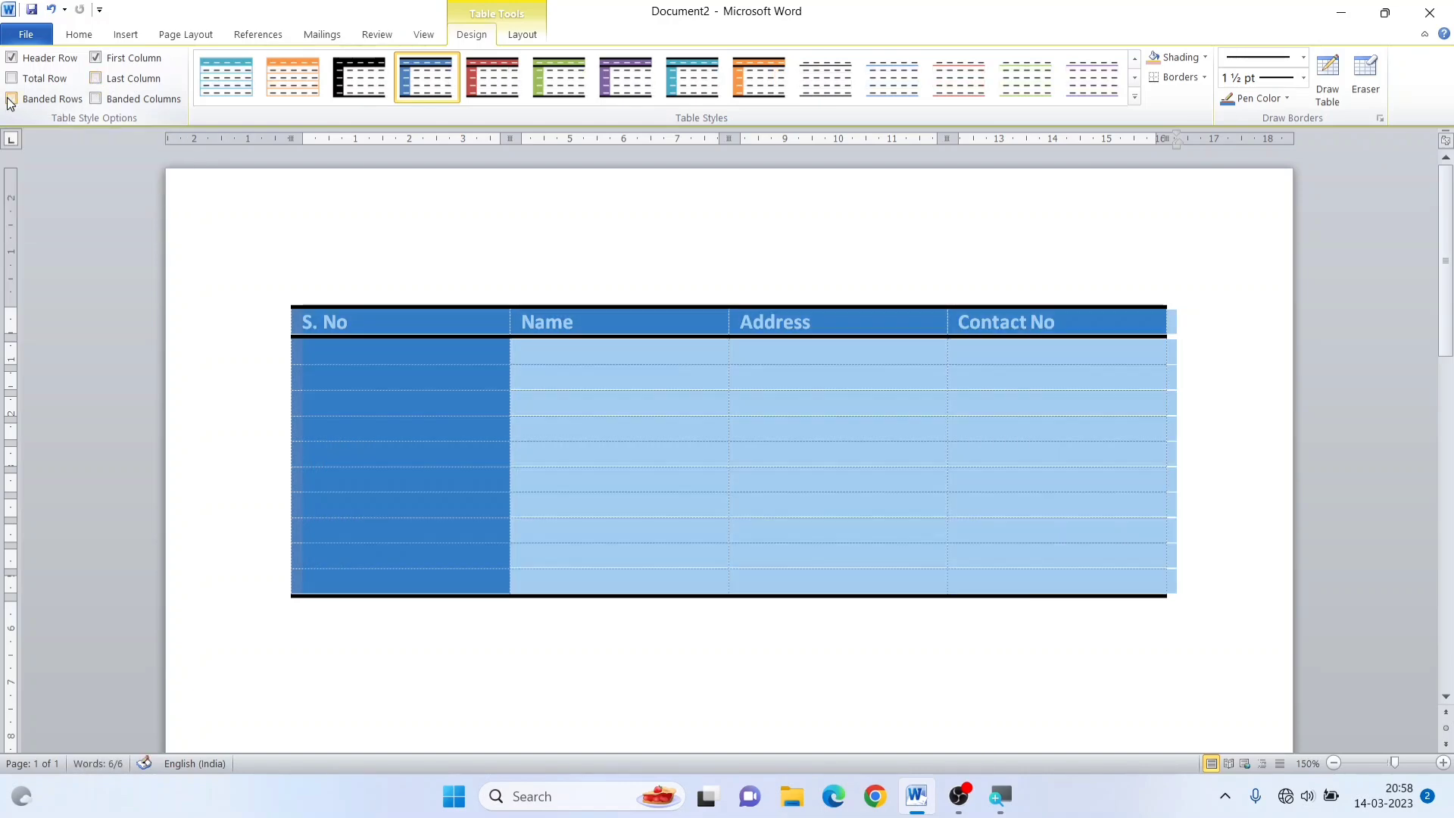
{"action": "left_click", "coordinate": [10, 100]}
{"action": "left_click", "coordinate": [10, 100]}
{"action": "left_click", "coordinate": [11, 100]}
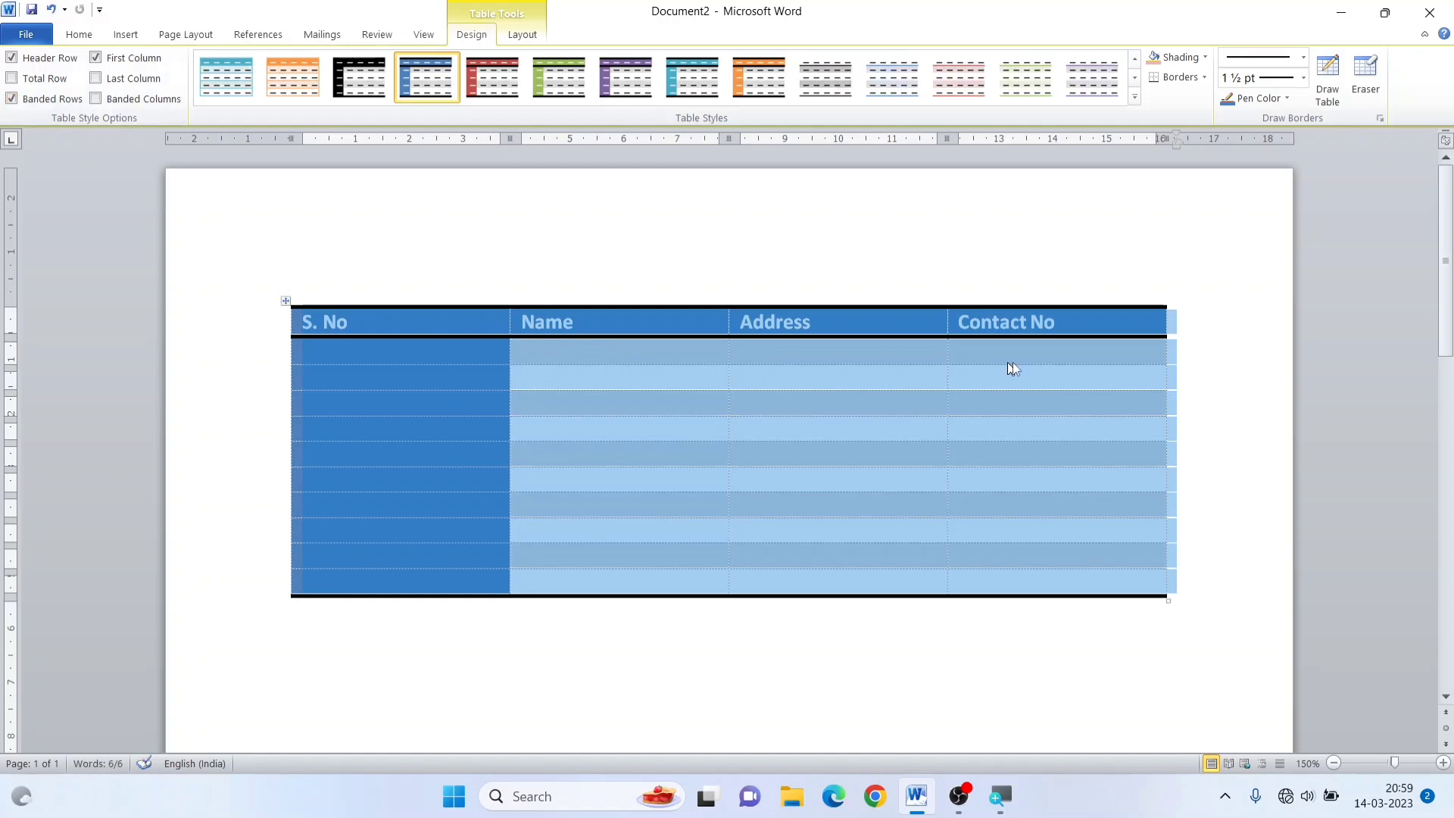
{"action": "left_click", "coordinate": [11, 99]}
{"action": "left_click", "coordinate": [12, 99]}
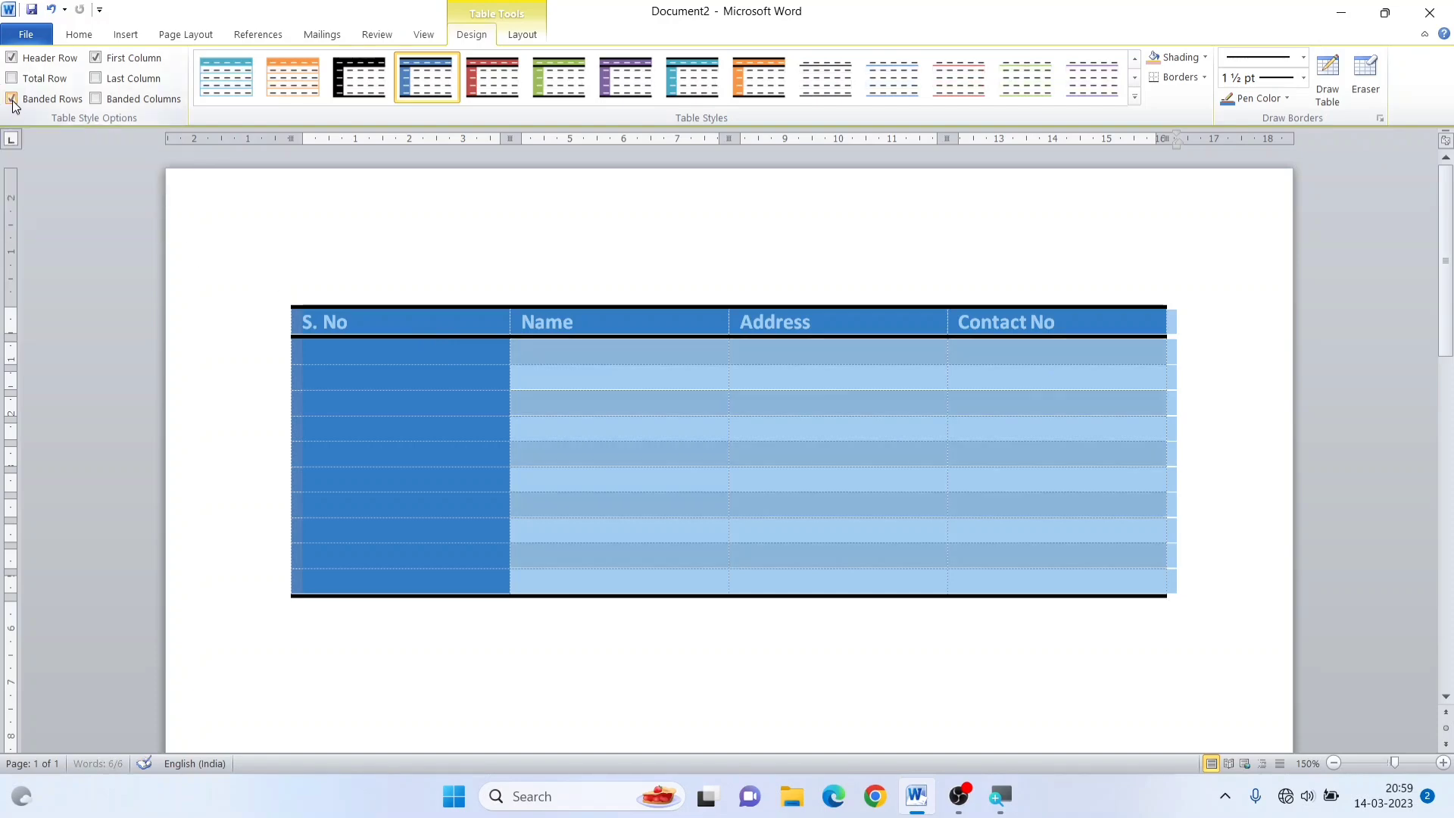
{"action": "left_click", "coordinate": [95, 100]}
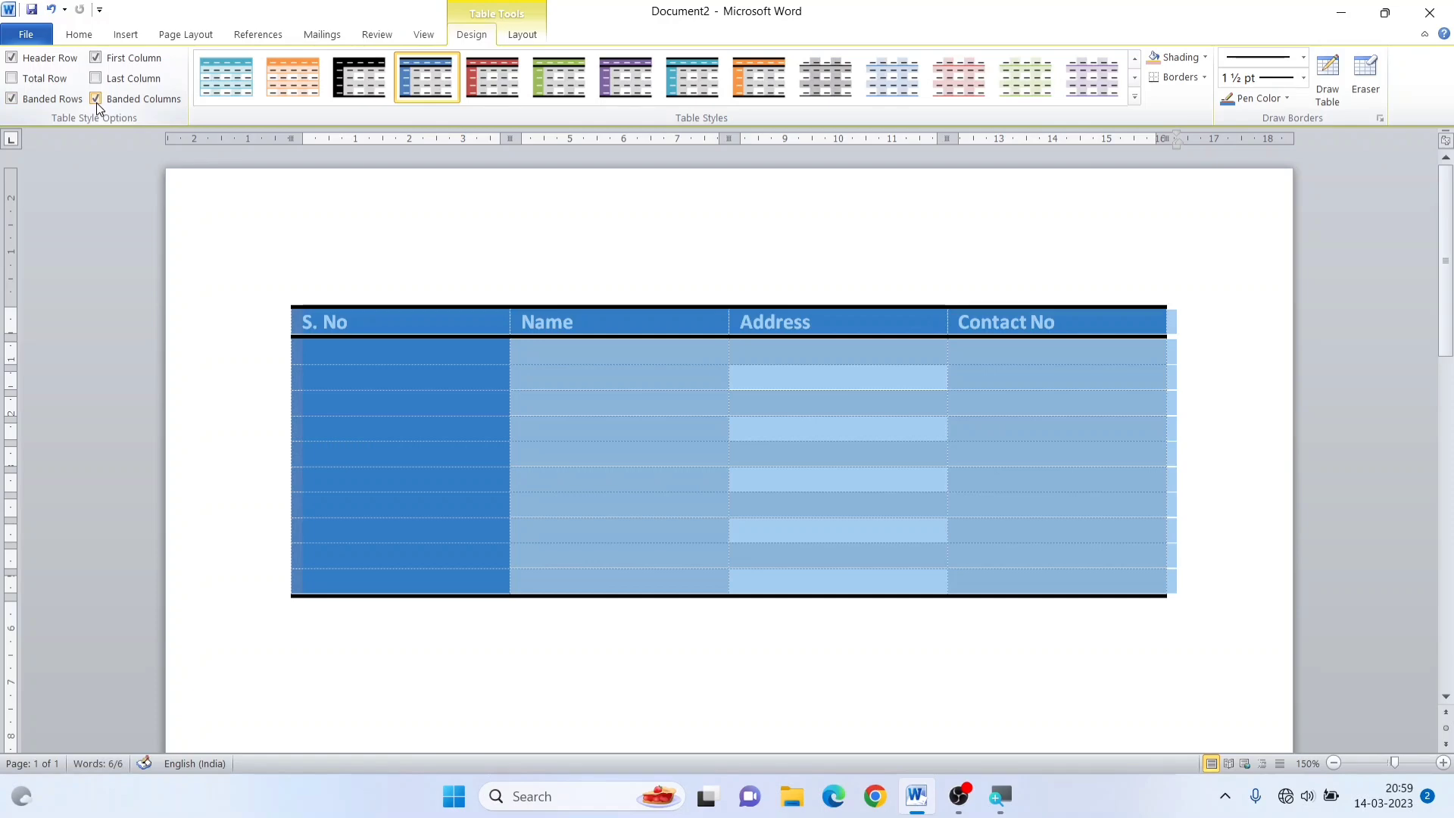
{"action": "left_click", "coordinate": [94, 98]}
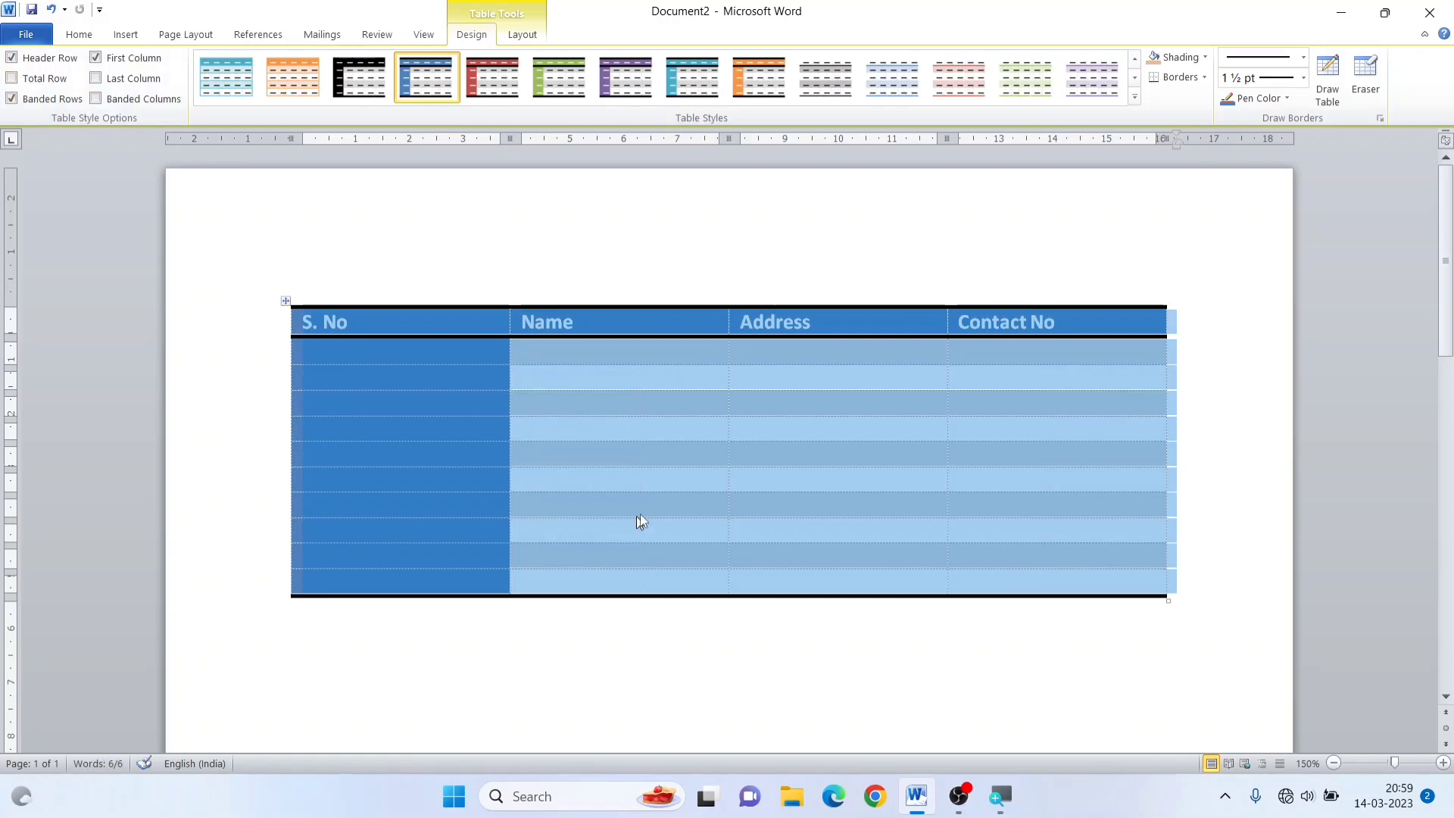
{"action": "left_click", "coordinate": [661, 513]}
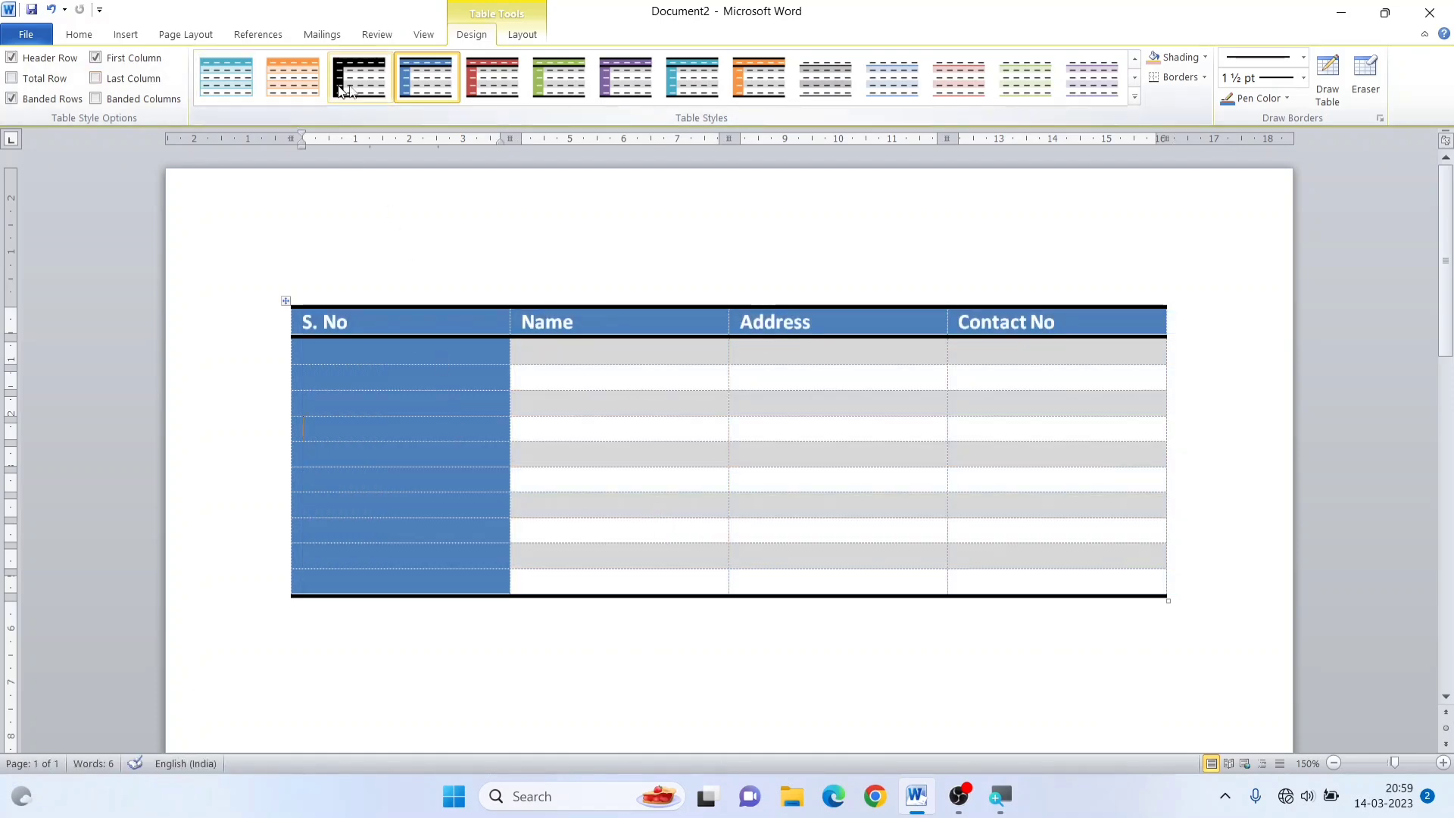
Select the whole table and apply a light olive green theme shading to it
{"action": "left_click", "coordinate": [285, 301]}
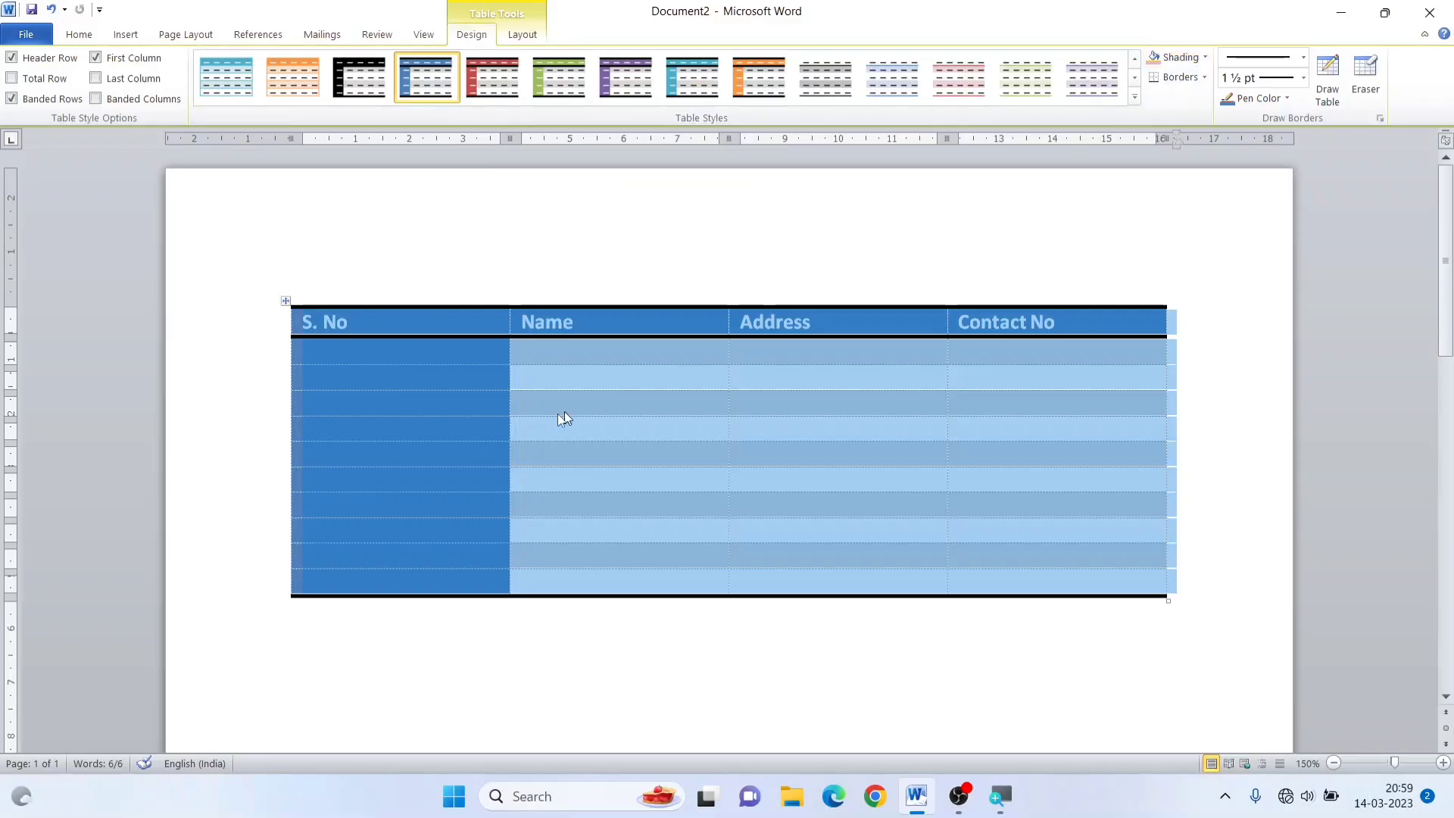
{"action": "left_click", "coordinate": [1206, 75]}
{"action": "left_click", "coordinate": [1205, 57]}
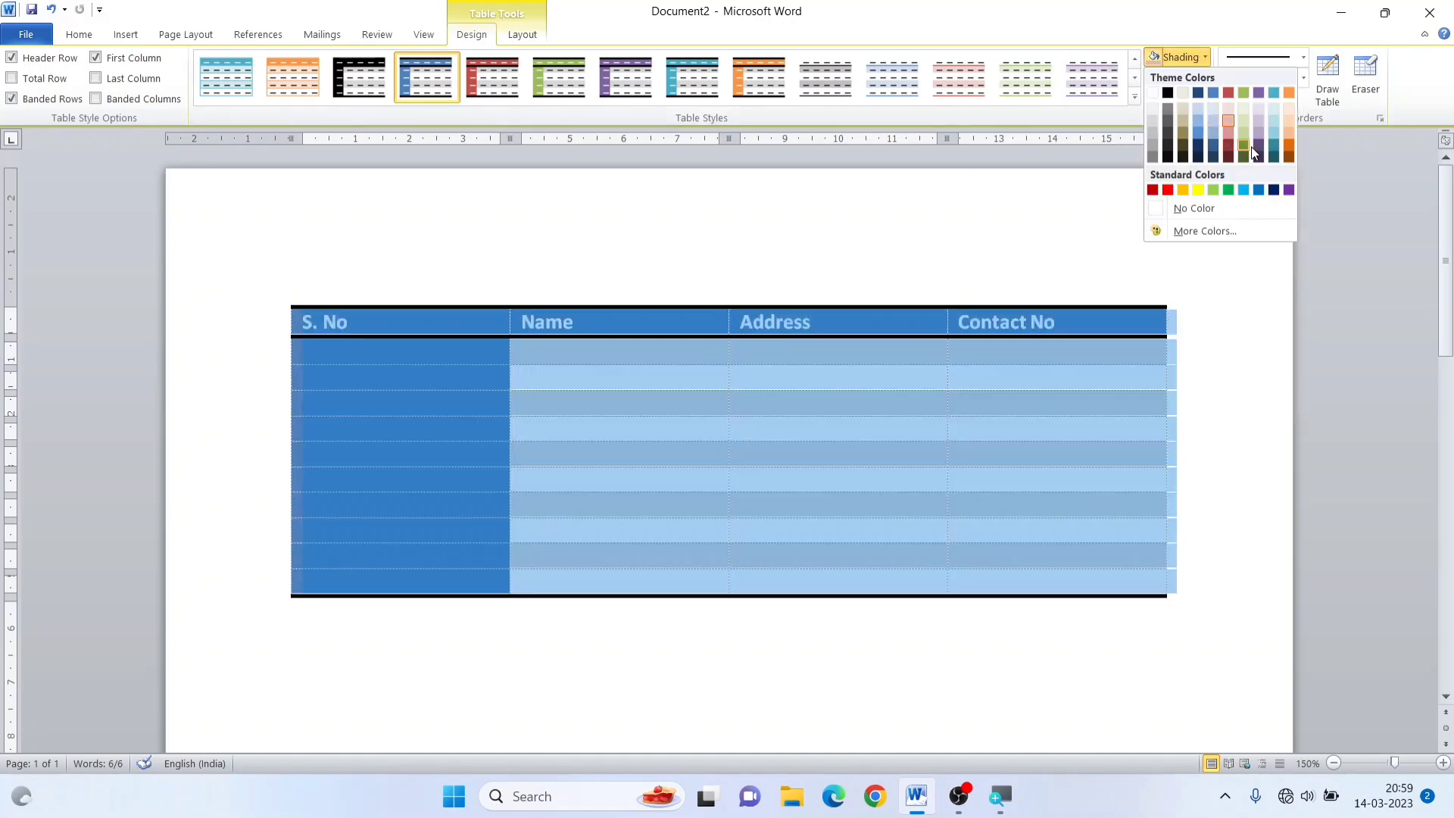
{"action": "left_click", "coordinate": [1245, 135]}
{"action": "left_click", "coordinate": [847, 477]}
Shade the whole table with a light orange theme colour and deselect it
{"action": "left_click", "coordinate": [287, 302]}
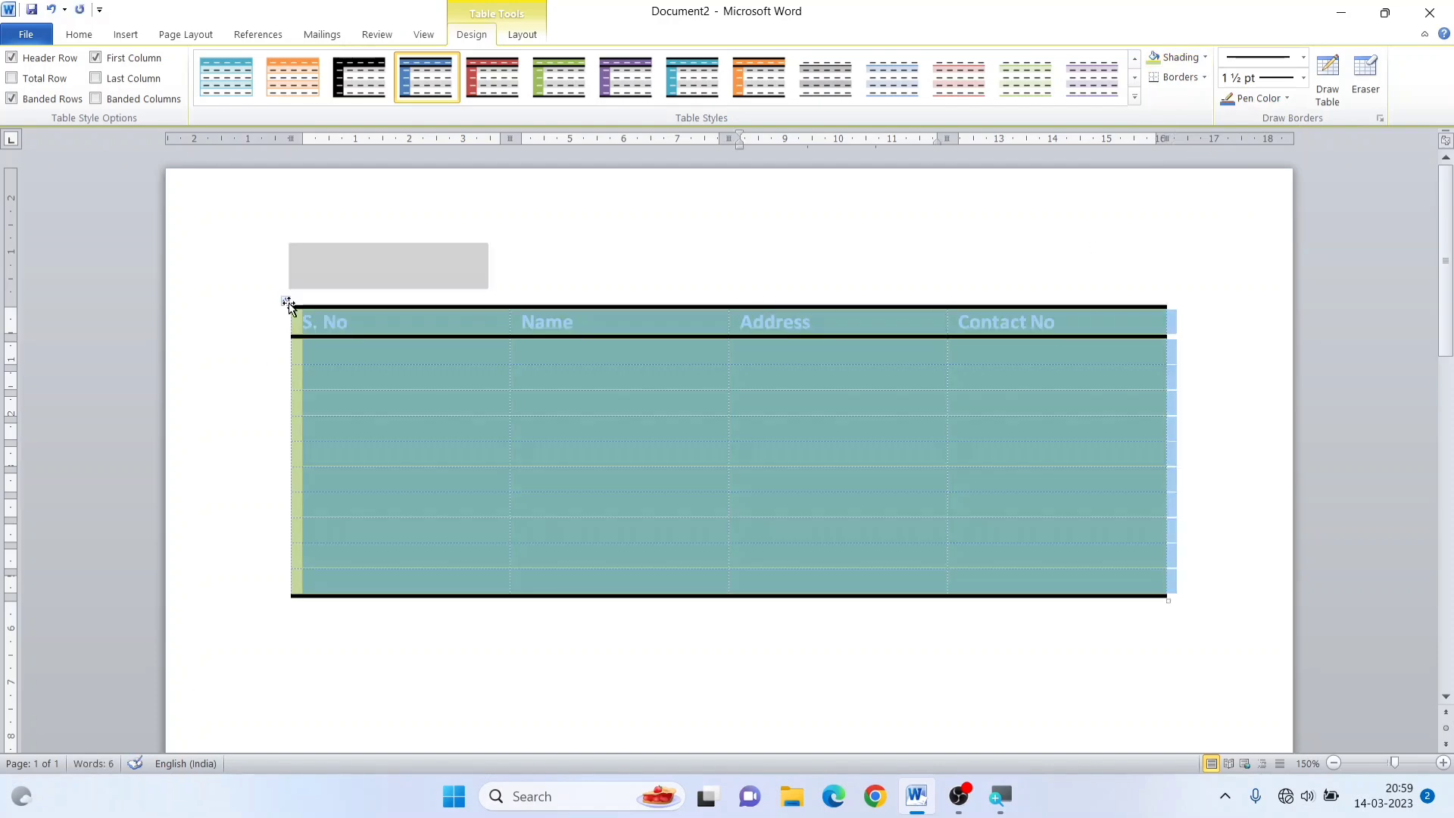
{"action": "left_click", "coordinate": [1204, 58]}
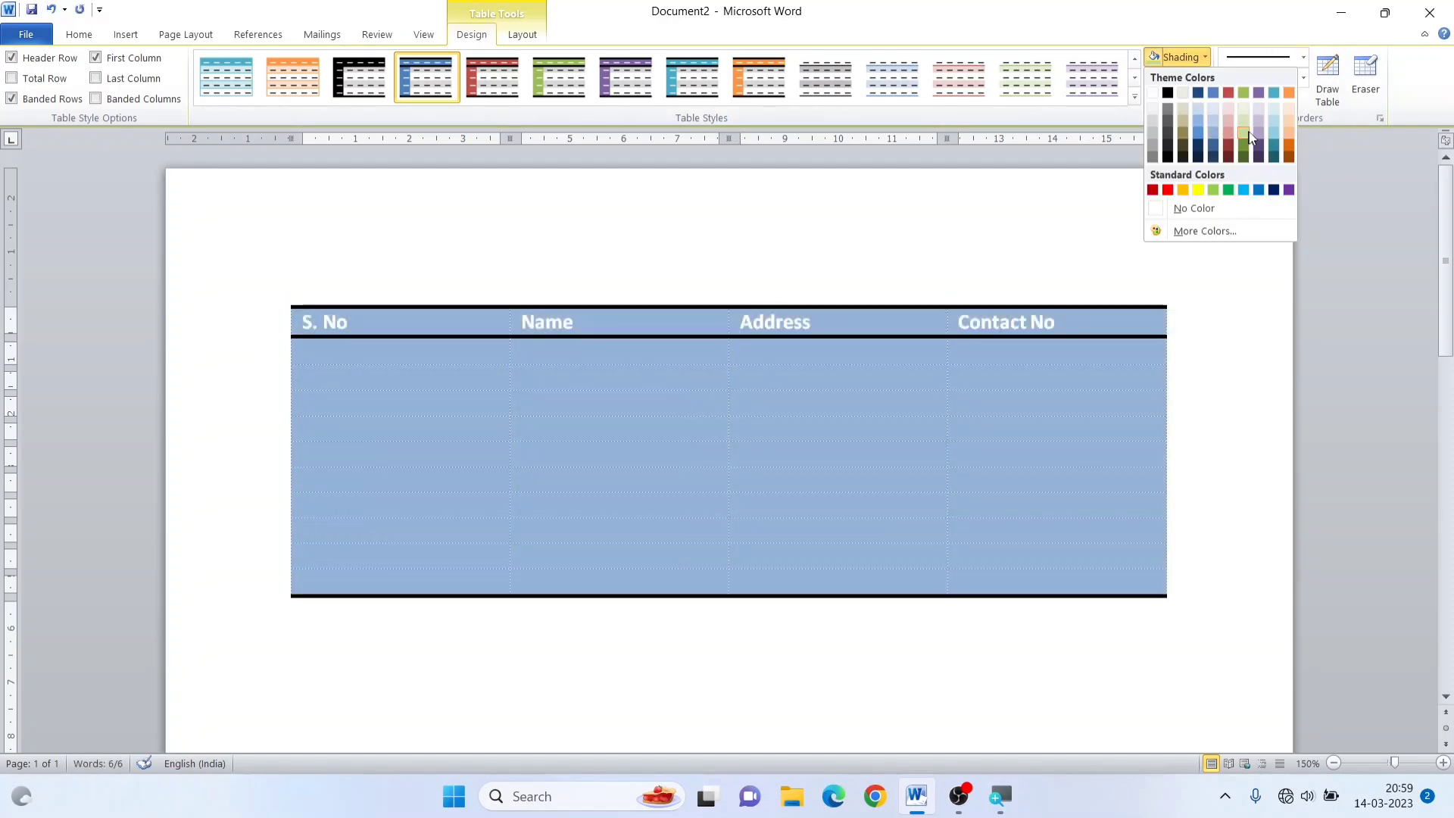
{"action": "left_click", "coordinate": [1288, 130]}
{"action": "left_click", "coordinate": [863, 388]}
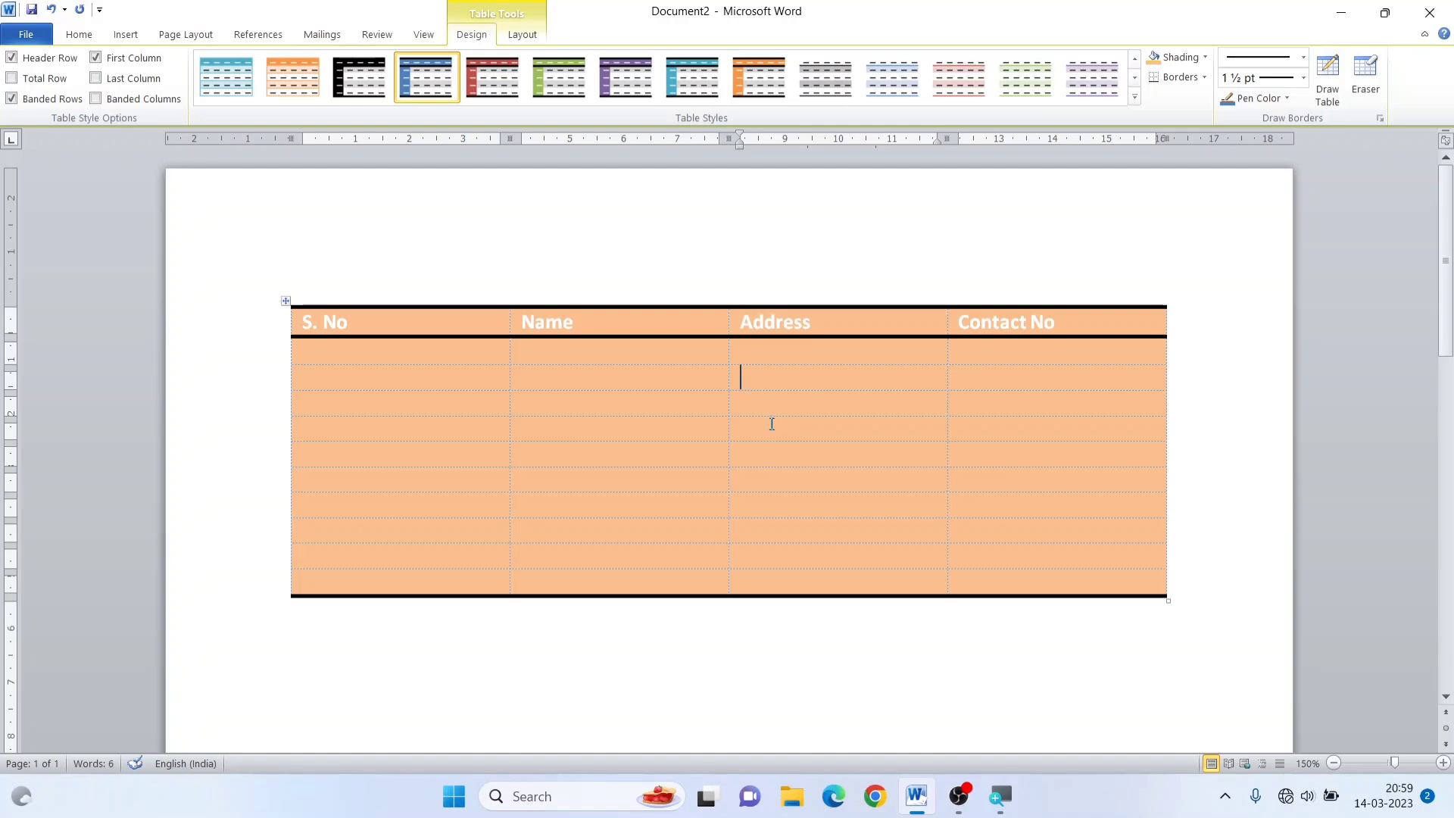
{"action": "left_click", "coordinate": [286, 301]}
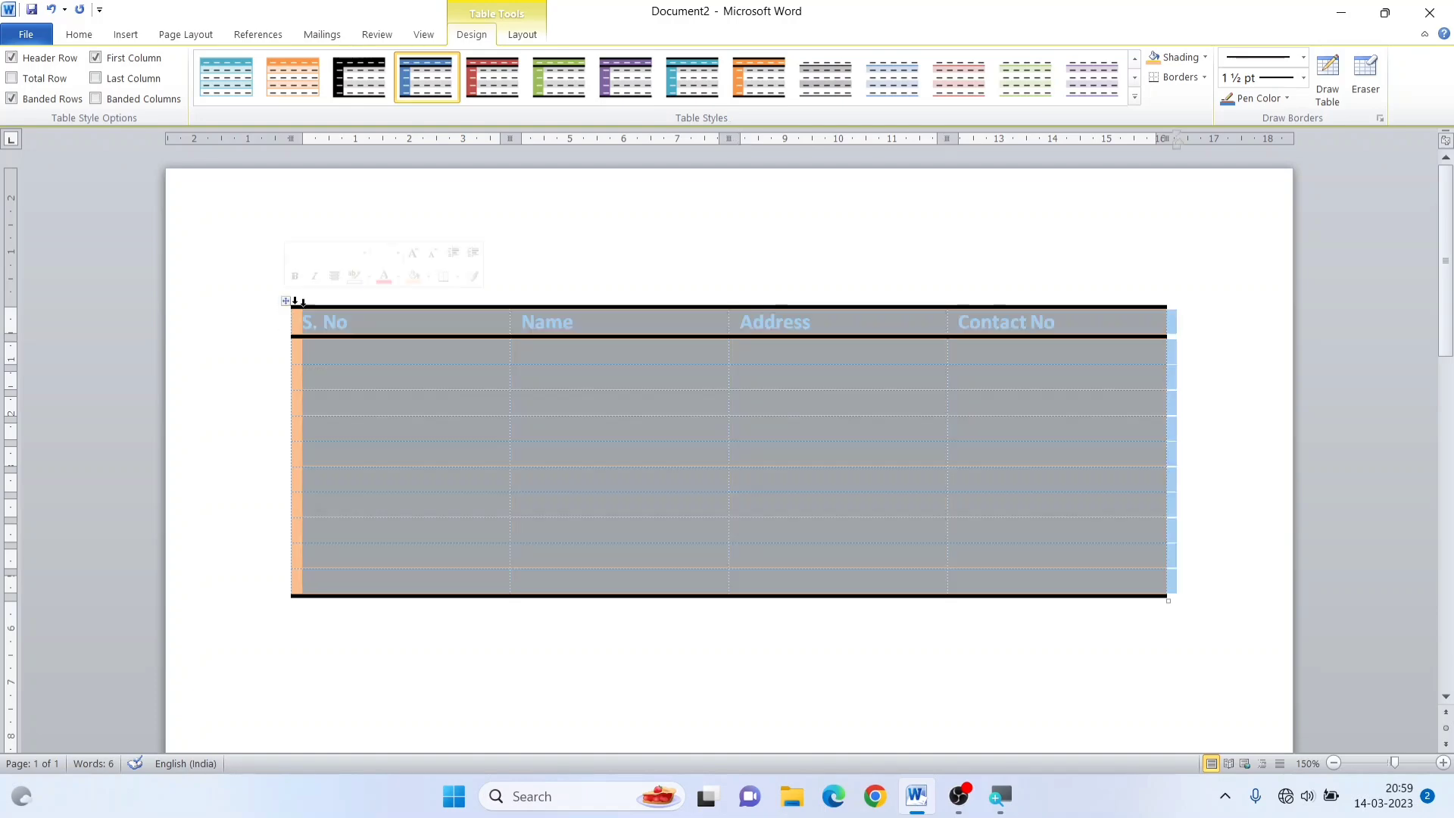
{"action": "left_click", "coordinate": [1205, 78]}
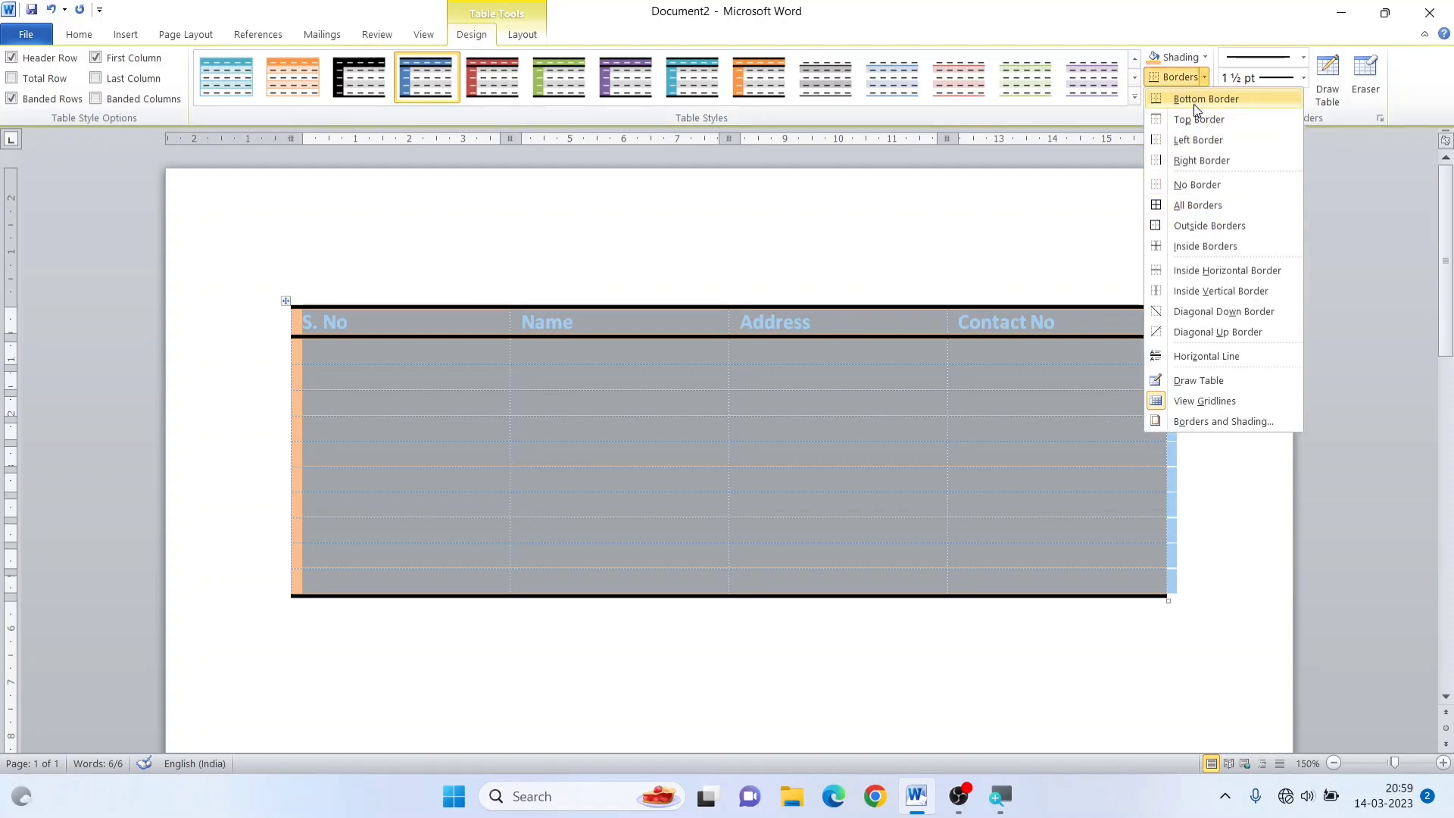
{"action": "left_click", "coordinate": [719, 453]}
{"action": "left_click", "coordinate": [405, 463]}
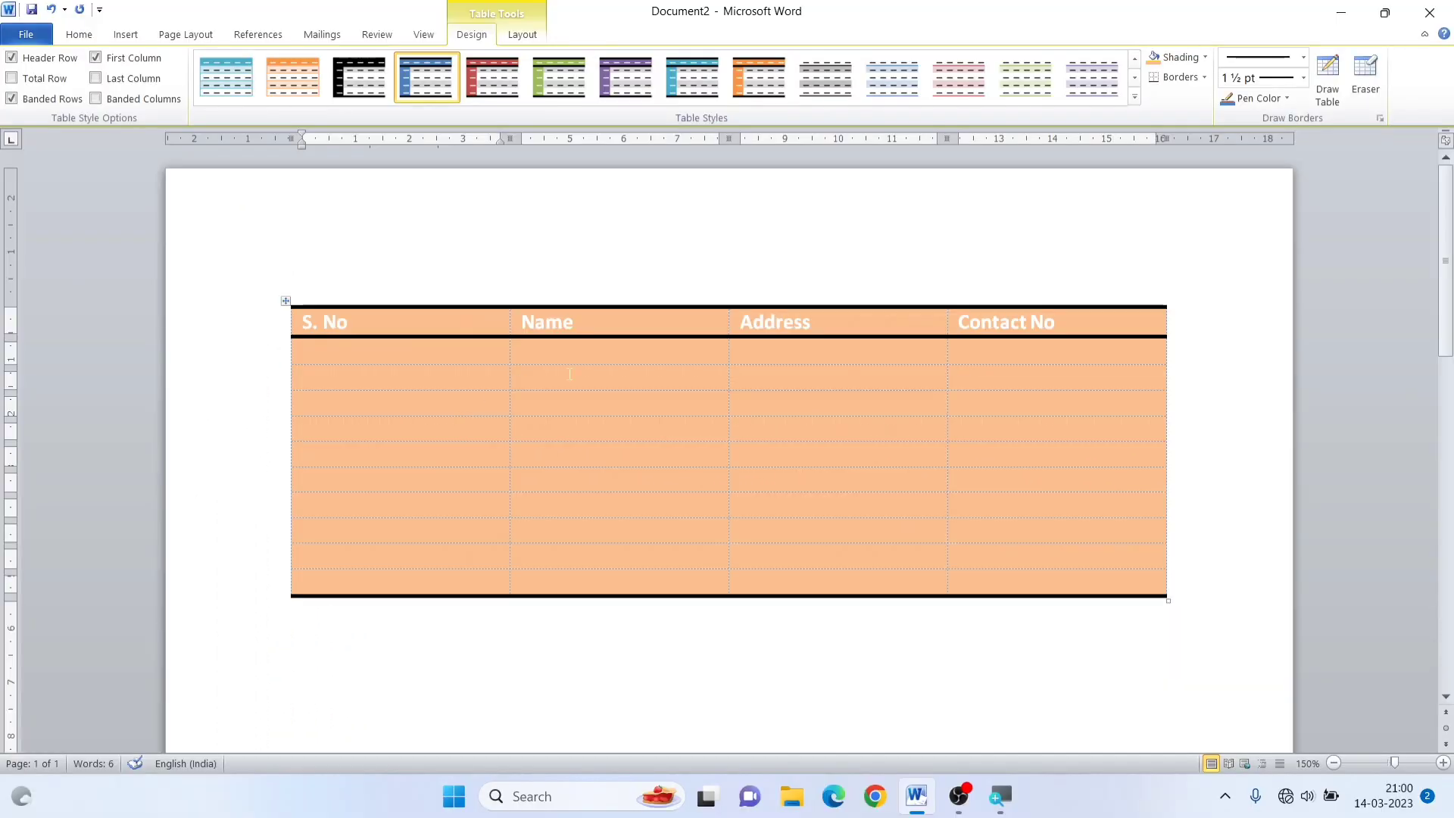
Hide the table's gridlines, show them again with the whole table selected, and deselect the table
{"action": "left_click", "coordinate": [1200, 79]}
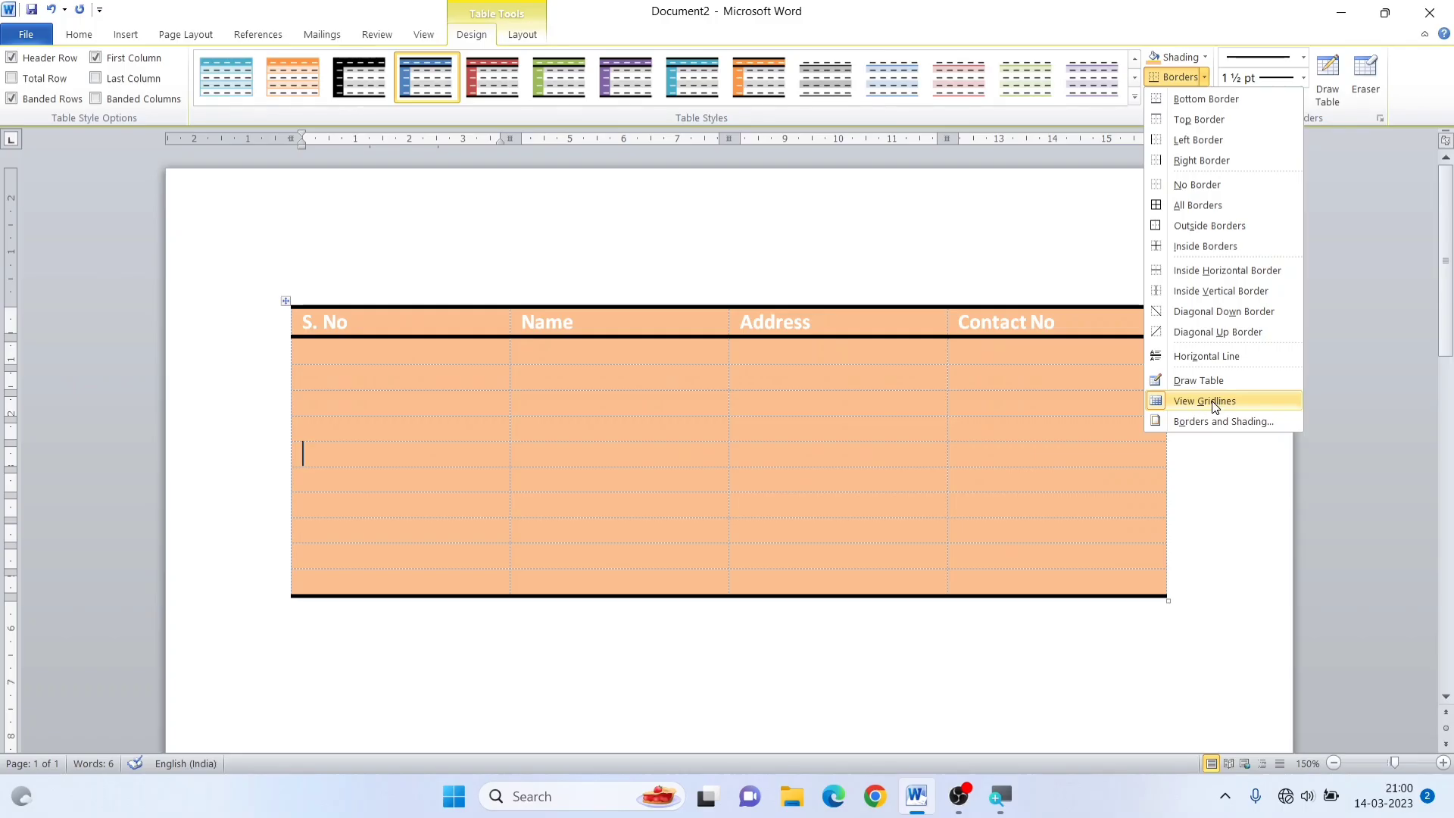
{"action": "left_click", "coordinate": [1220, 407]}
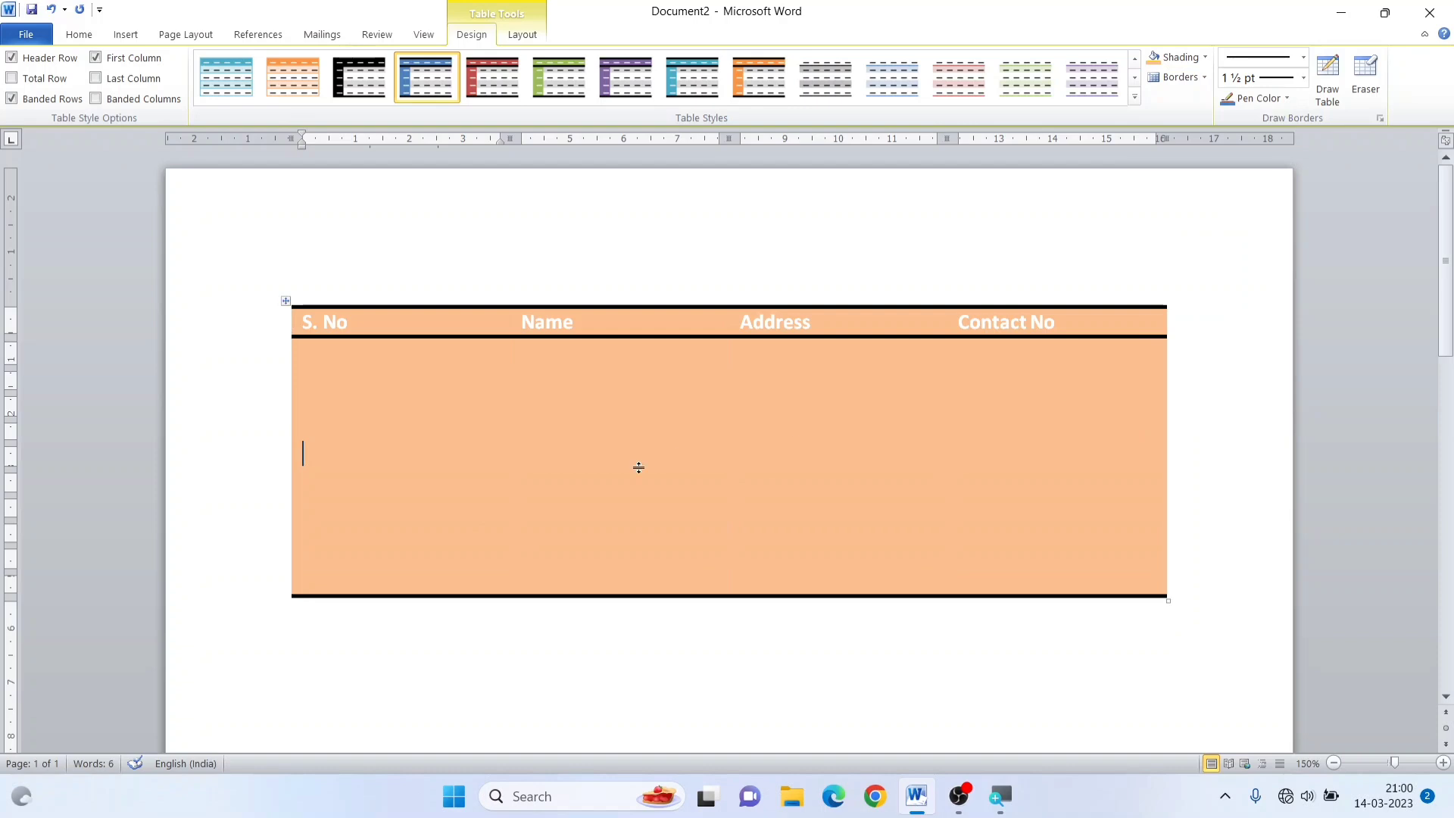
{"action": "left_click", "coordinate": [572, 441]}
{"action": "left_click", "coordinate": [512, 413]}
{"action": "left_click", "coordinate": [286, 301]}
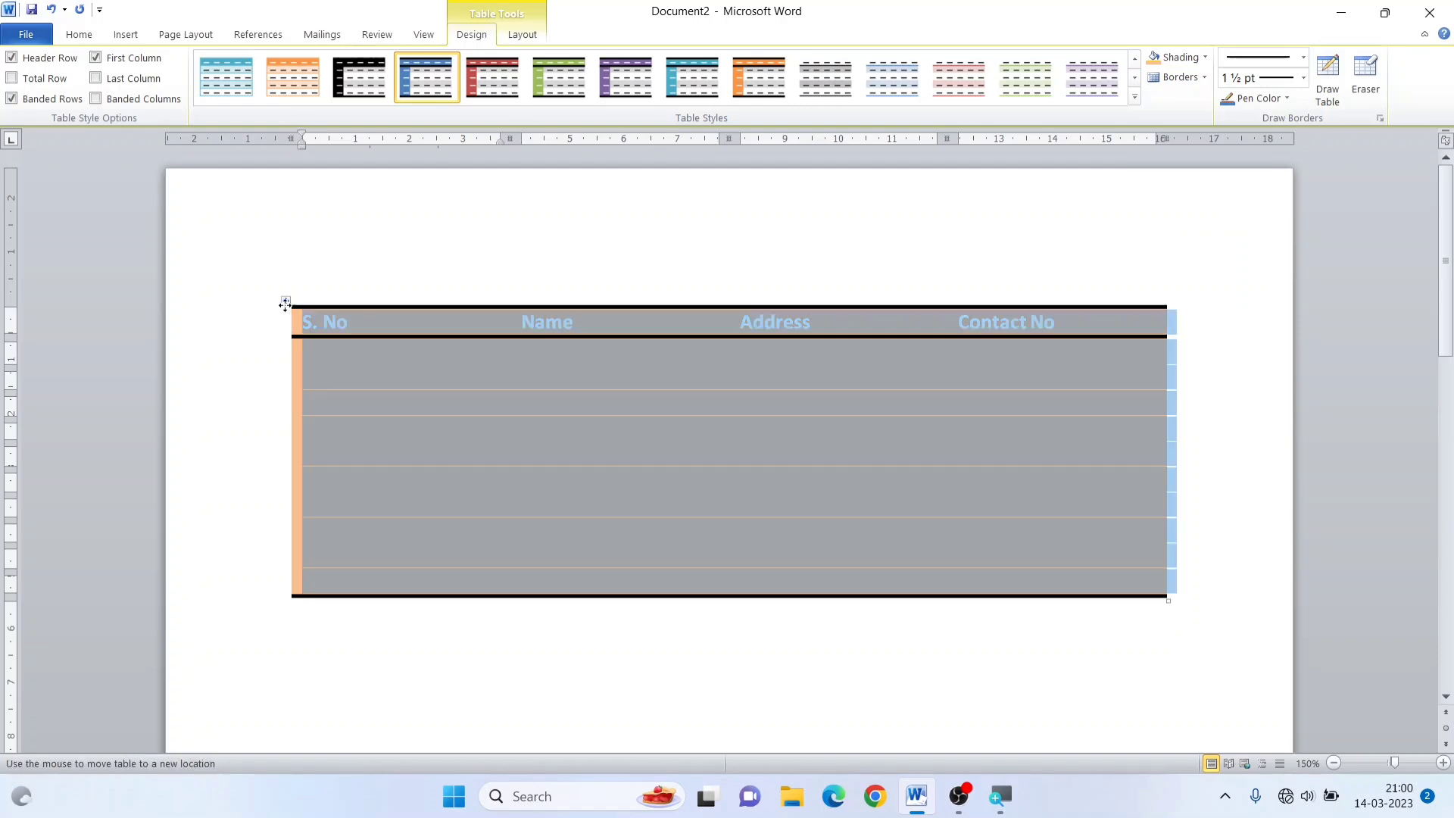
{"action": "left_click", "coordinate": [1204, 77]}
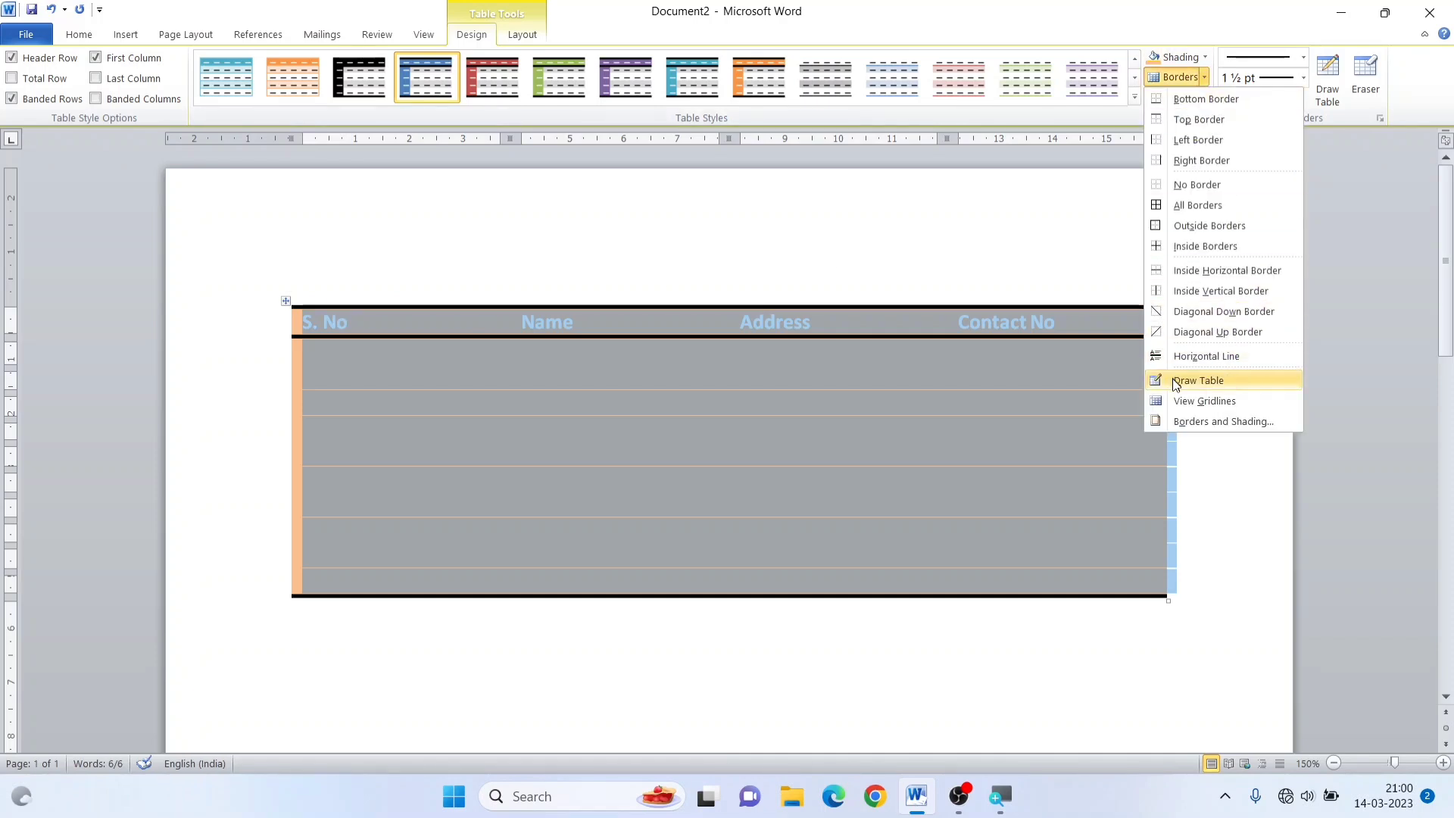
{"action": "left_click", "coordinate": [1192, 407]}
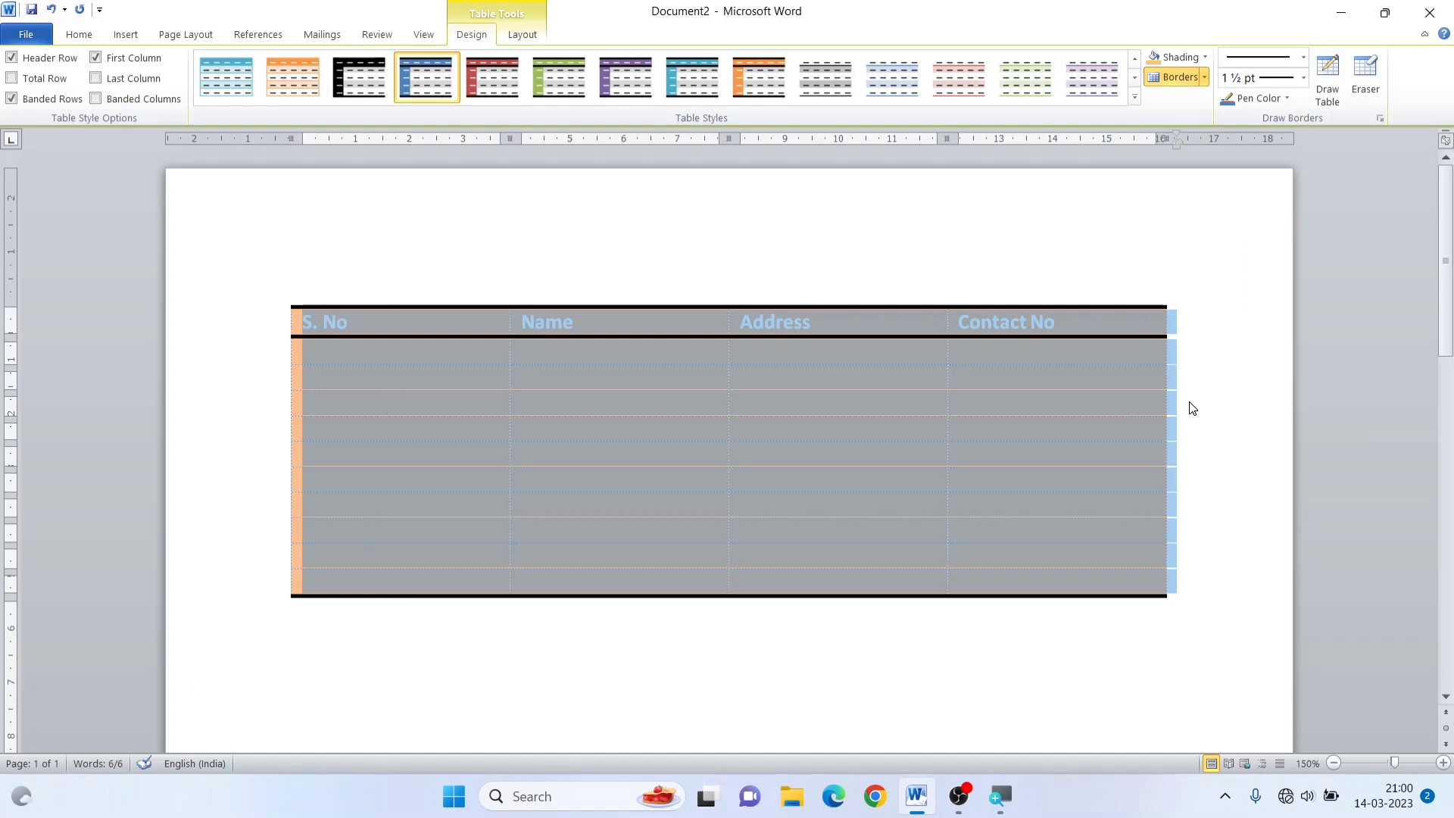
{"action": "left_click", "coordinate": [960, 430]}
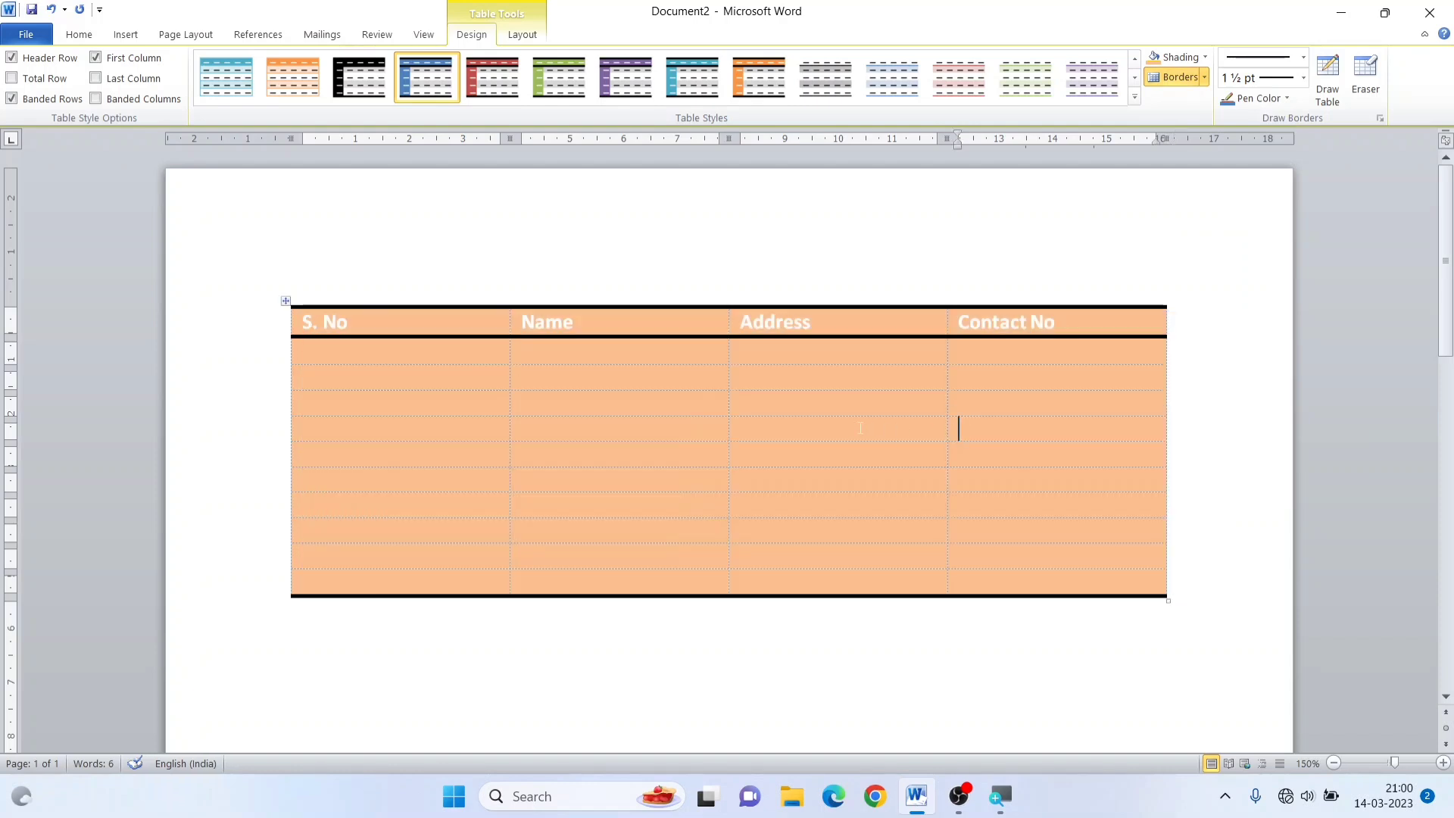
Apply All Borders to the whole table at 1 ½ pt and deselect it
{"action": "left_click", "coordinate": [284, 302]}
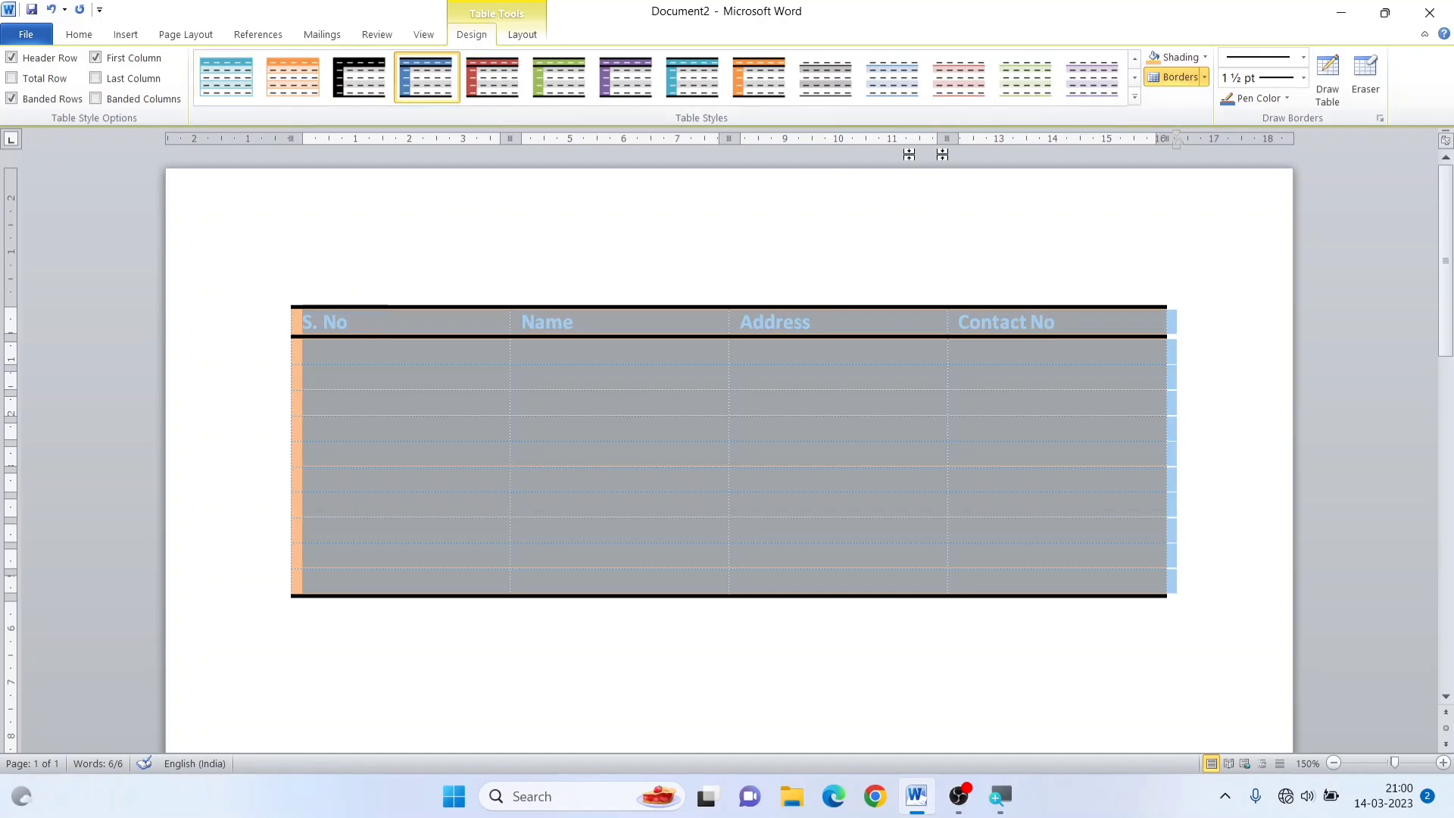
{"action": "left_click", "coordinate": [1204, 79]}
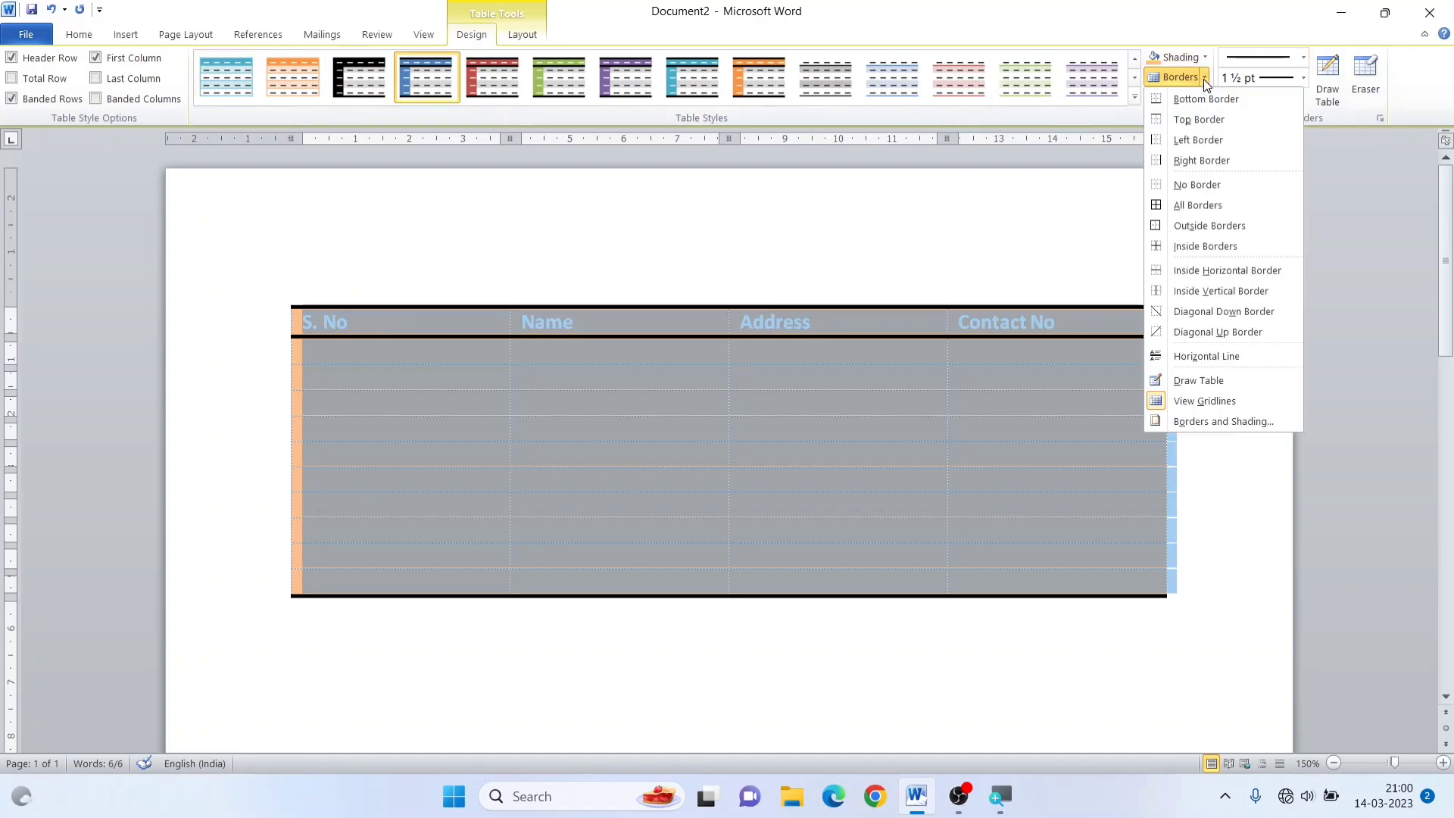
{"action": "left_click", "coordinate": [1187, 203]}
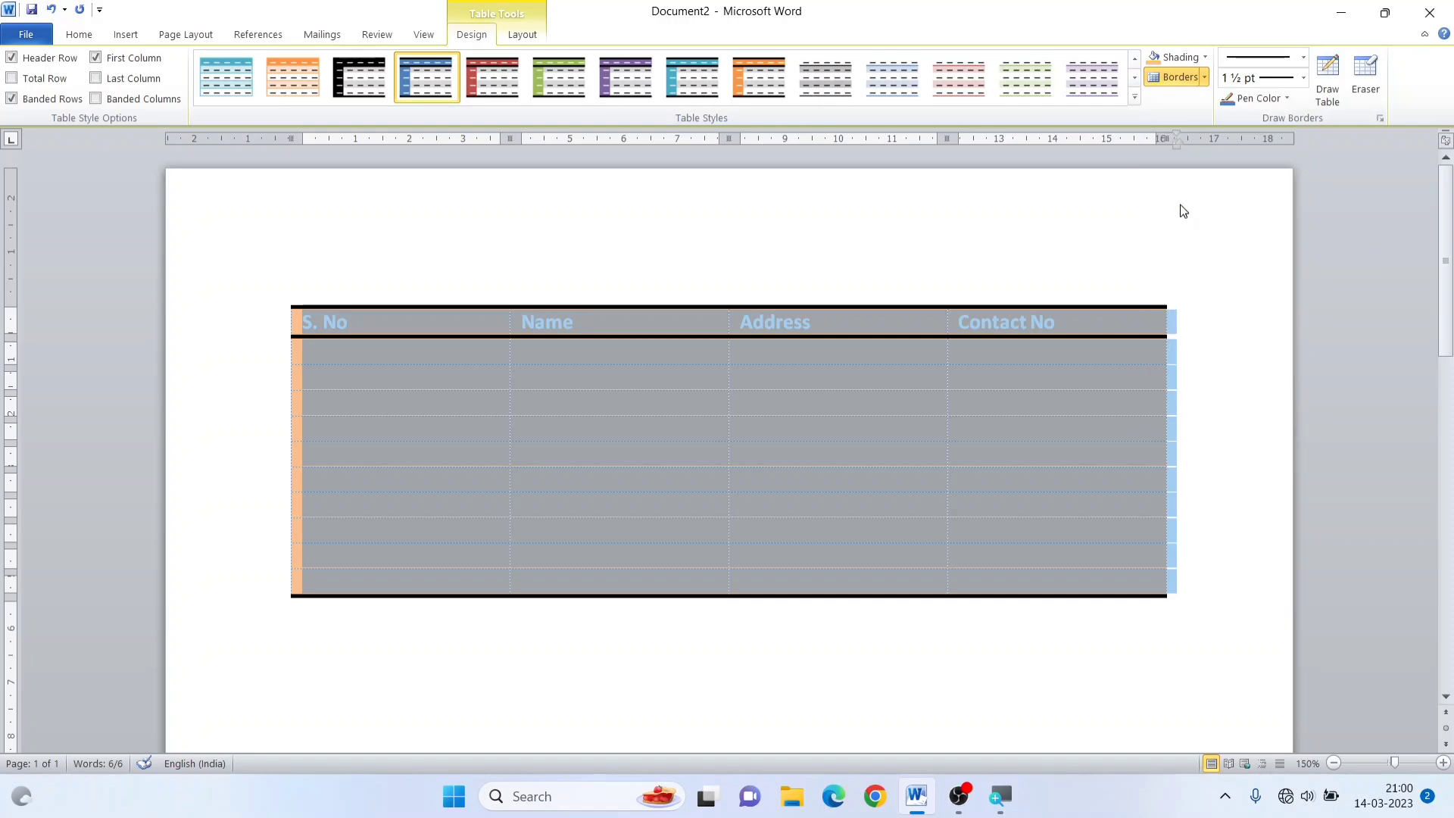
{"action": "left_click", "coordinate": [847, 383]}
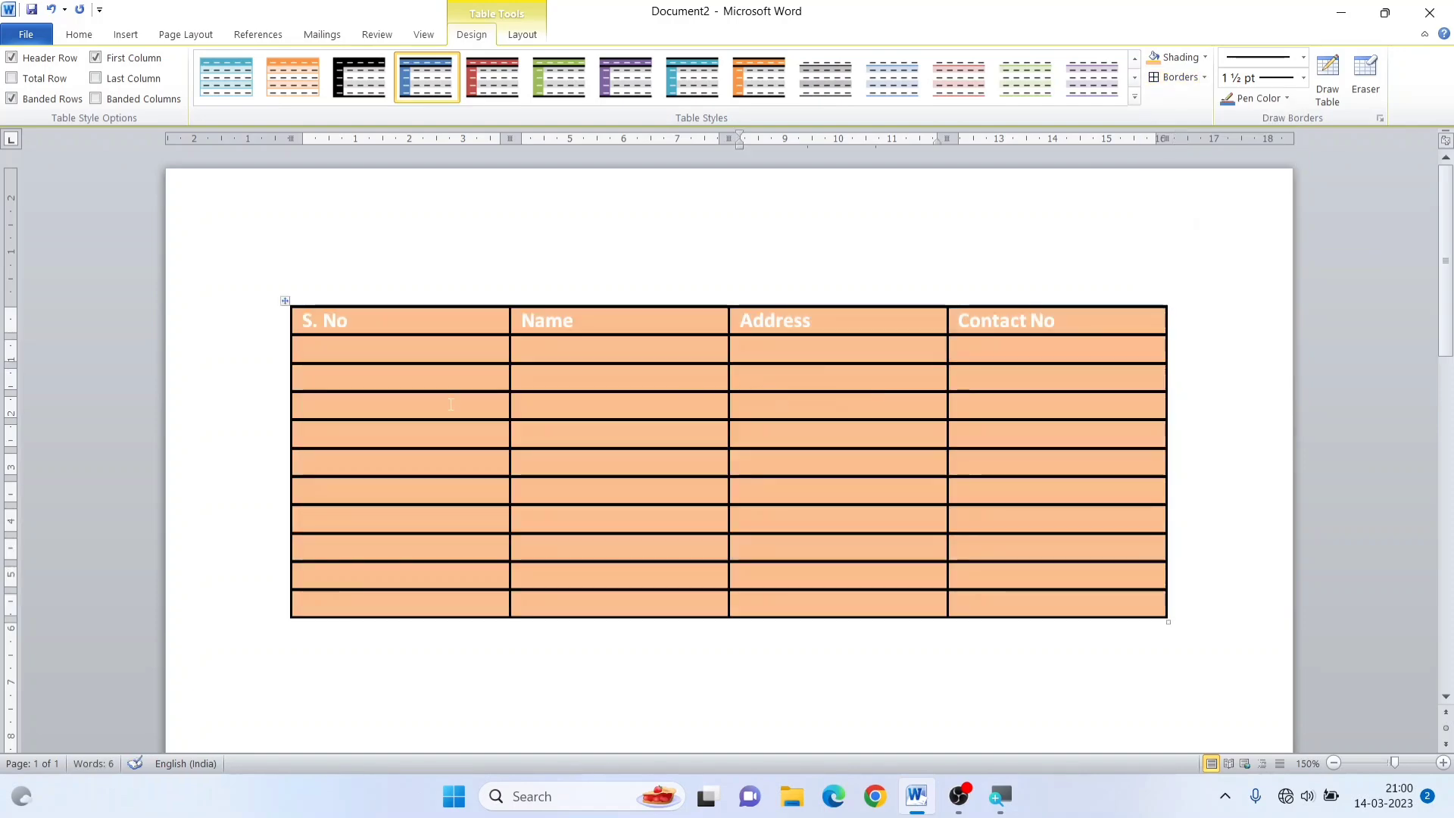
Check the bordered table in the print preview and return to the document
{"action": "left_click", "coordinate": [285, 302]}
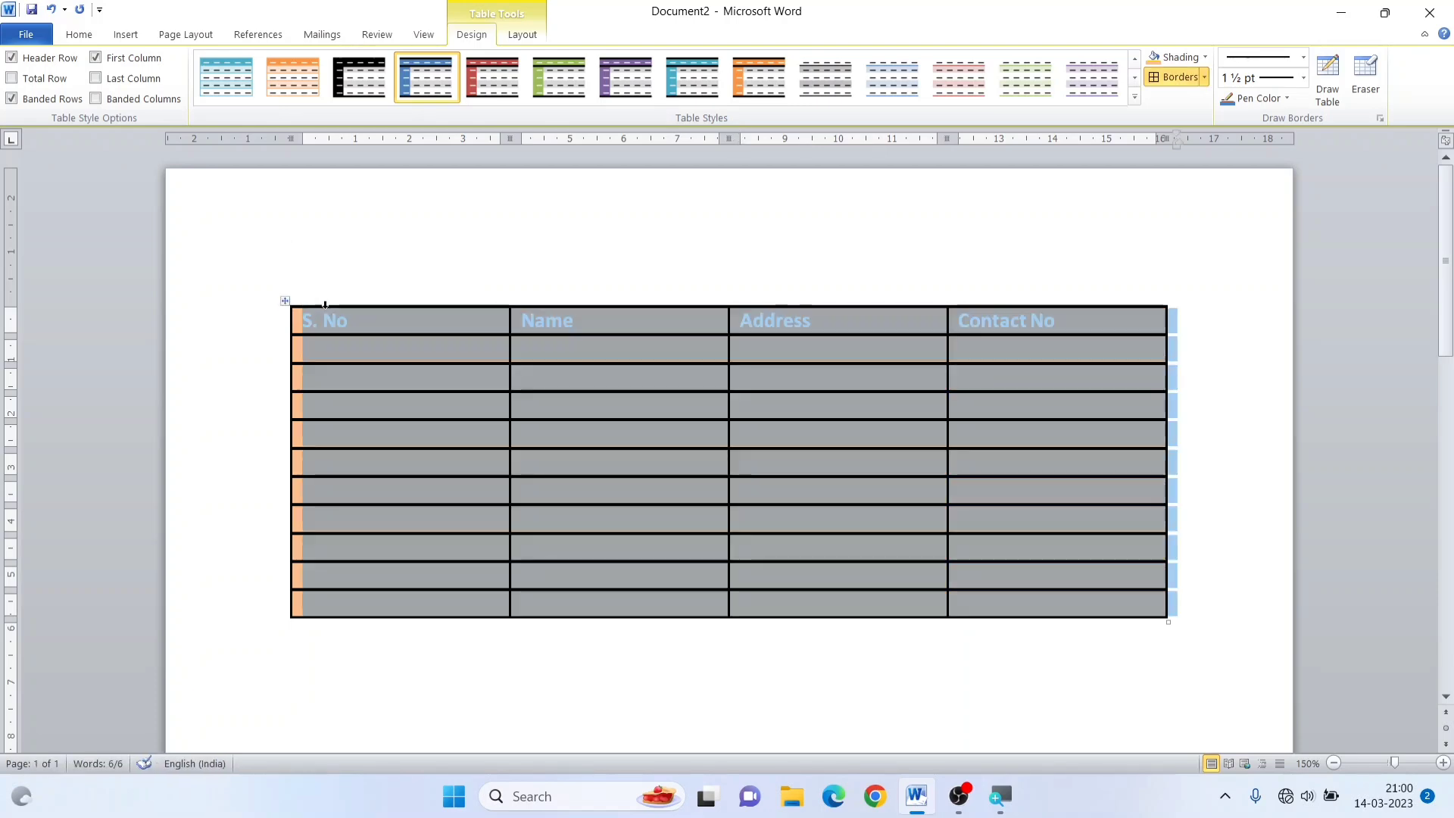
{"action": "left_click", "coordinate": [409, 374]}
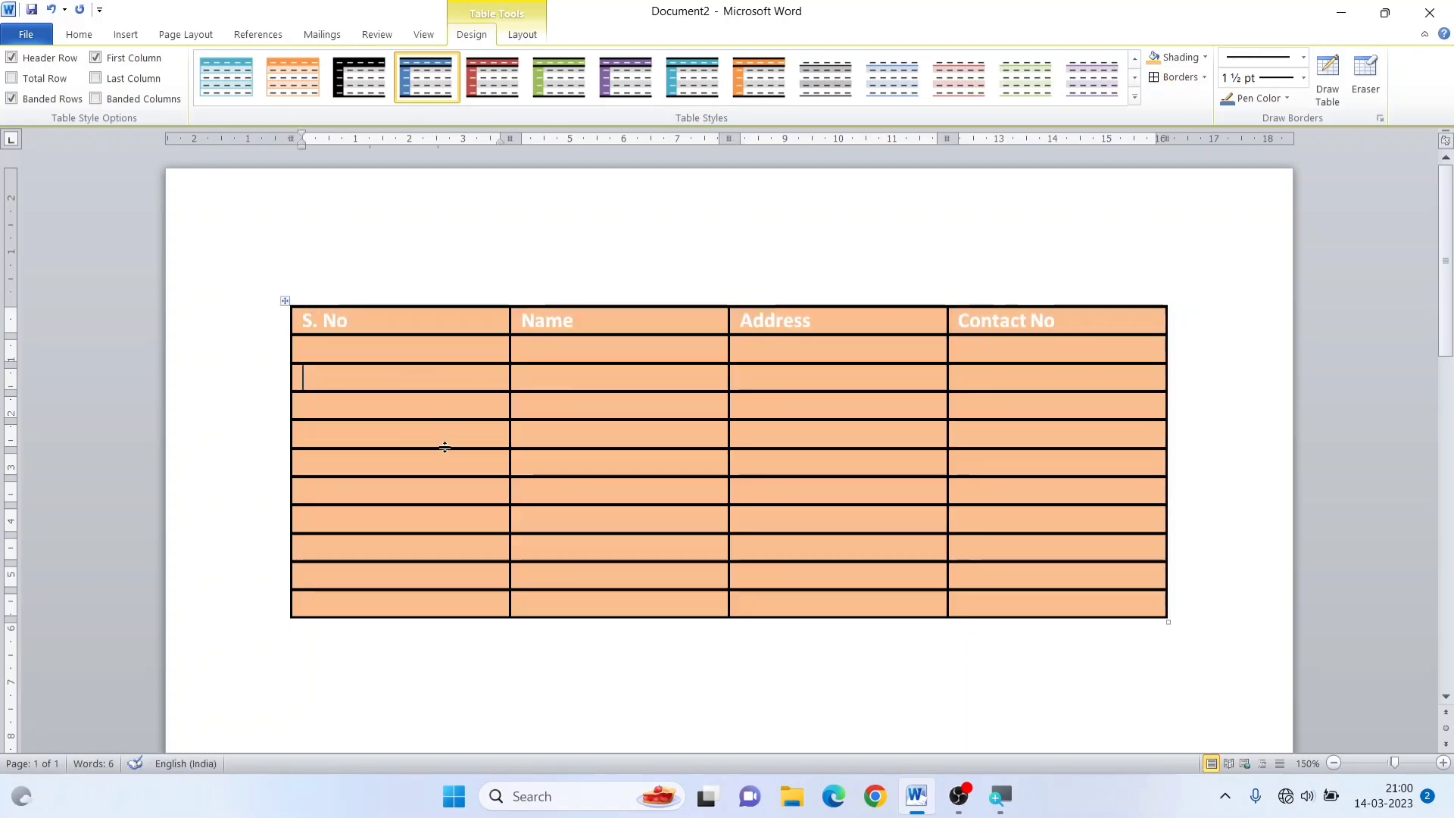
{"action": "key", "text": "ctrl+p"}
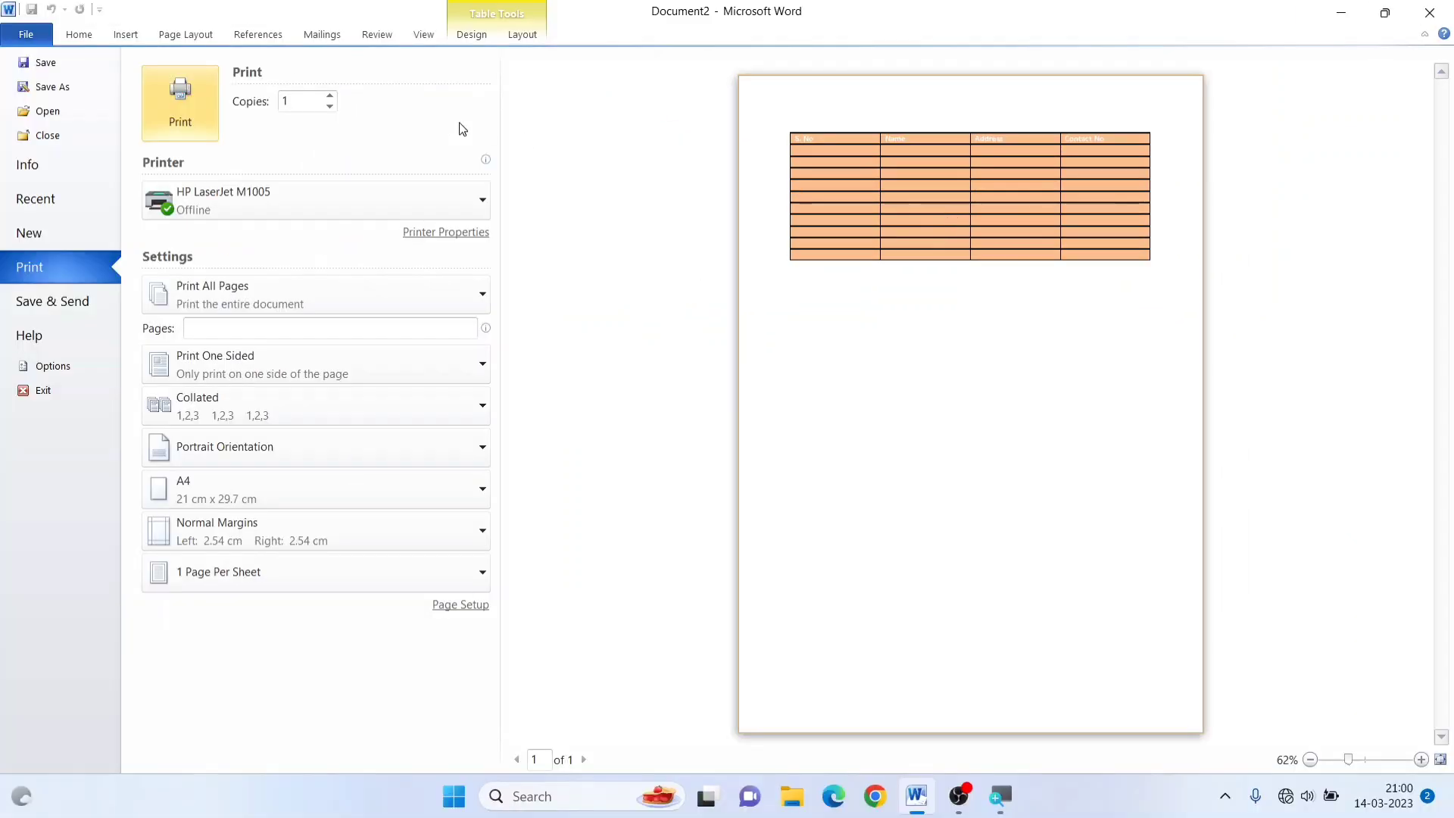
{"action": "left_click", "coordinate": [64, 42]}
{"action": "left_click", "coordinate": [527, 377]}
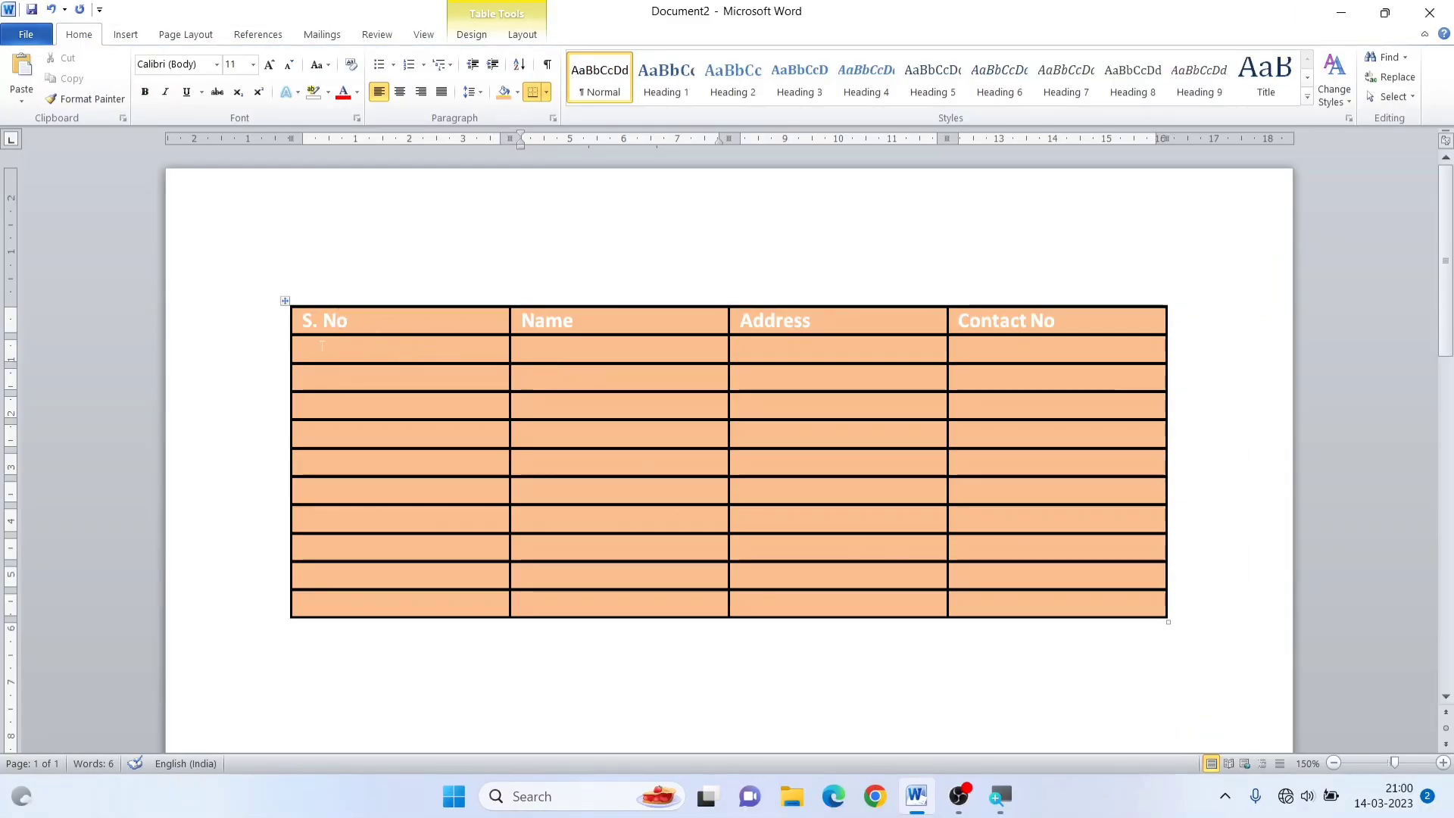
Select the whole table, set it to No Border, and deselect it
{"action": "left_click", "coordinate": [286, 303]}
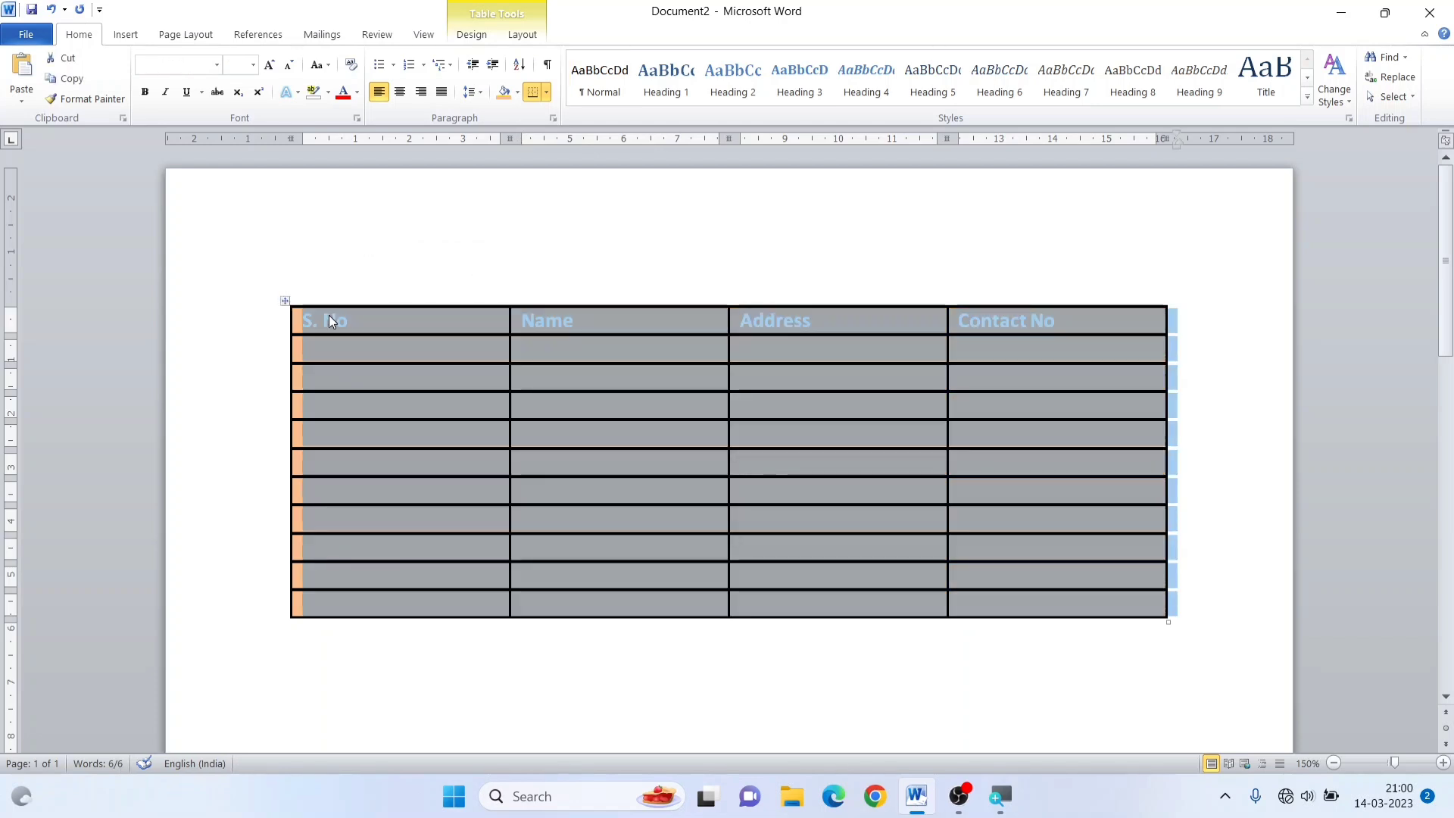
{"action": "left_click", "coordinate": [471, 34]}
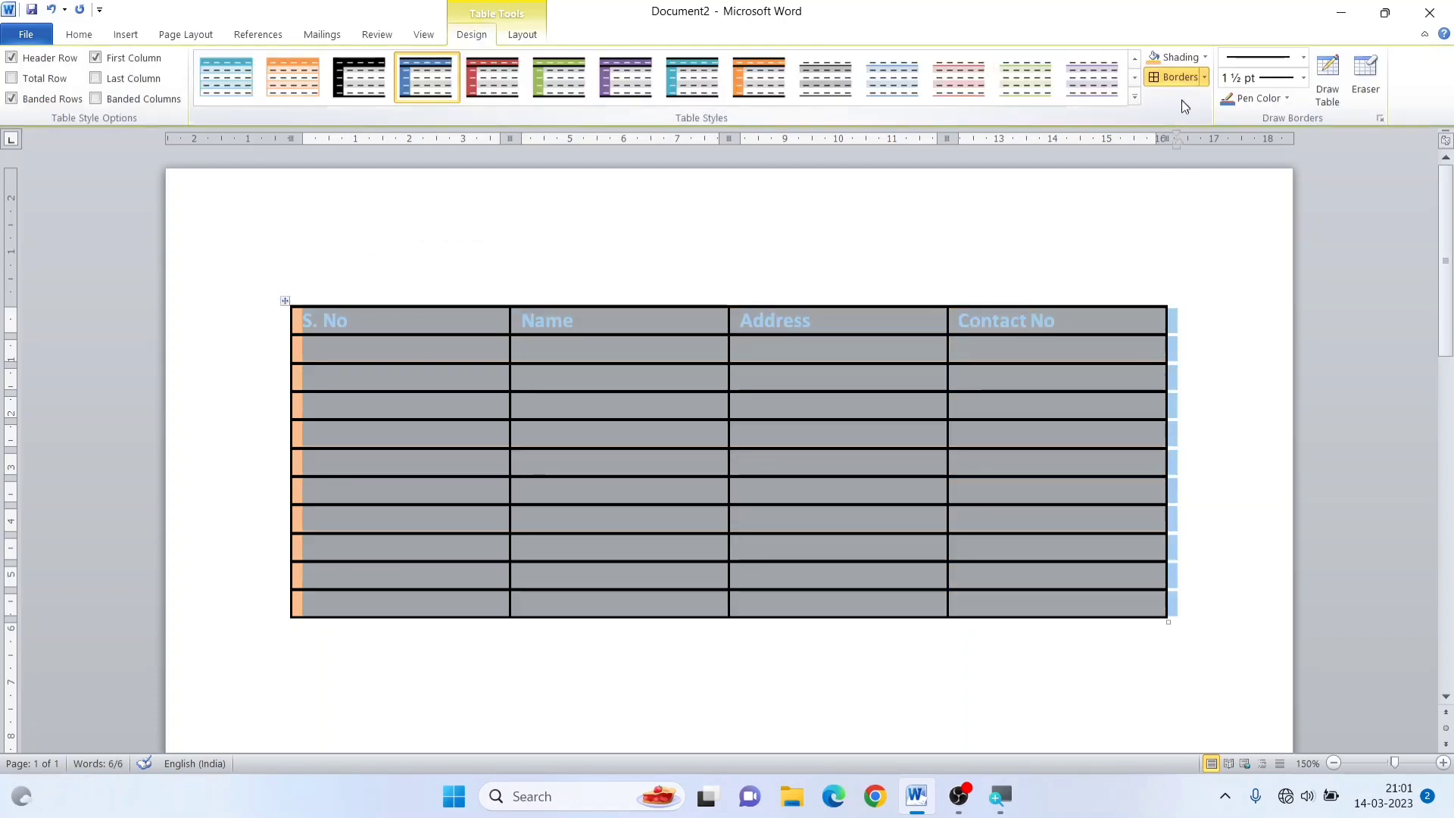
{"action": "left_click", "coordinate": [1202, 78]}
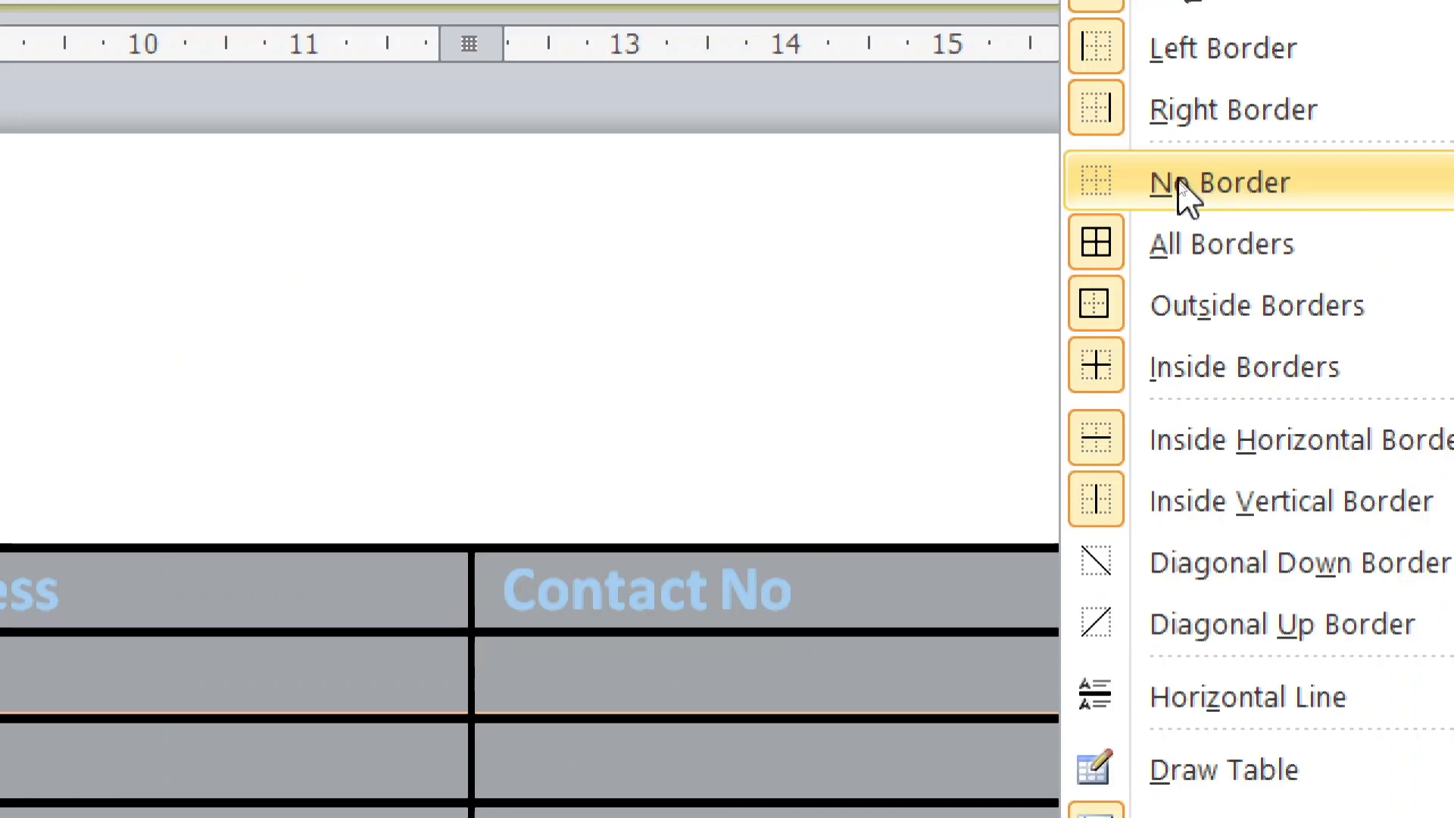
{"action": "left_click", "coordinate": [1210, 200]}
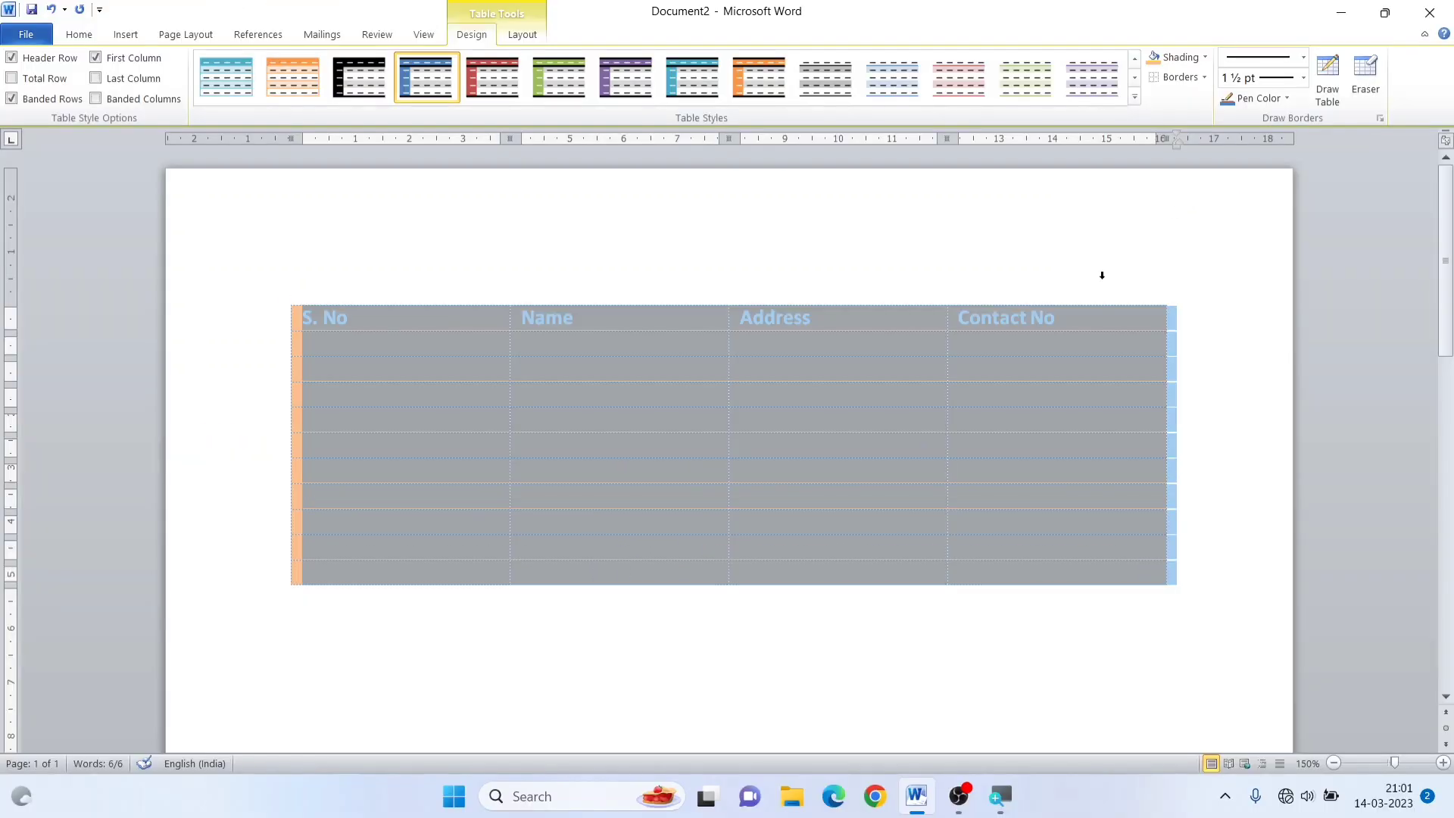
{"action": "left_click", "coordinate": [866, 424]}
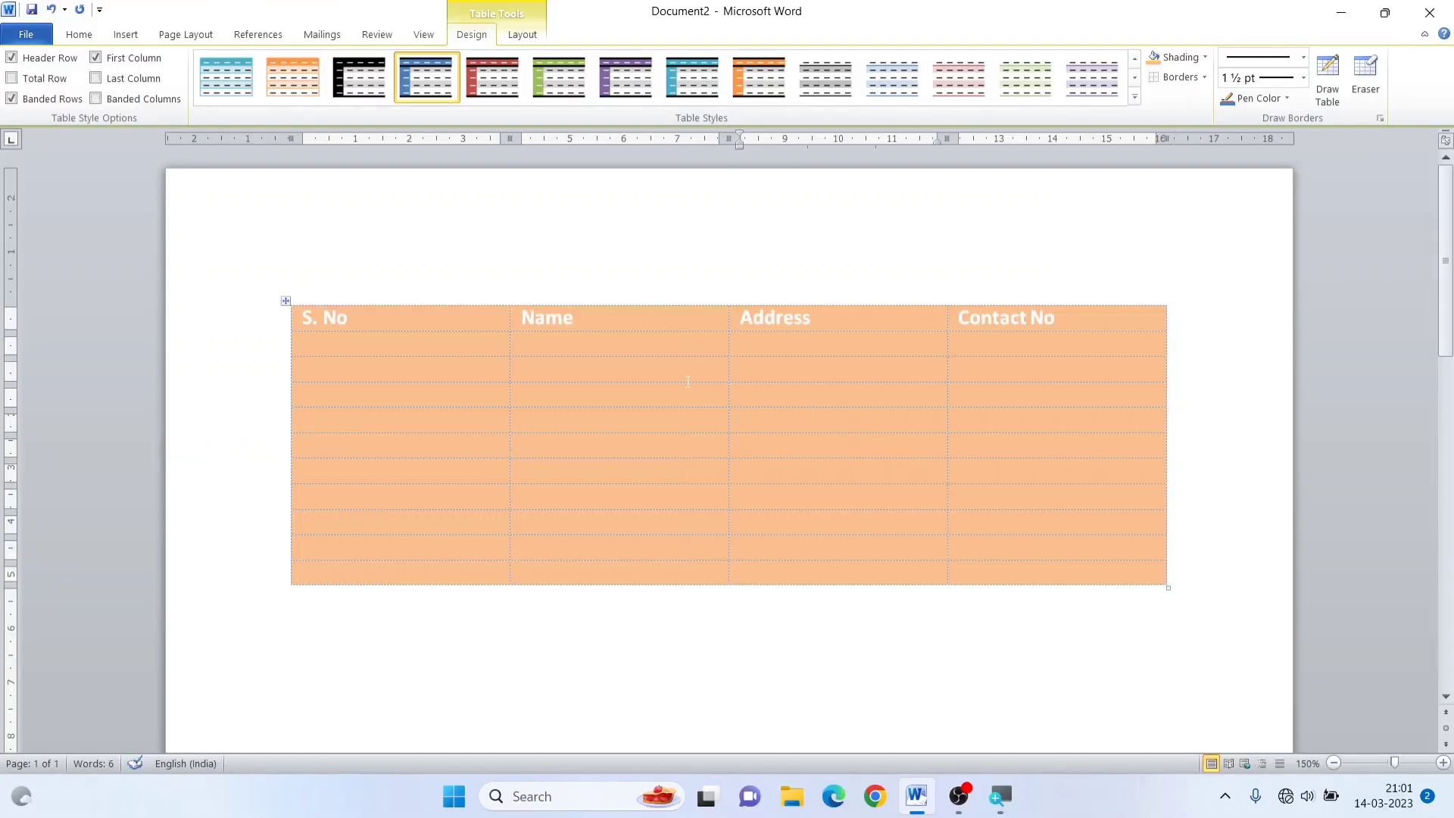
Switch View Gridlines off and back on for the borderless table, then deselect it
{"action": "left_click", "coordinate": [445, 371]}
{"action": "left_click", "coordinate": [286, 299]}
{"action": "left_click", "coordinate": [1204, 77]}
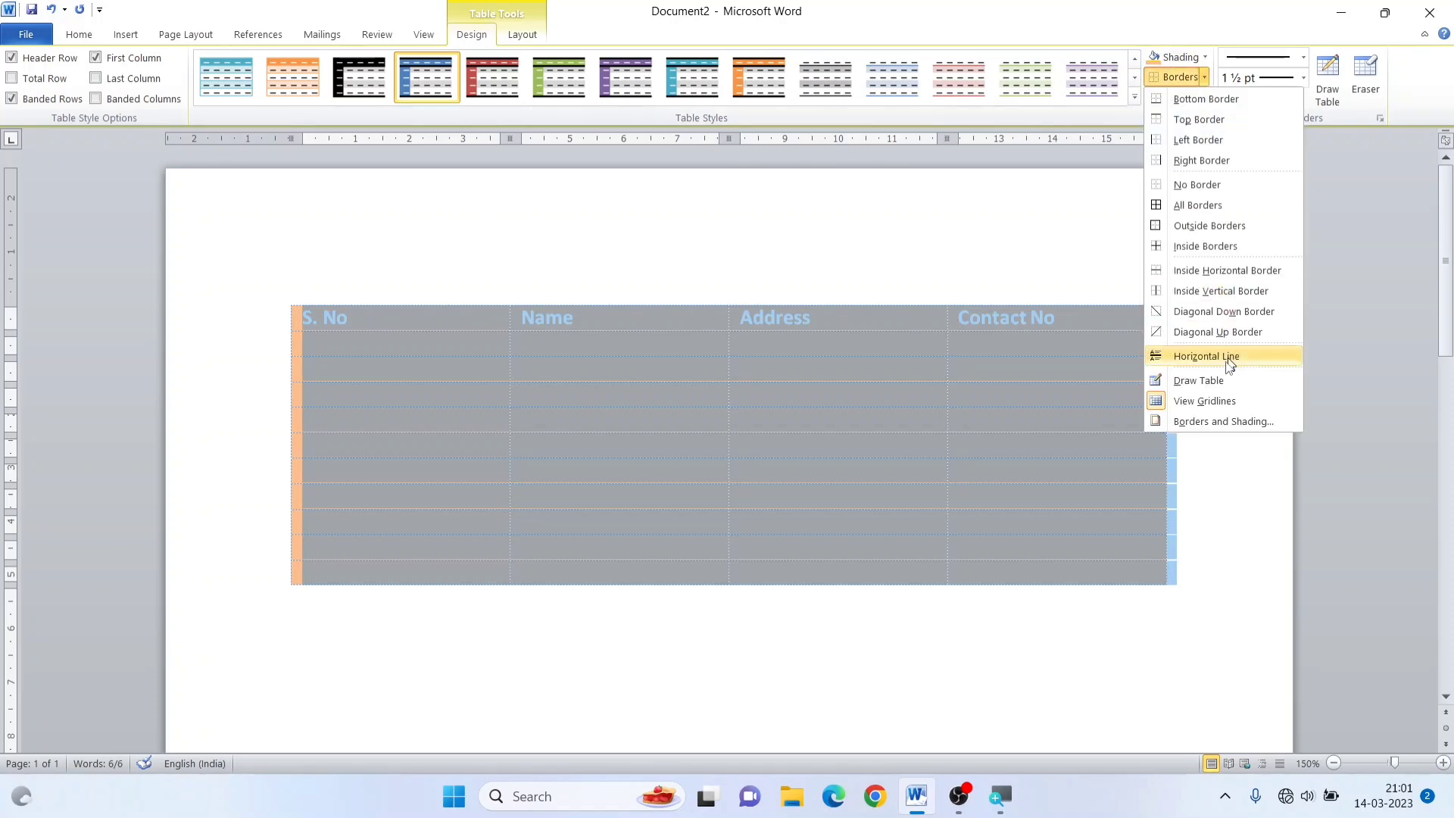
{"action": "left_click", "coordinate": [1196, 400]}
{"action": "left_click", "coordinate": [750, 413]}
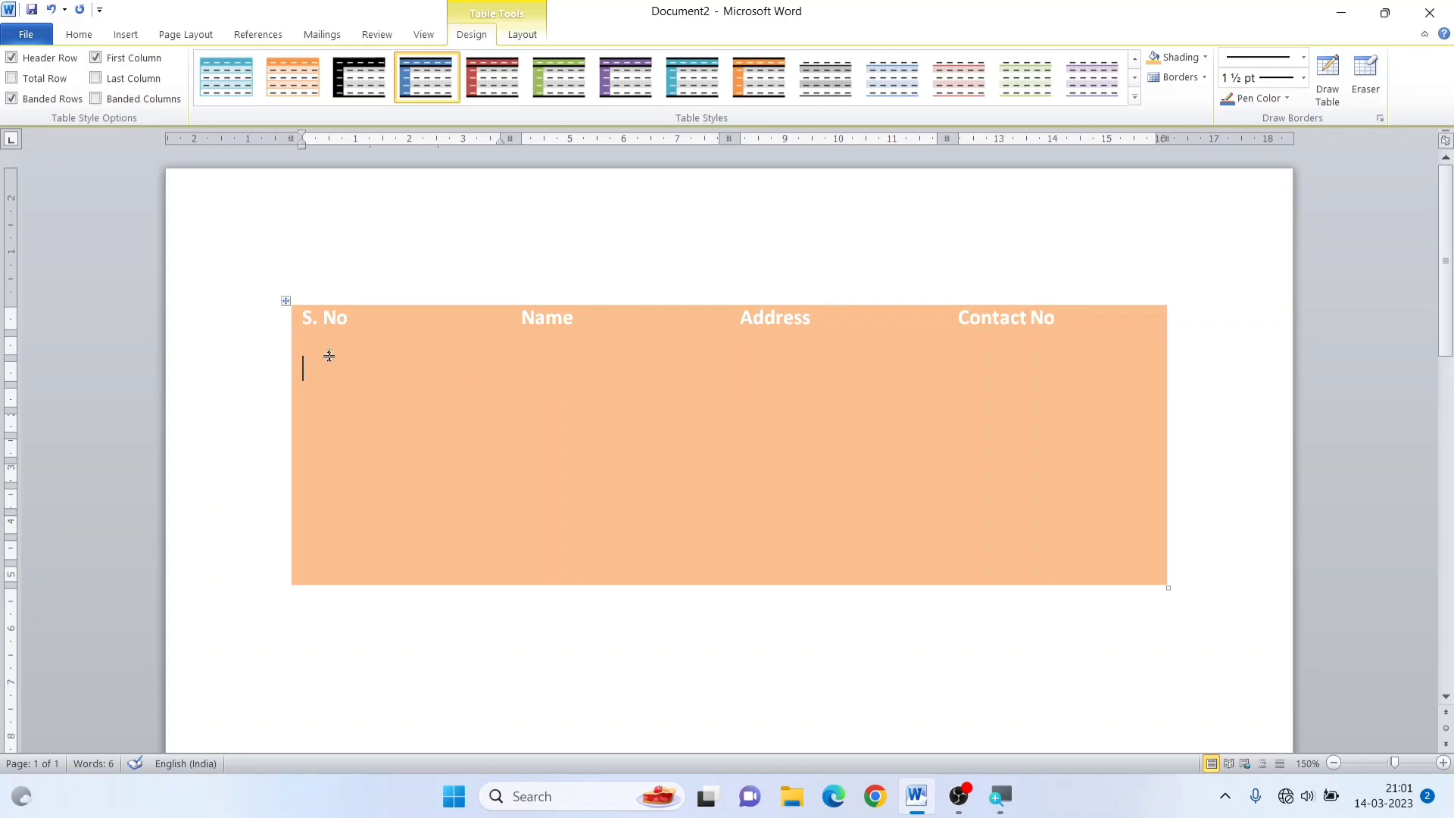
{"action": "left_click", "coordinate": [517, 369]}
{"action": "left_click", "coordinate": [287, 300]}
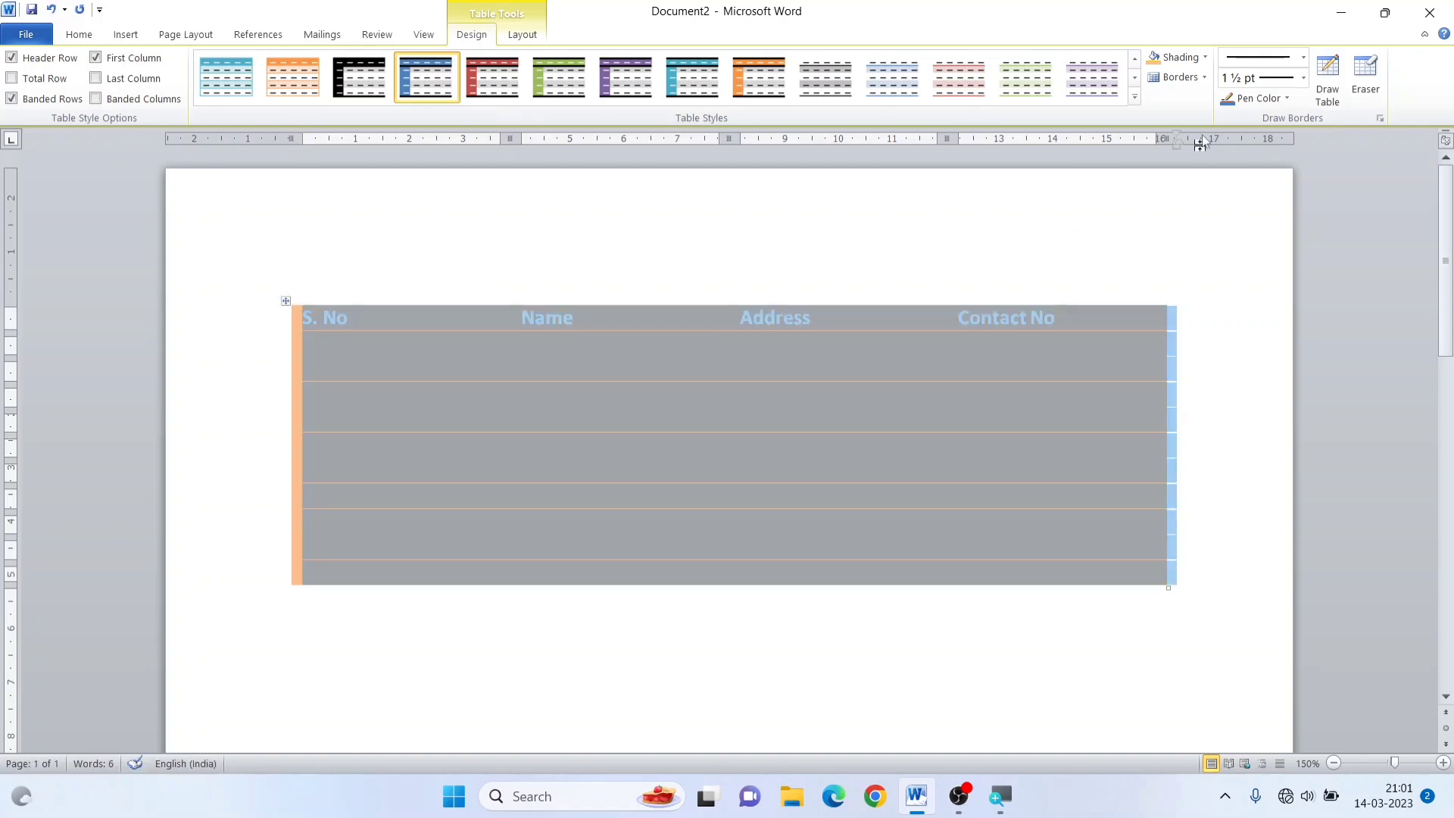
{"action": "left_click", "coordinate": [1204, 78]}
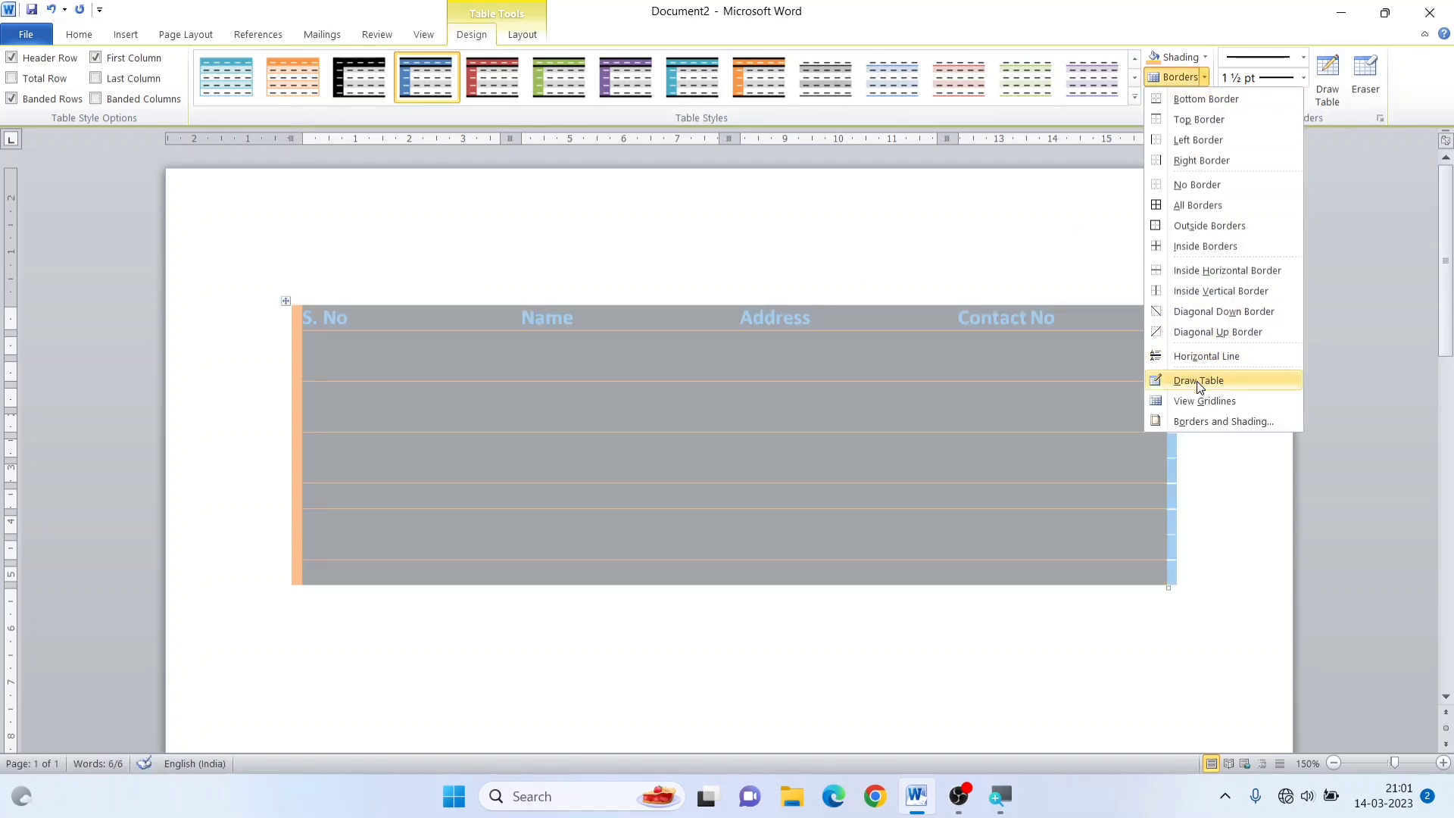
{"action": "left_click", "coordinate": [1203, 400]}
{"action": "left_click", "coordinate": [810, 393]}
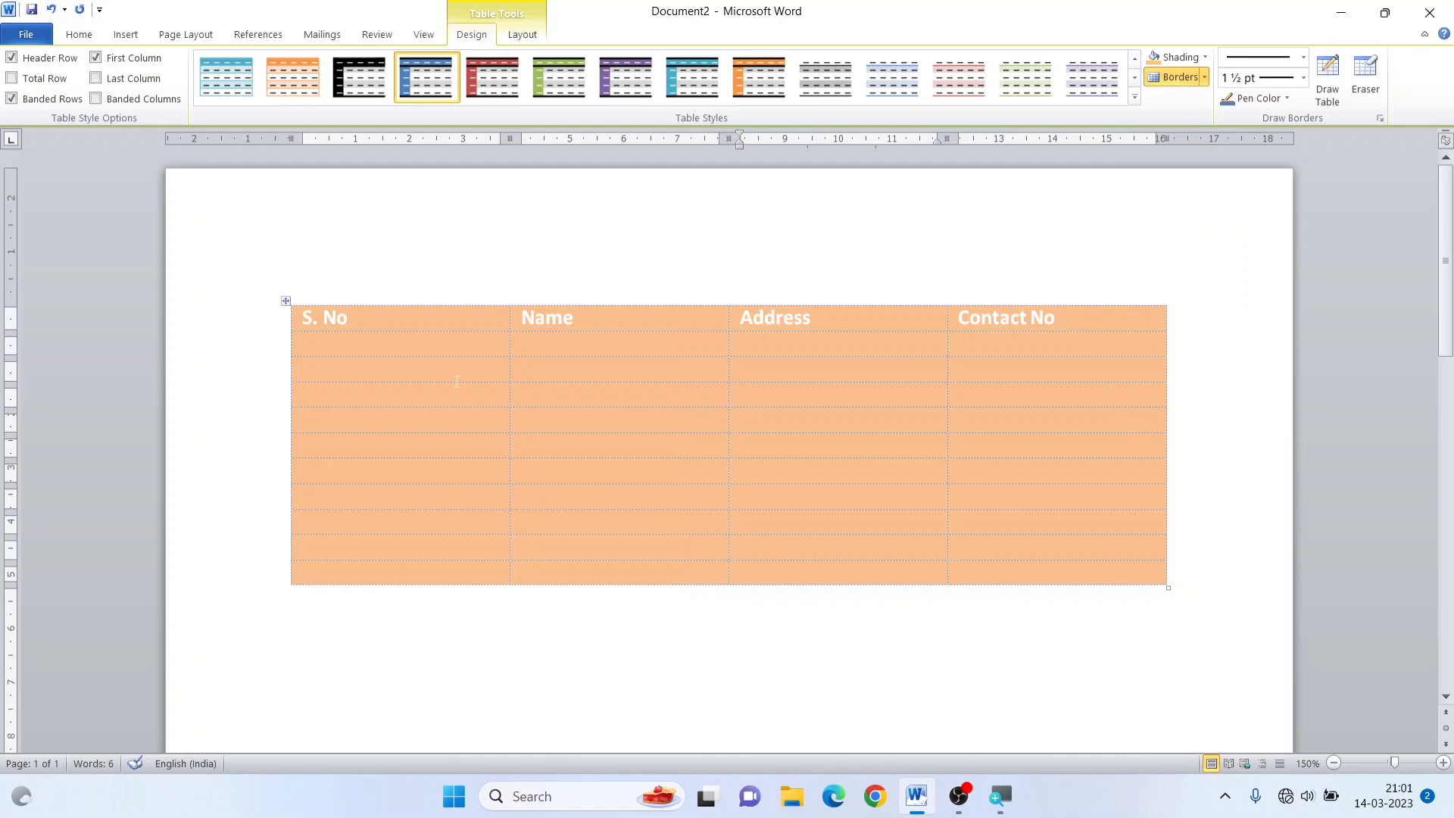
Preview how the borderless table prints and return to the table design options
{"action": "key", "text": "ctrl+p"}
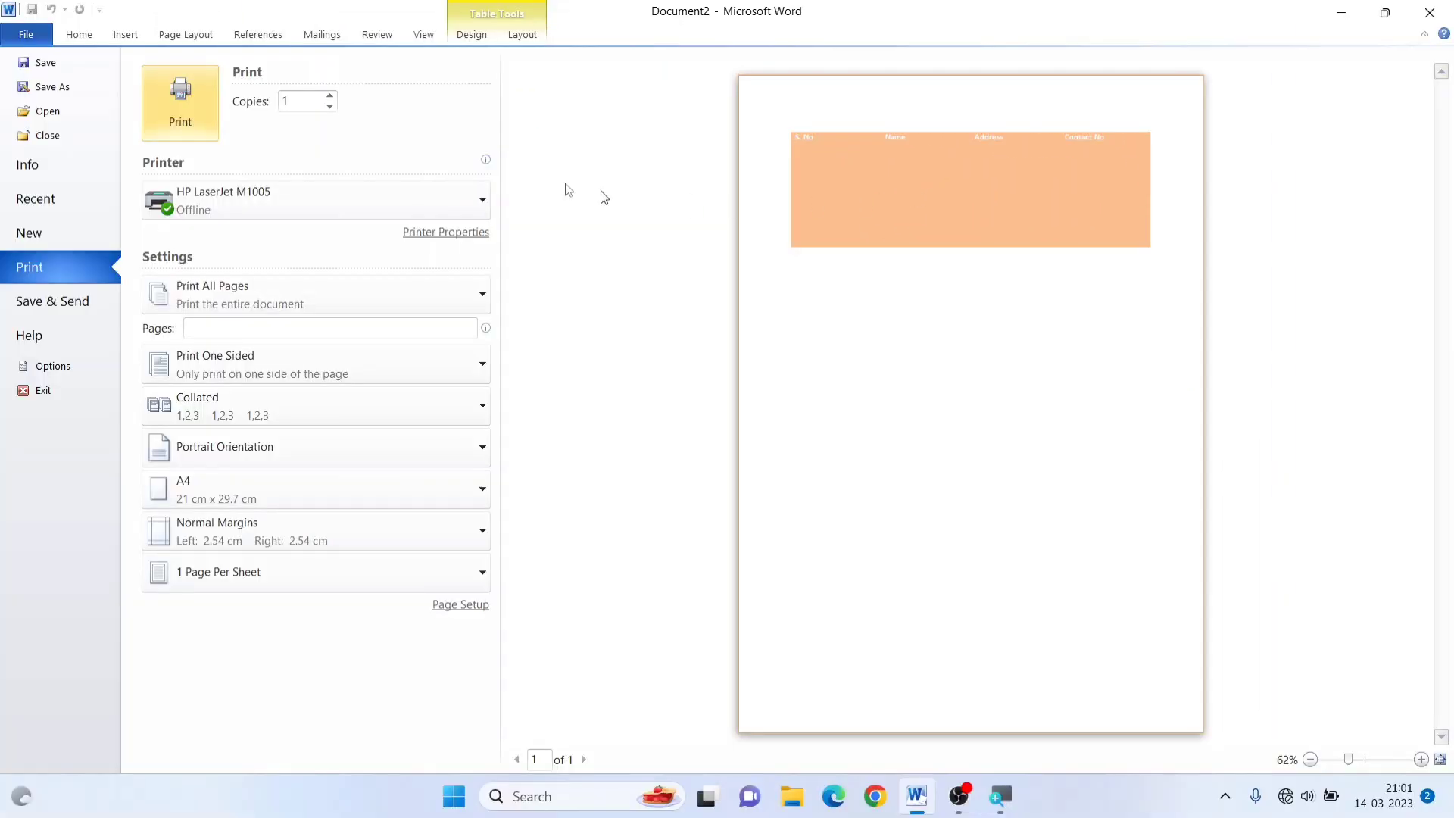
{"action": "left_click", "coordinate": [76, 34]}
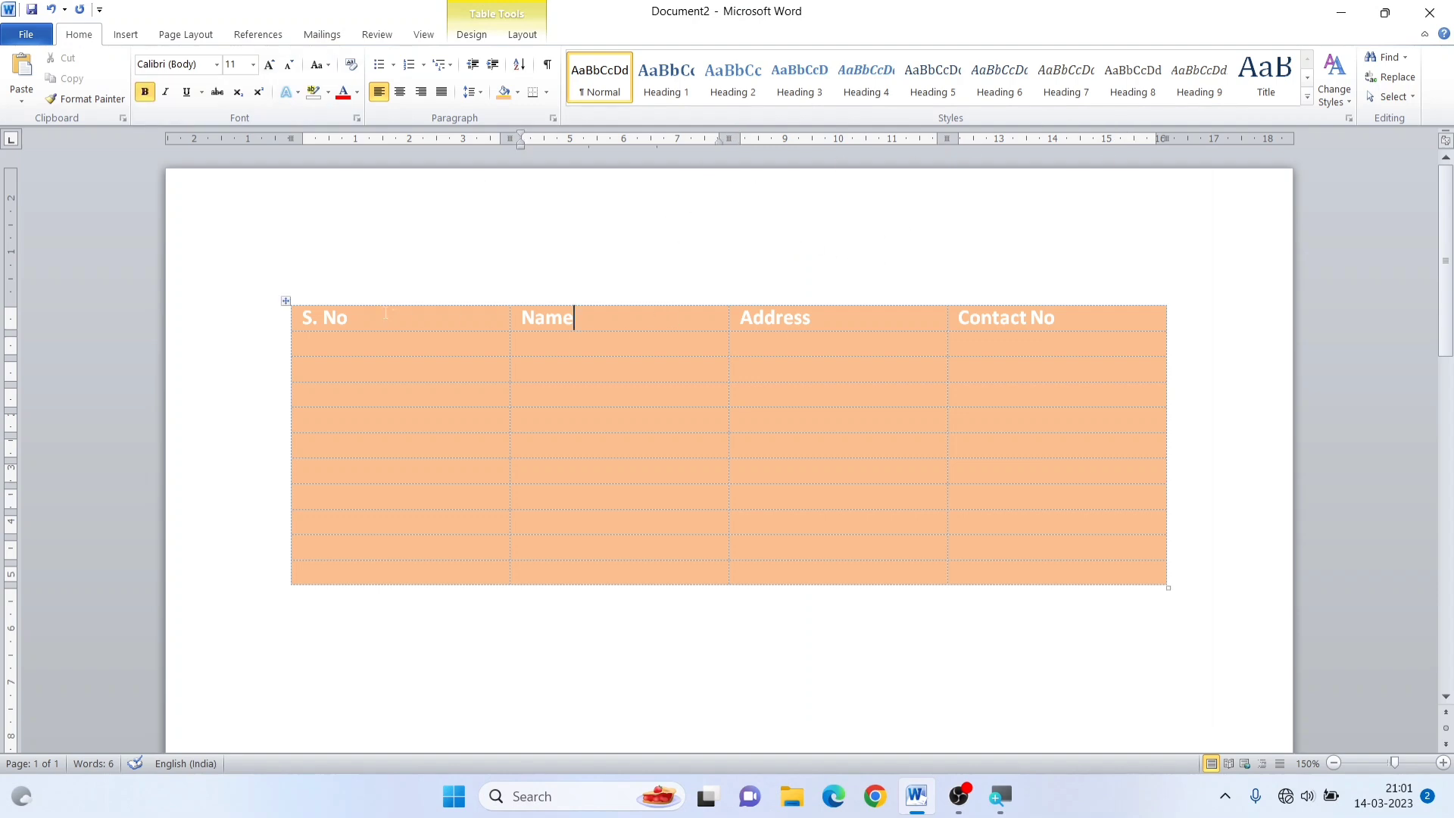
{"action": "left_click", "coordinate": [479, 33]}
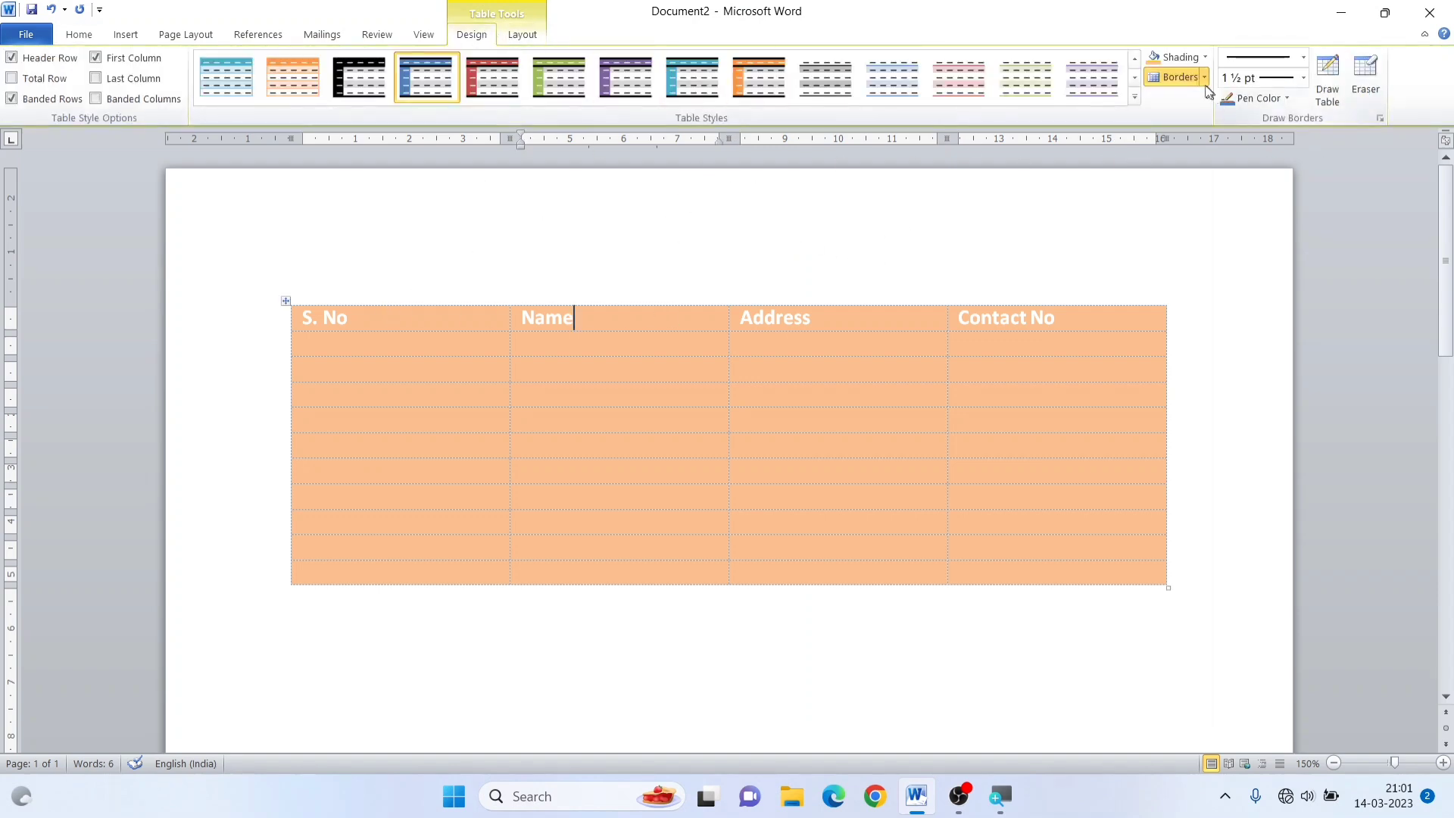
Add a top and a bottom border to the header row and a bottom border to the table's last row
{"action": "left_click_drag", "start_coordinate": [296, 313], "coordinate": [1013, 315]}
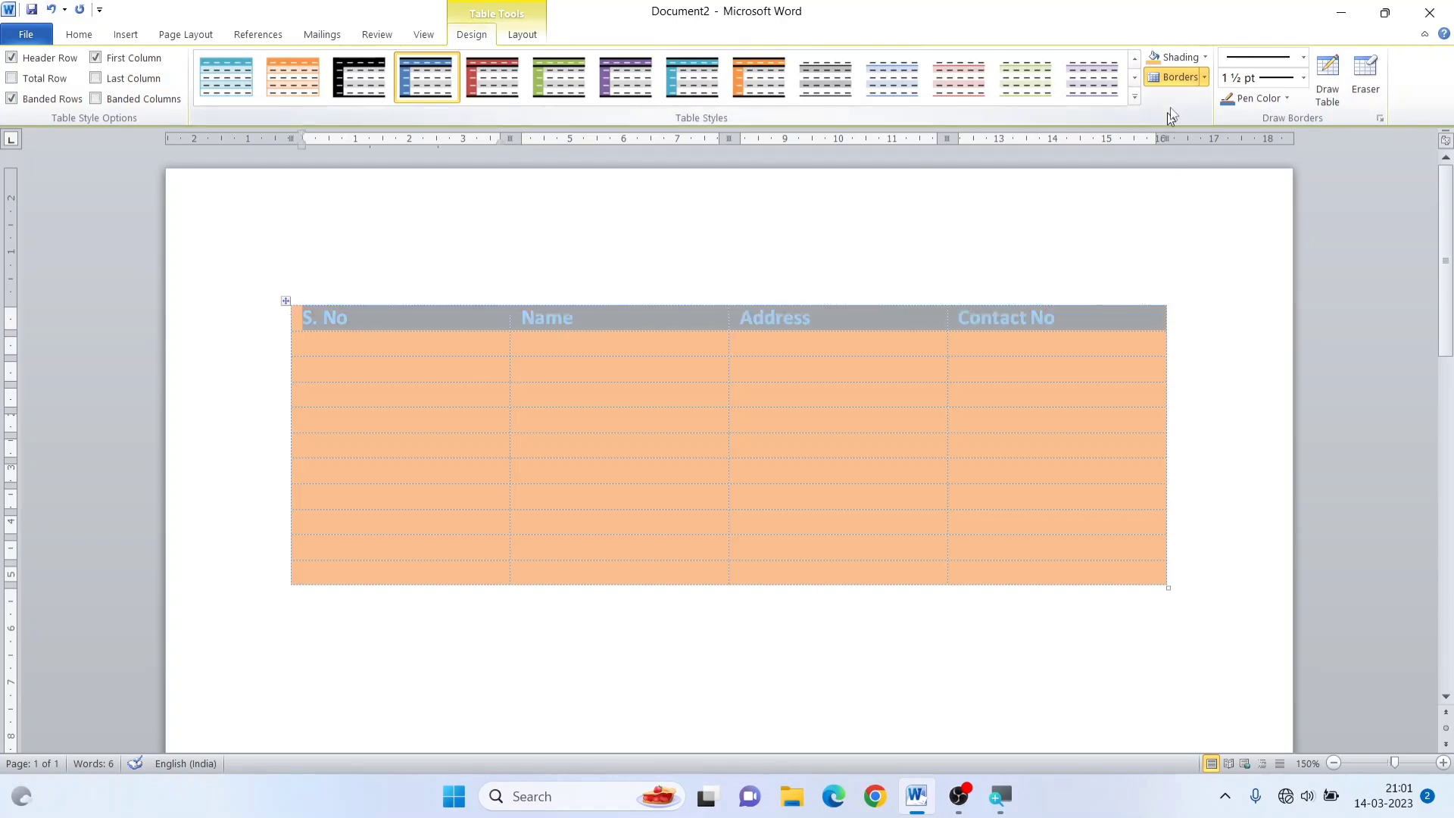
{"action": "left_click", "coordinate": [1204, 76]}
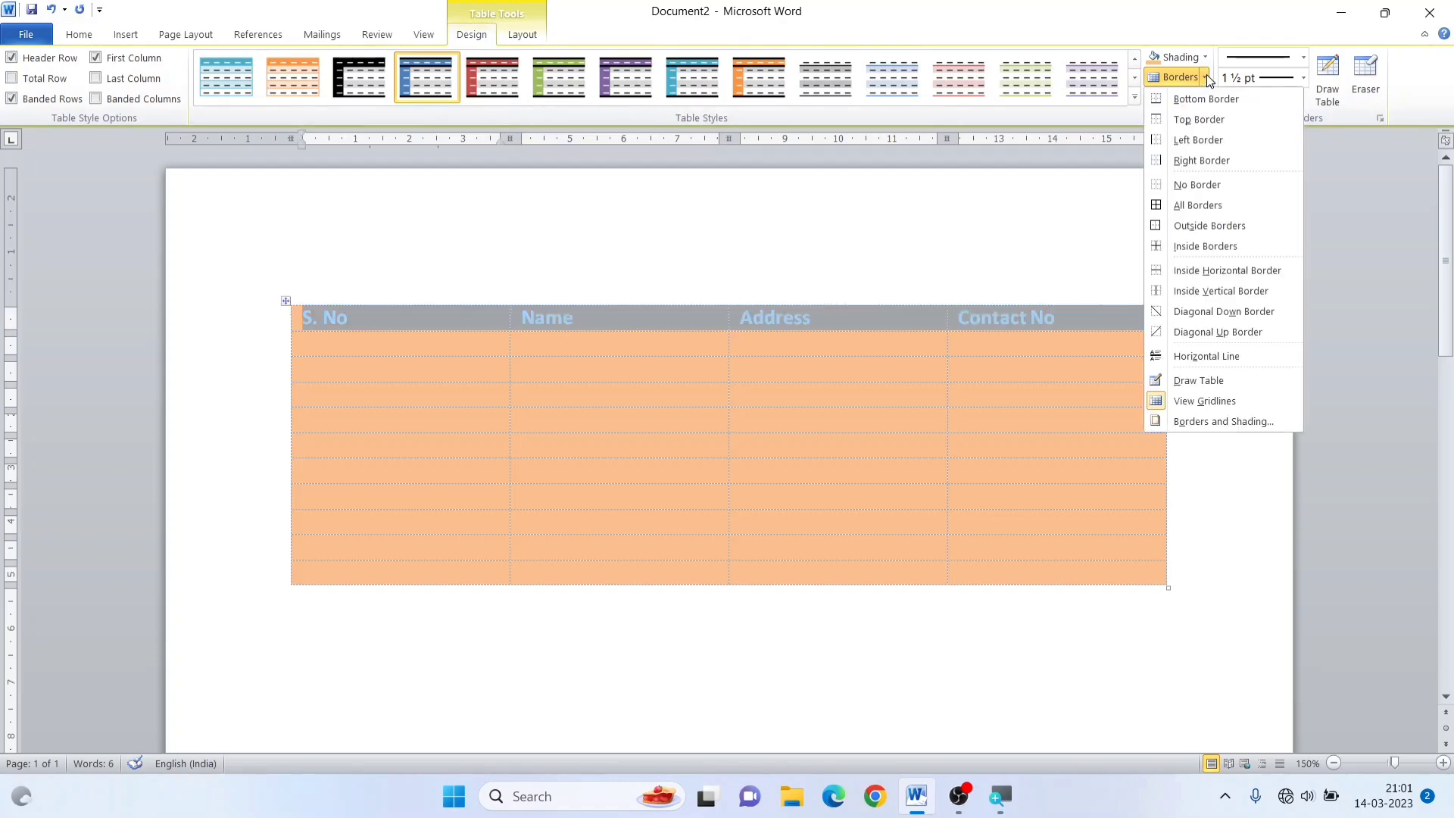
{"action": "left_click", "coordinate": [1197, 121]}
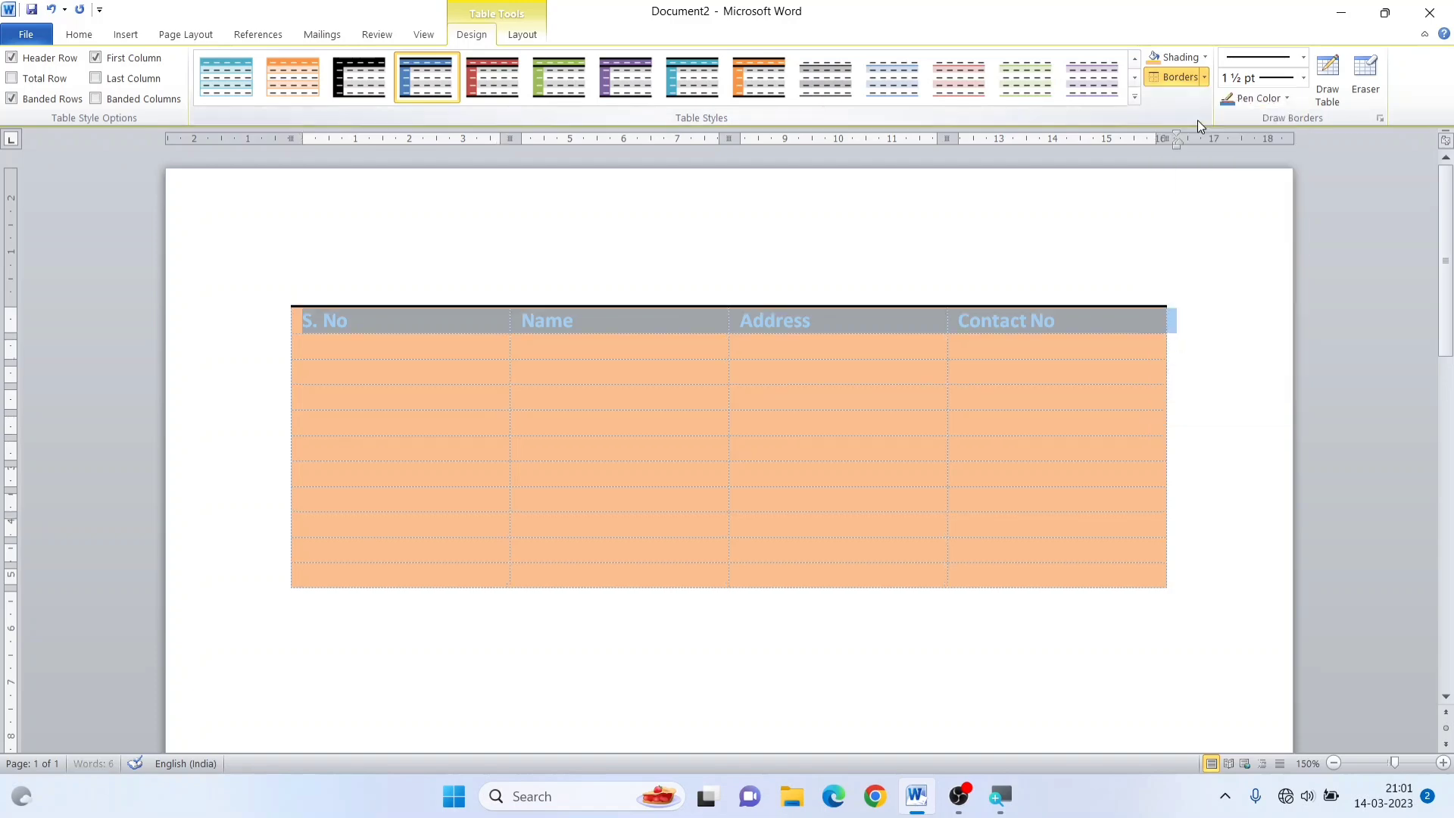
{"action": "left_click", "coordinate": [1206, 79]}
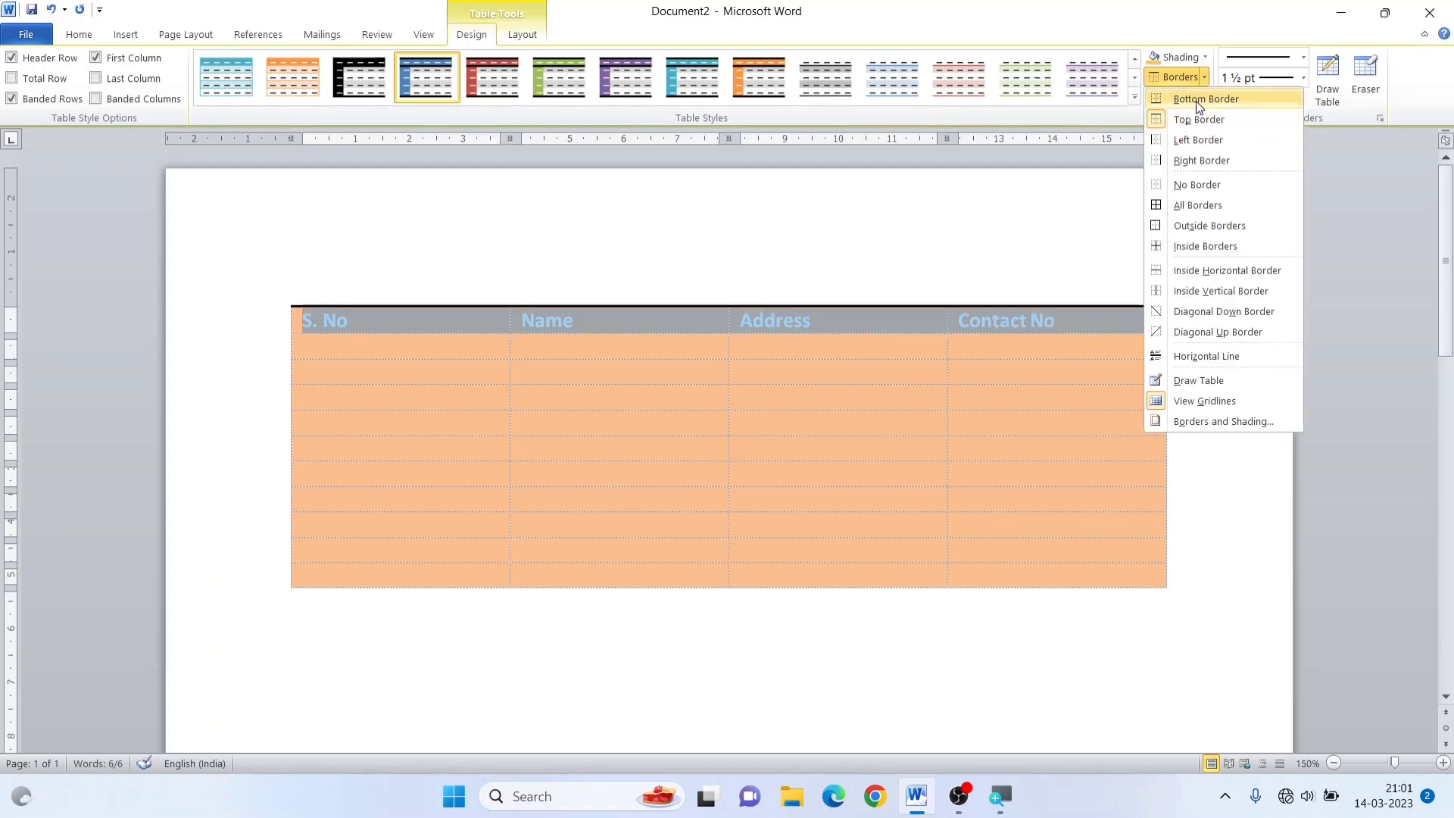
{"action": "left_click", "coordinate": [1196, 102]}
{"action": "left_click", "coordinate": [415, 455]}
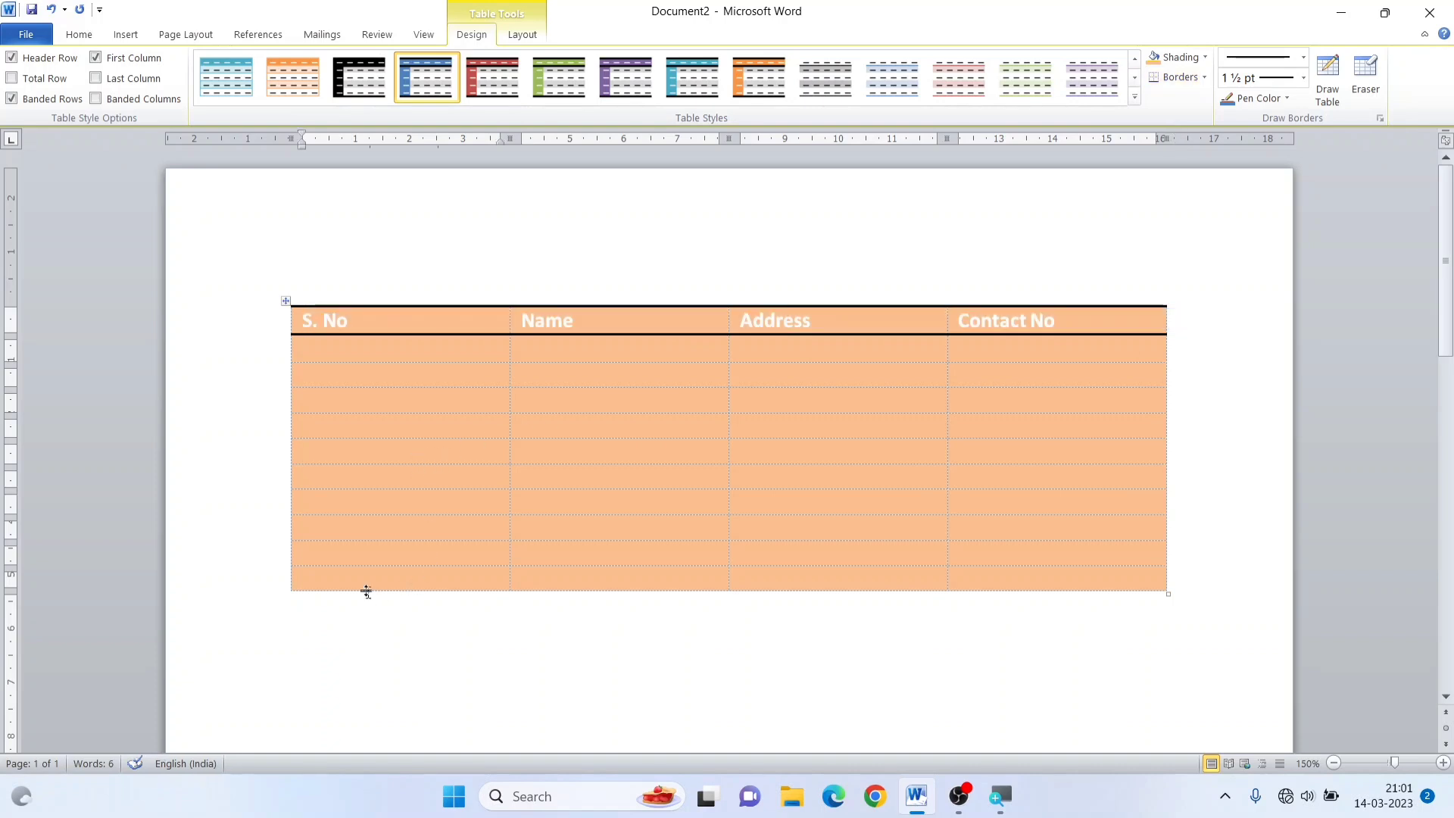
{"action": "left_click_drag", "start_coordinate": [345, 580], "coordinate": [1136, 580]}
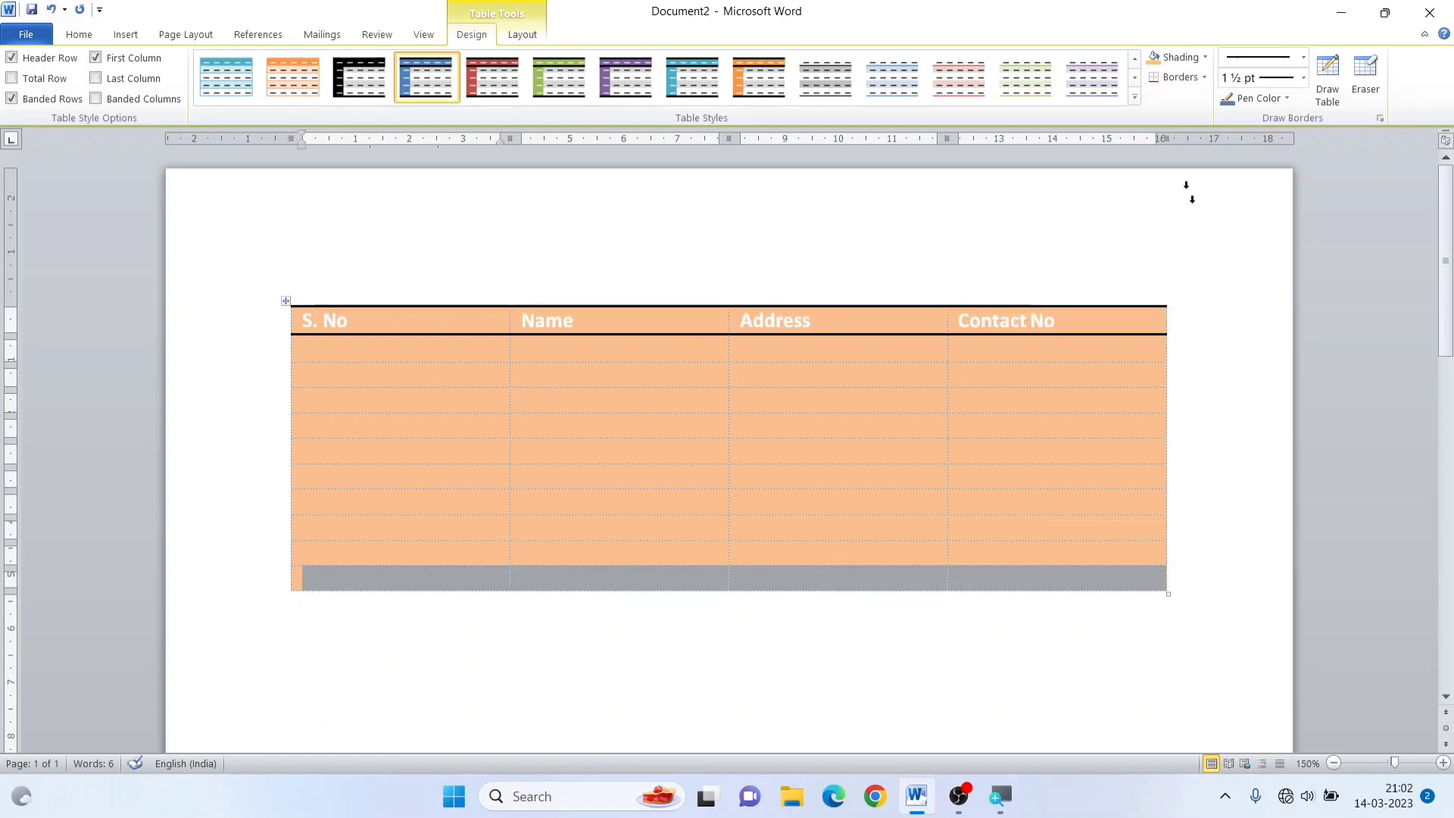
{"action": "left_click", "coordinate": [1193, 79]}
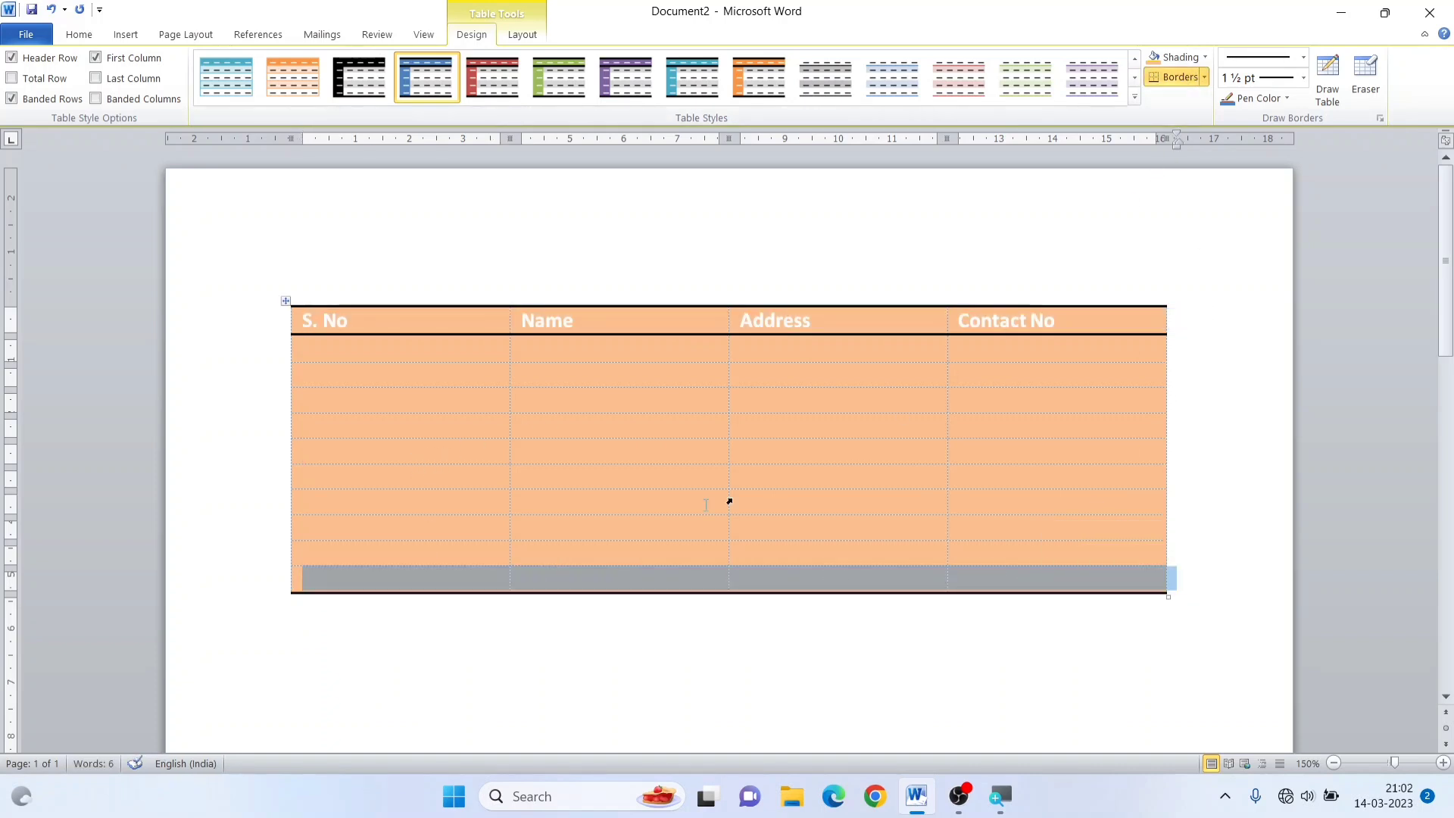
Add left and right borders to the empty cells below the Name heading, and deselect them
{"action": "left_click_drag", "start_coordinate": [618, 389], "coordinate": [623, 569]}
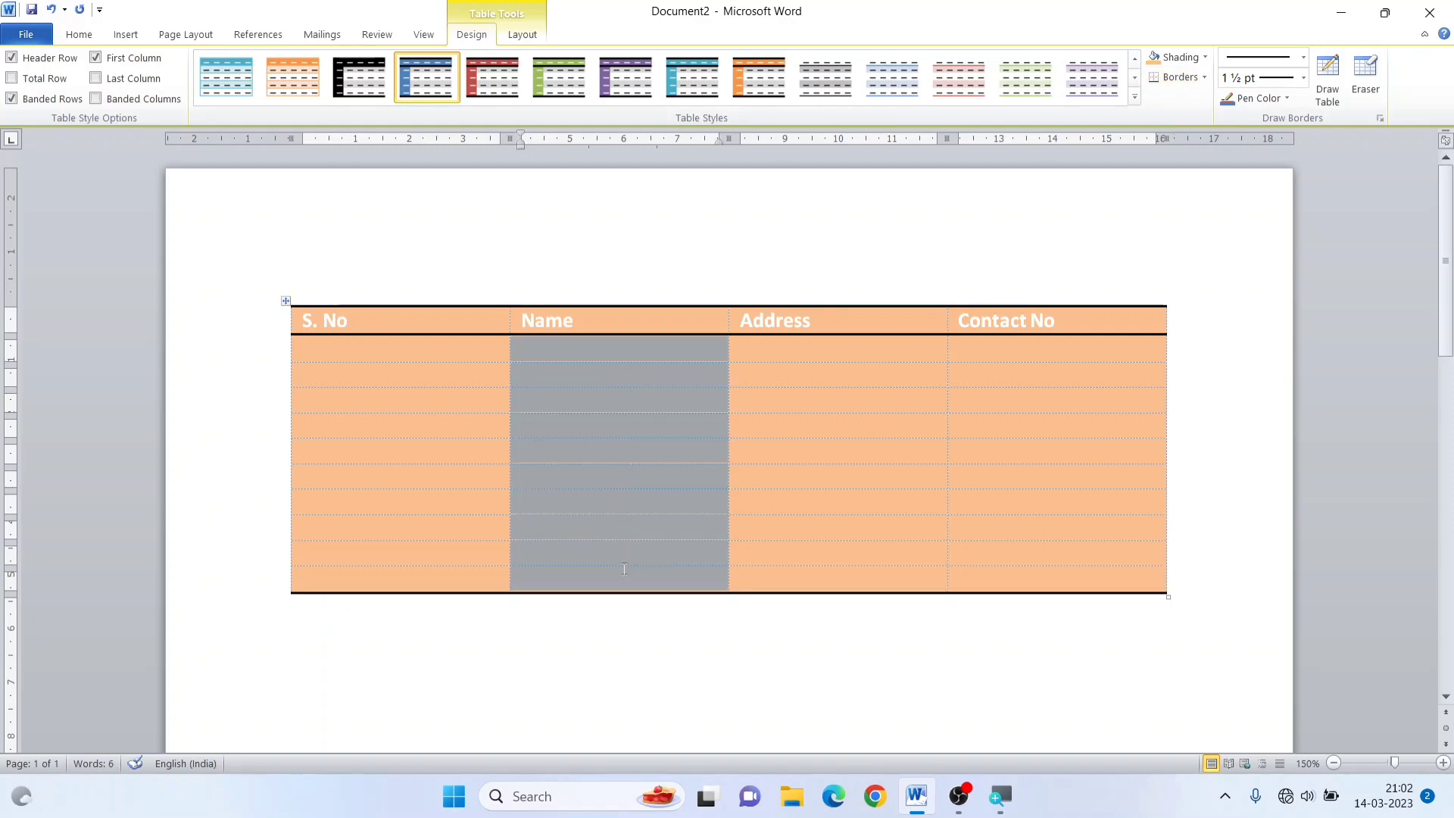
{"action": "left_click", "coordinate": [1204, 77]}
{"action": "left_click", "coordinate": [1173, 142]}
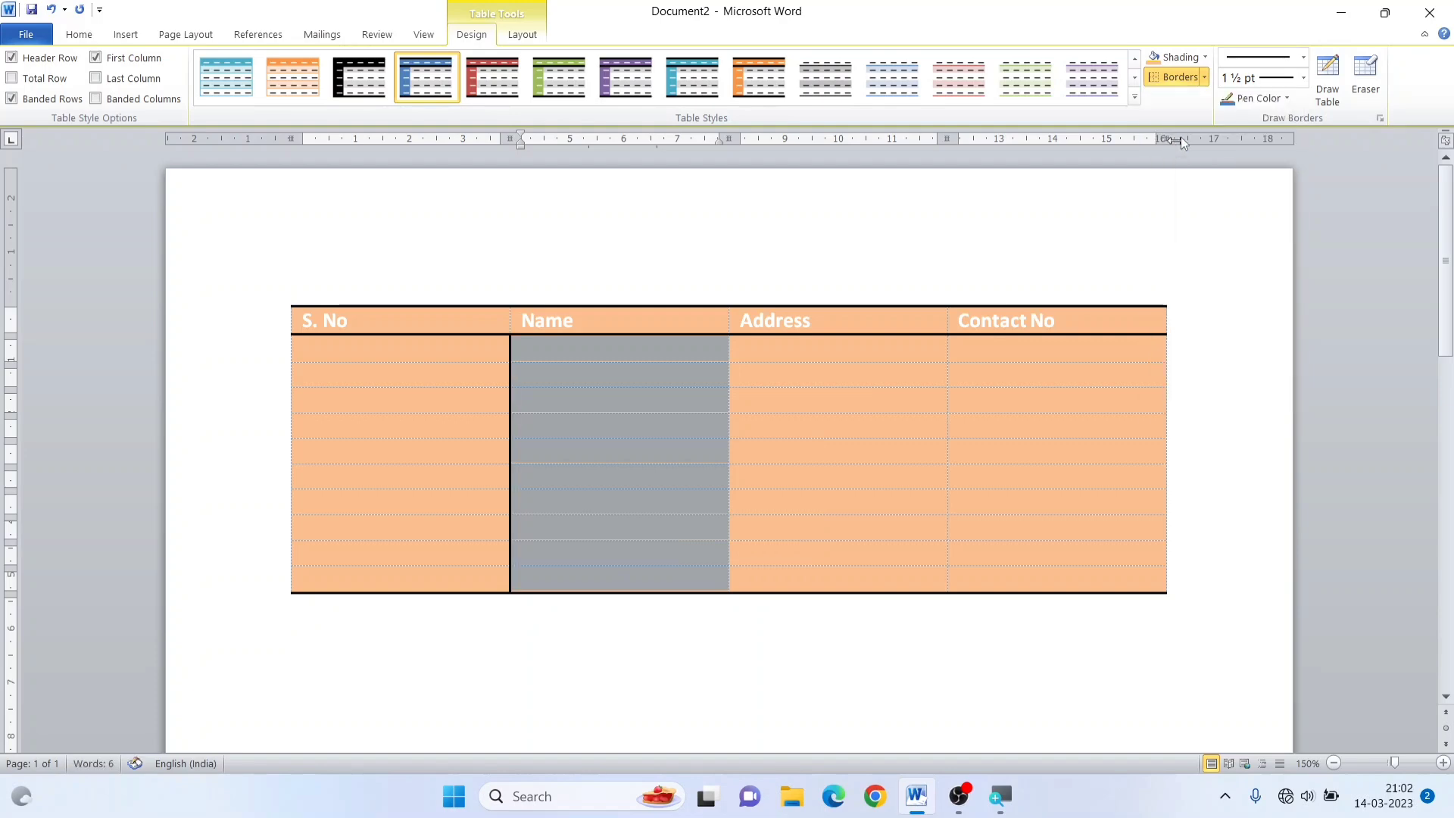
{"action": "left_click", "coordinate": [1204, 79]}
{"action": "left_click", "coordinate": [1201, 161]}
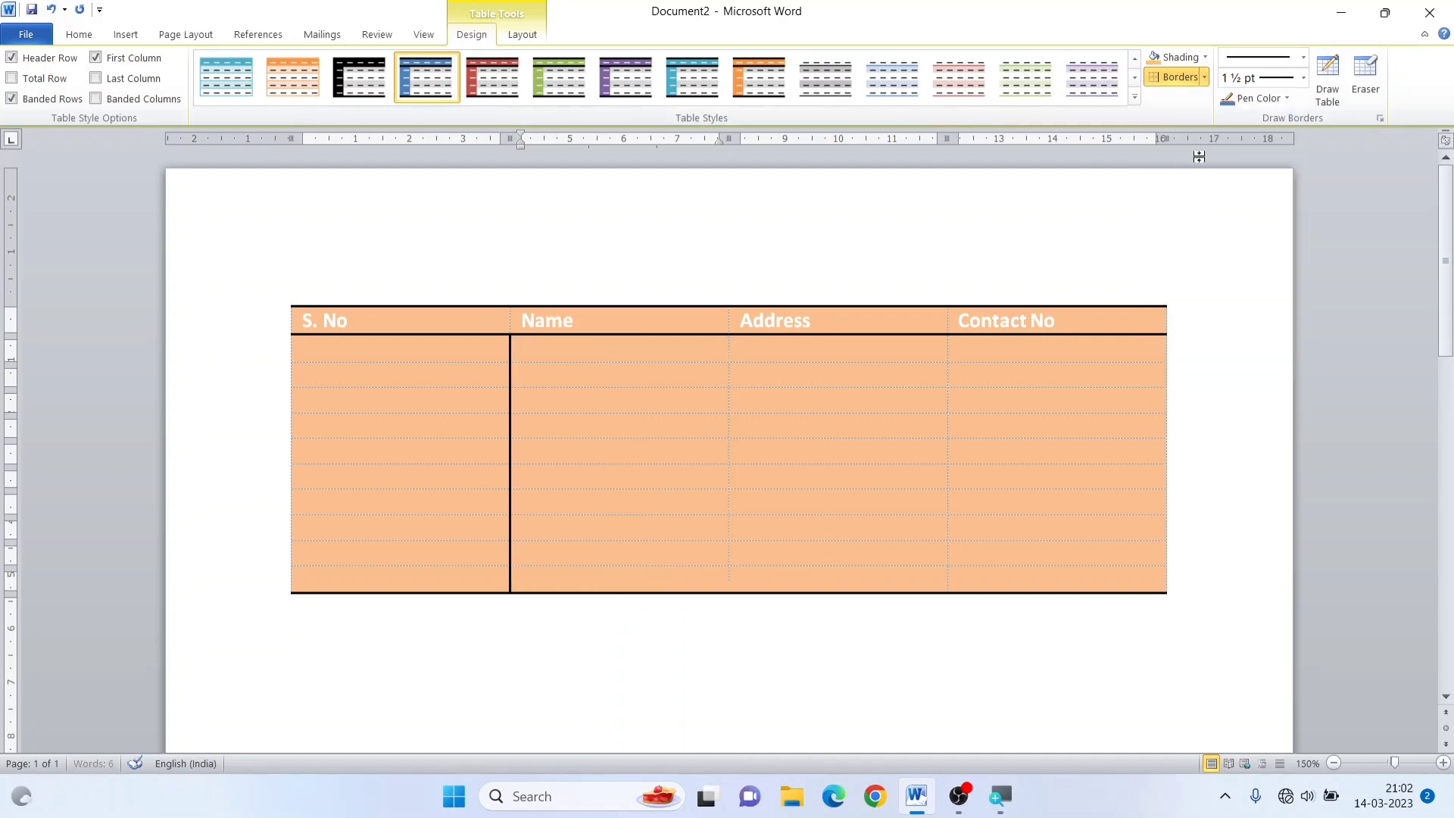
{"action": "left_click", "coordinate": [786, 446]}
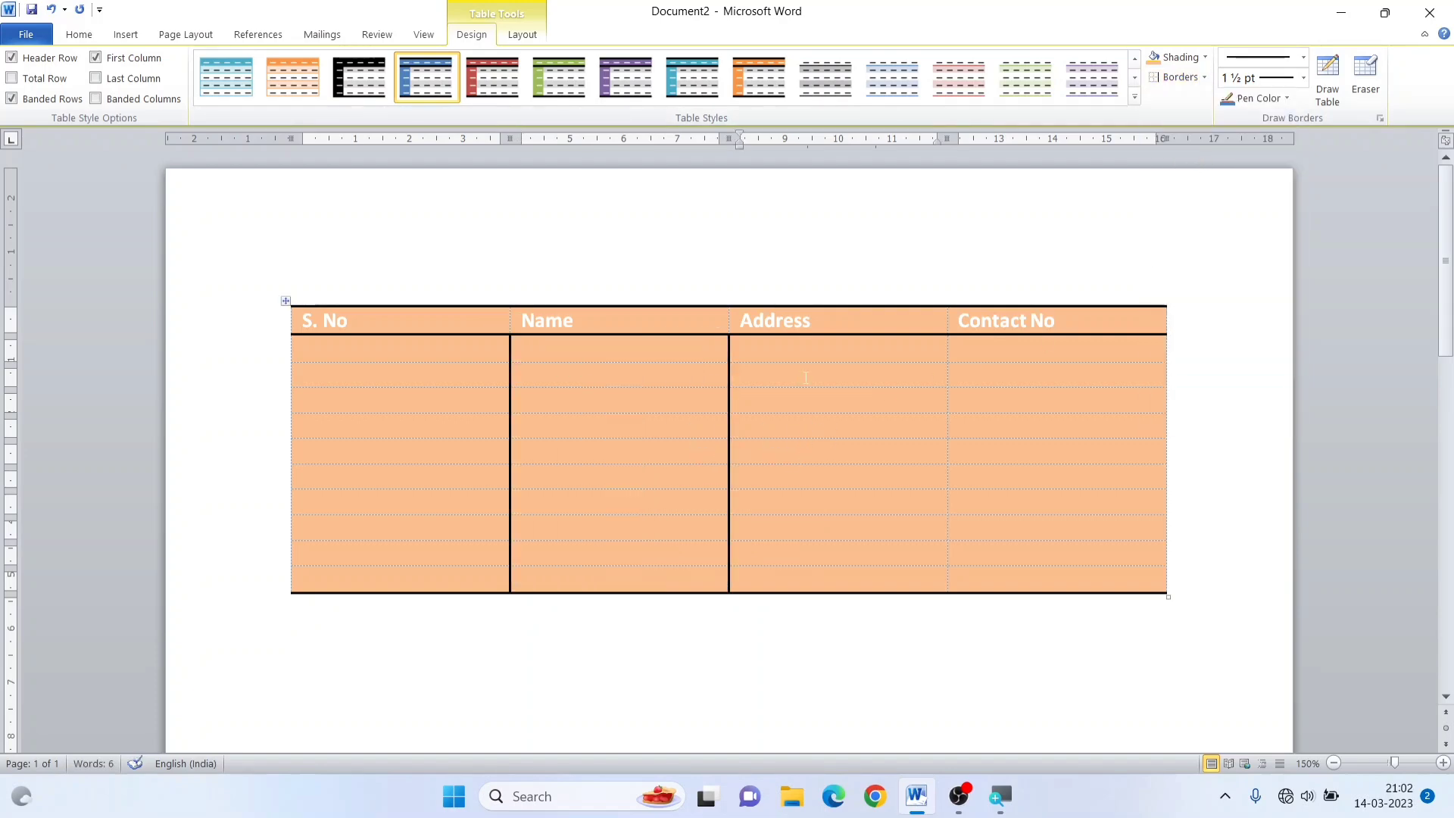
Select the whole table, apply All Borders to it, and deselect it
{"action": "left_click", "coordinate": [285, 300]}
{"action": "left_click", "coordinate": [1204, 77]}
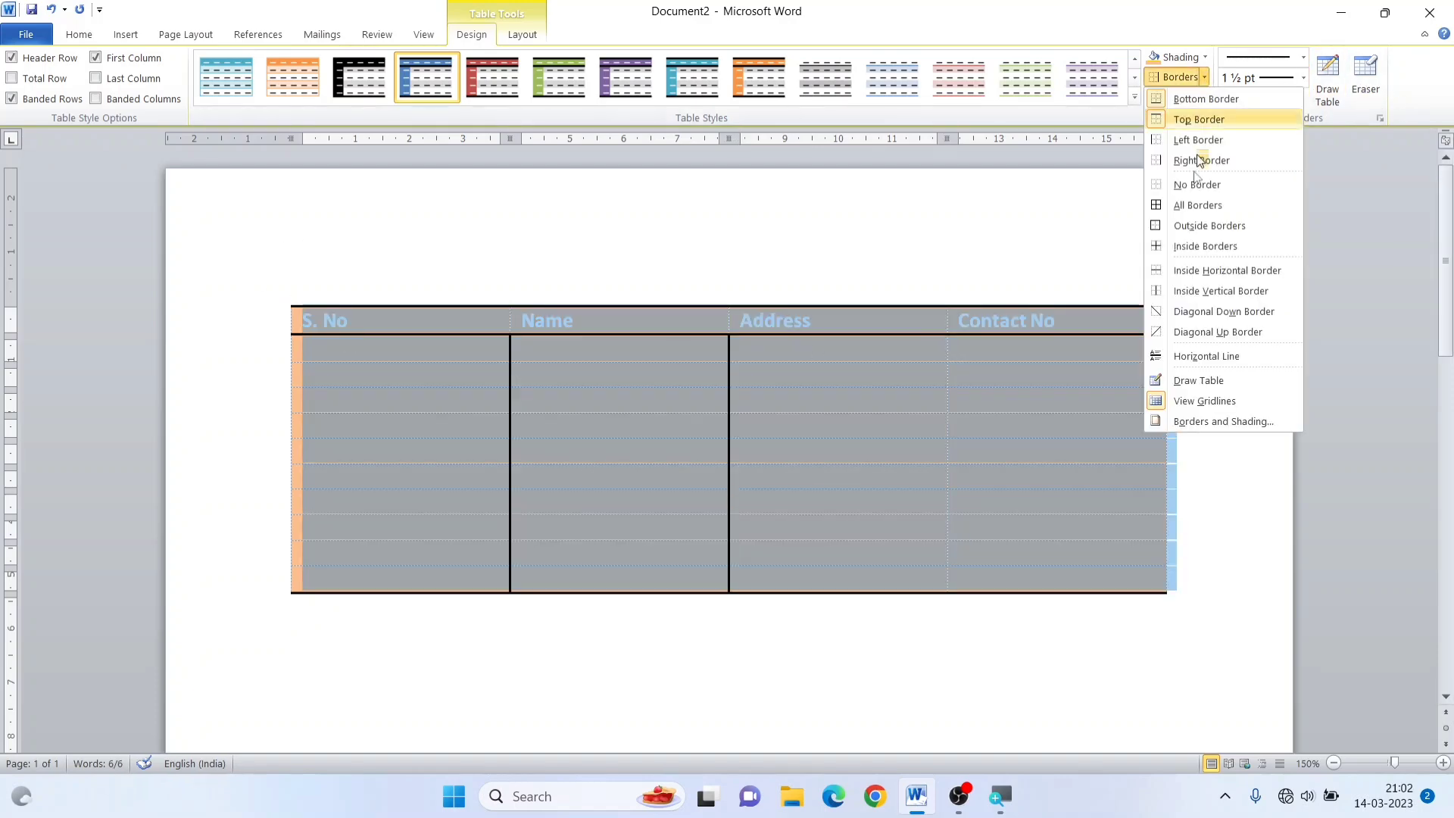
{"action": "left_click", "coordinate": [1202, 207]}
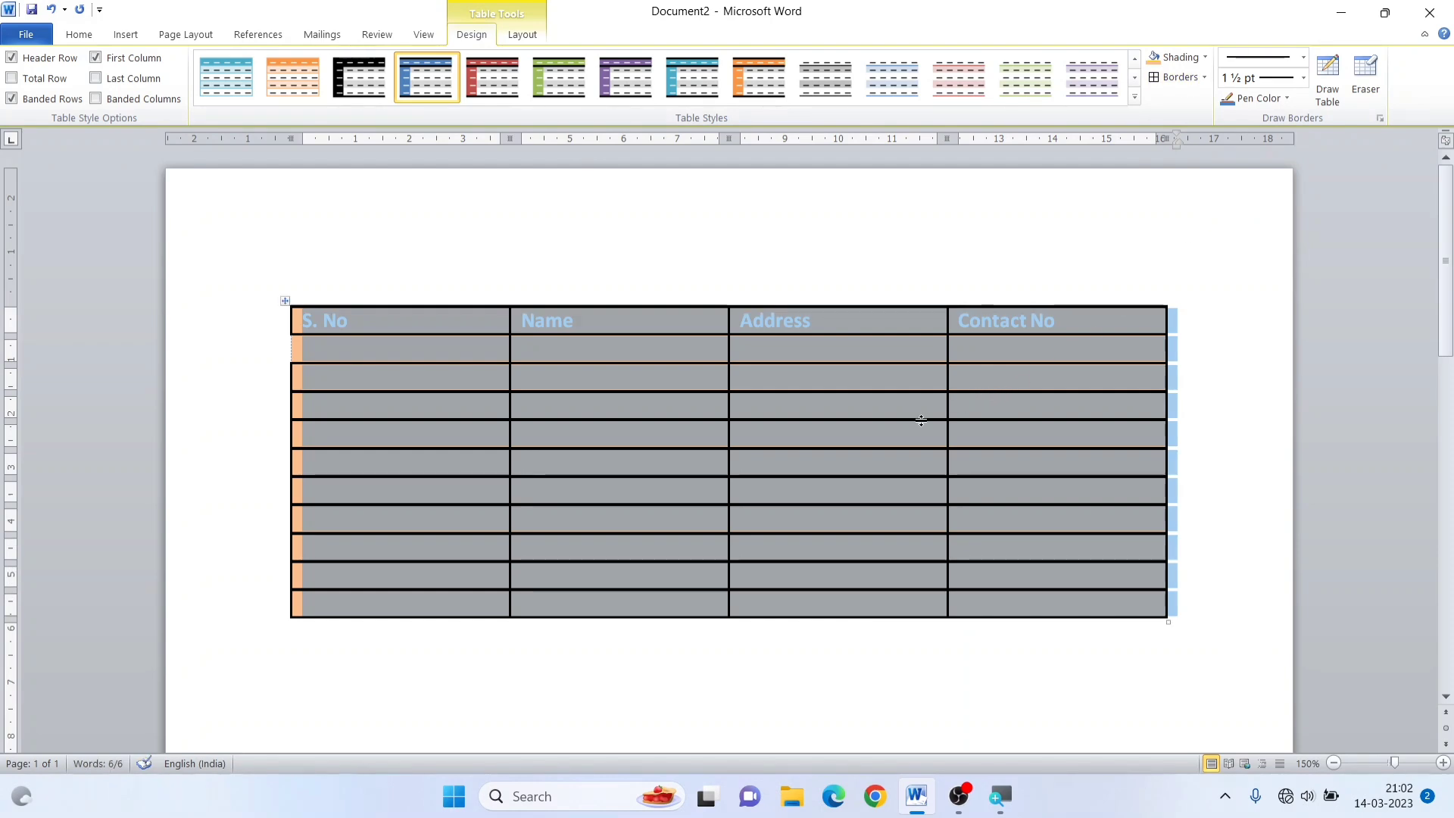
{"action": "left_click", "coordinate": [740, 430]}
{"action": "left_click", "coordinate": [543, 385]}
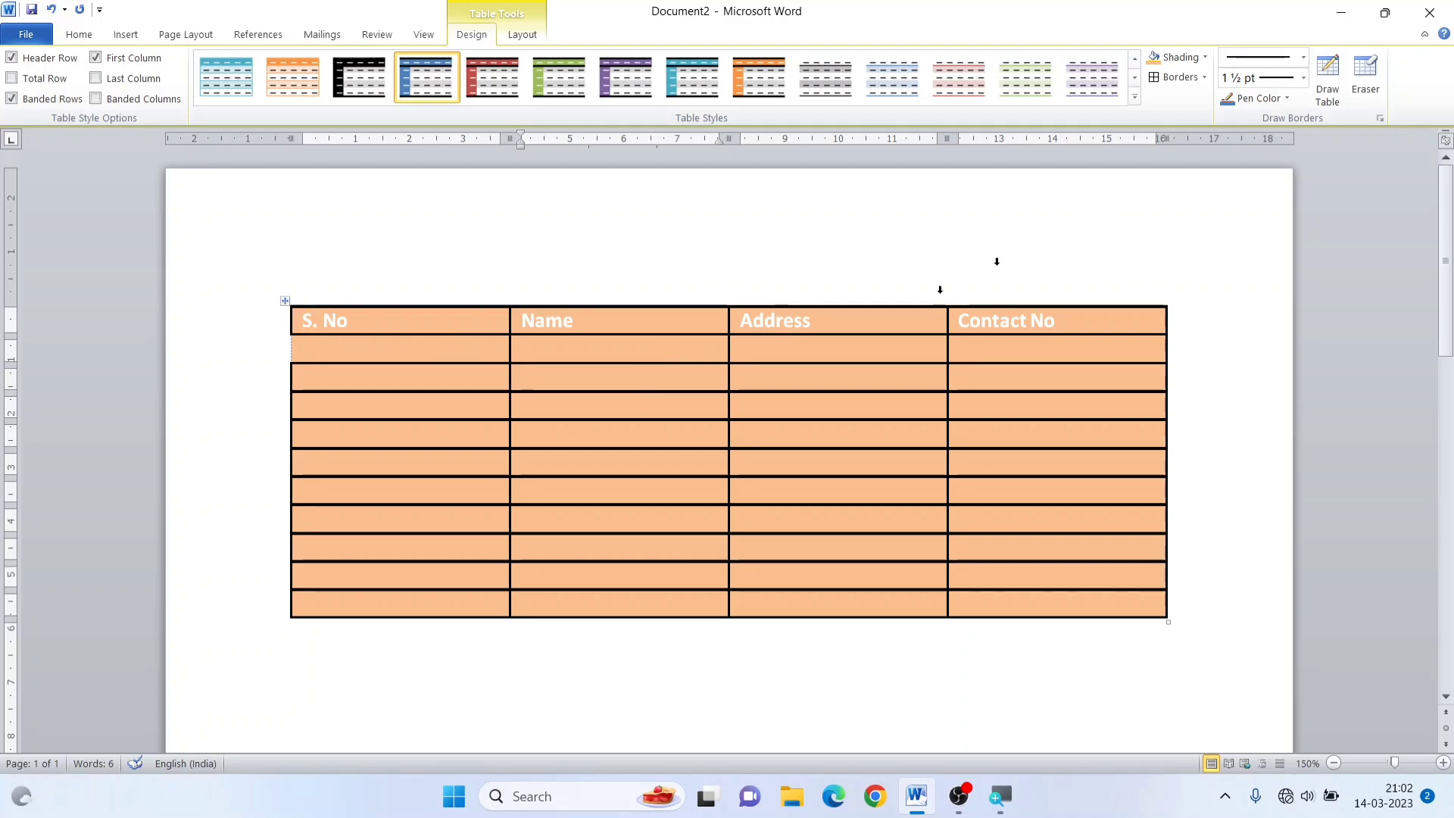
Delete the whole table and draw a new single-cell table outline about 7.7 cm wide and 3 cm high
{"action": "left_click", "coordinate": [285, 300]}
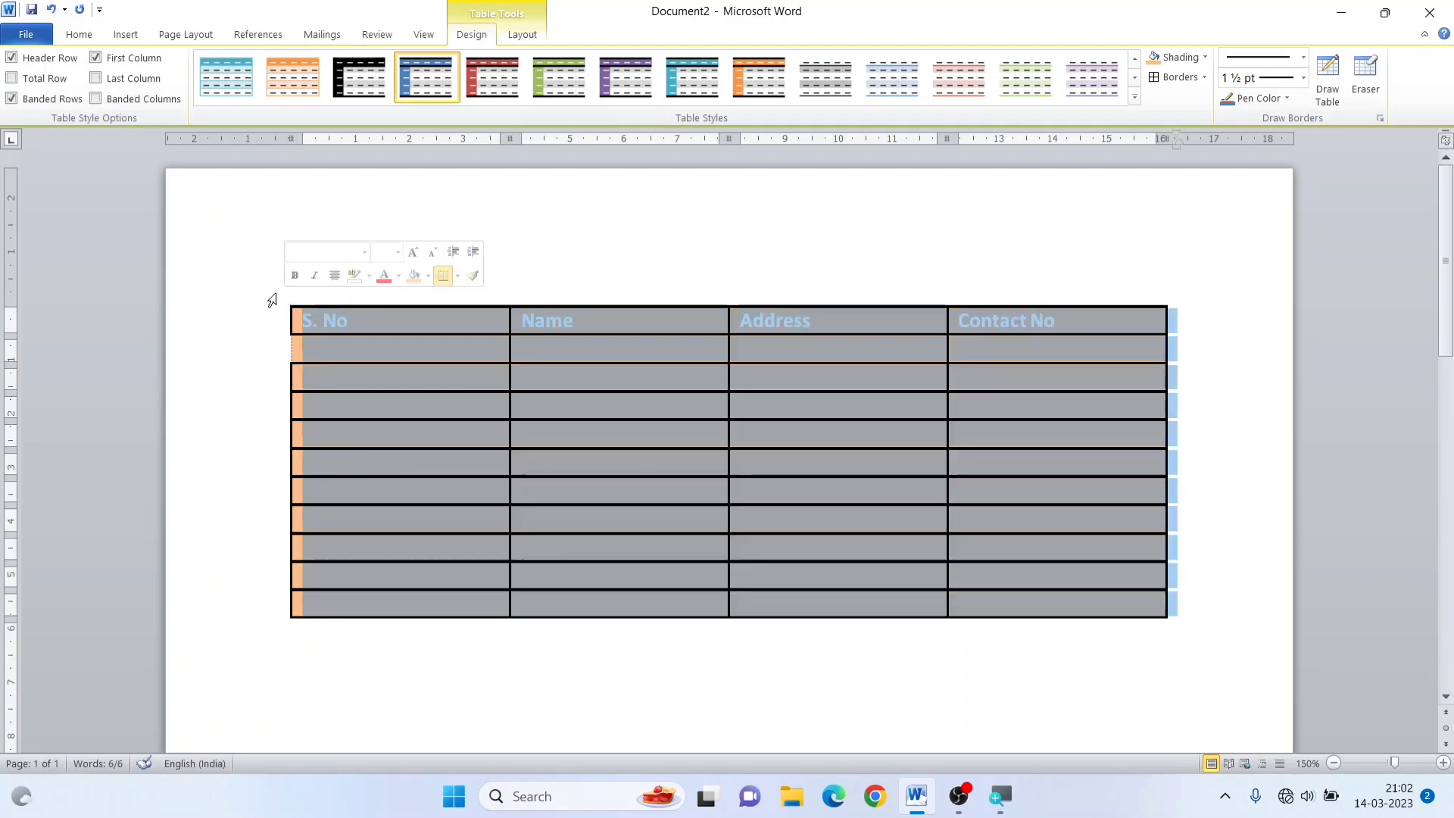
{"action": "key", "text": "BackSpace"}
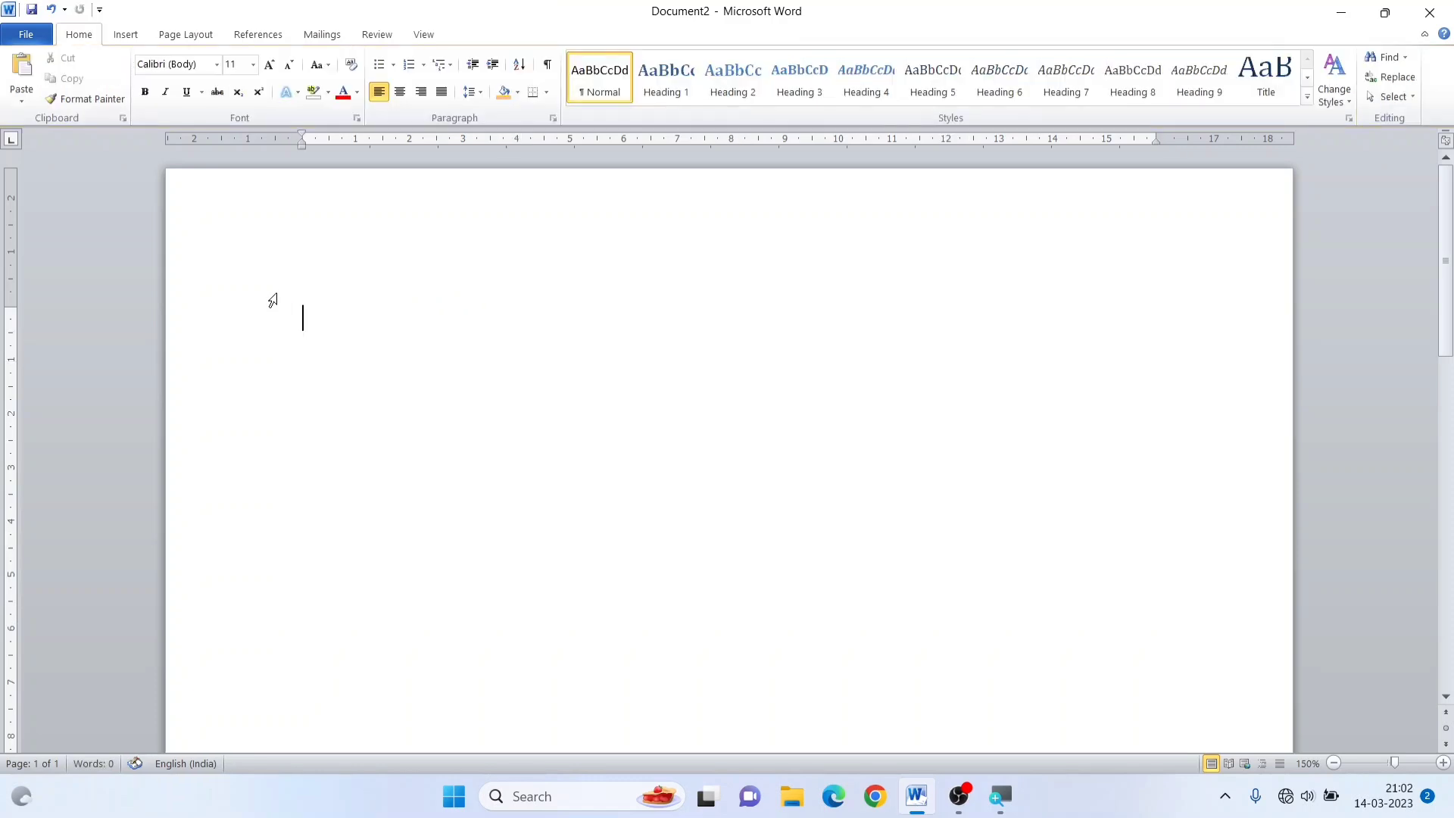
{"action": "left_click", "coordinate": [125, 38]}
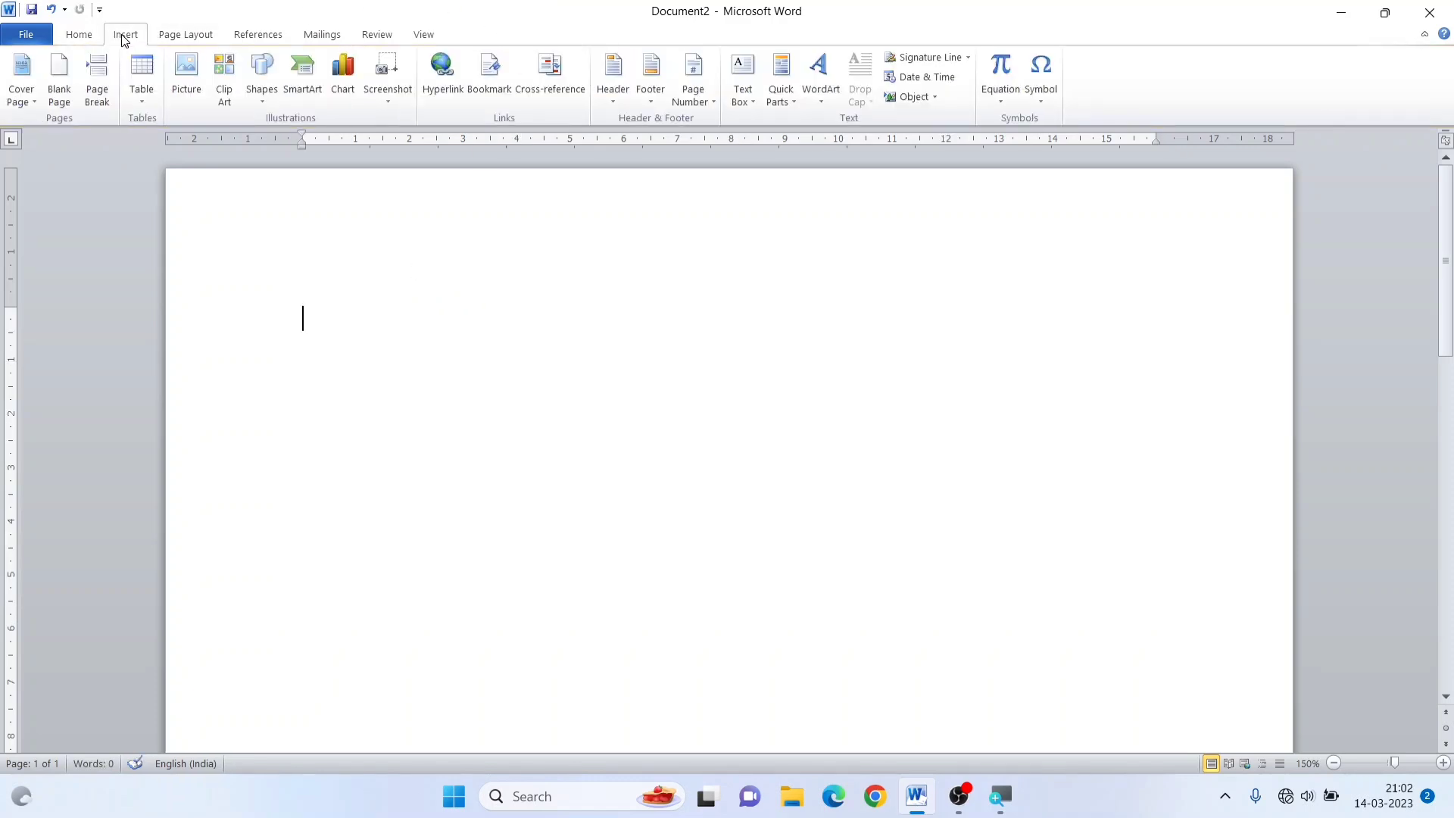
{"action": "left_click", "coordinate": [144, 105]}
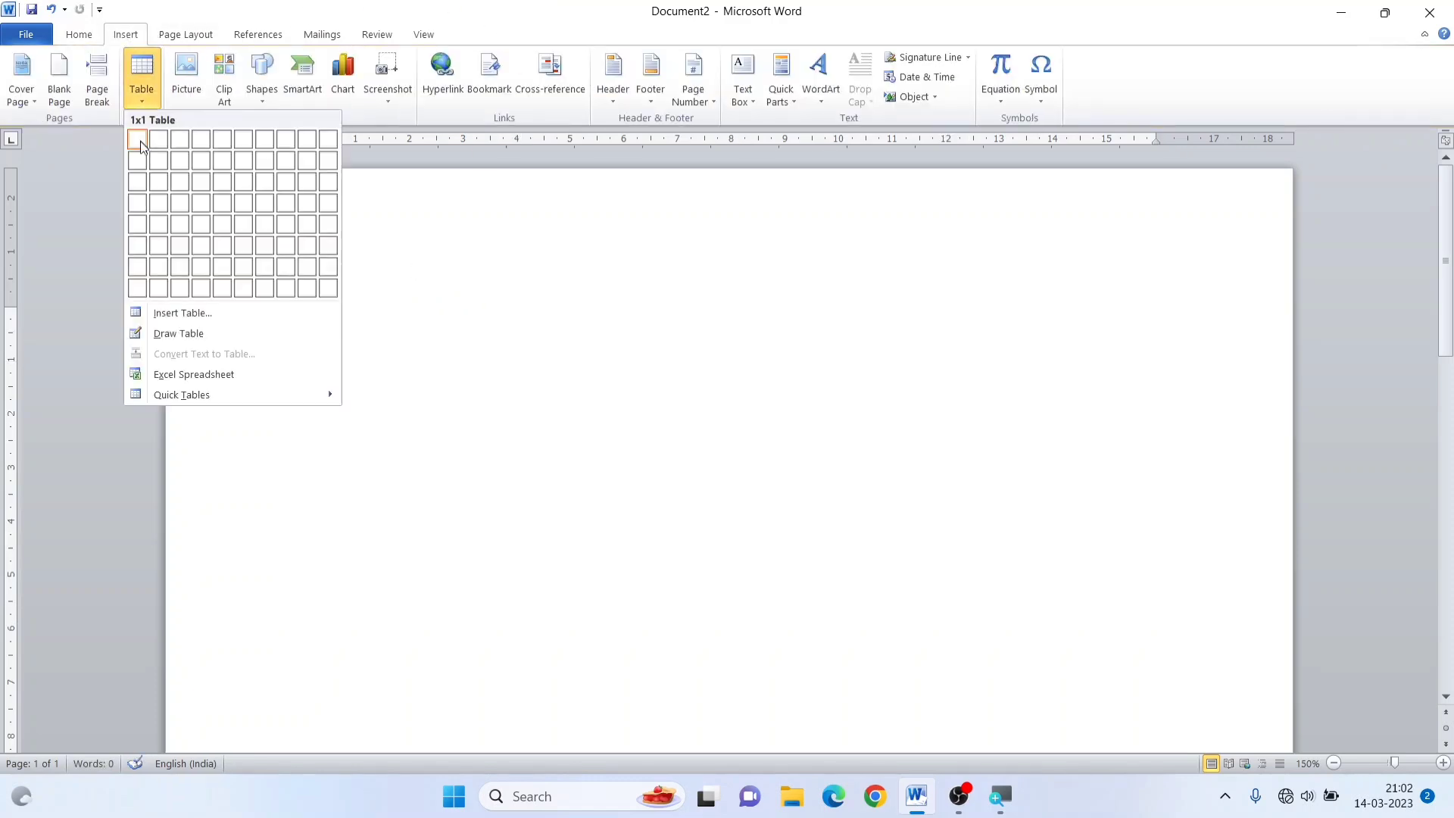
{"action": "left_click", "coordinate": [182, 328]}
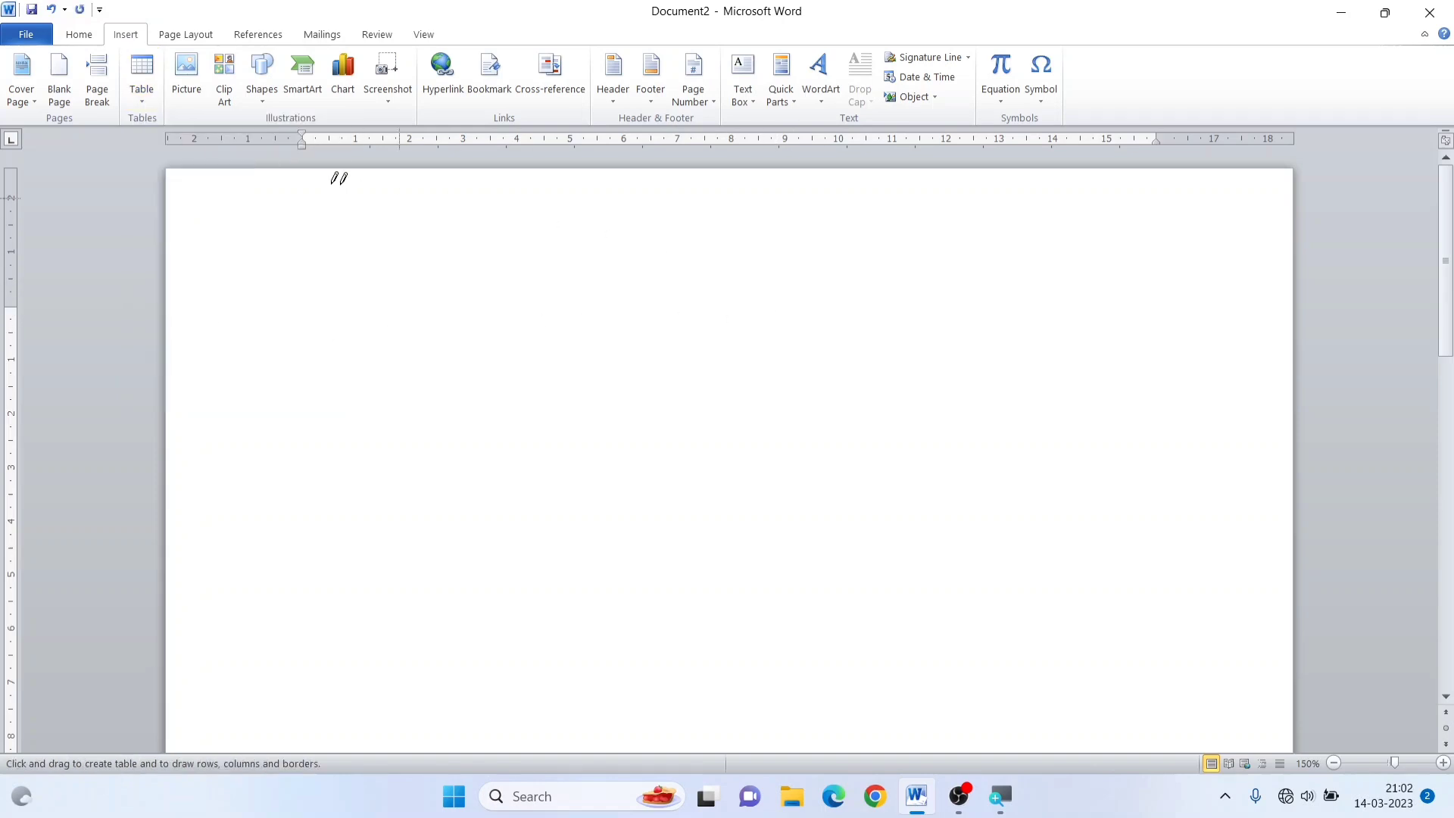
{"action": "left_click_drag", "start_coordinate": [334, 307], "coordinate": [749, 476]}
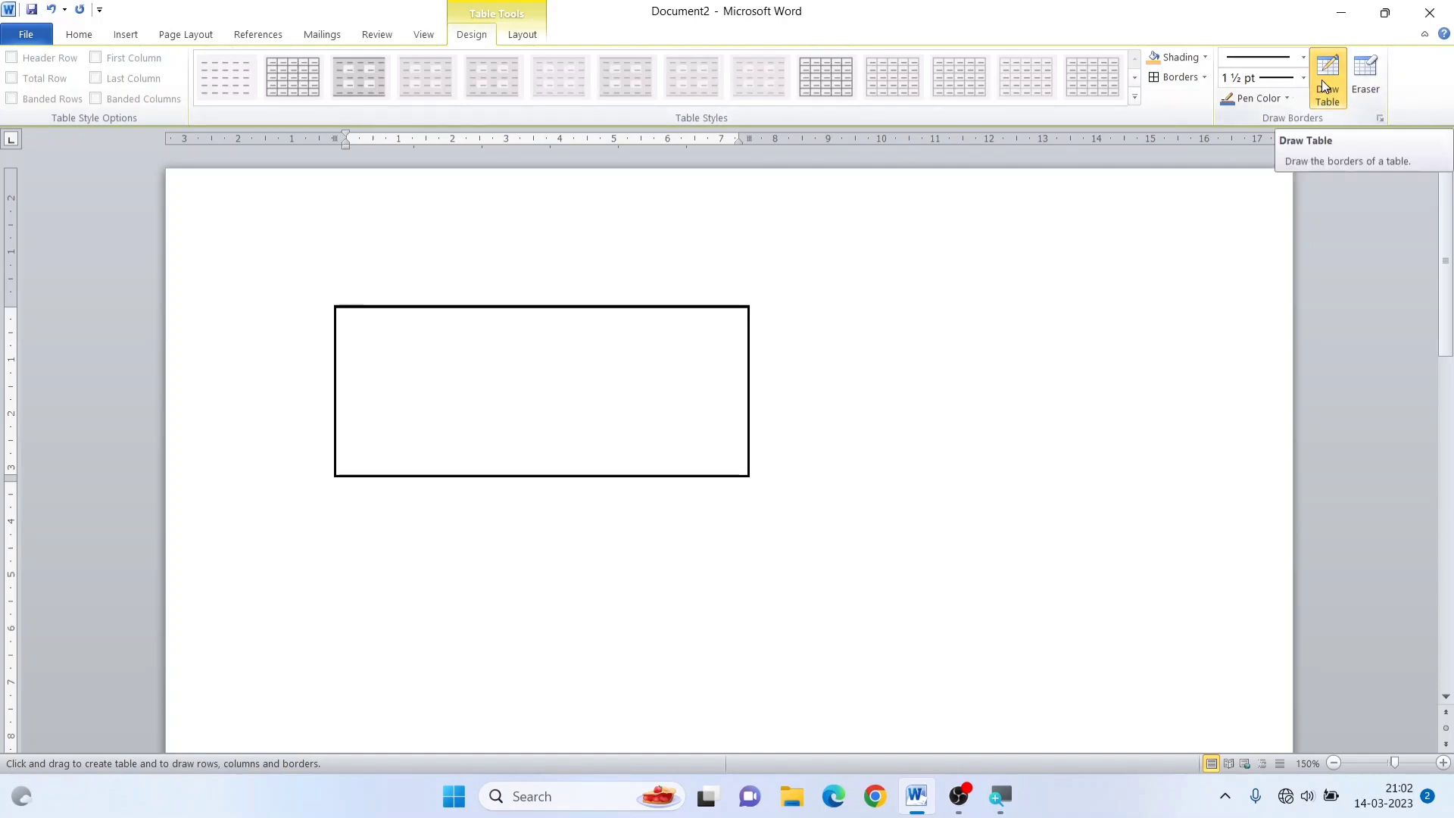
Set the table drawing pen to a heavy thin-thick line style, 2 ¼ pt weight and the standard red colour
{"action": "left_click", "coordinate": [1305, 59]}
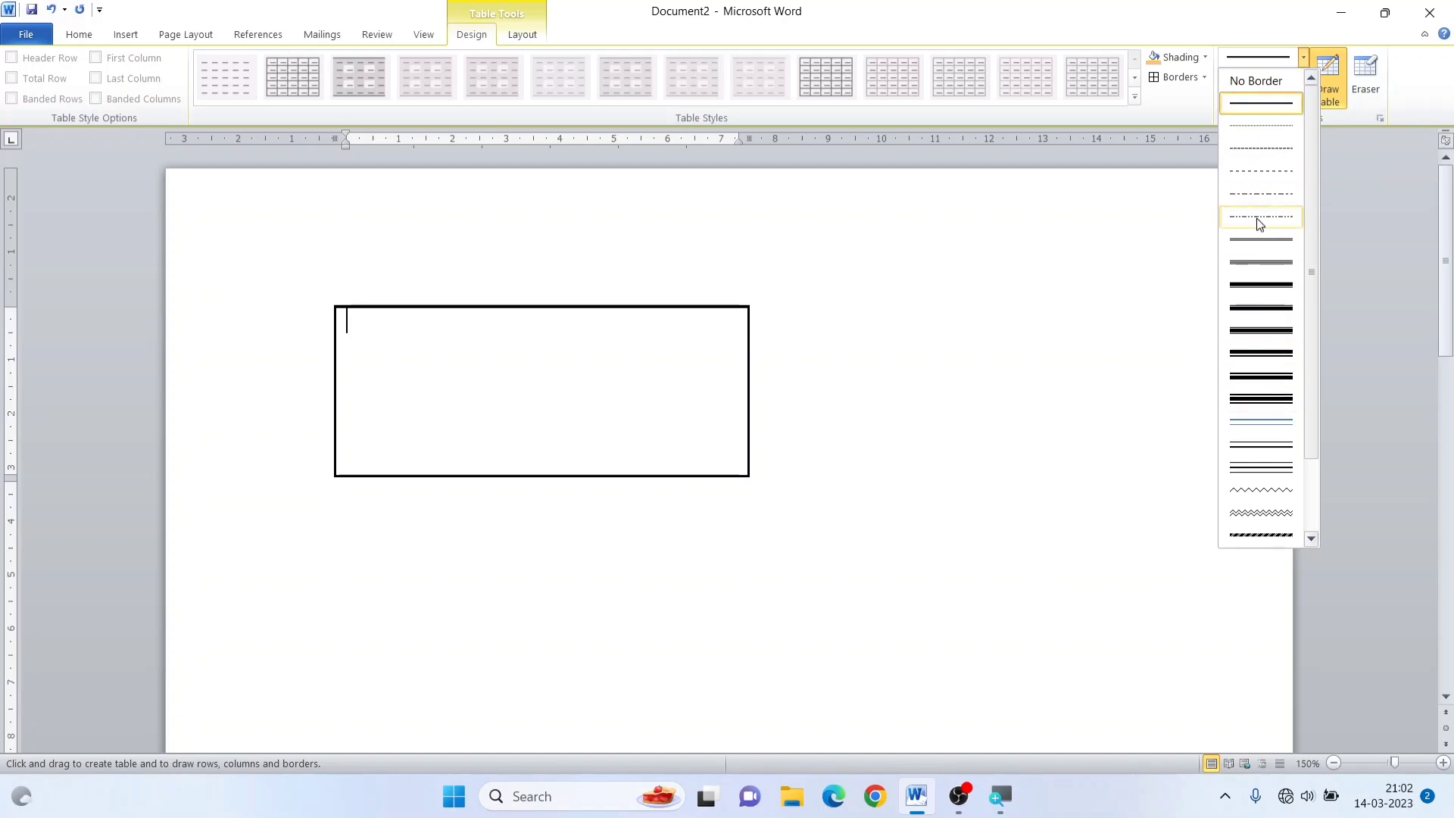
{"action": "left_click", "coordinate": [1256, 284]}
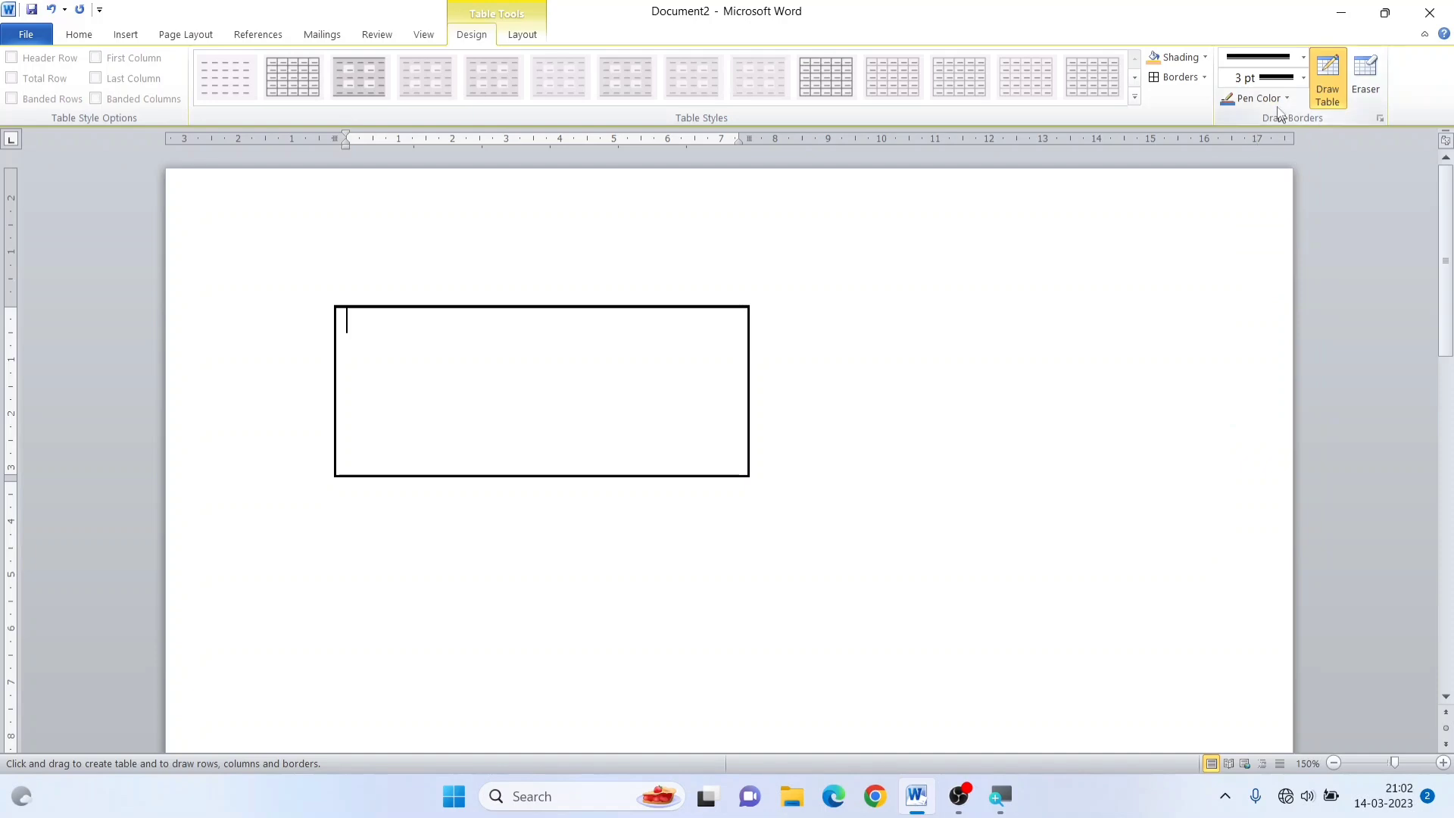
{"action": "left_click", "coordinate": [1303, 79]}
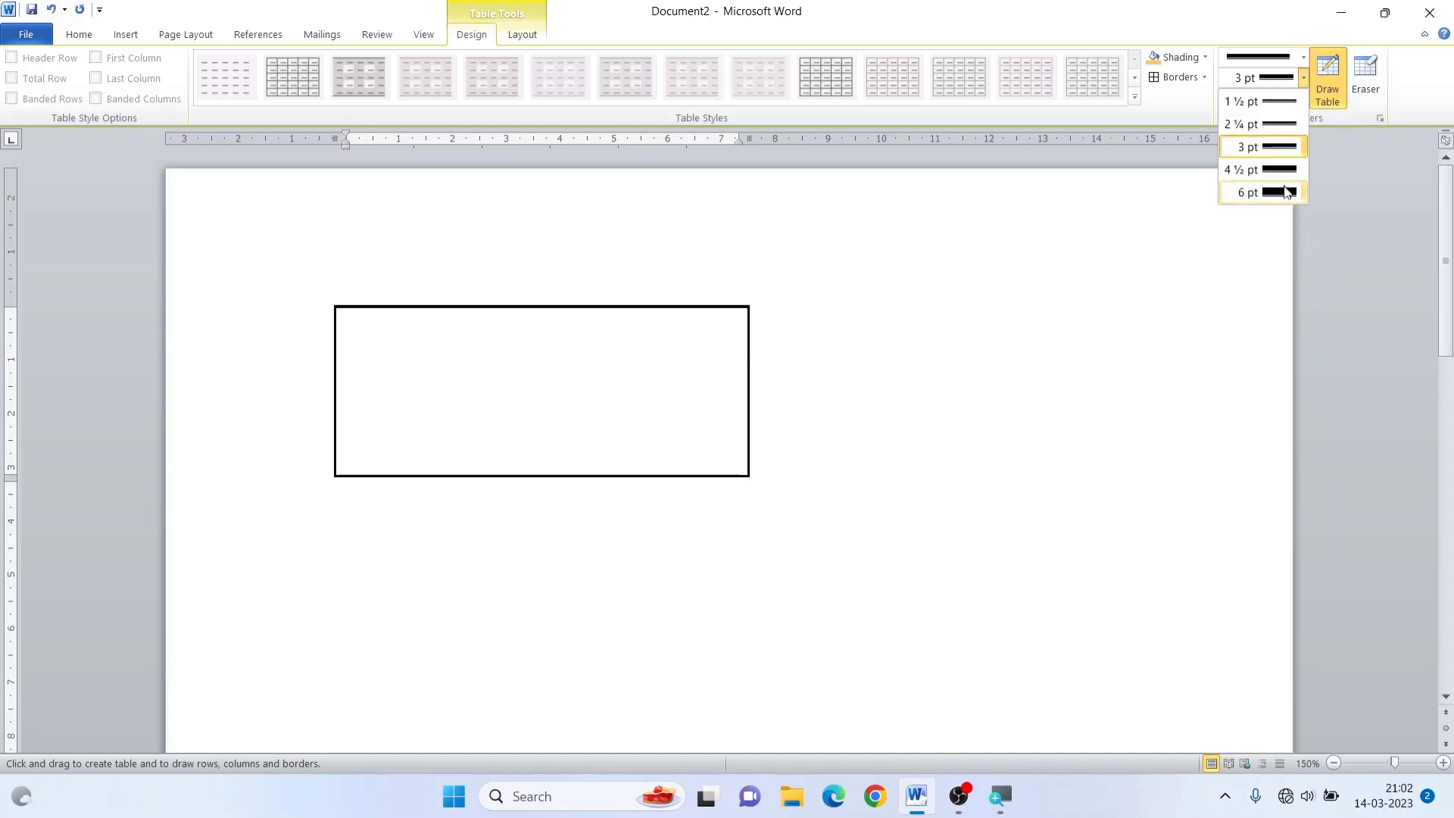
{"action": "left_click", "coordinate": [1273, 121]}
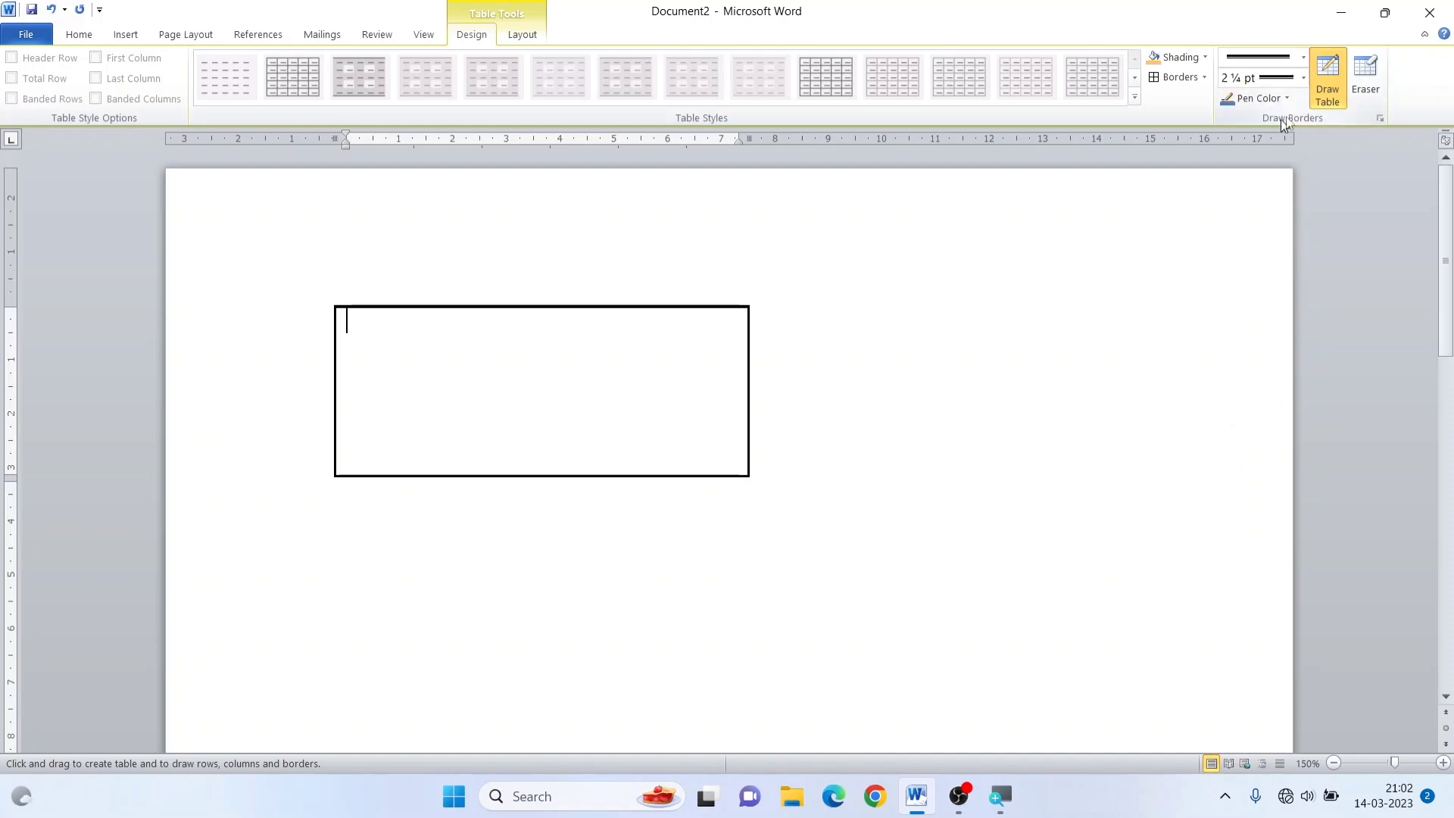
{"action": "left_click", "coordinate": [1287, 100]}
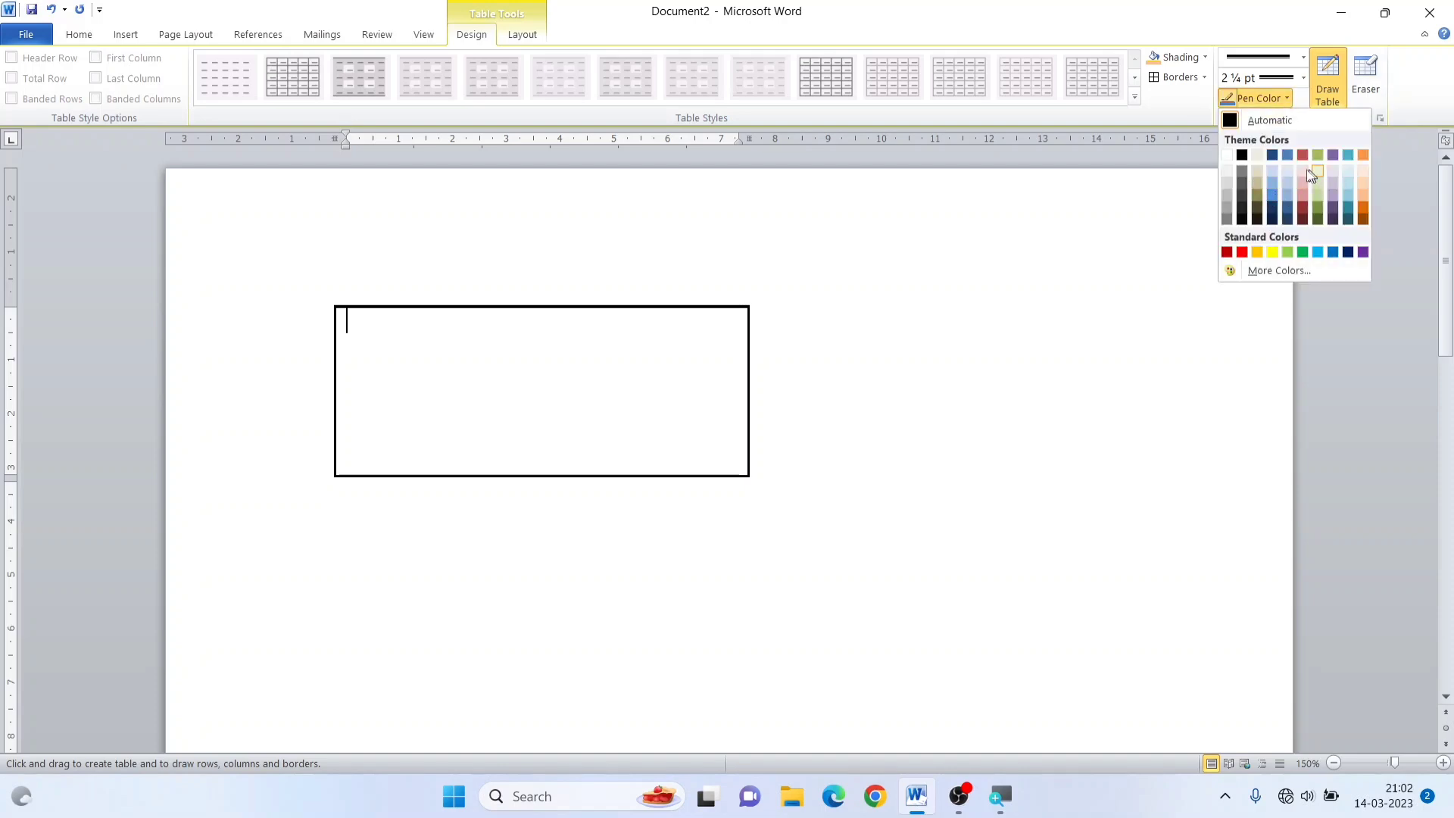
{"action": "left_click", "coordinate": [1240, 252]}
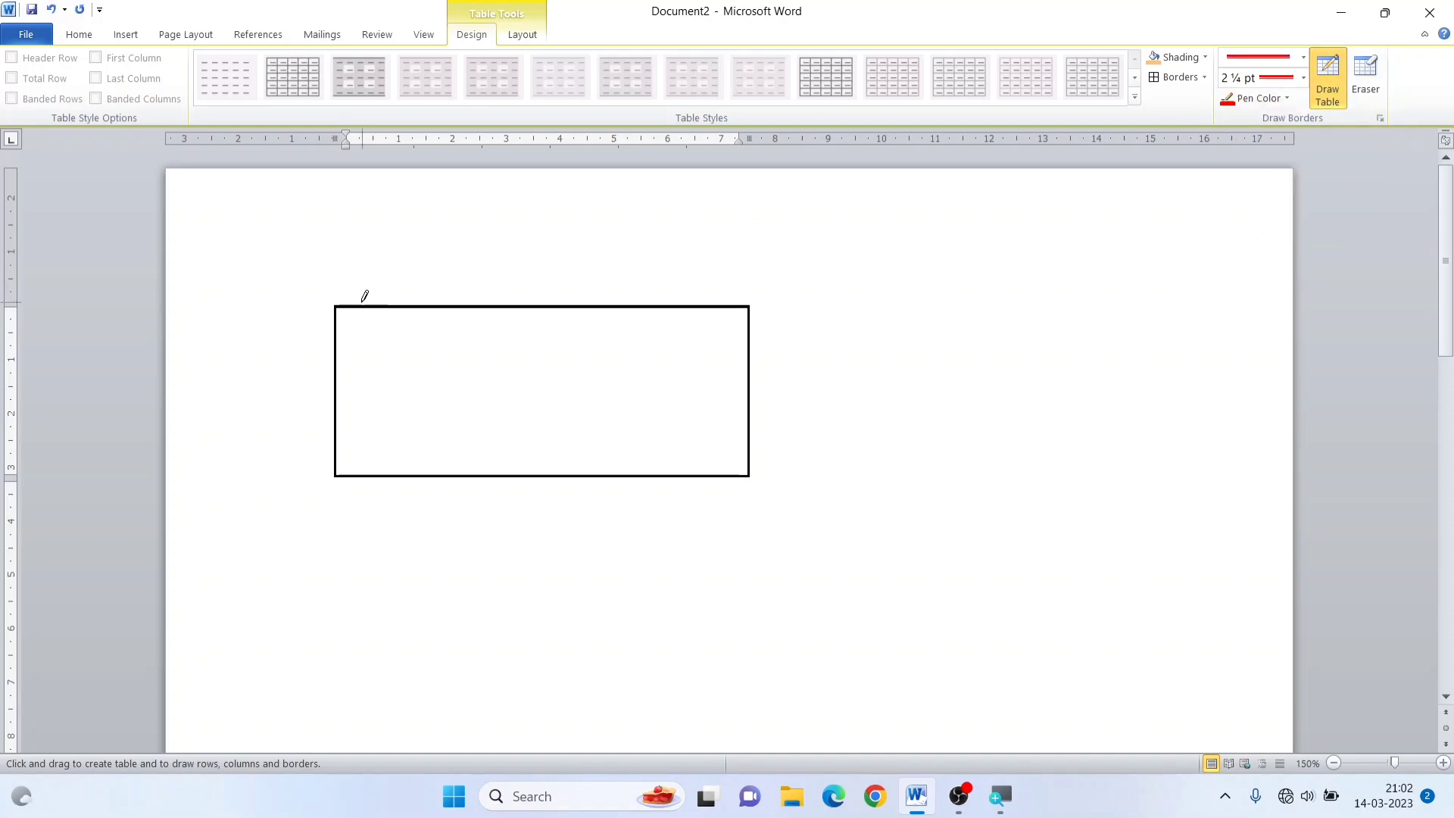
Redraw the table's outer borders with the red pen, dividing the cell into three rows and adding a narrow column along its right side
{"action": "left_click_drag", "start_coordinate": [393, 305], "coordinate": [463, 305]}
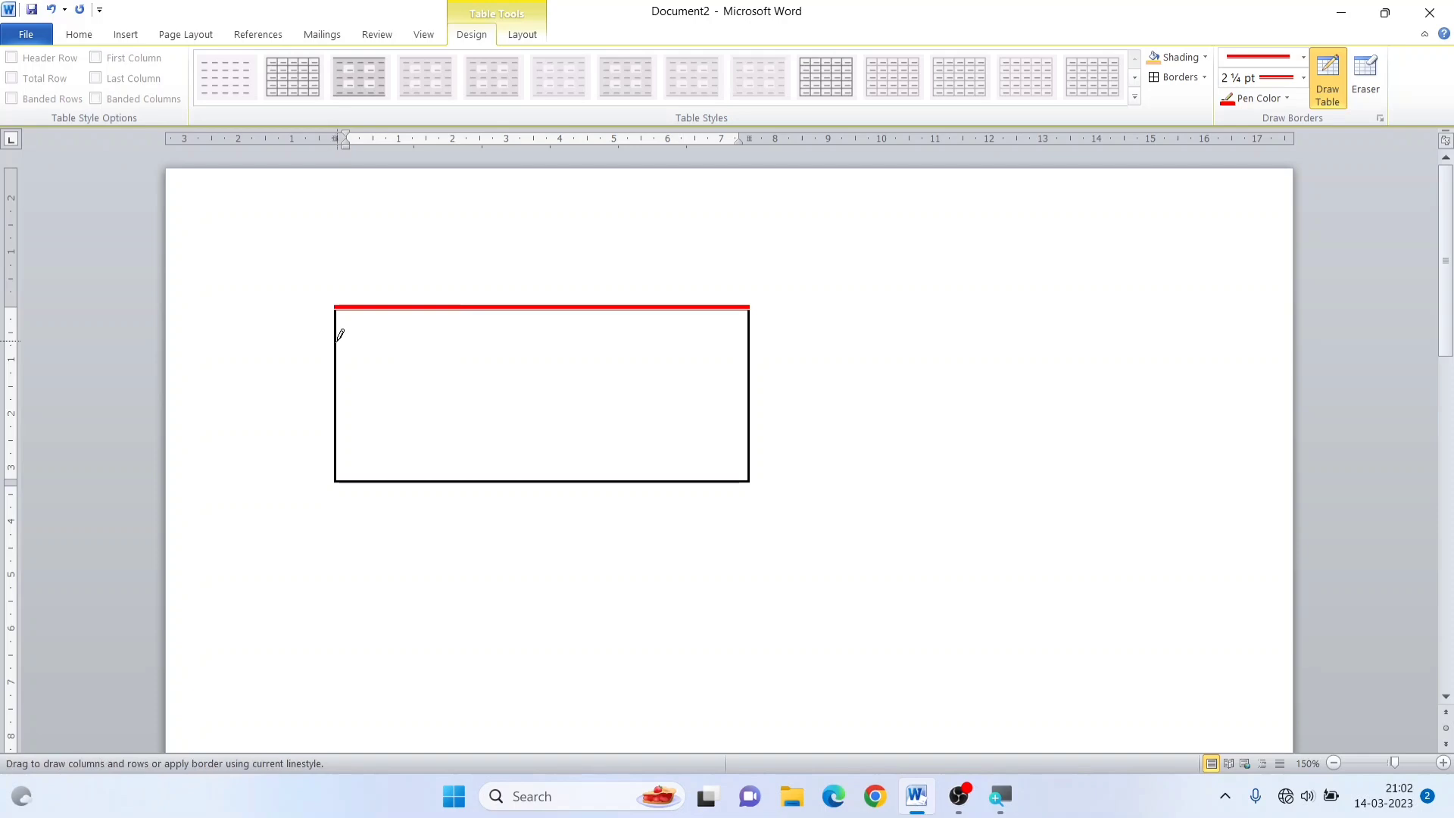
{"action": "mouse_move", "coordinate": [340, 328]}
{"action": "left_mouse_down"}
{"action": "mouse_move", "coordinate": [342, 434]}
{"action": "mouse_move", "coordinate": [372, 478]}
{"action": "mouse_move", "coordinate": [695, 481]}
{"action": "left_mouse_up"}
{"action": "left_click_drag", "start_coordinate": [755, 344], "coordinate": [753, 422]}
{"action": "left_click_drag", "start_coordinate": [353, 352], "coordinate": [738, 356]}
{"action": "left_click_drag", "start_coordinate": [366, 409], "coordinate": [685, 409]}
{"action": "left_click_drag", "start_coordinate": [866, 478], "coordinate": [870, 503]}
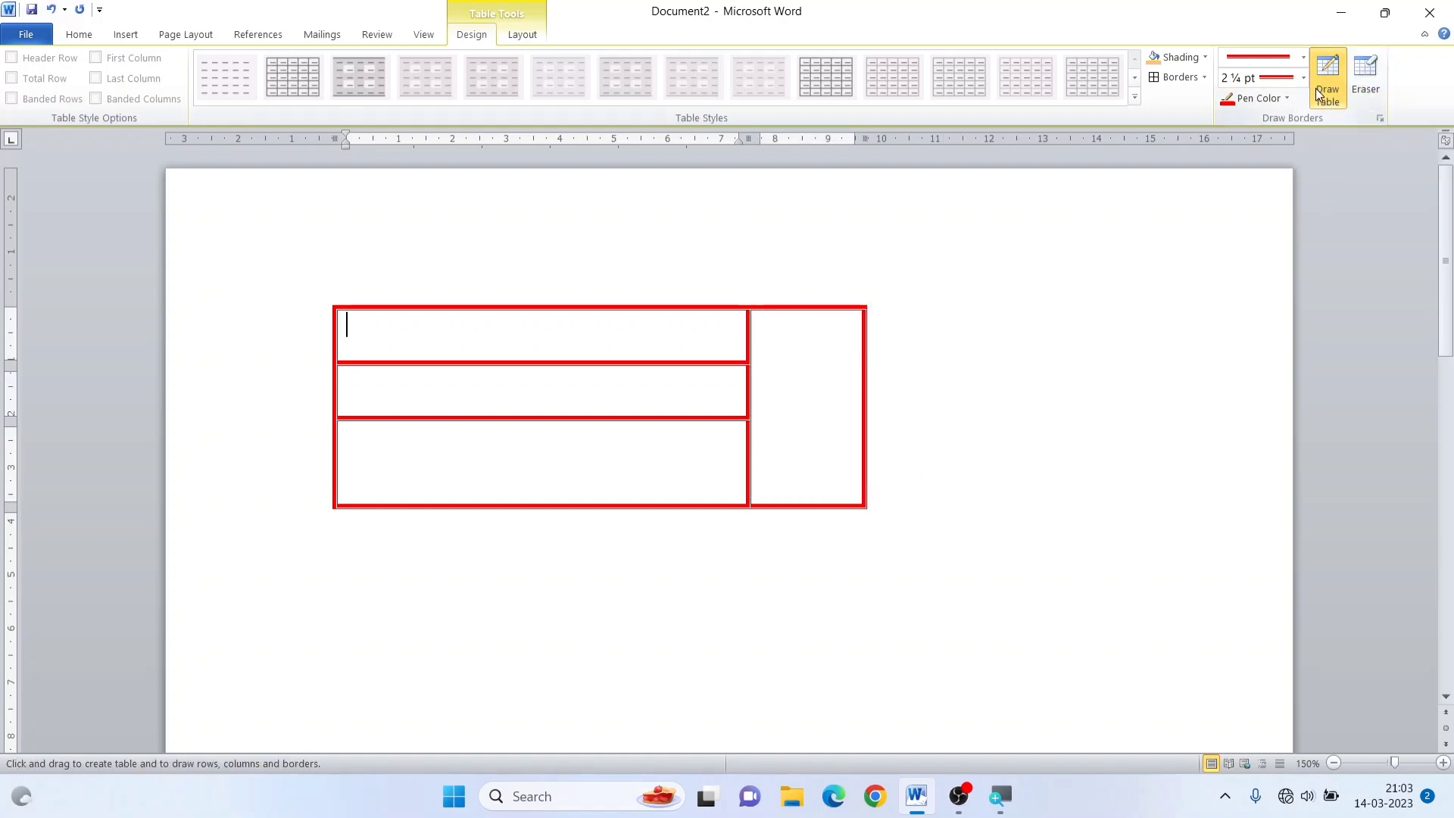
Erase the inner lines and the rest of the drawn table with the Eraser until the page is empty
{"action": "left_click", "coordinate": [1361, 83]}
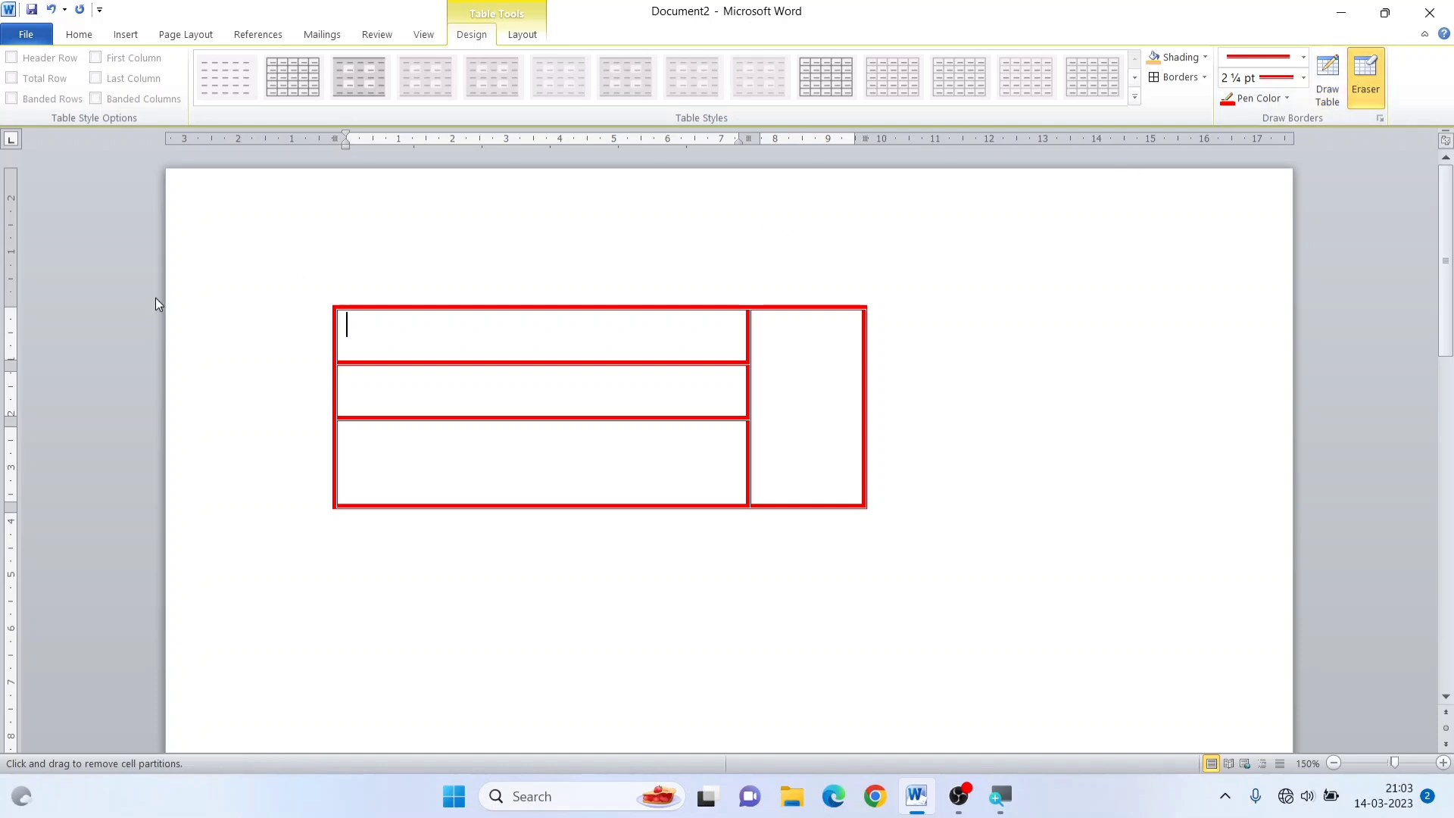
{"action": "left_click_drag", "start_coordinate": [496, 254], "coordinate": [510, 480]}
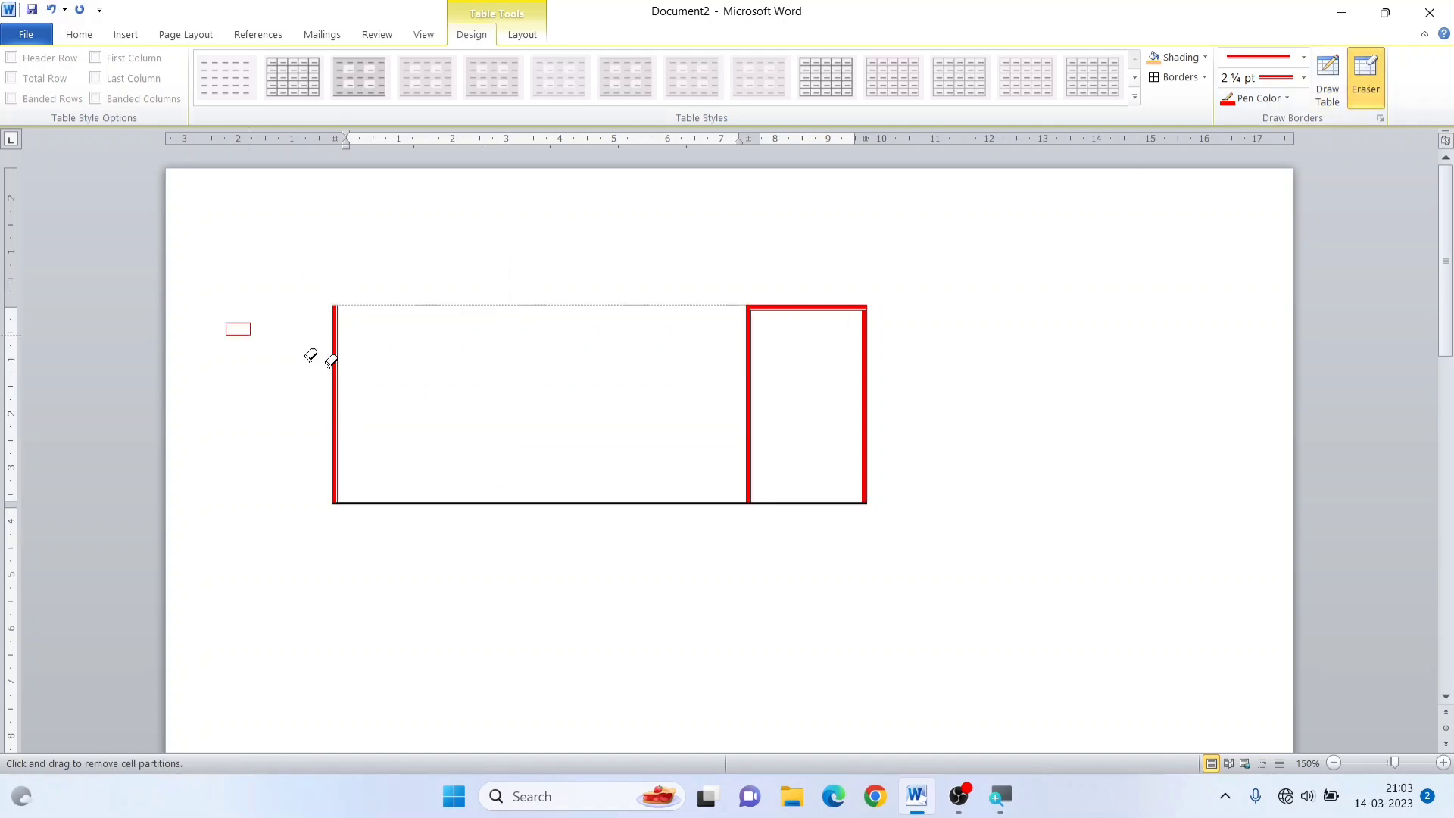
{"action": "left_click_drag", "start_coordinate": [998, 485], "coordinate": [1005, 490]}
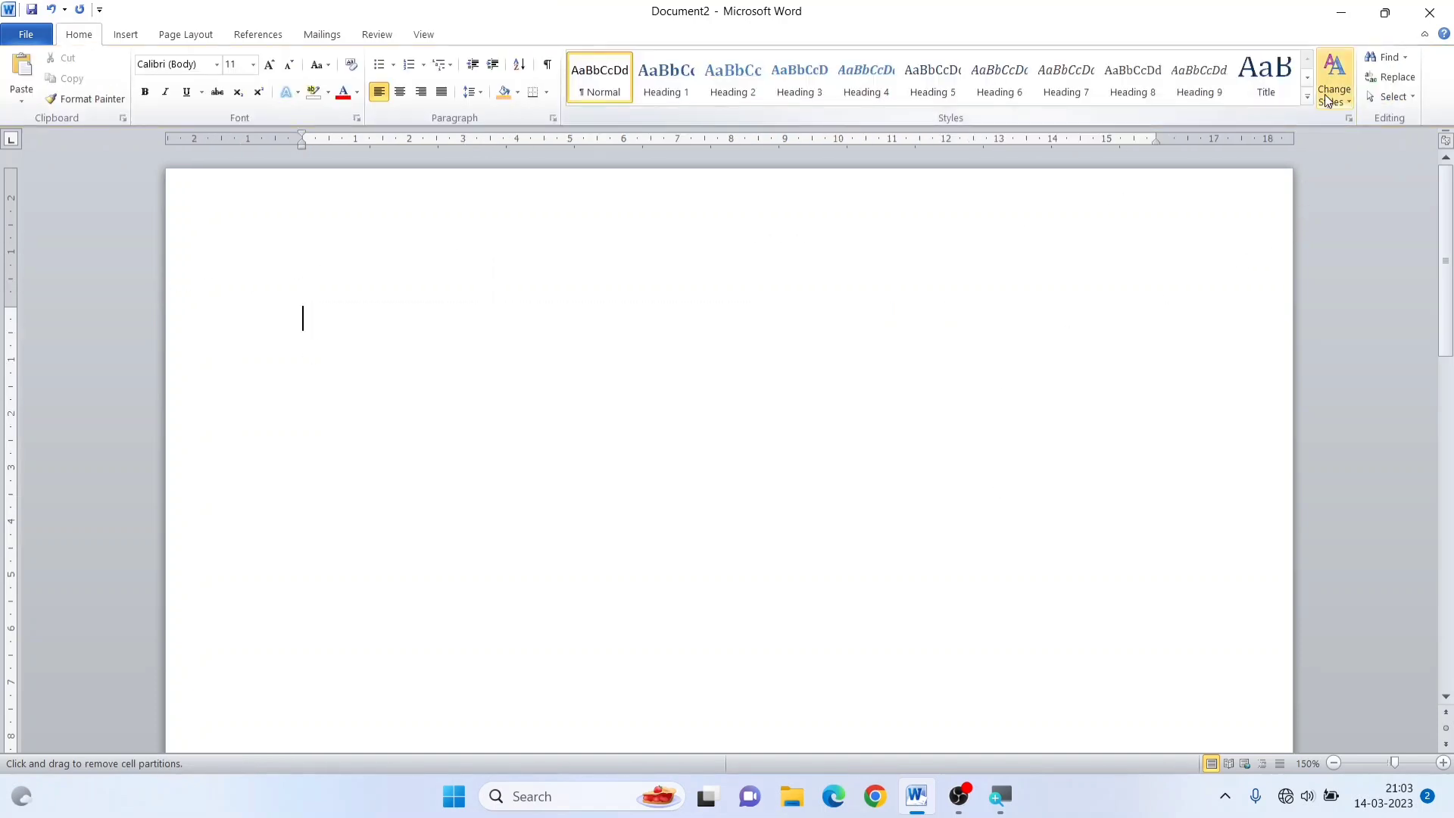
Insert a table with five columns and four rows and display its layout options
{"action": "left_click", "coordinate": [125, 35]}
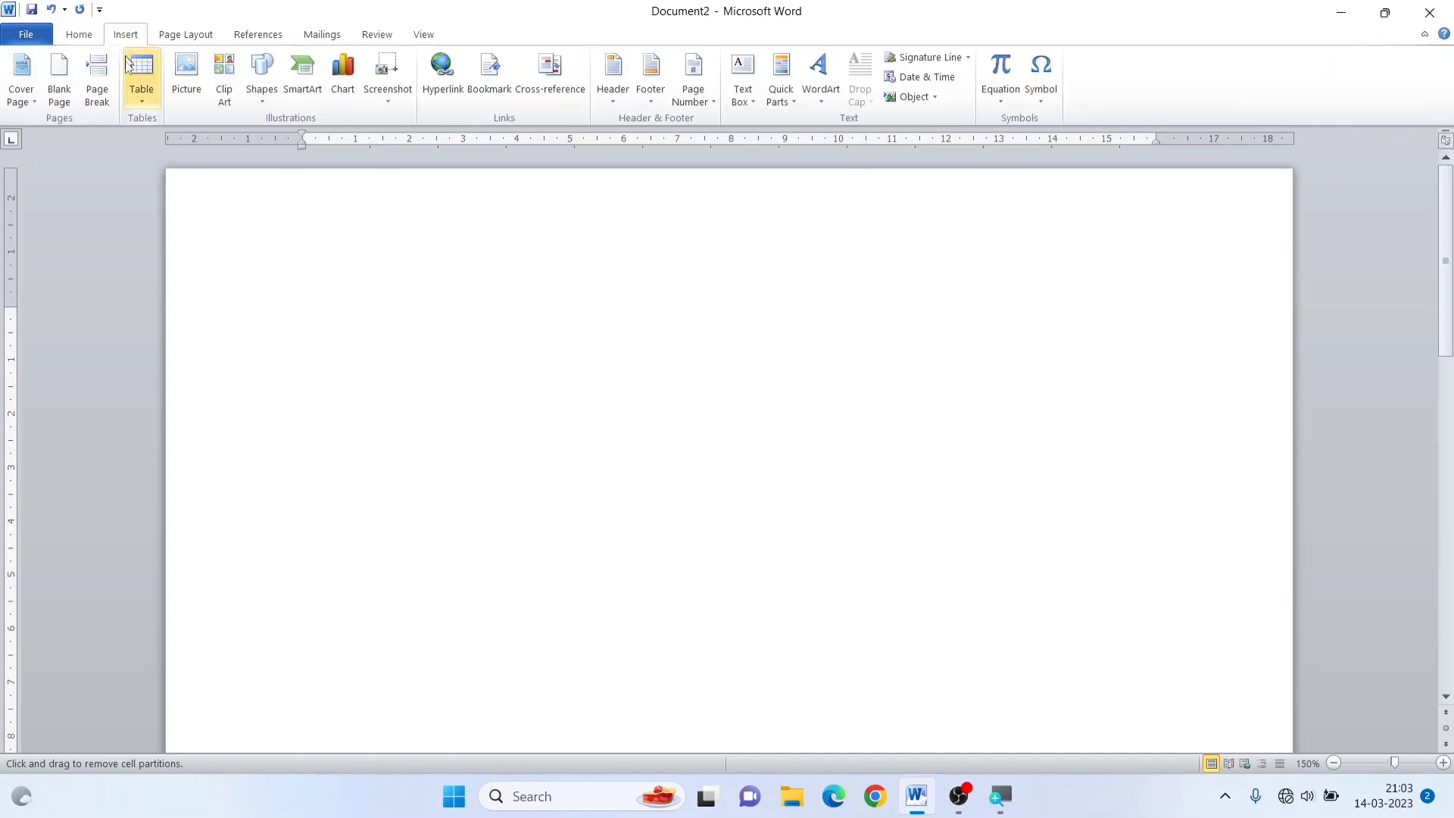
{"action": "left_click", "coordinate": [145, 97]}
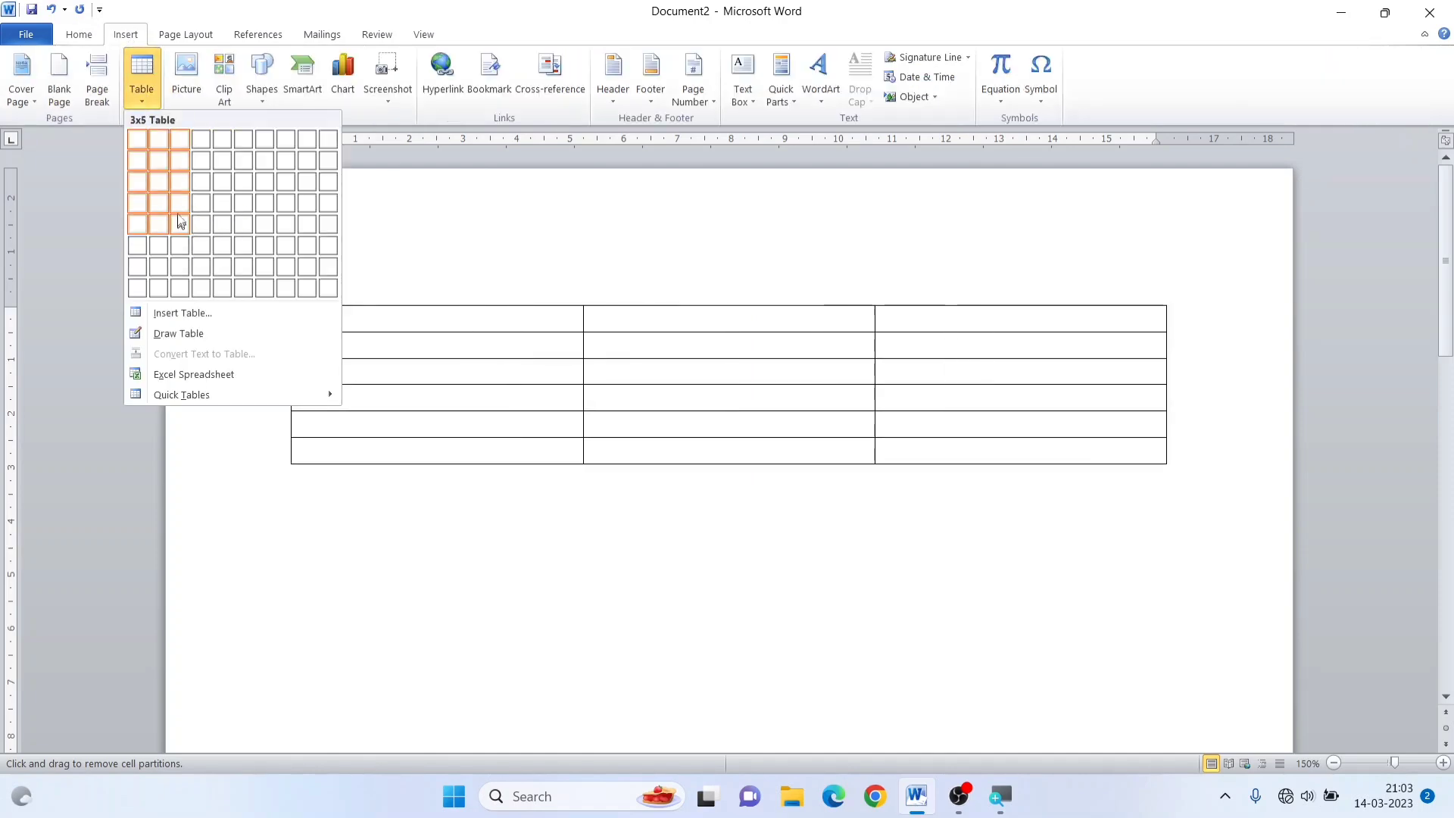
{"action": "left_click", "coordinate": [218, 203]}
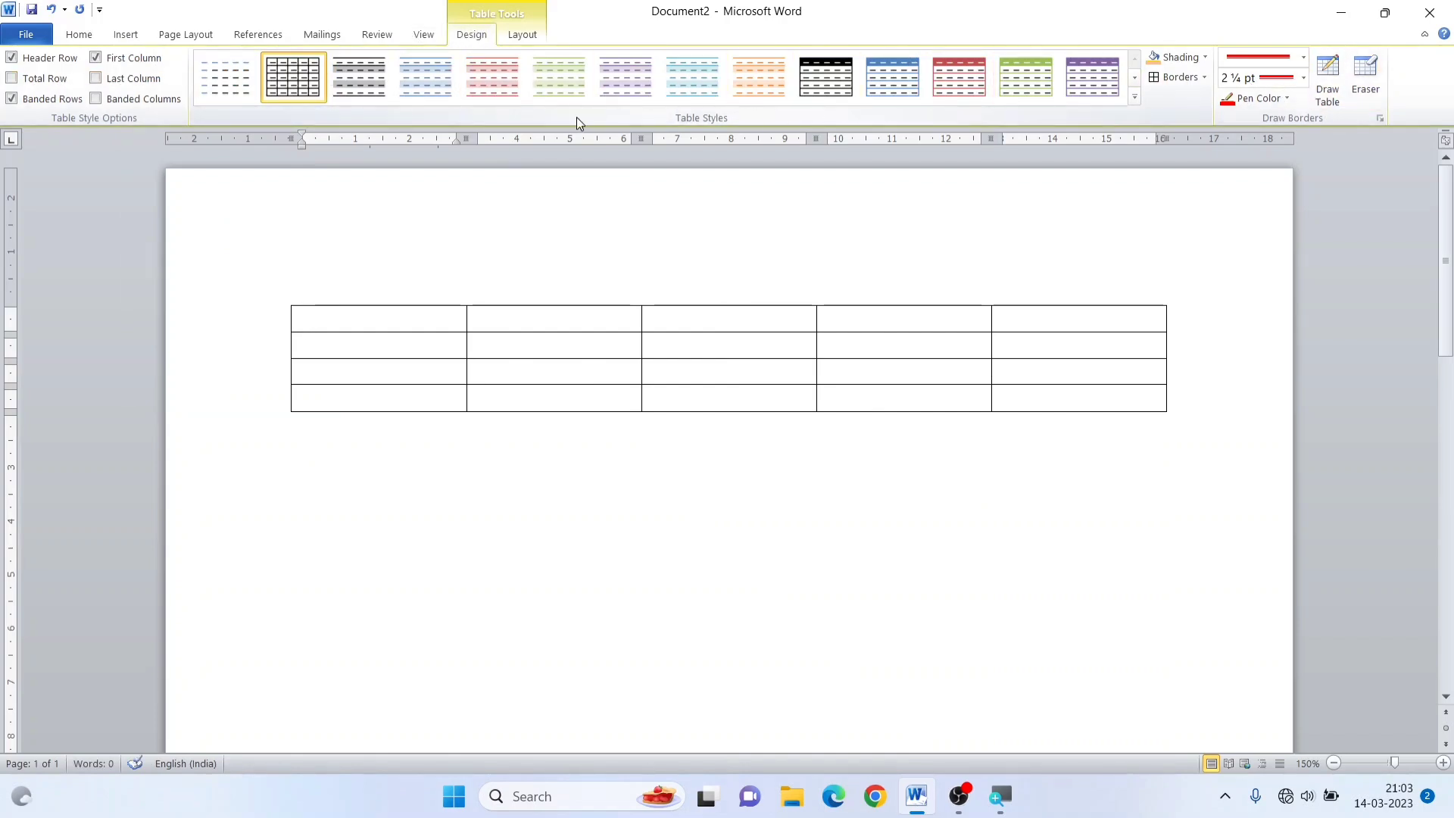
{"action": "left_click", "coordinate": [529, 33]}
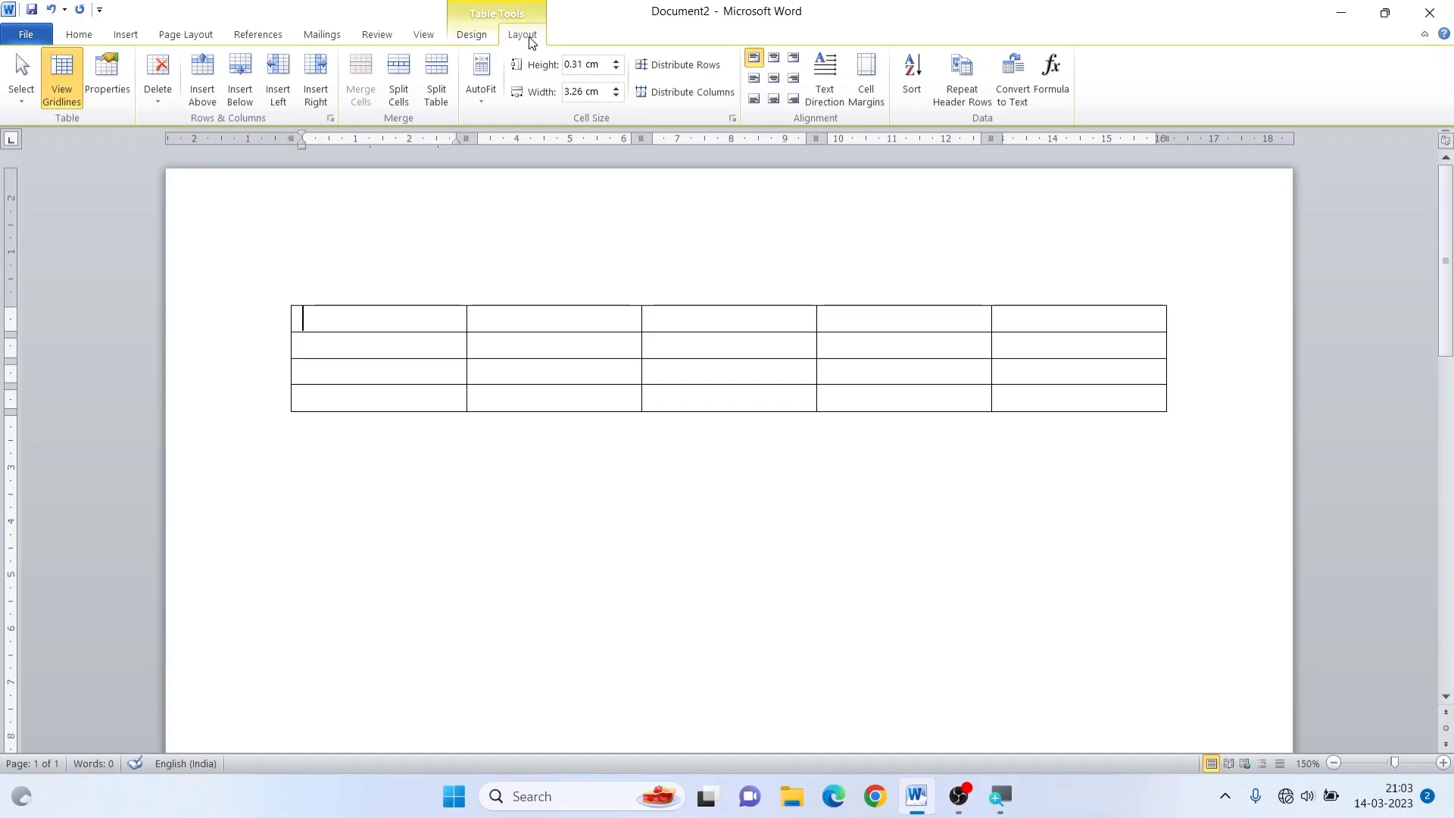
{"action": "left_click", "coordinate": [480, 40]}
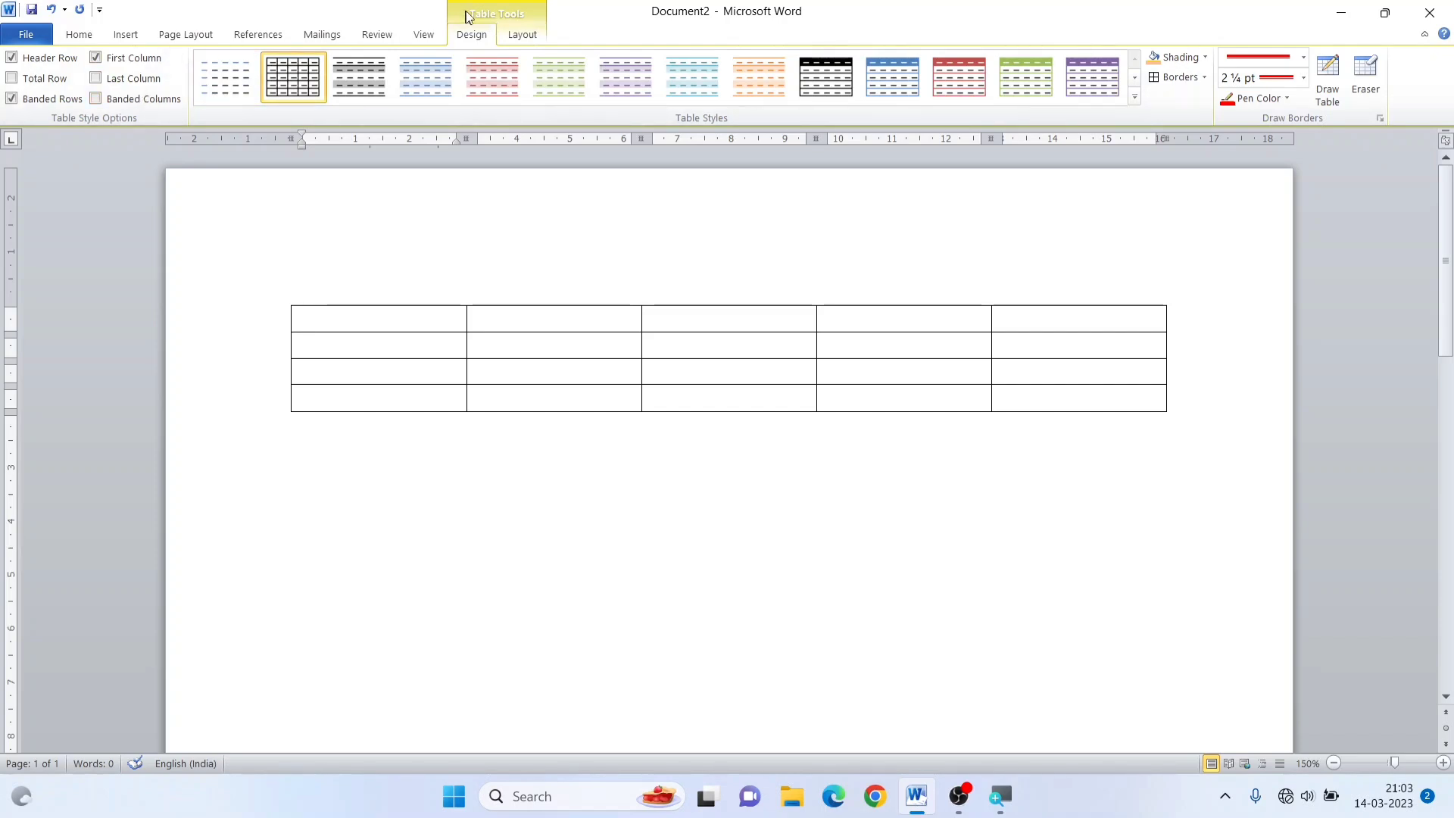
{"action": "left_click", "coordinate": [318, 424]}
{"action": "left_click", "coordinate": [126, 34]}
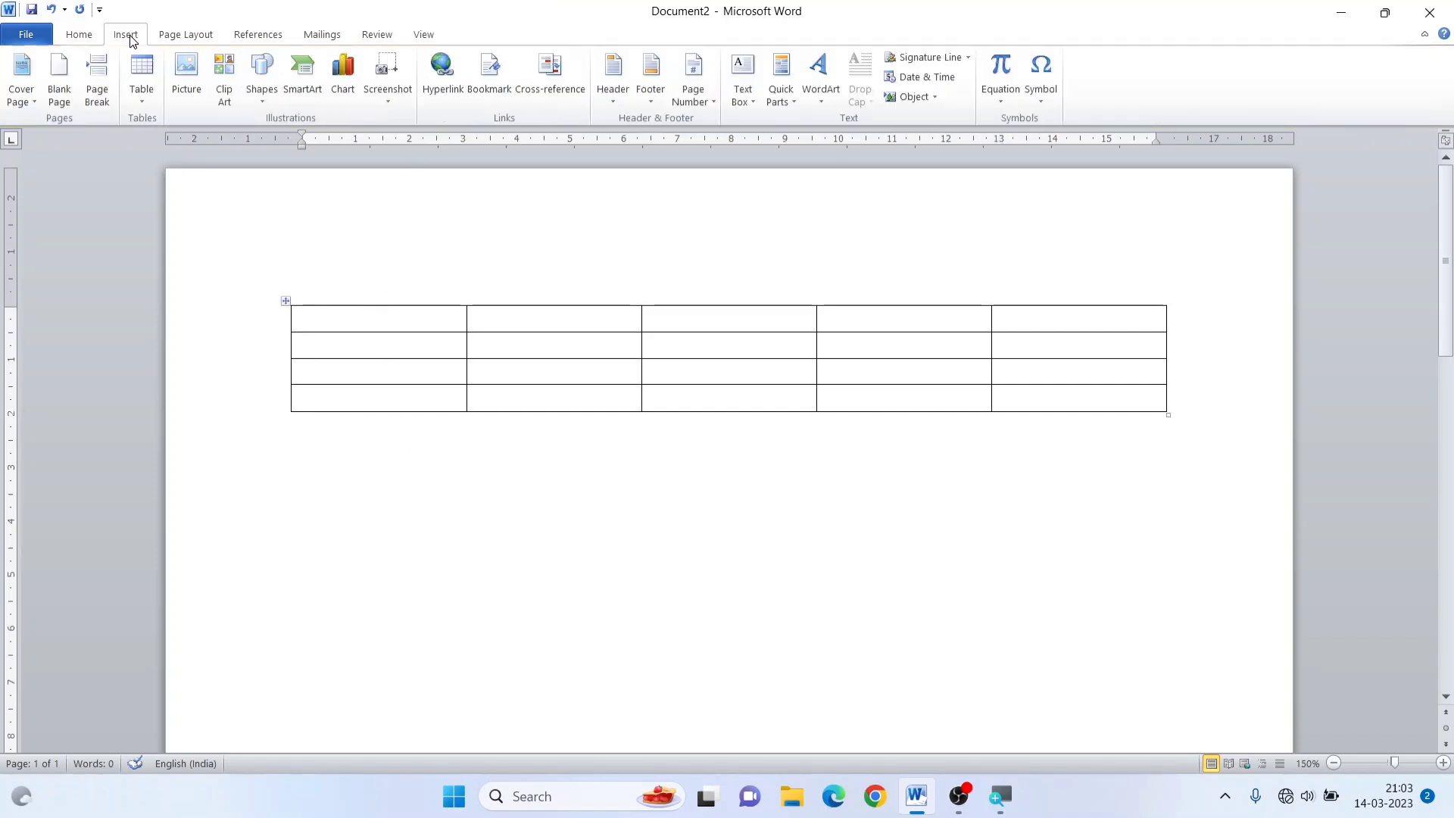
{"action": "left_click", "coordinate": [137, 97]}
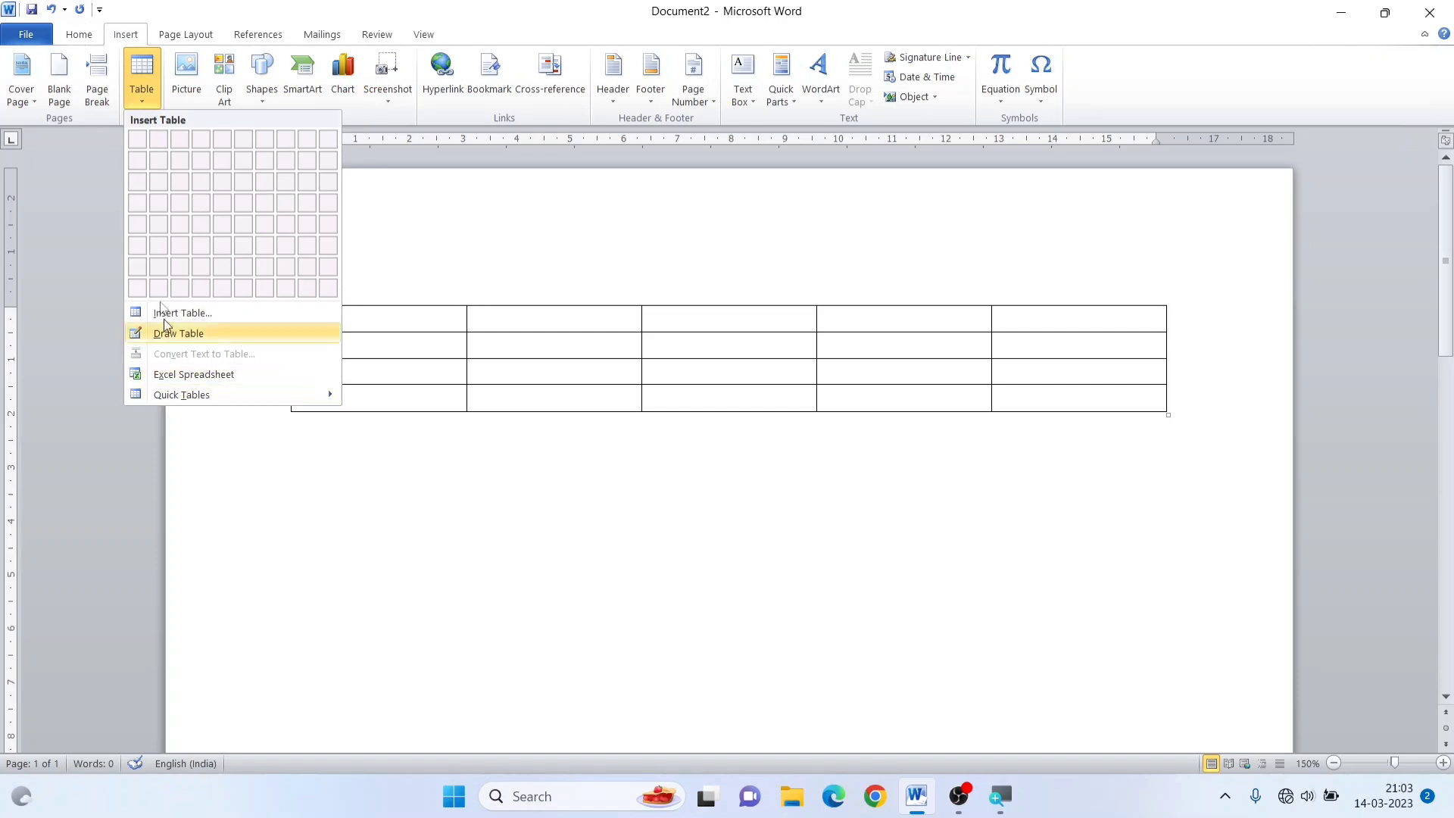
{"action": "left_click", "coordinate": [564, 340]}
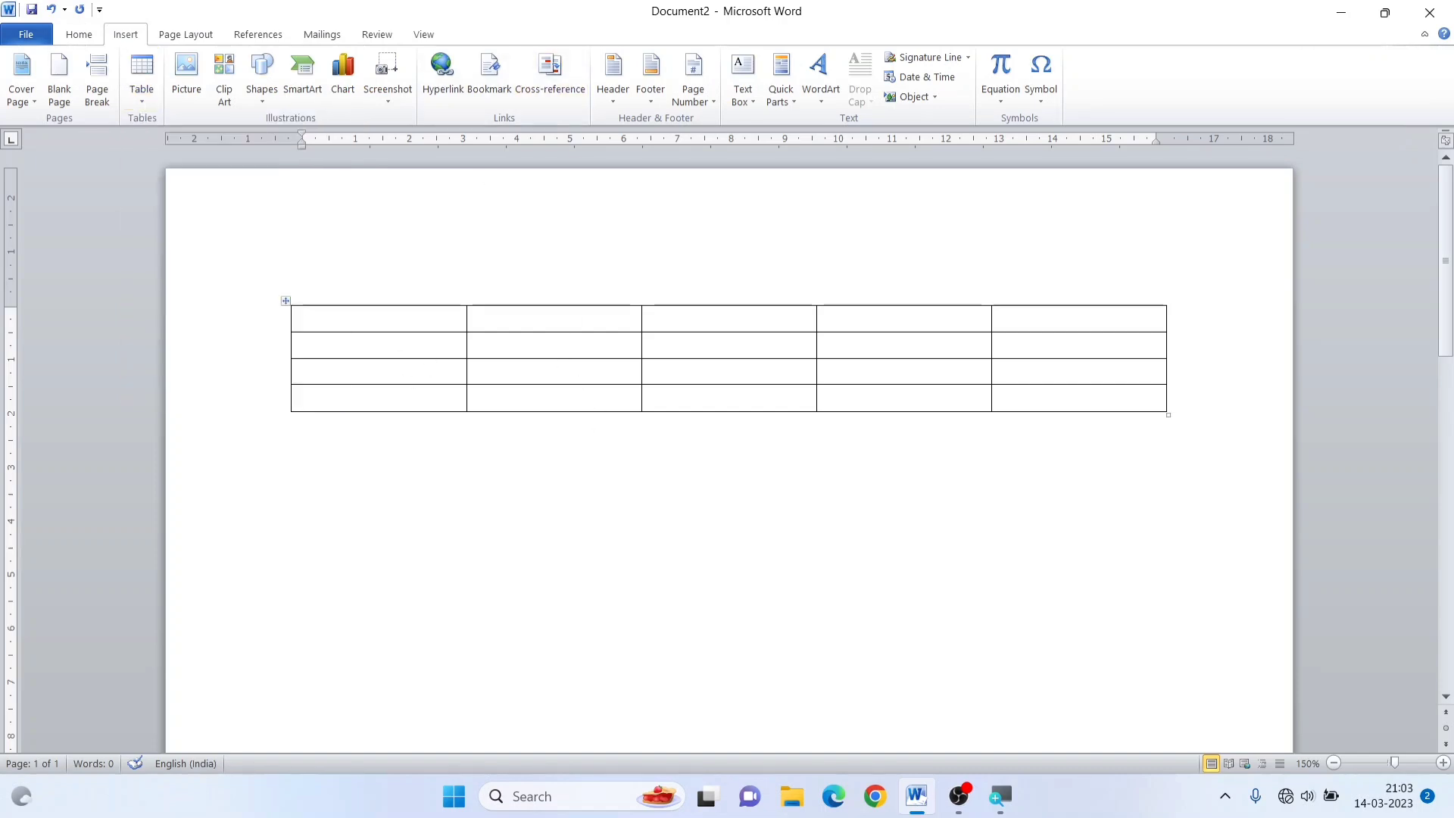
{"action": "left_click", "coordinate": [398, 353]}
{"action": "left_click", "coordinate": [471, 35]}
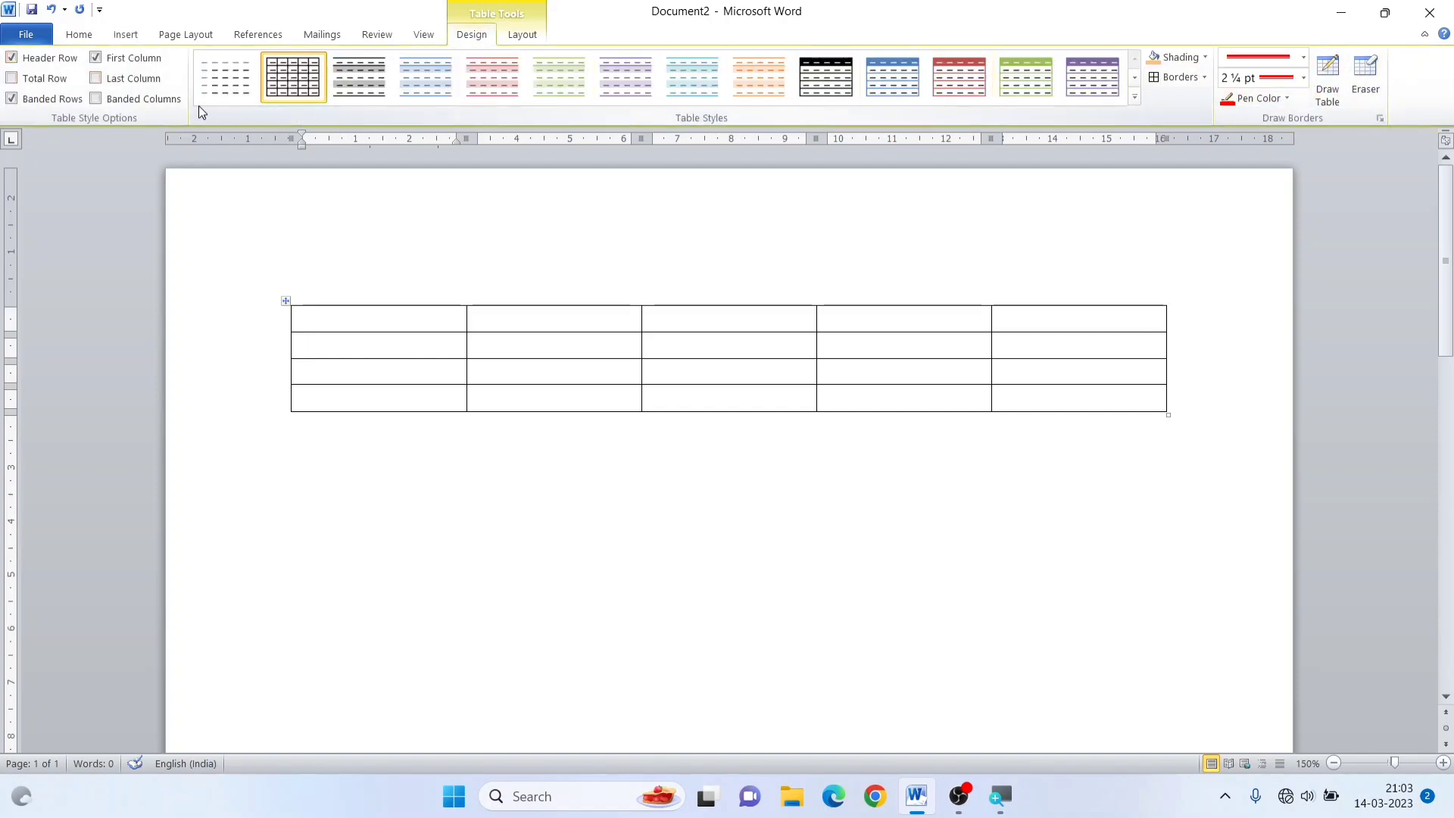
{"action": "left_click", "coordinate": [304, 425]}
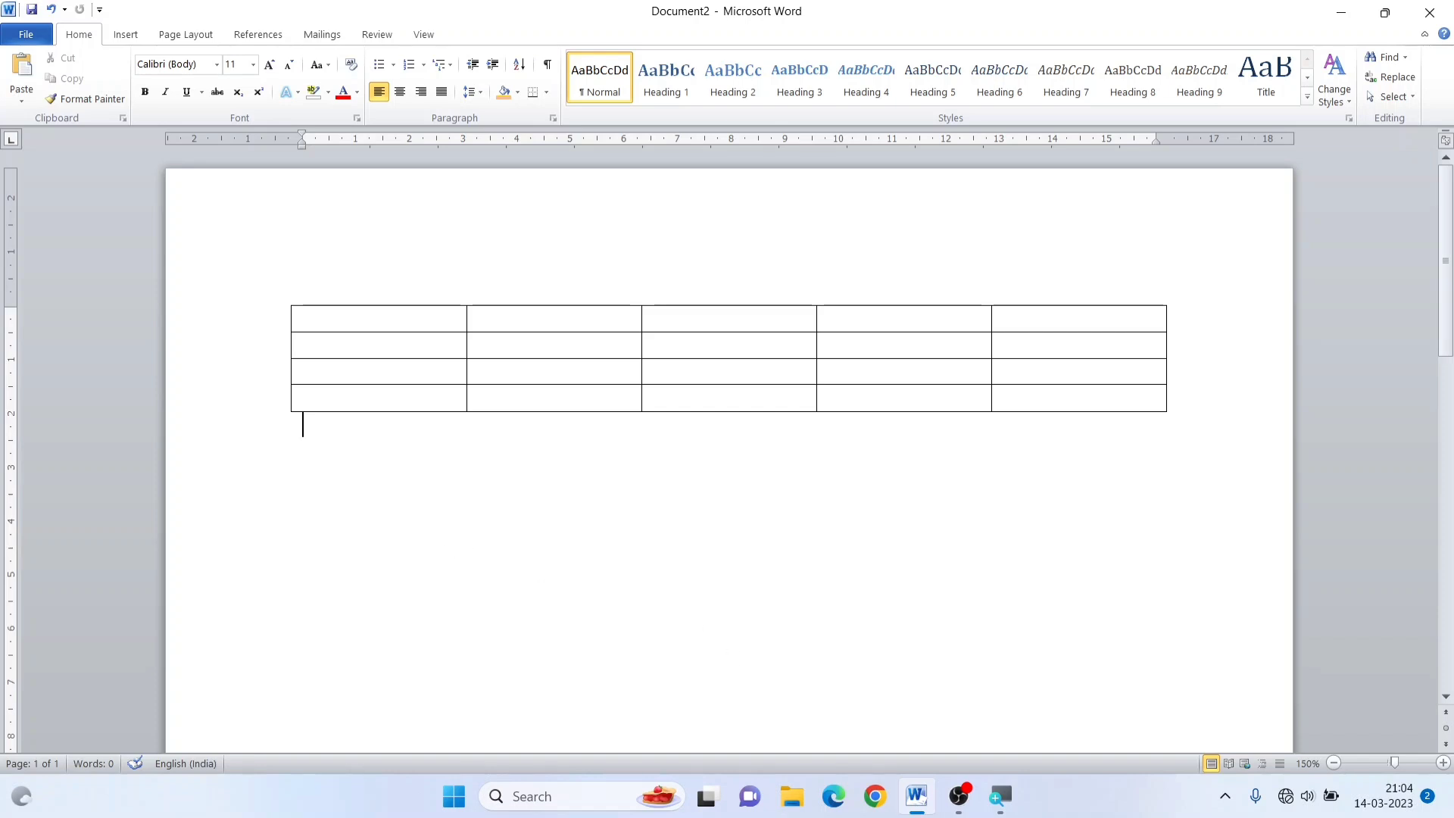
{"action": "mouse_move", "coordinate": [960, 799]}
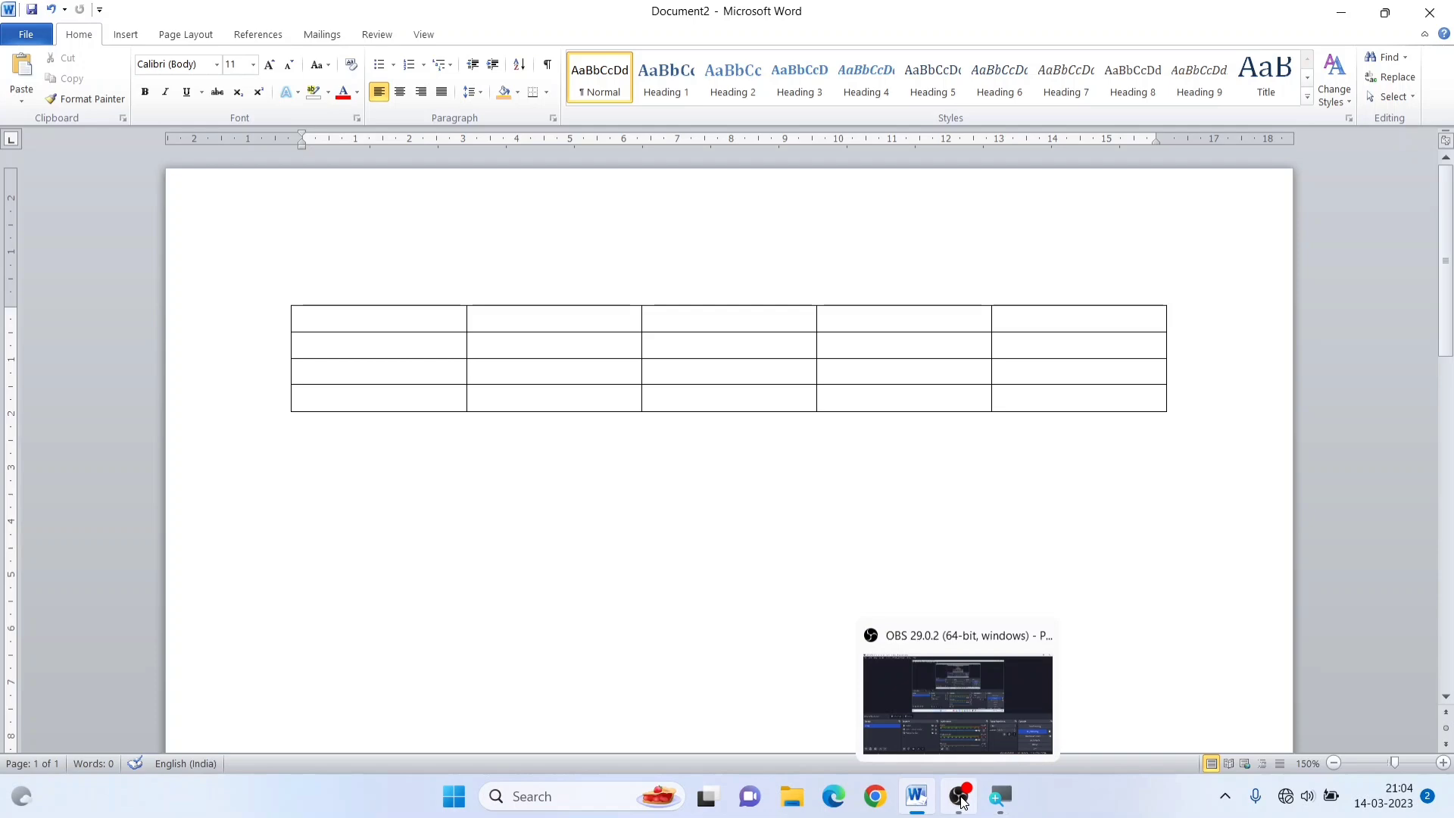